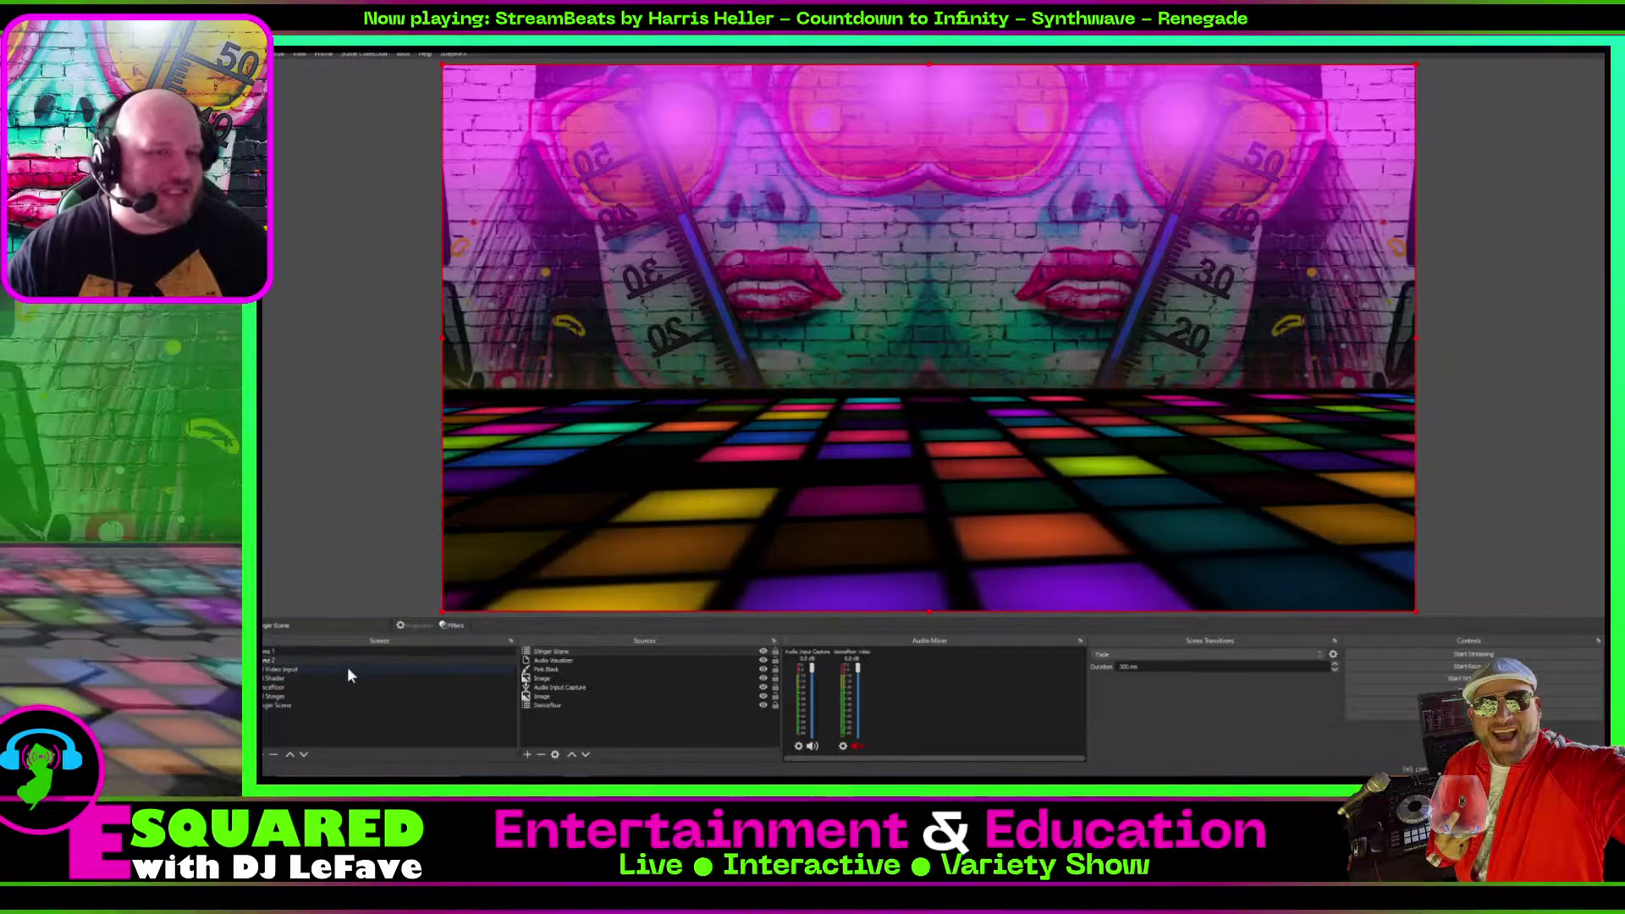
Review the existing Scene 1, Scene 2, VDJ Video Input and VDJ Shader scenes one after another.
{"action": "left_click", "coordinate": [329, 653]}
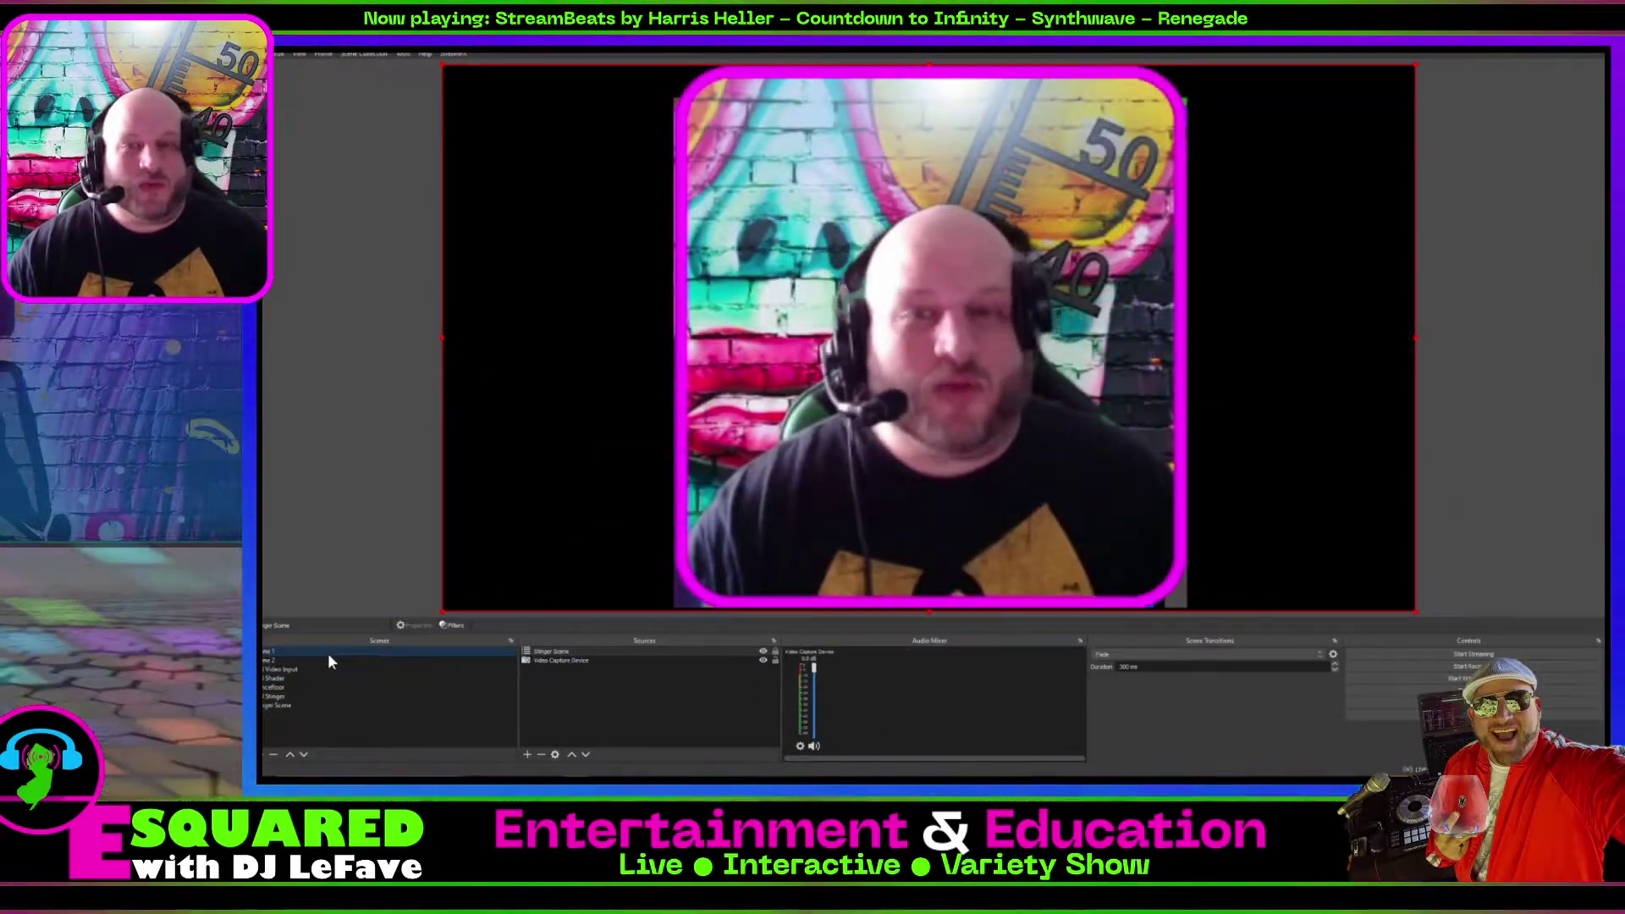
{"action": "left_click", "coordinate": [322, 660]}
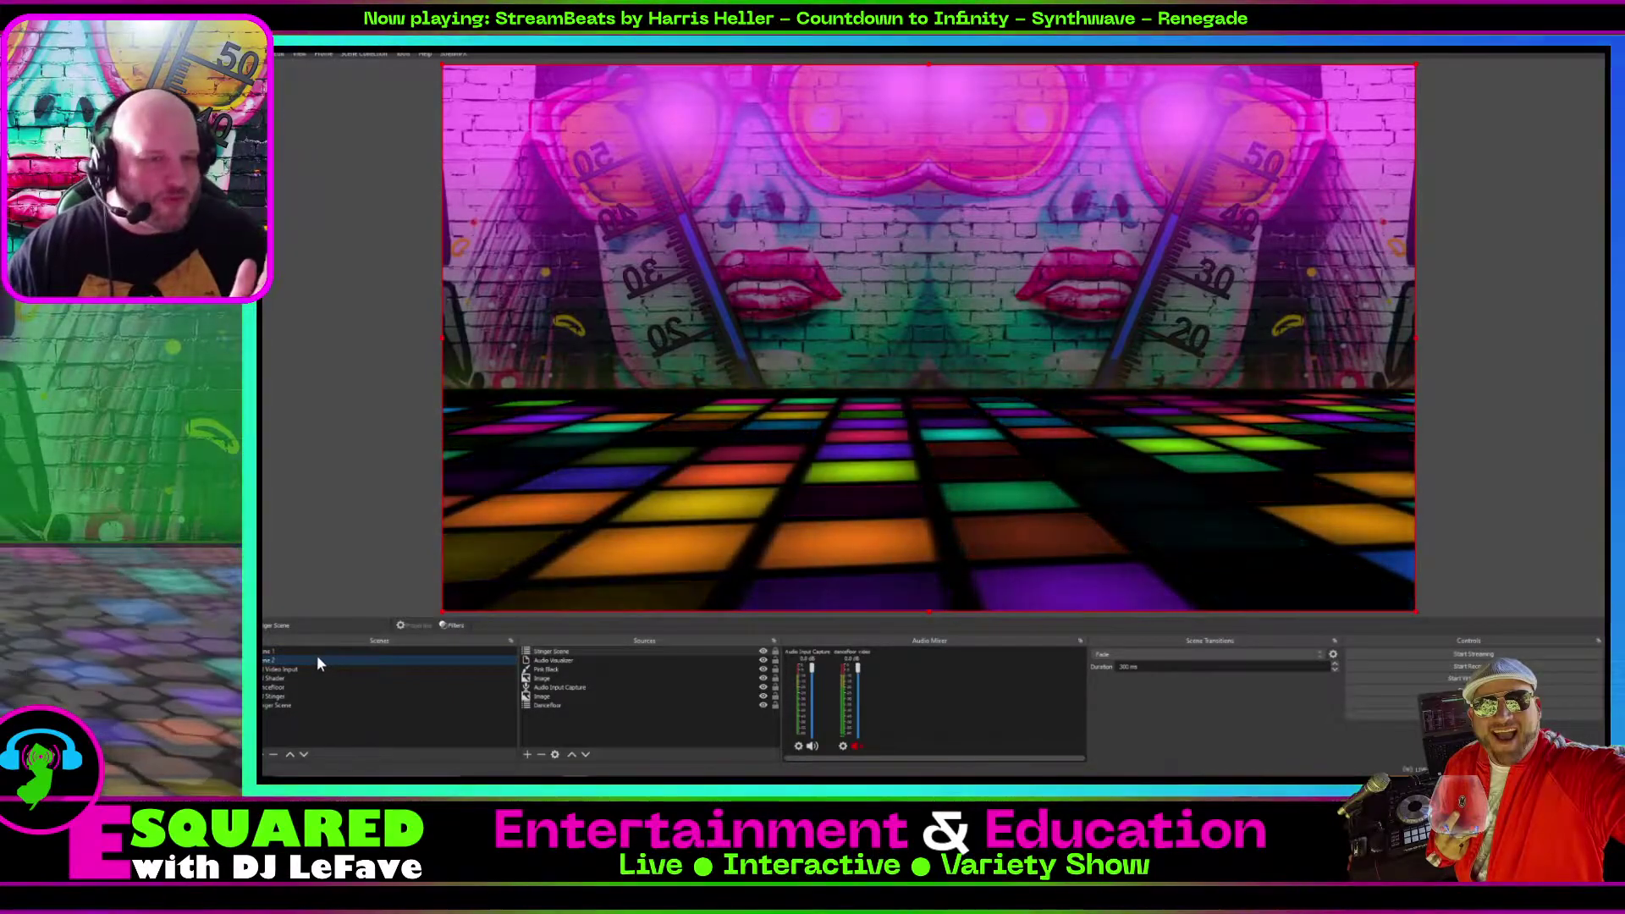
{"action": "left_click", "coordinate": [314, 669]}
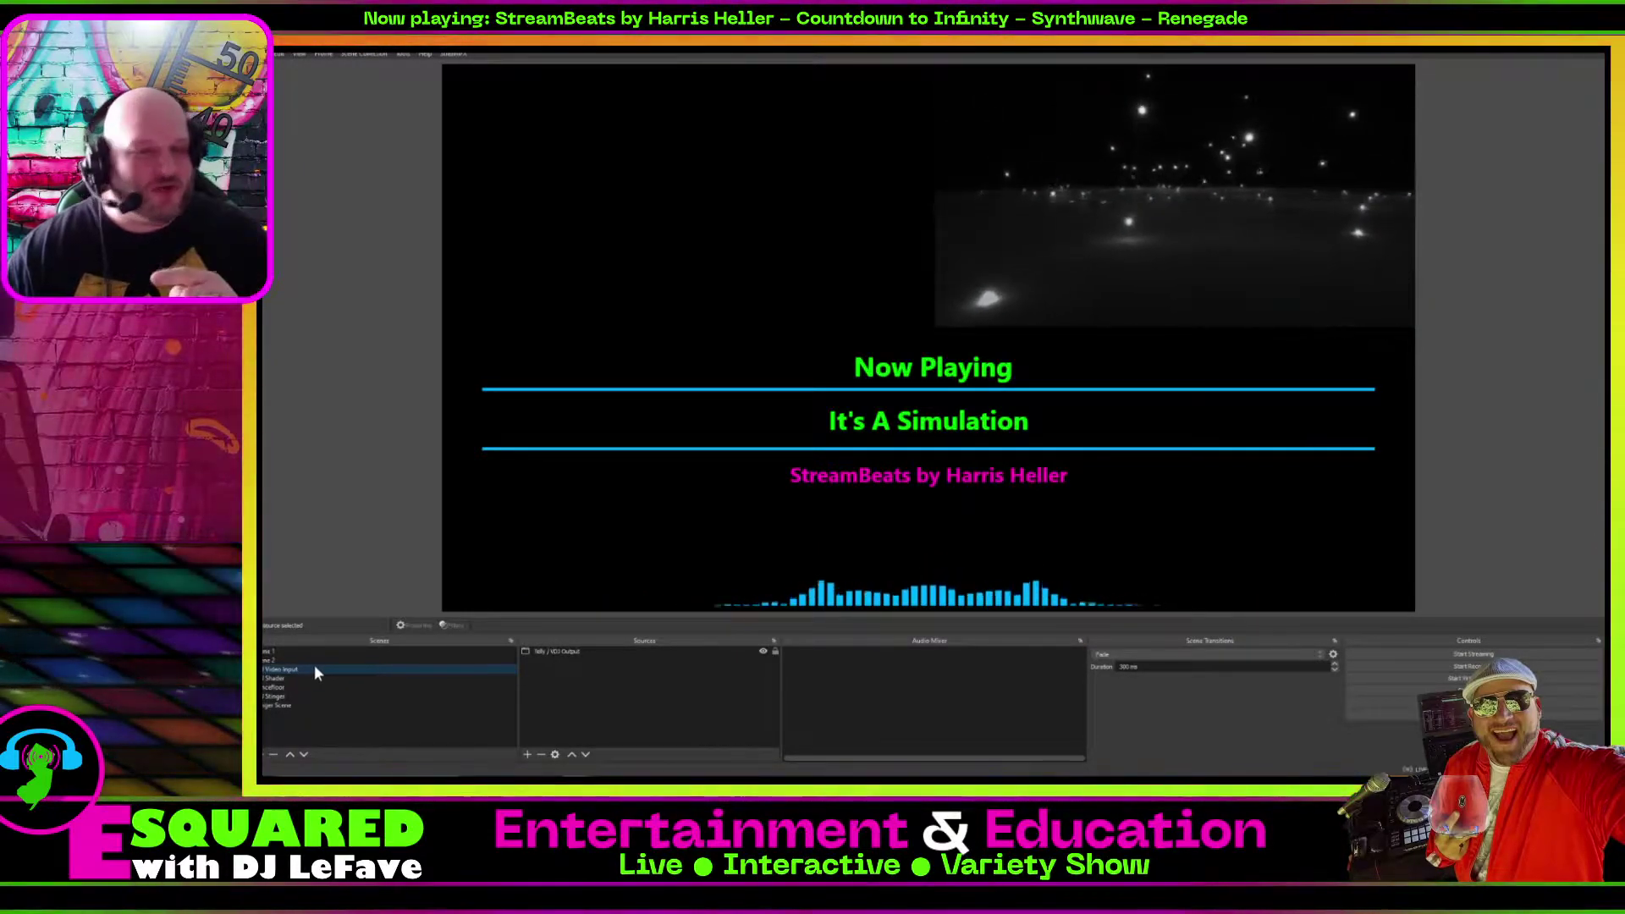
{"action": "left_click", "coordinate": [313, 680]}
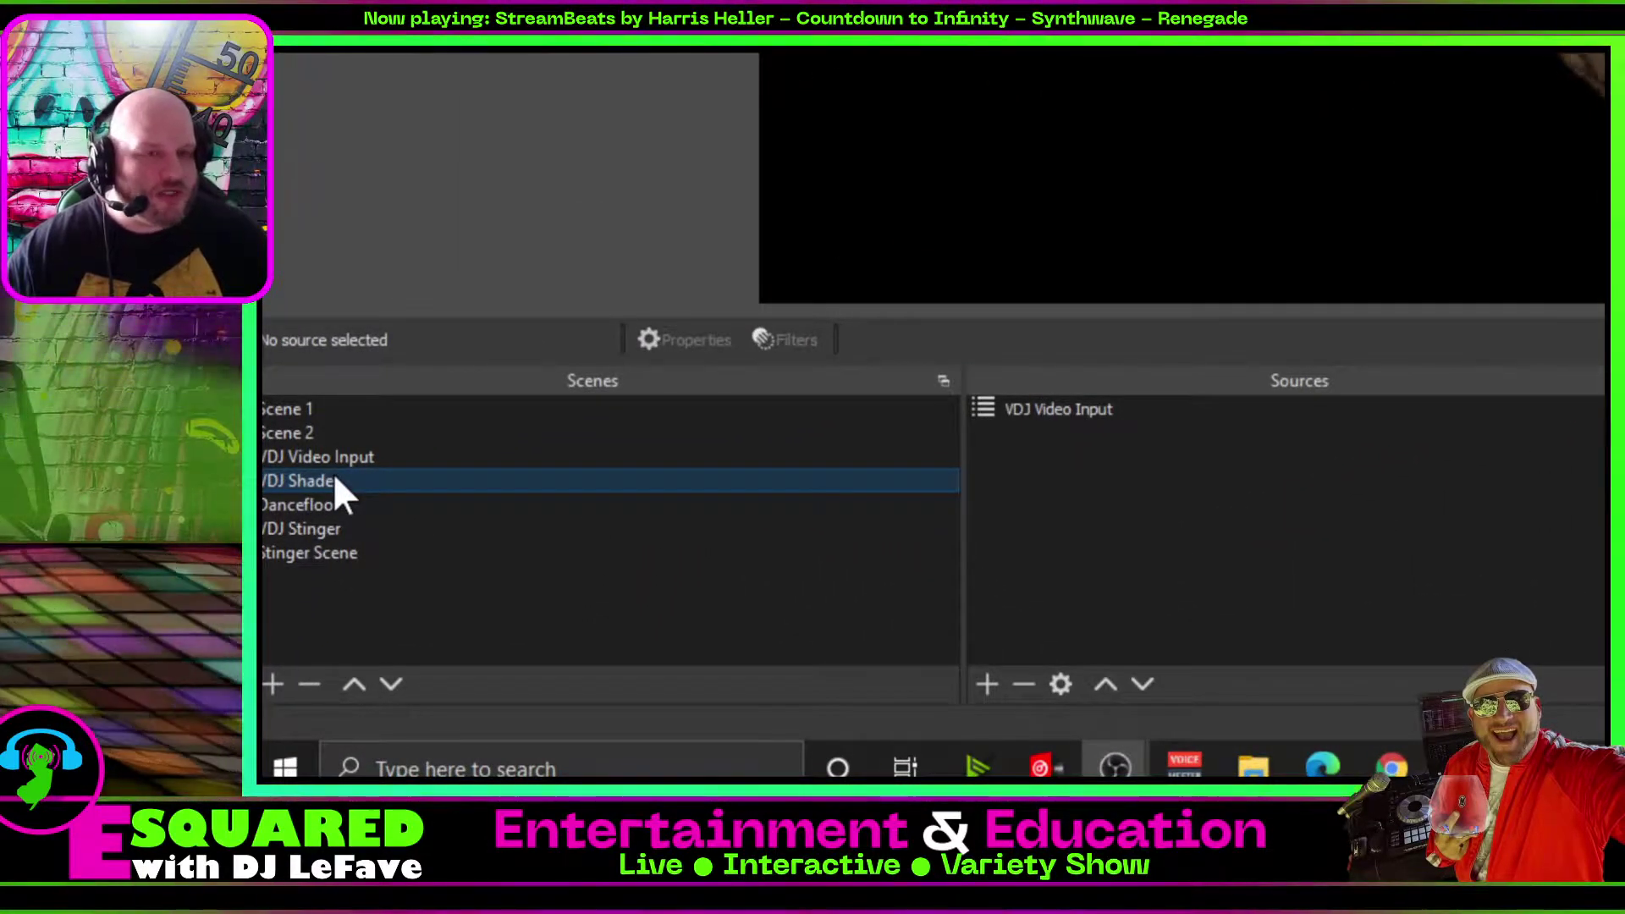
Add a new scene named "Shader Builder Example".
{"action": "right_click", "coordinate": [335, 480]}
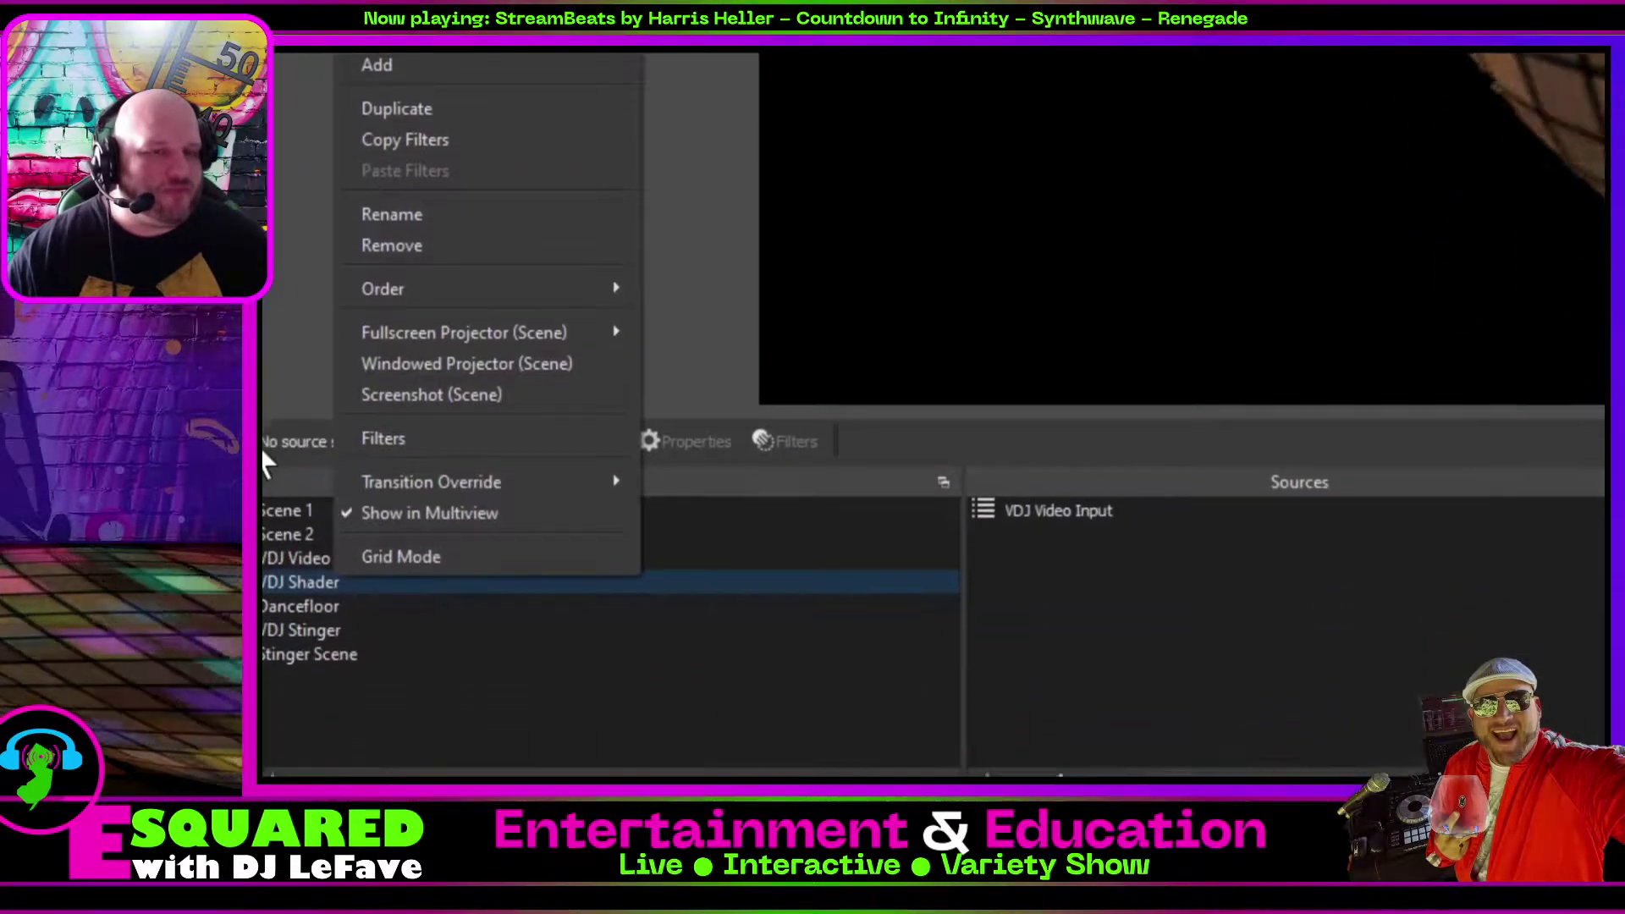
{"action": "left_click", "coordinate": [297, 415]}
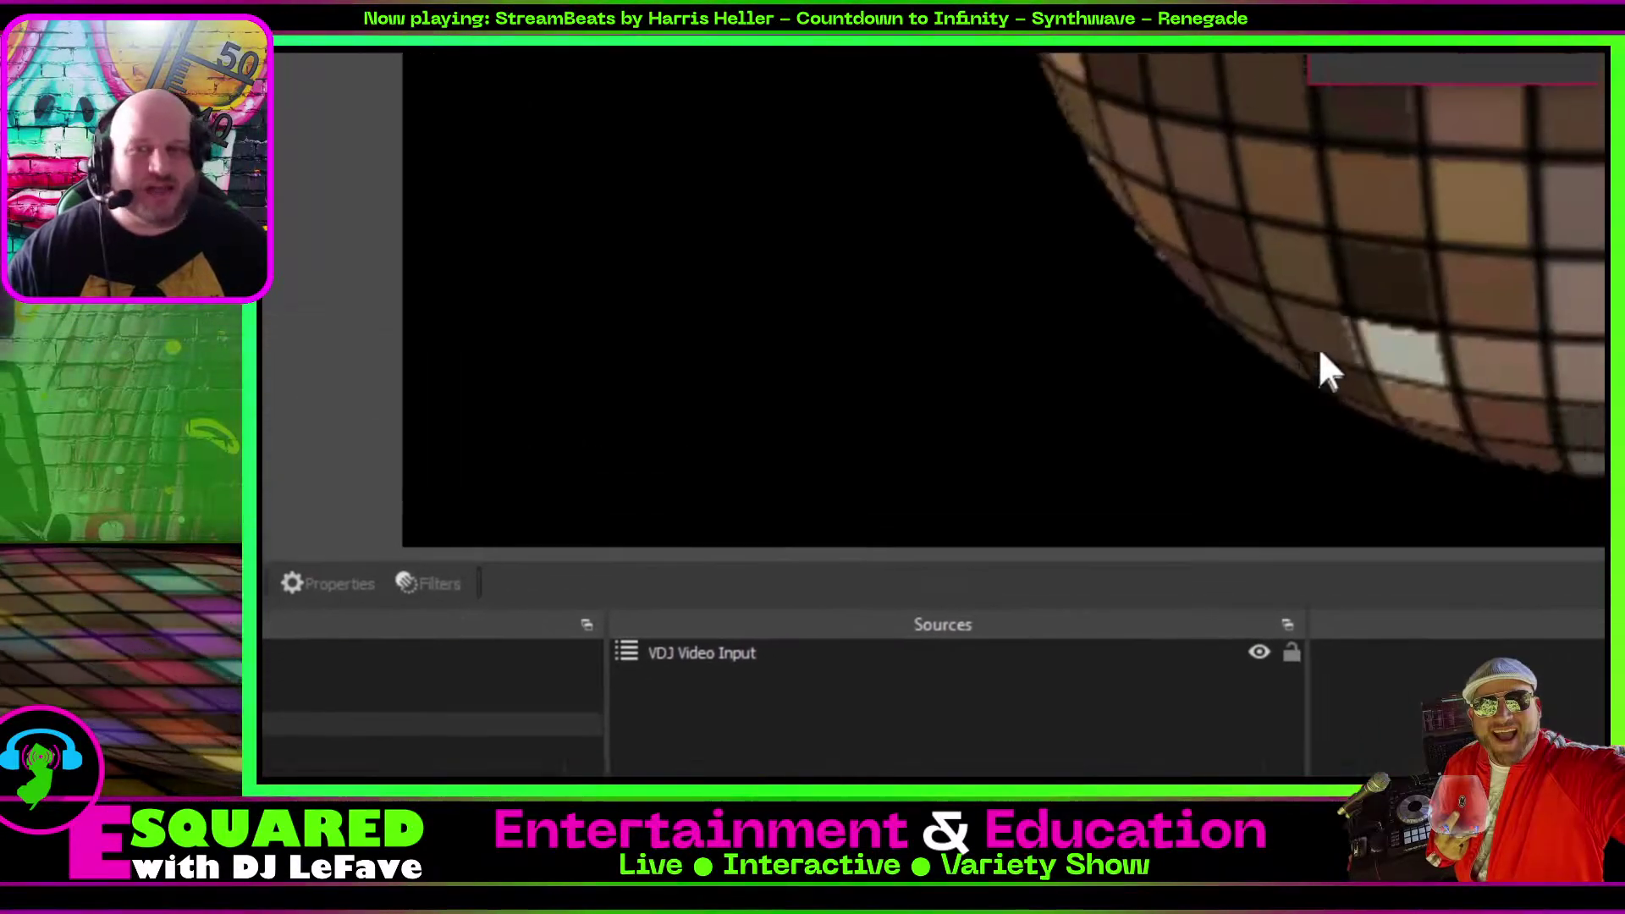
{"action": "type", "text": "Sha"}
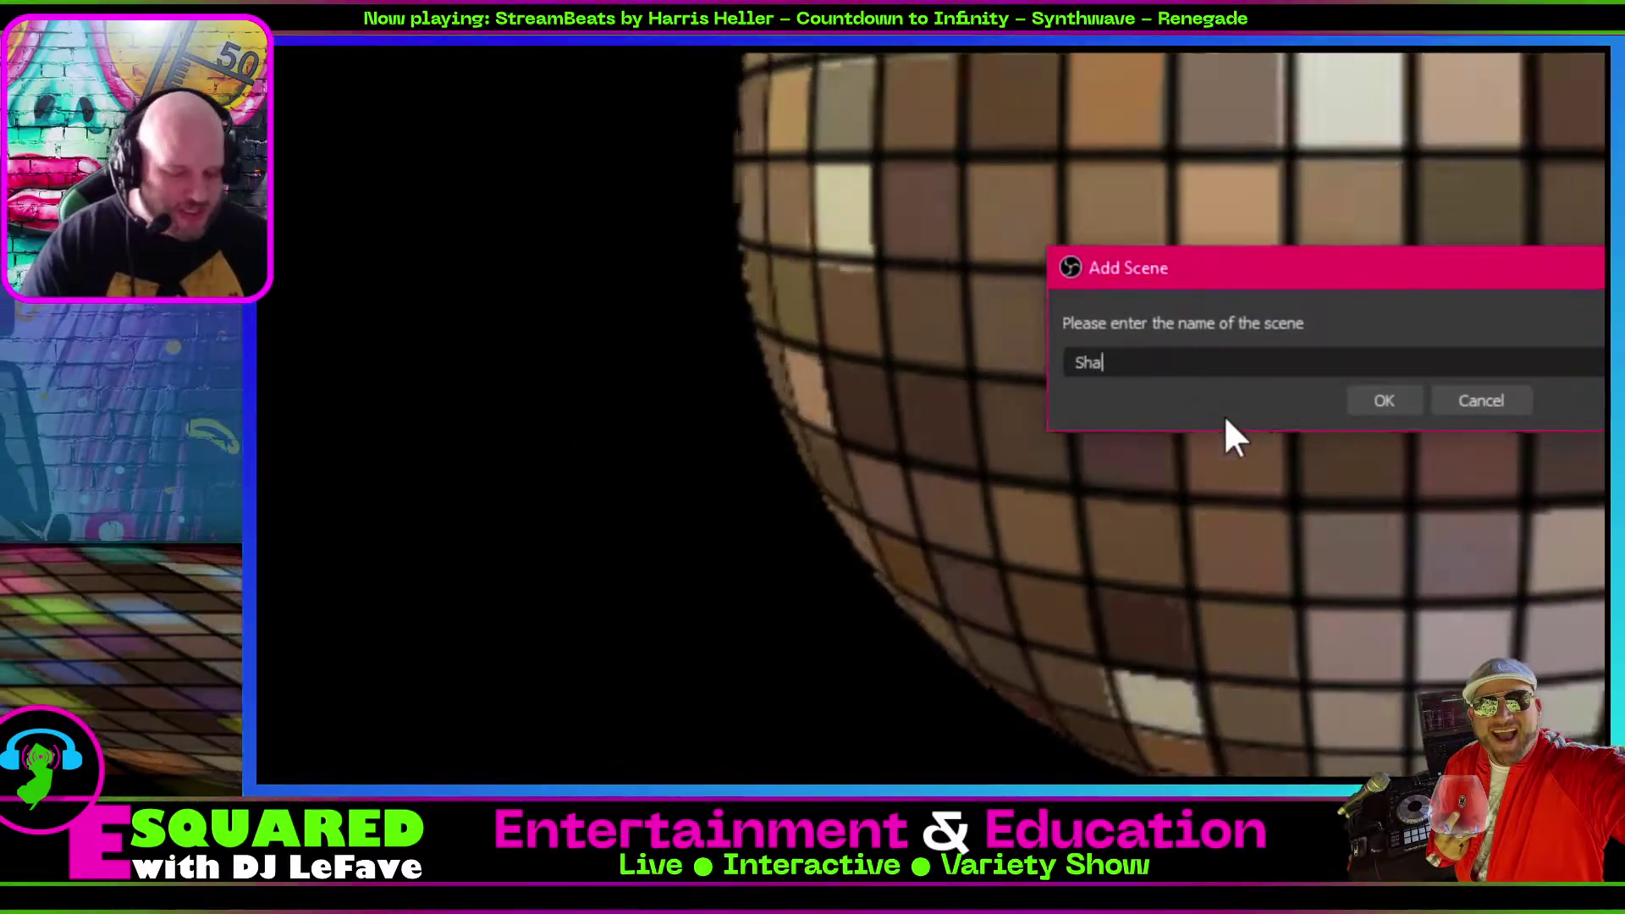
{"action": "type", "text": "der Builde"}
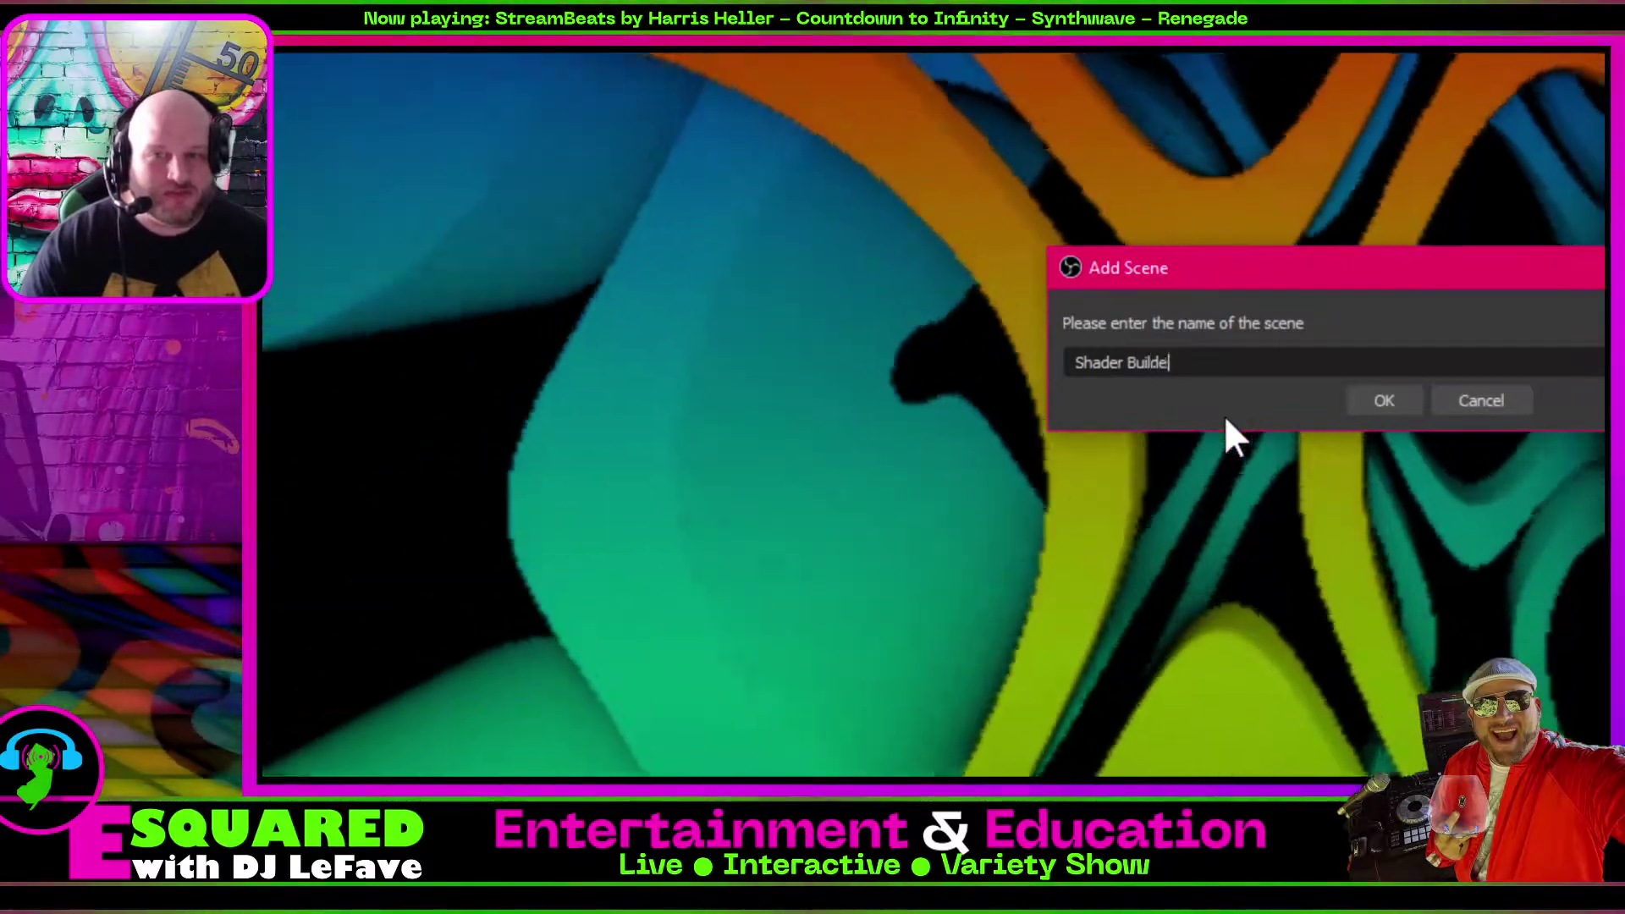
{"action": "type", "text": "r Example"}
{"action": "key", "text": "Return"}
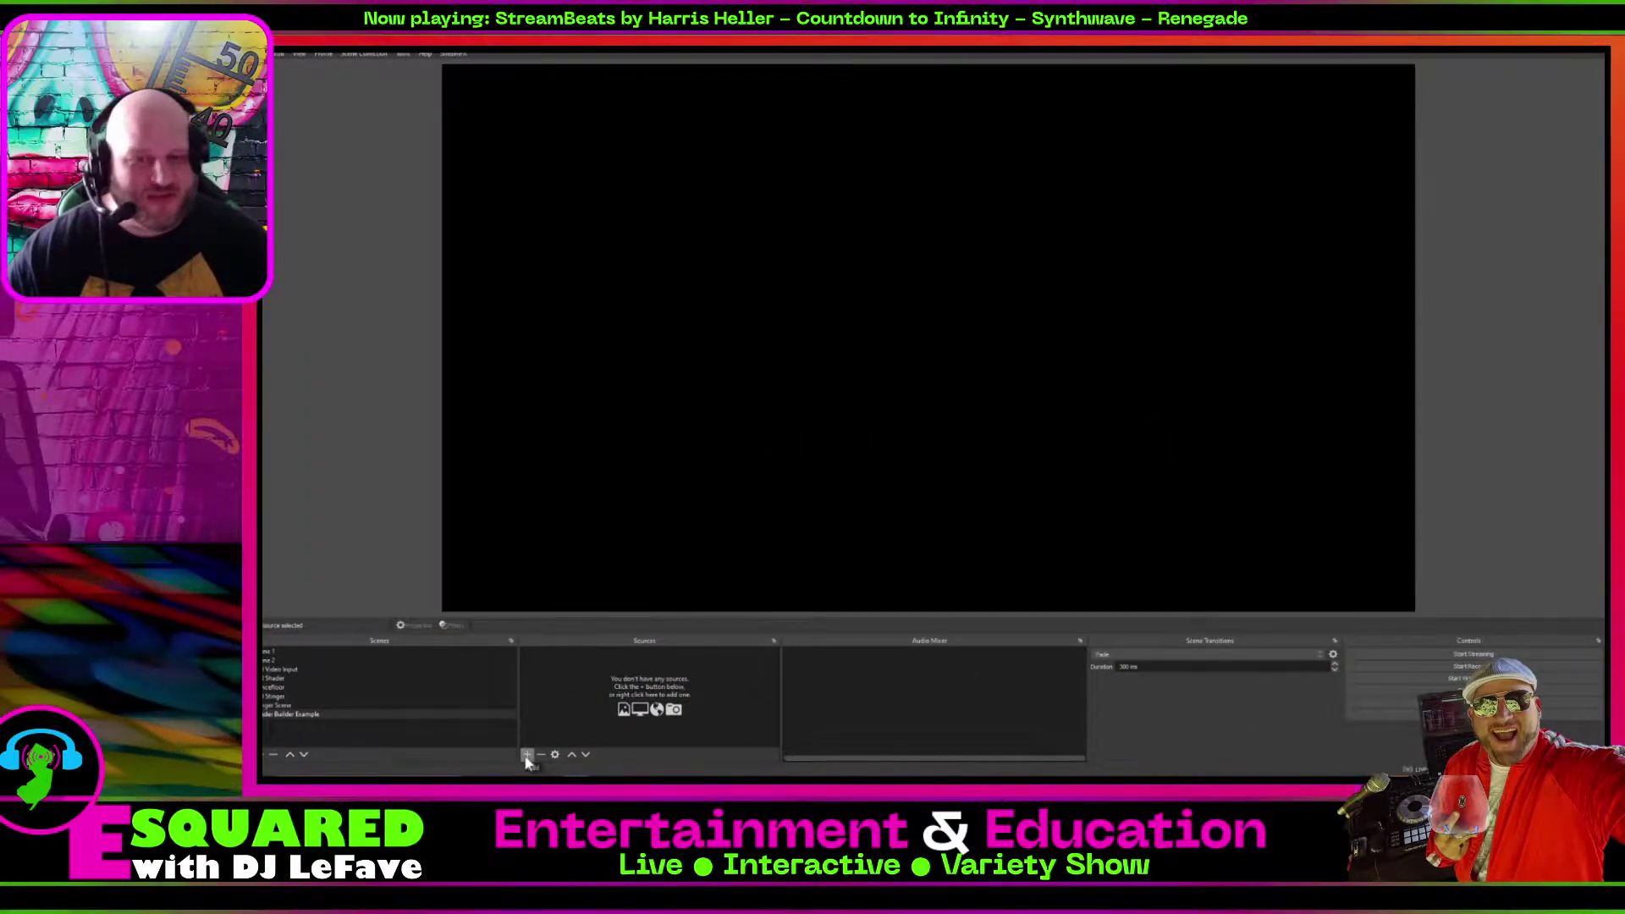
Add the existing VDJ Shader scene as a visible source in the Shader Builder Example scene.
{"action": "left_click", "coordinate": [526, 756]}
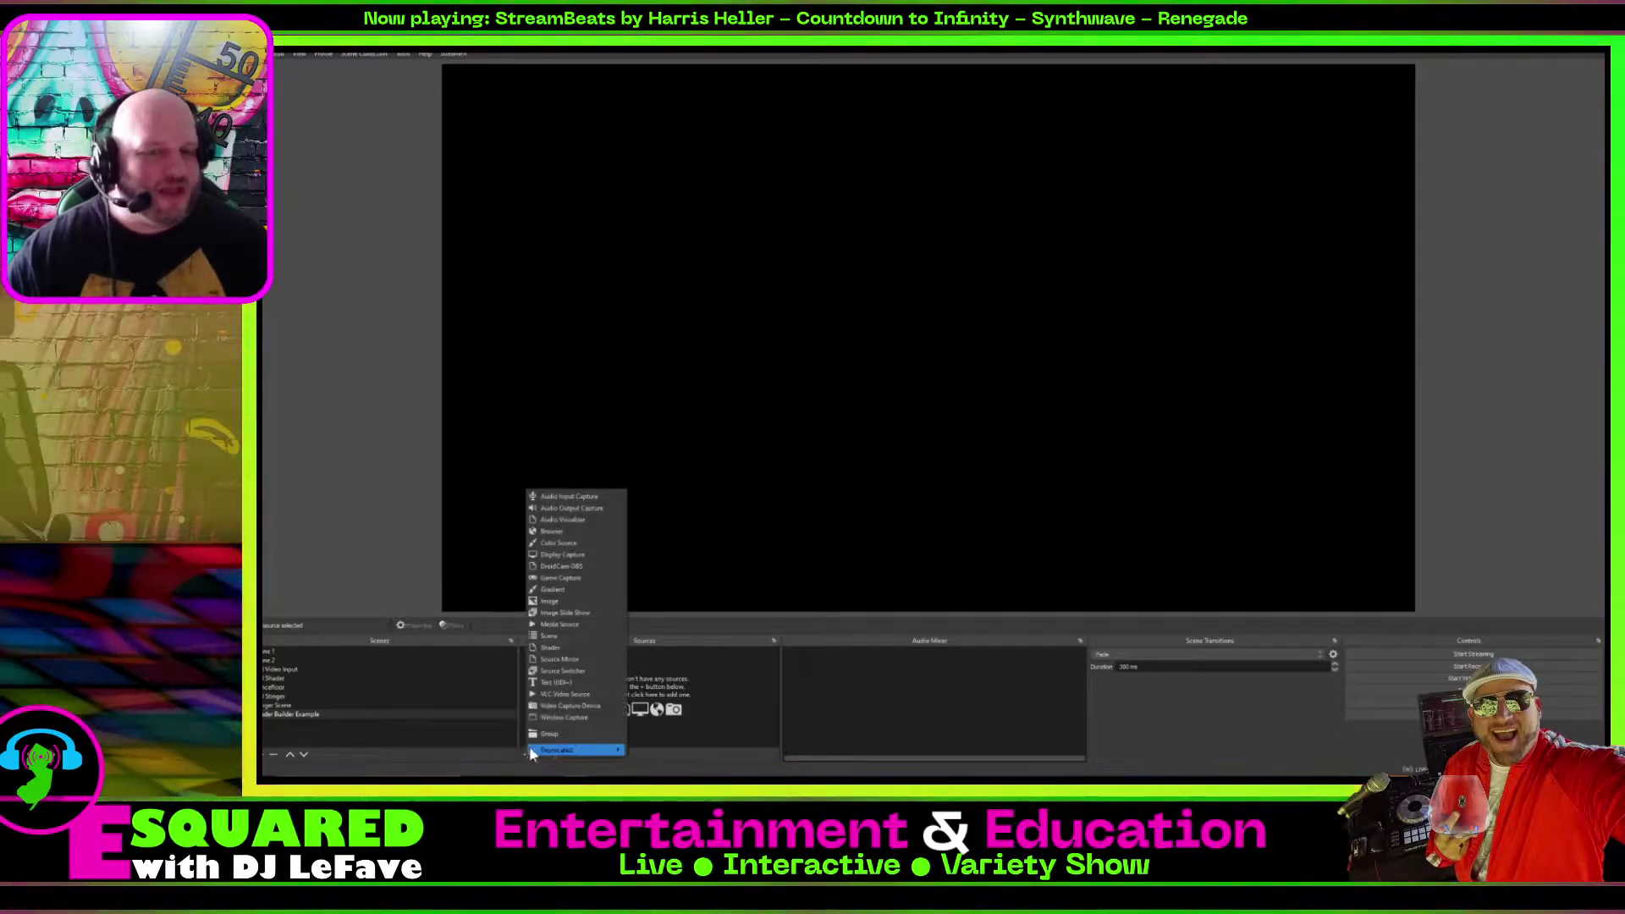
{"action": "left_click", "coordinate": [567, 639]}
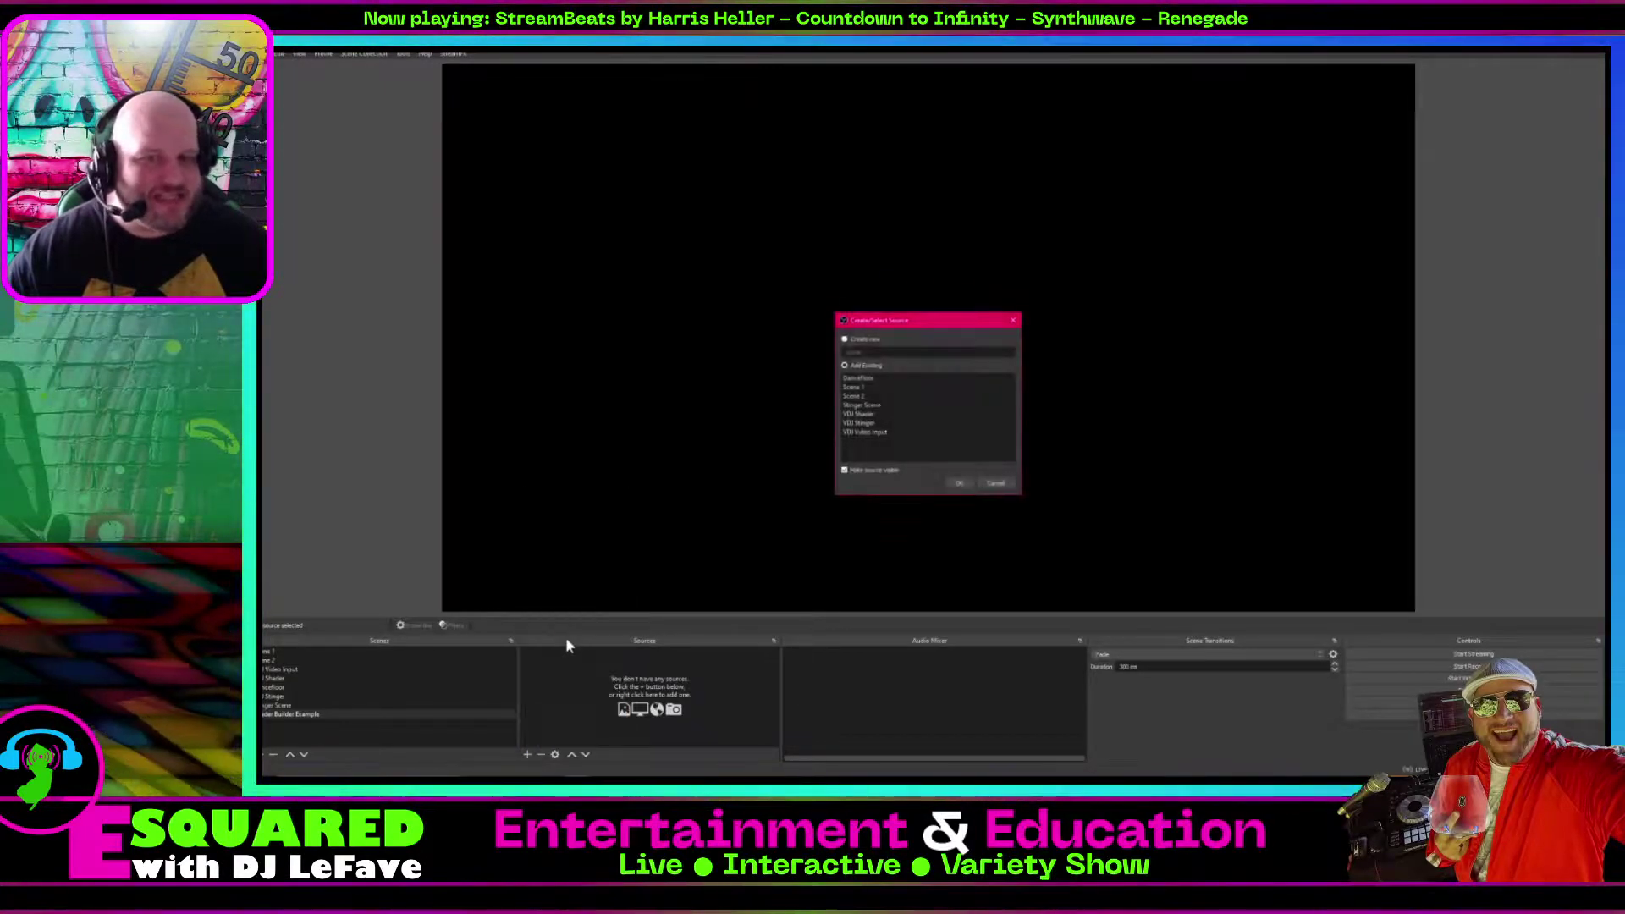
{"action": "left_click", "coordinate": [846, 367]}
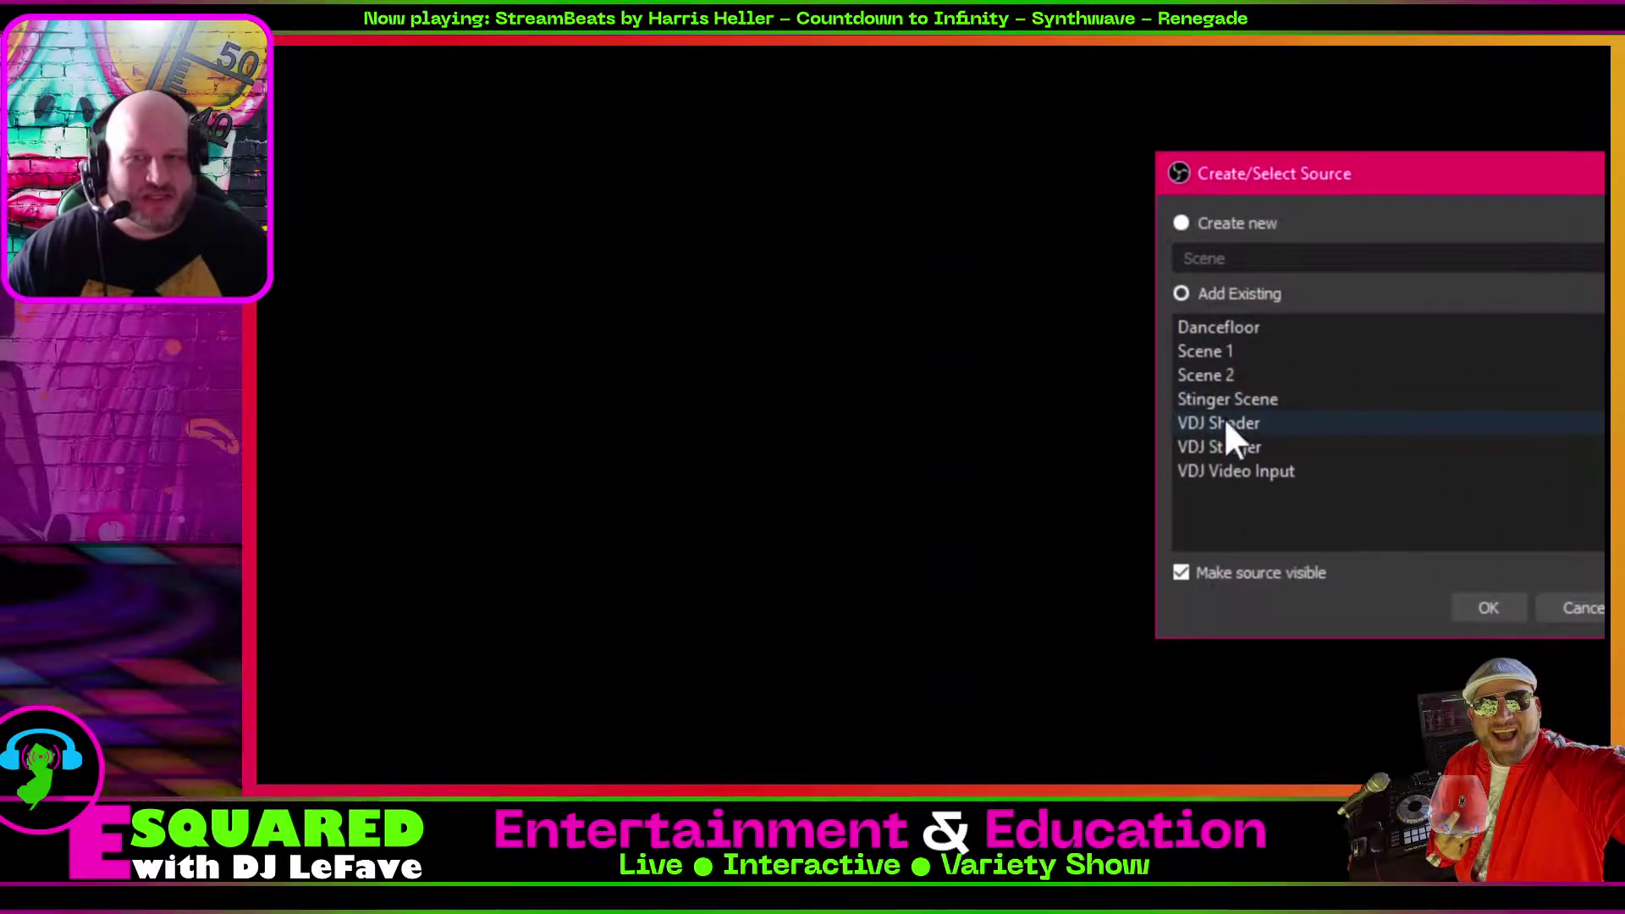
{"action": "left_click", "coordinate": [1227, 423]}
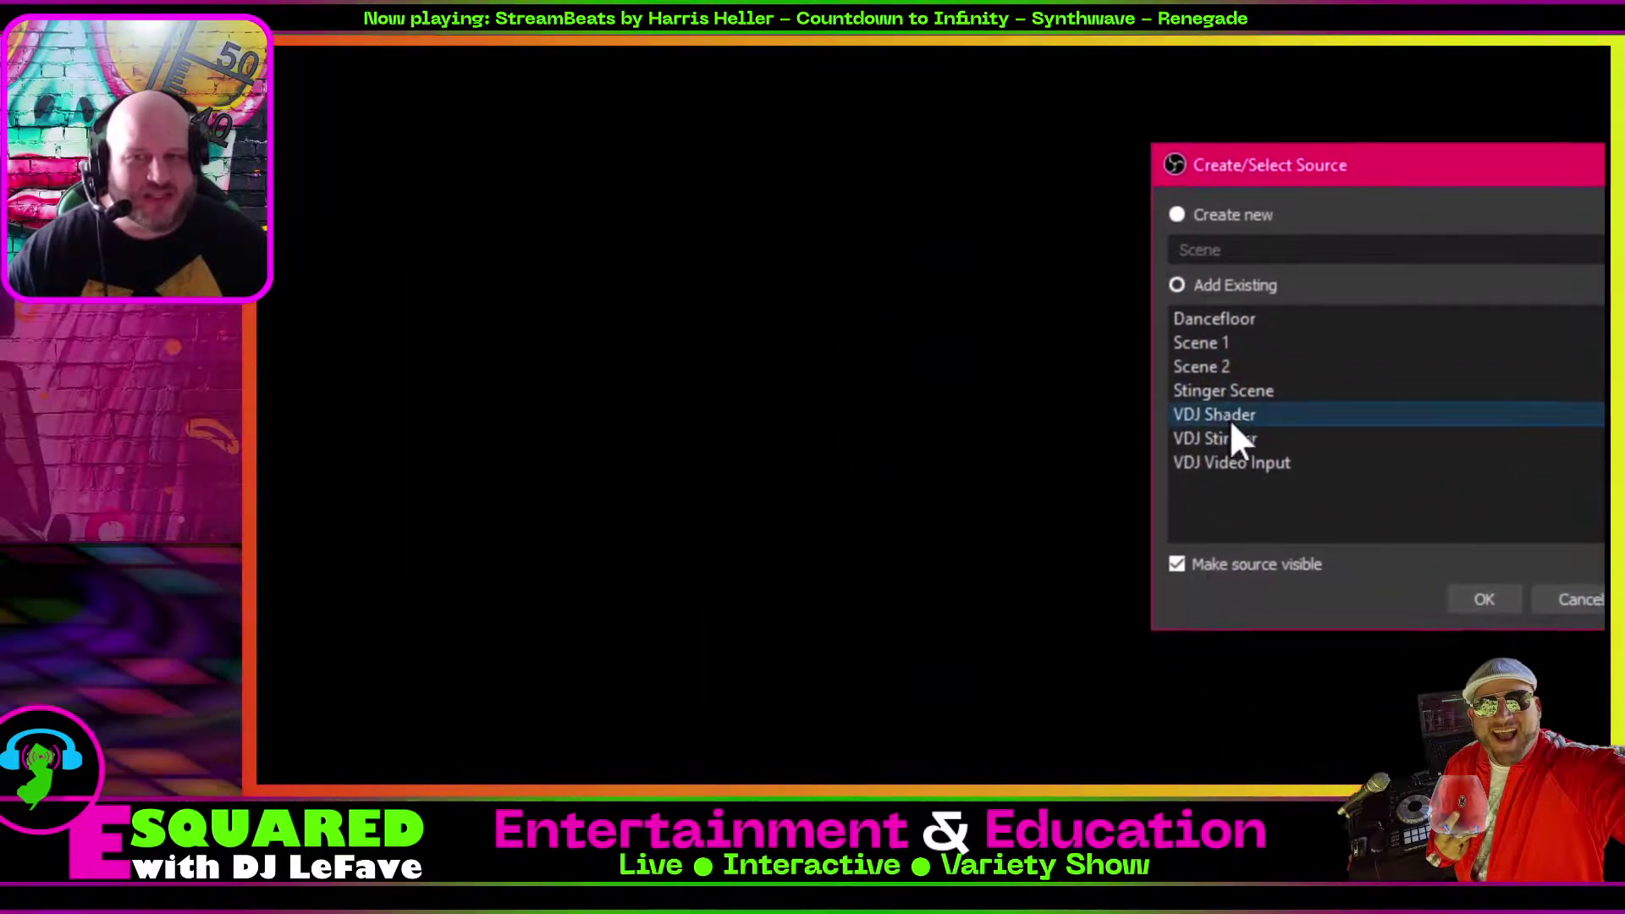
{"action": "left_click", "coordinate": [1488, 608]}
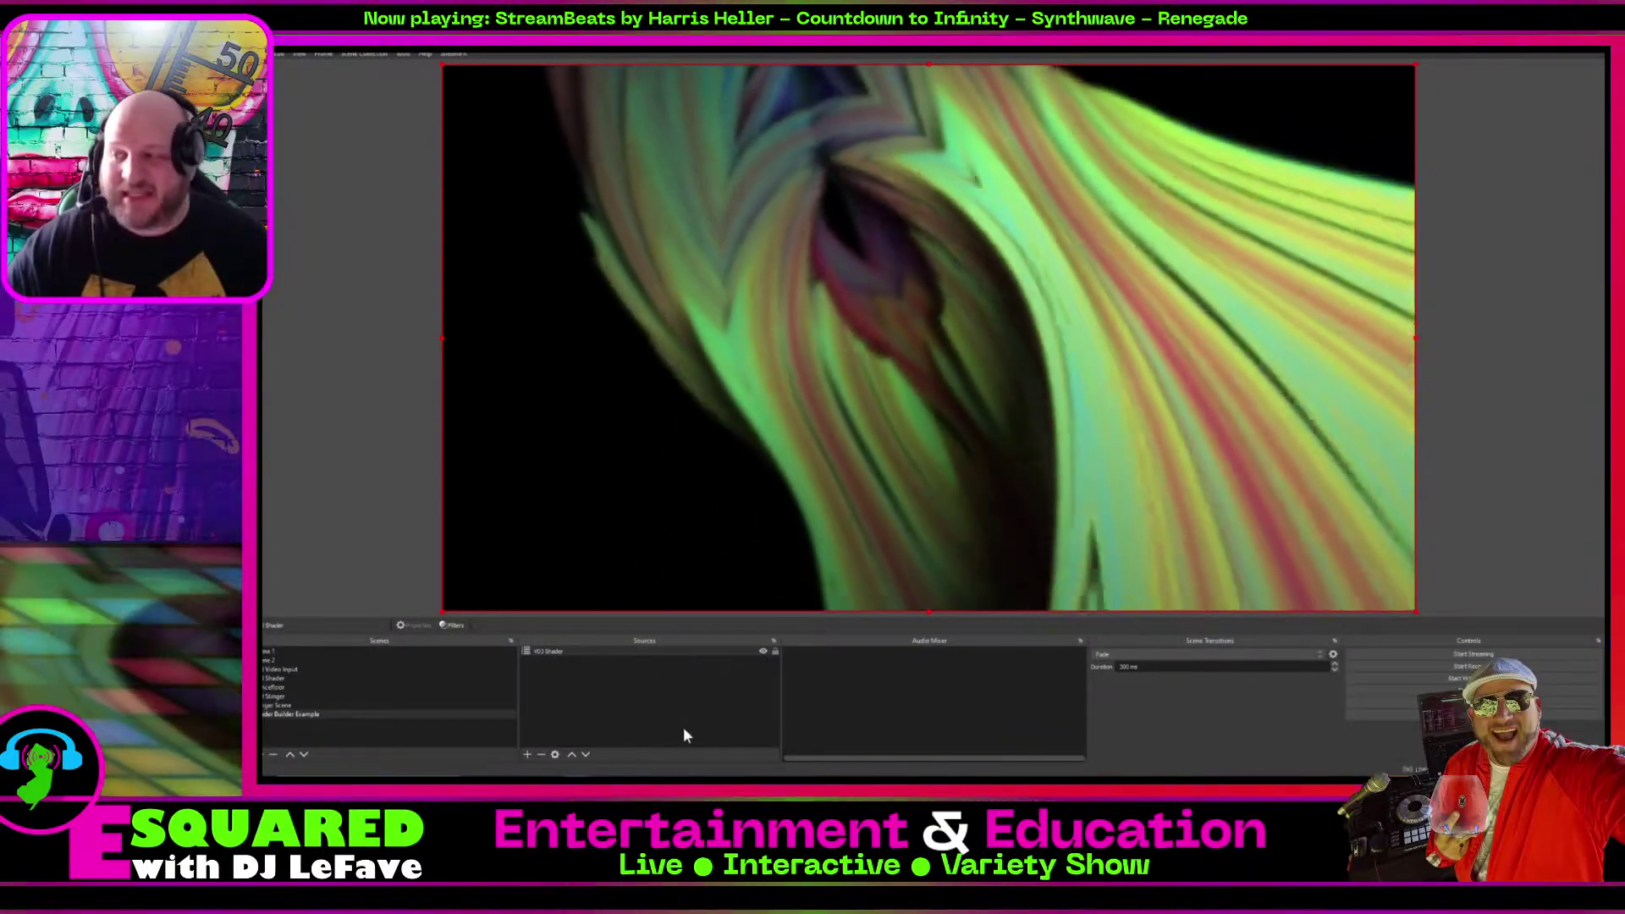
Switch to the Mask and Overlay Generator presentation in PowerPoint and deselect the record mask shapes.
{"action": "mouse_move", "coordinate": [756, 780]}
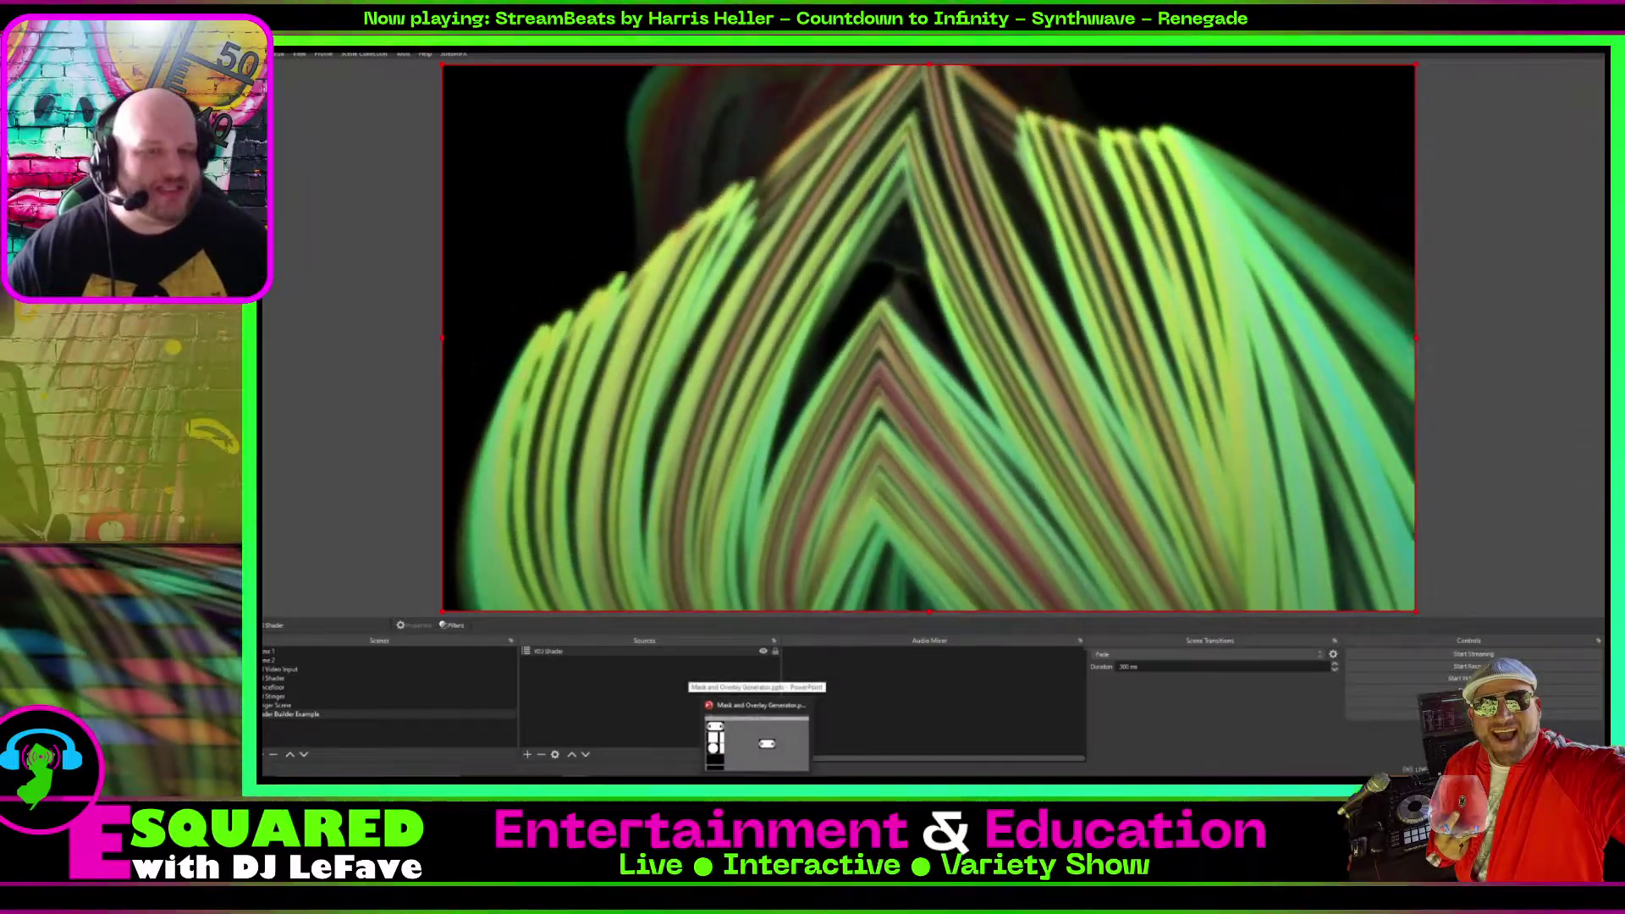
{"action": "left_click", "coordinate": [756, 744]}
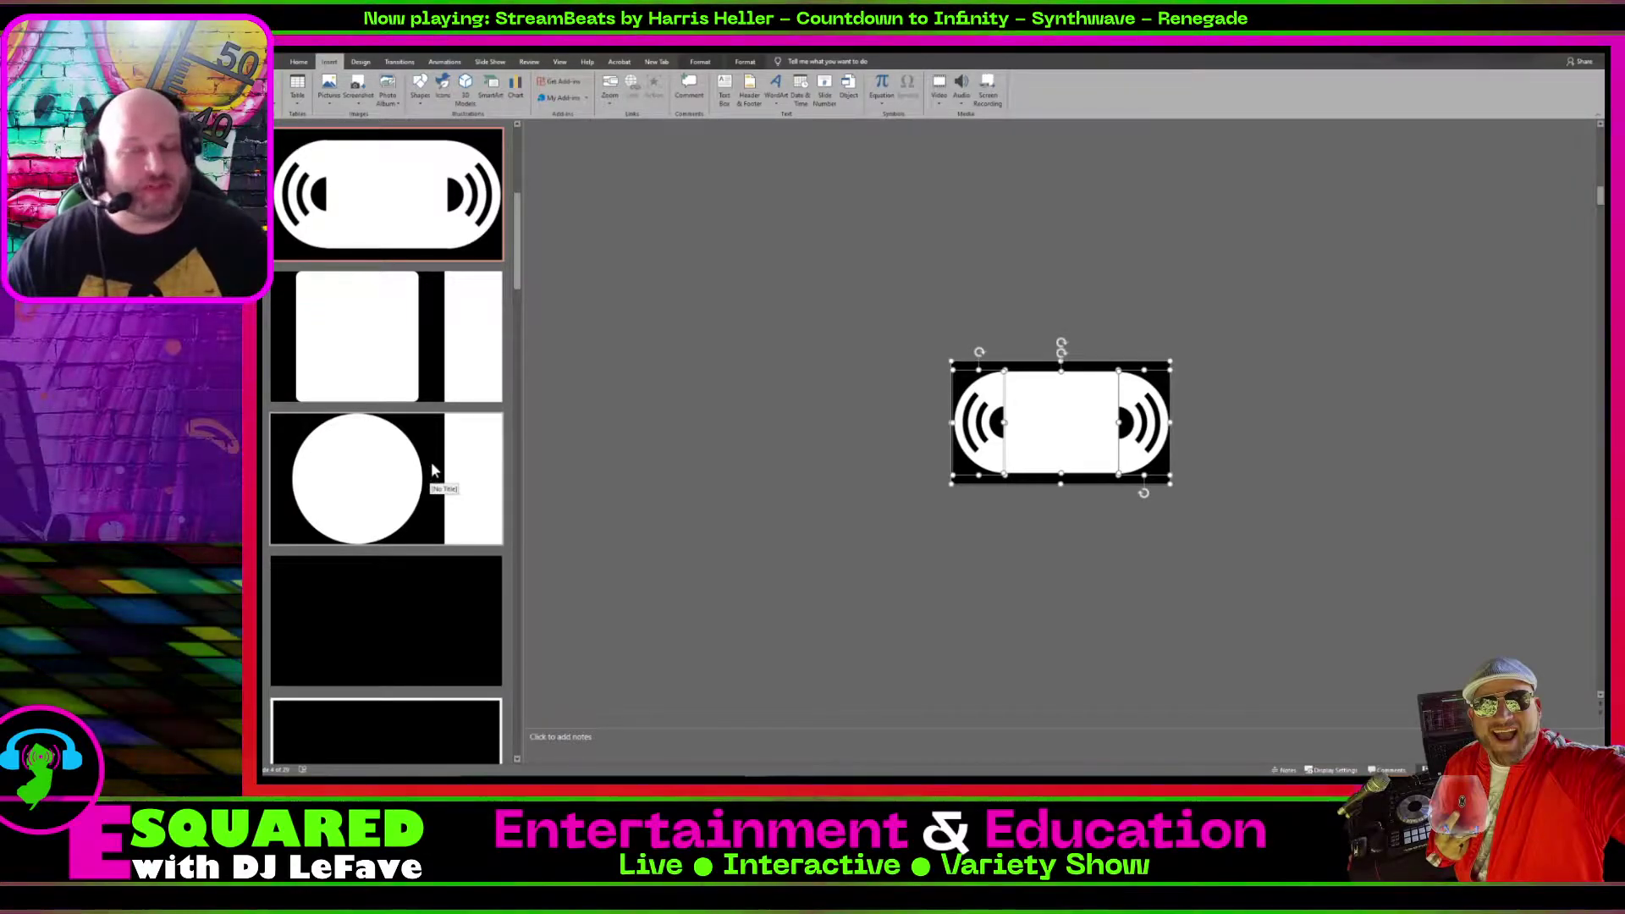
{"action": "left_click", "coordinate": [769, 504]}
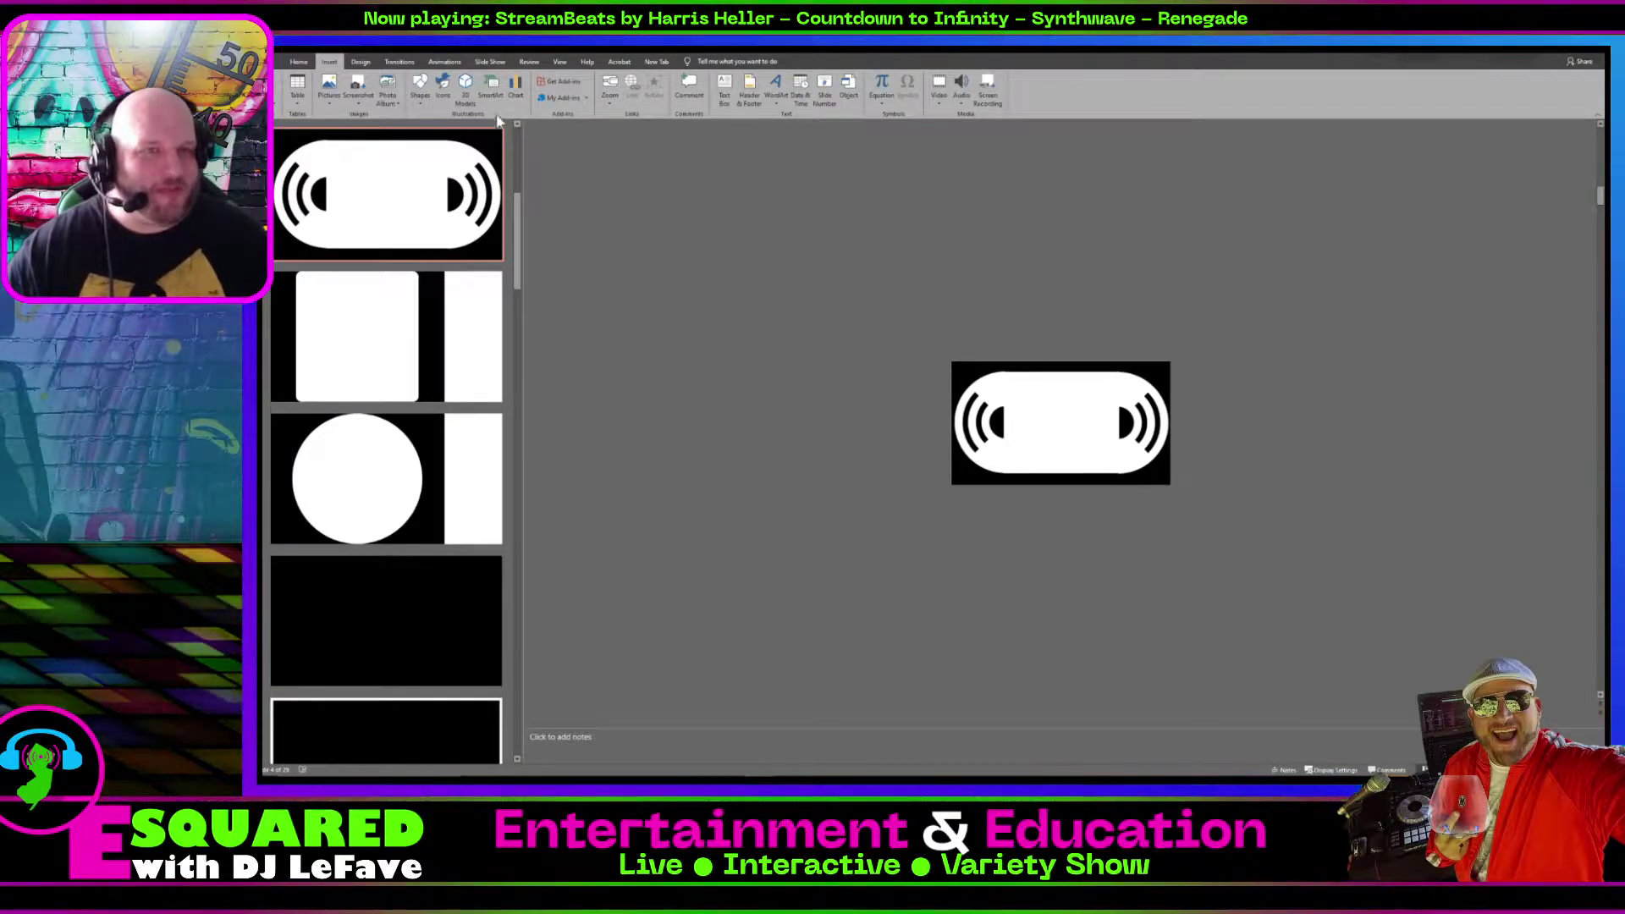
Search the icons for "REcord", insert the vinyl record icon, place it beside the mask graphic and open its fill options.
{"action": "left_click", "coordinate": [443, 86]}
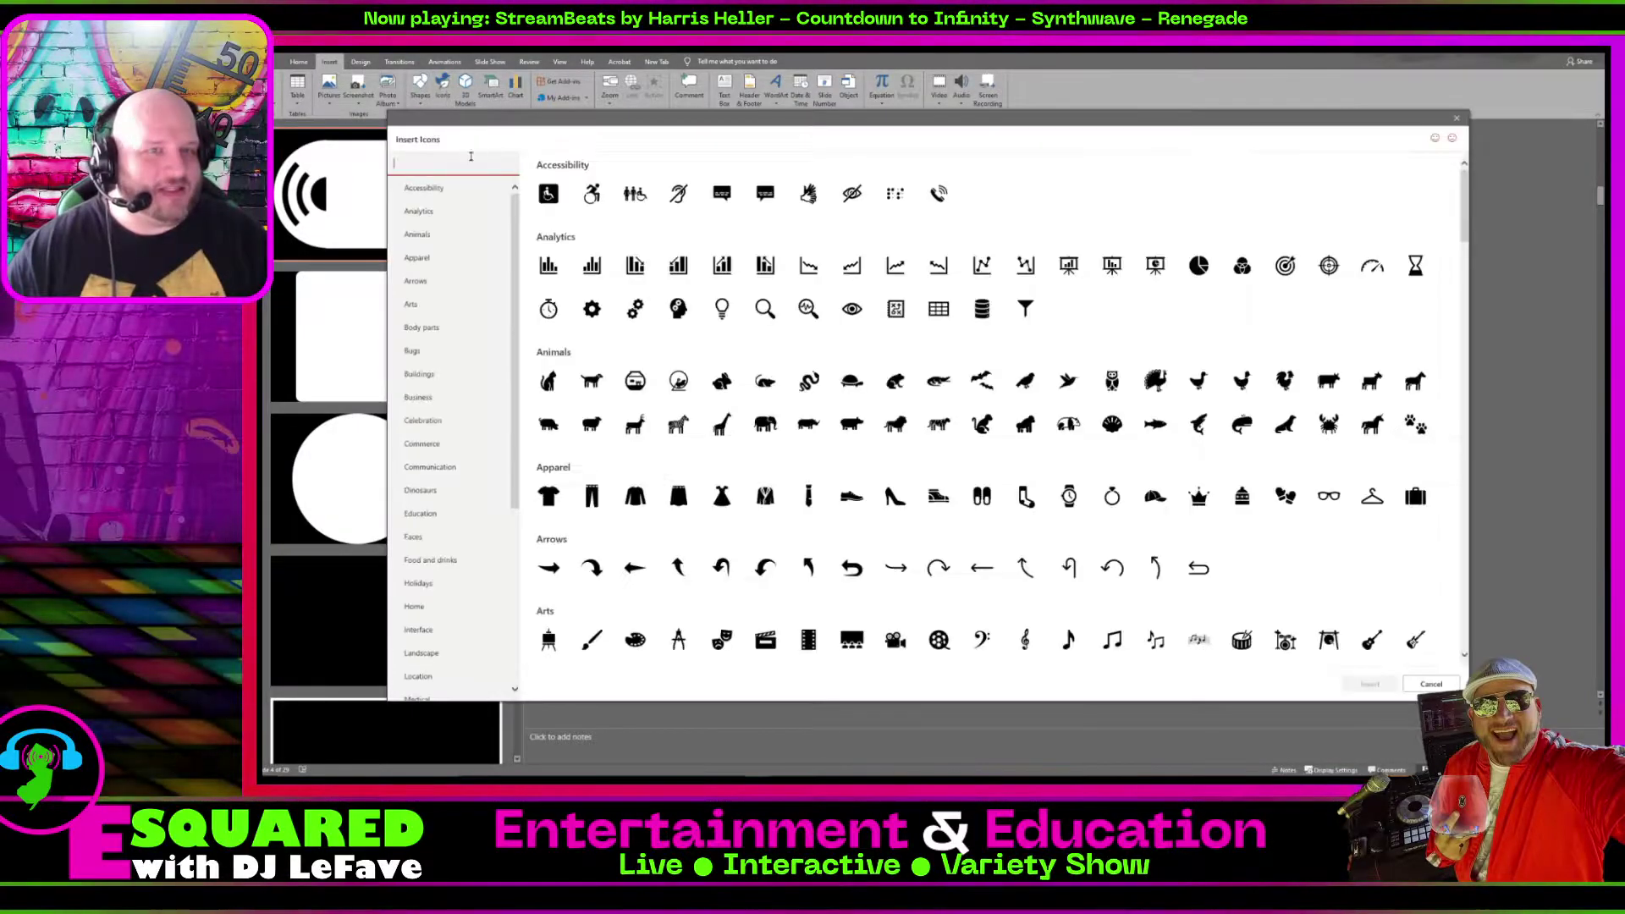
{"action": "type", "text": "REcord"}
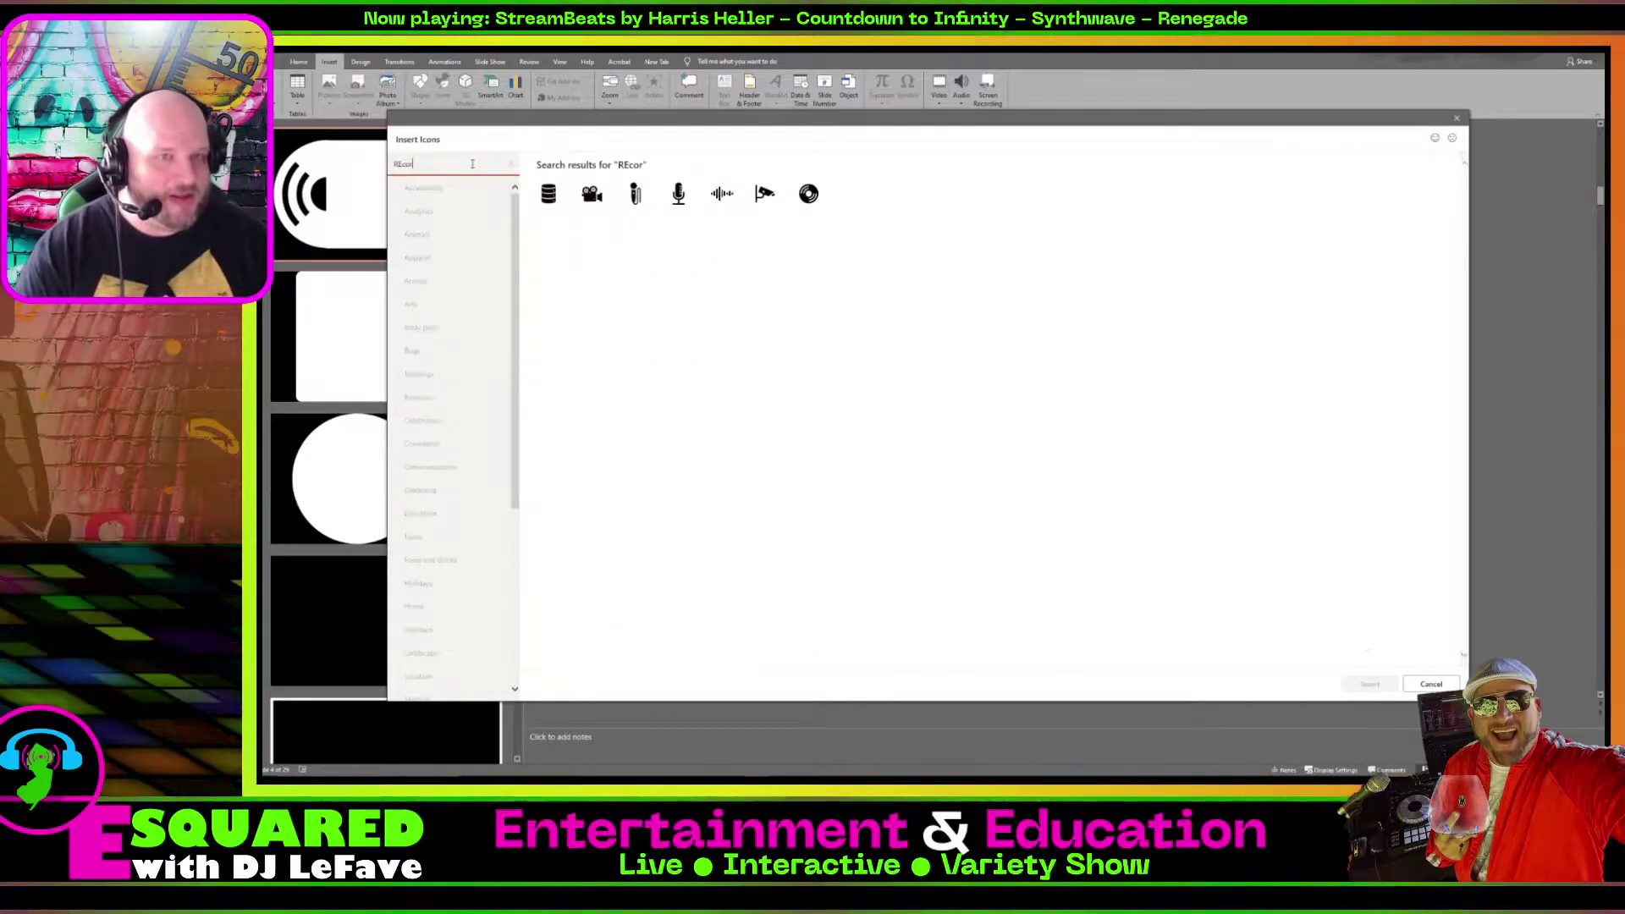
{"action": "left_click", "coordinate": [811, 207]}
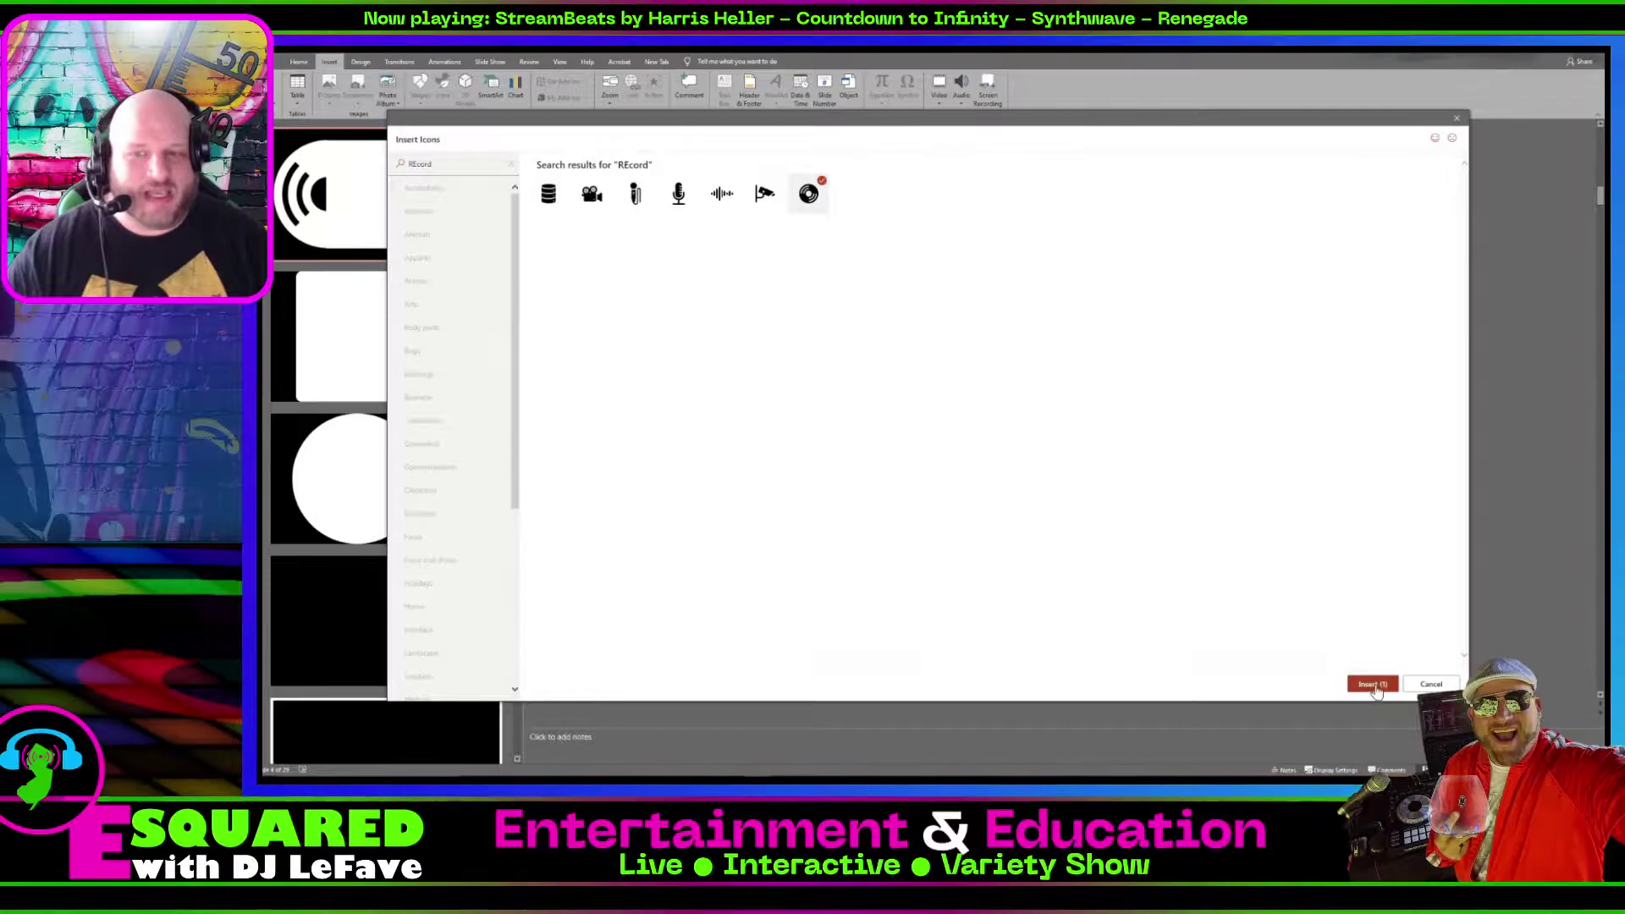
{"action": "left_click", "coordinate": [1371, 684]}
{"action": "left_click_drag", "start_coordinate": [1068, 432], "coordinate": [885, 402]}
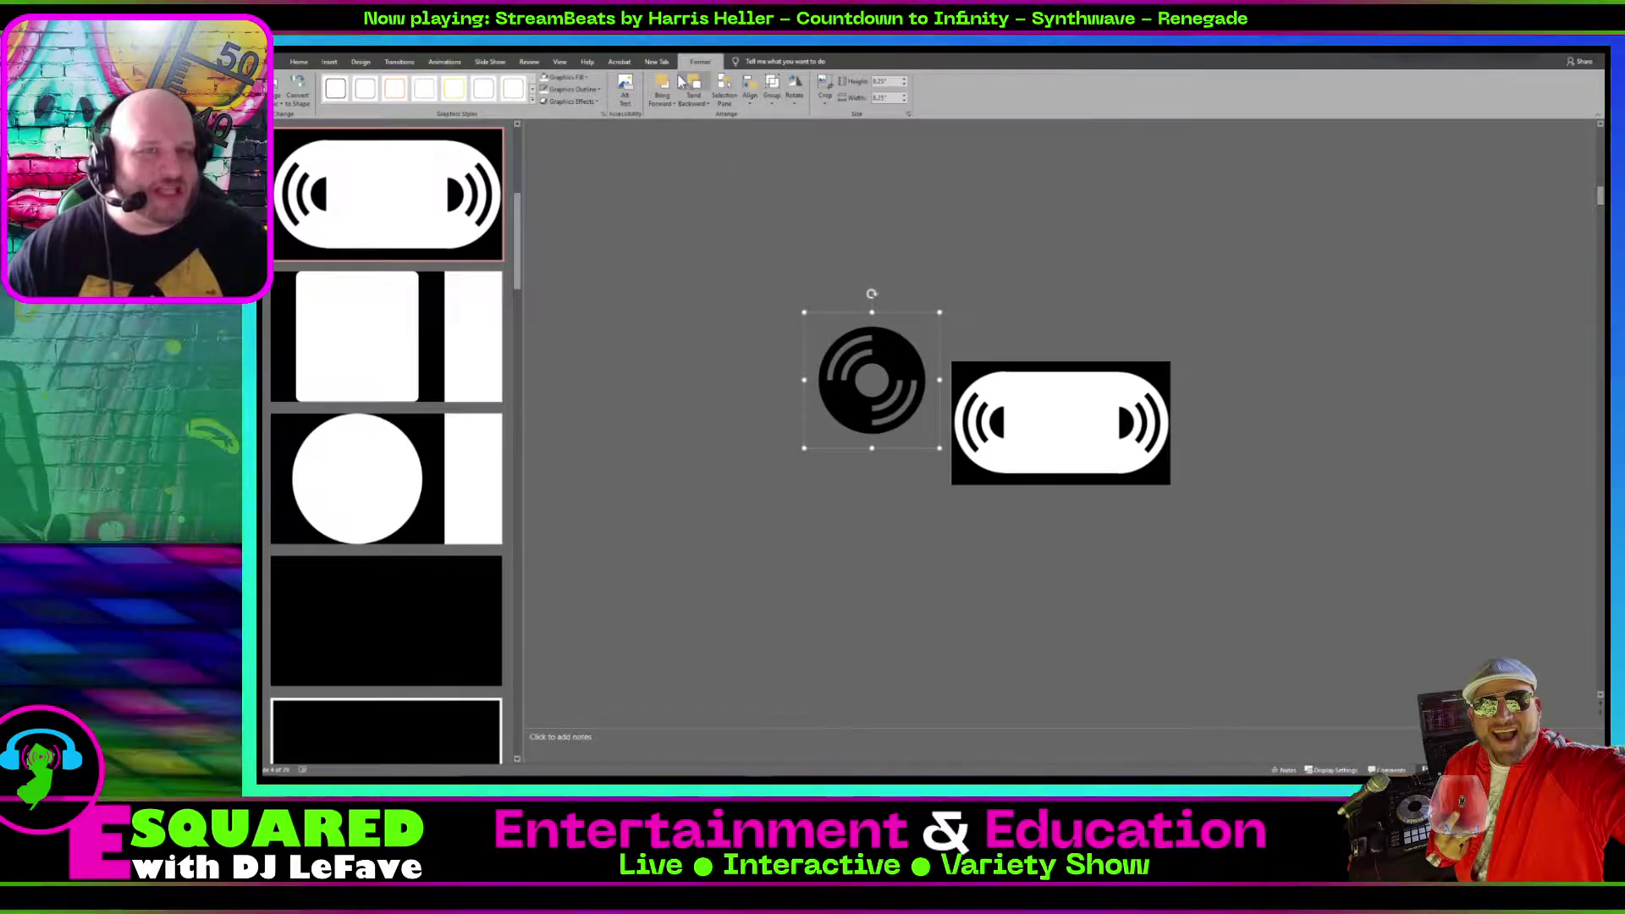
{"action": "left_click", "coordinate": [547, 79]}
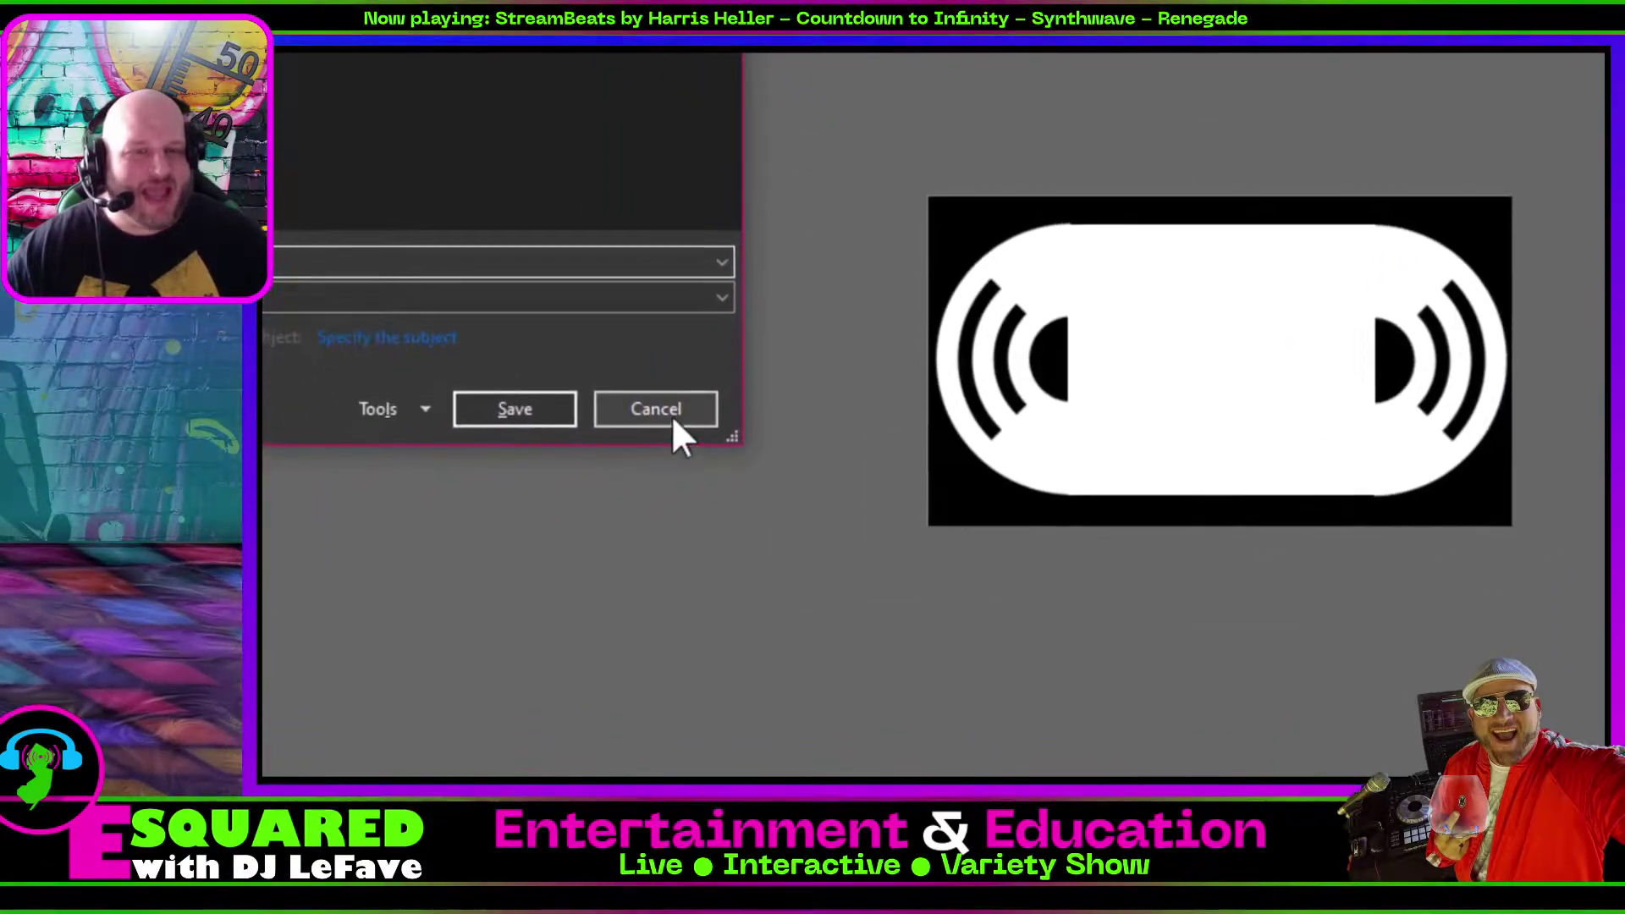
{"action": "left_click", "coordinate": [546, 406]}
{"action": "key", "text": "F12"}
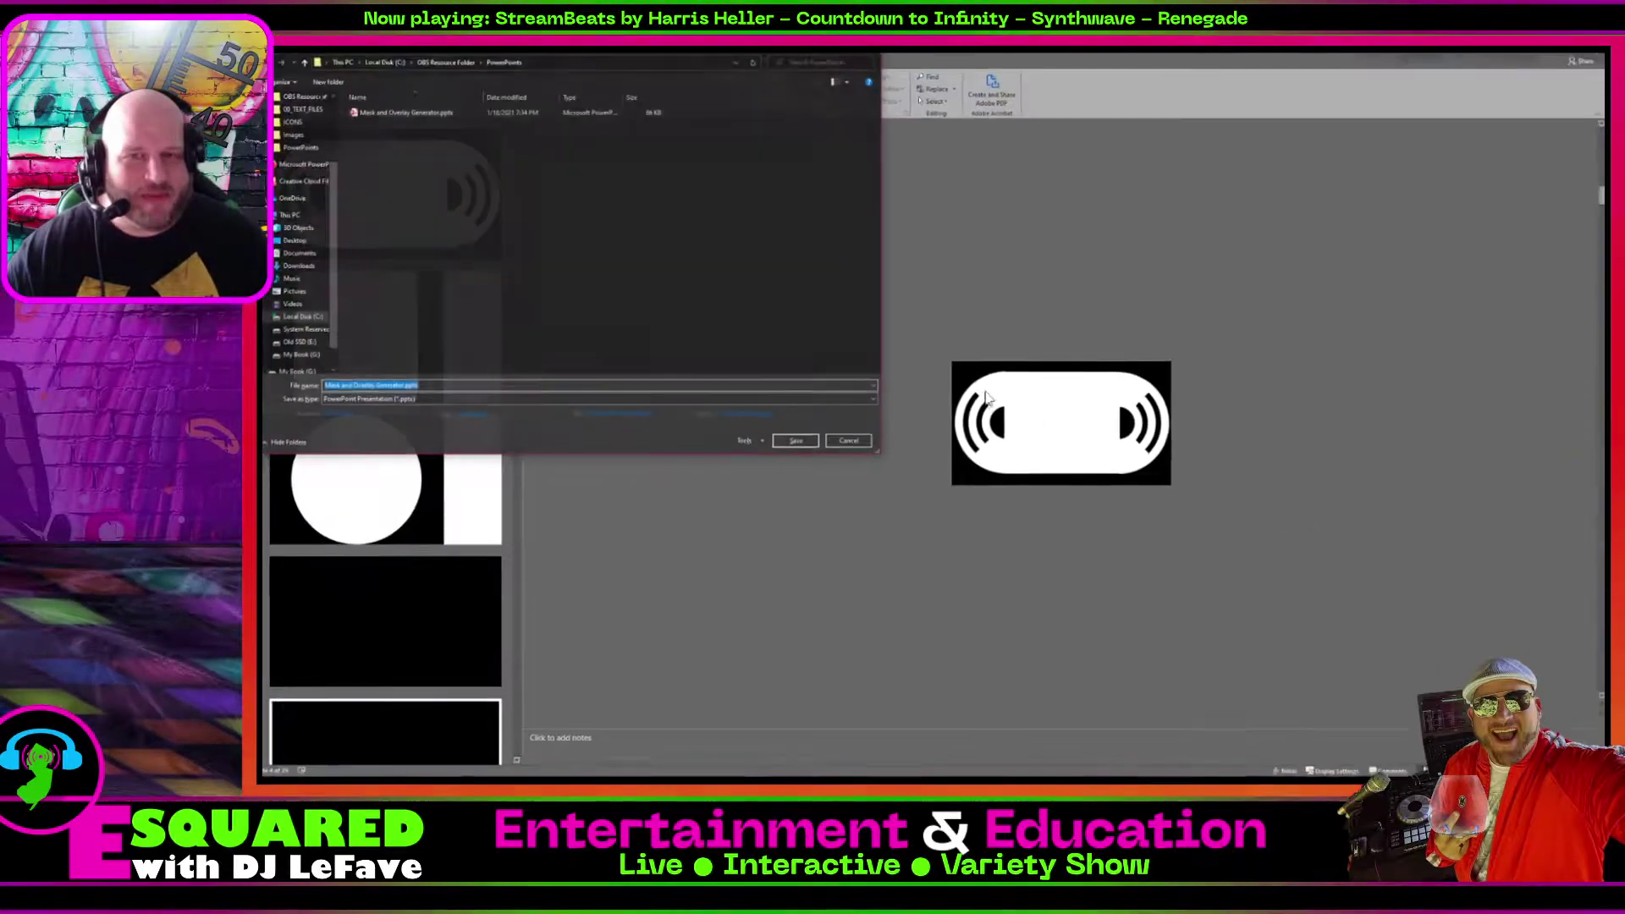
{"action": "left_click", "coordinate": [869, 442]}
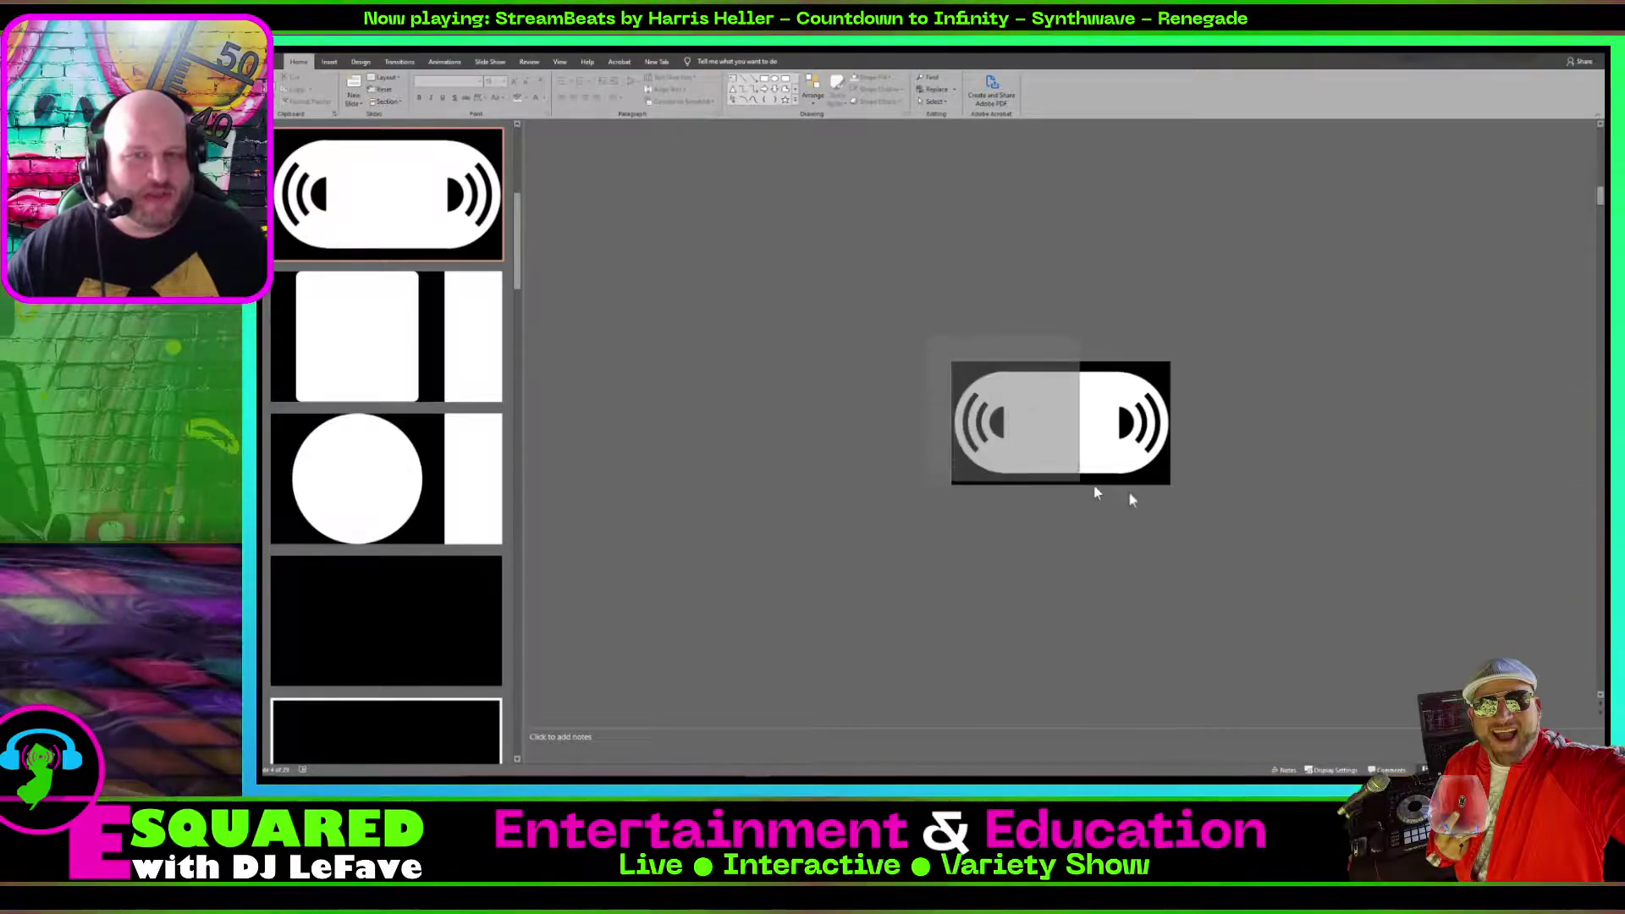
{"action": "left_click_drag", "start_coordinate": [1112, 489], "coordinate": [1175, 488]}
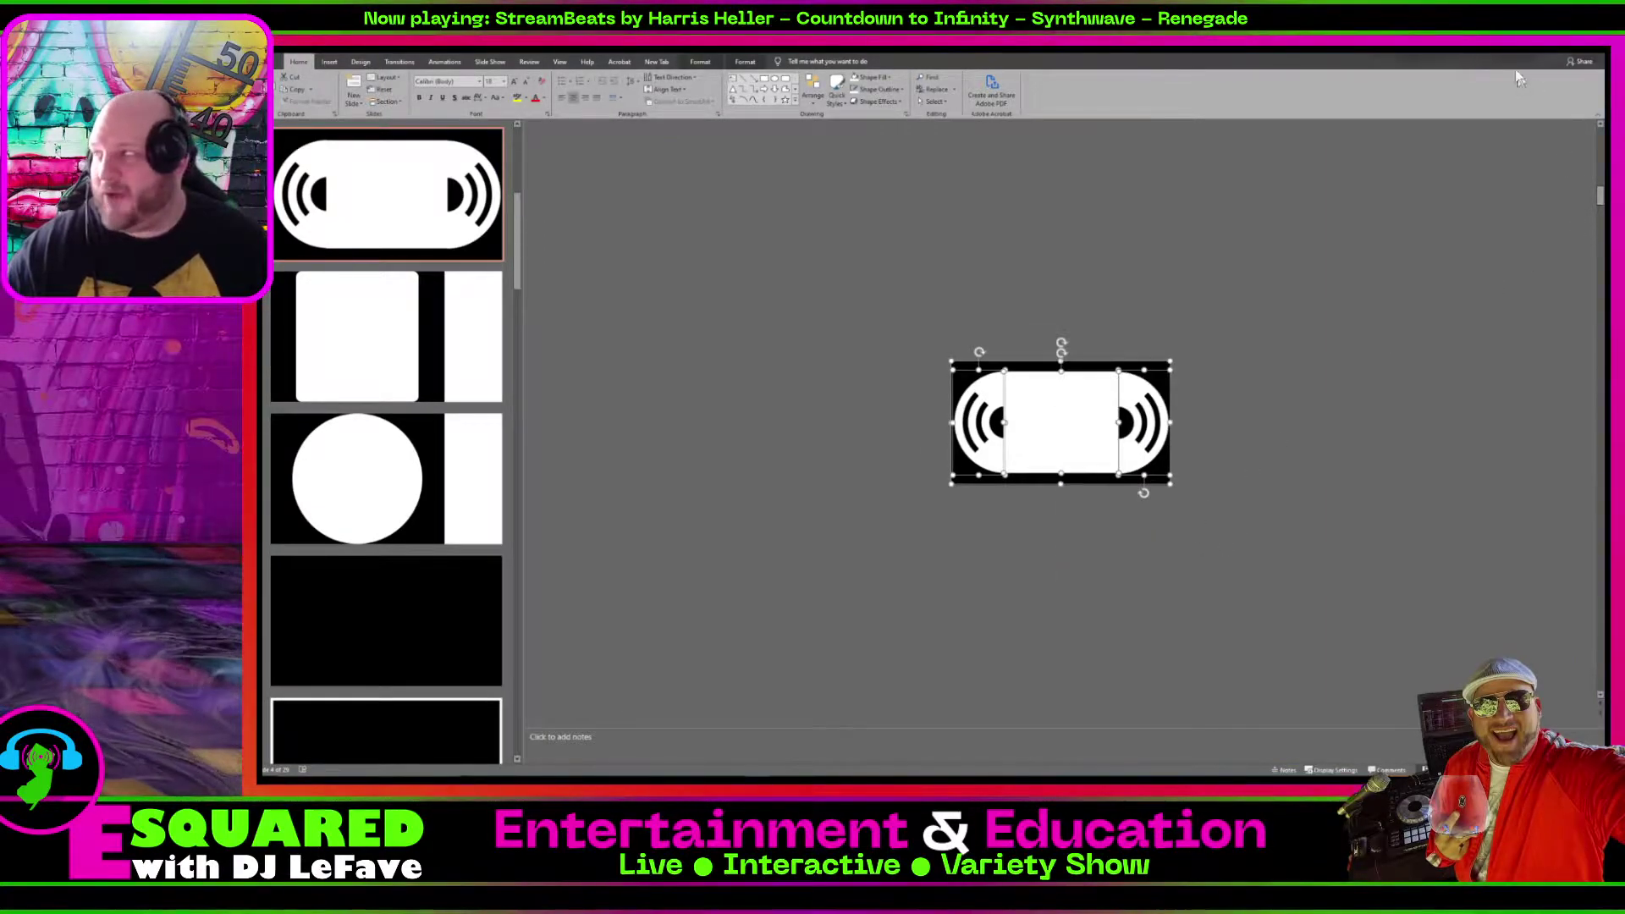
Switch back to OBS and add an Image Mask/Blend filter with its default name to the Shader Builder Example scene.
{"action": "key", "text": "alt+Tab"}
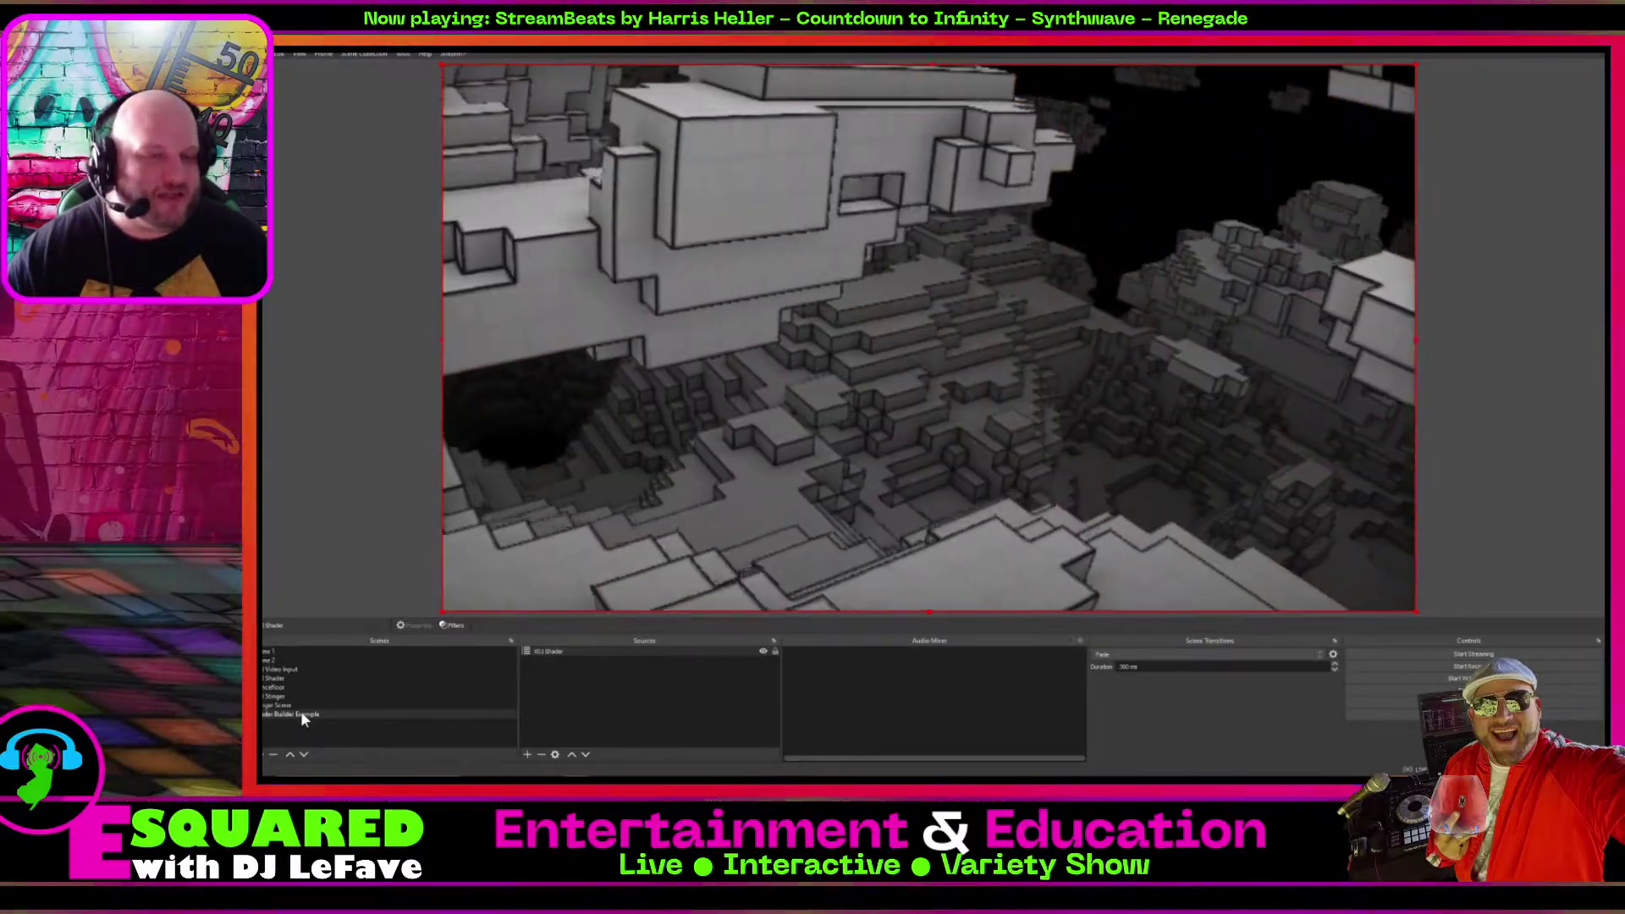
{"action": "right_click", "coordinate": [301, 713]}
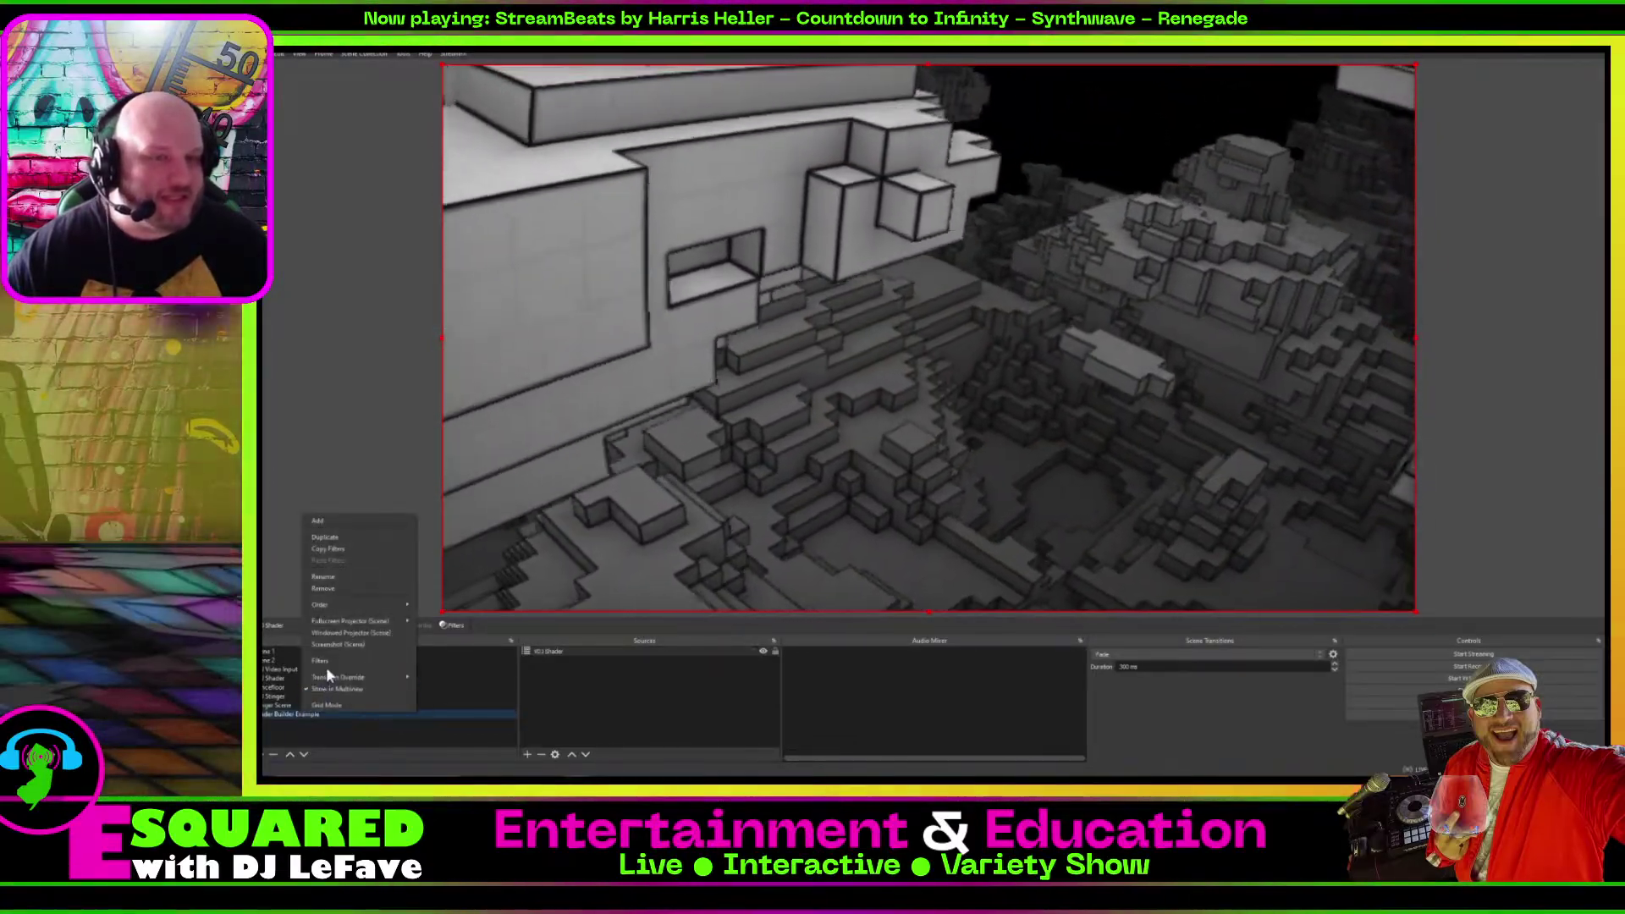
{"action": "left_click", "coordinate": [326, 662]}
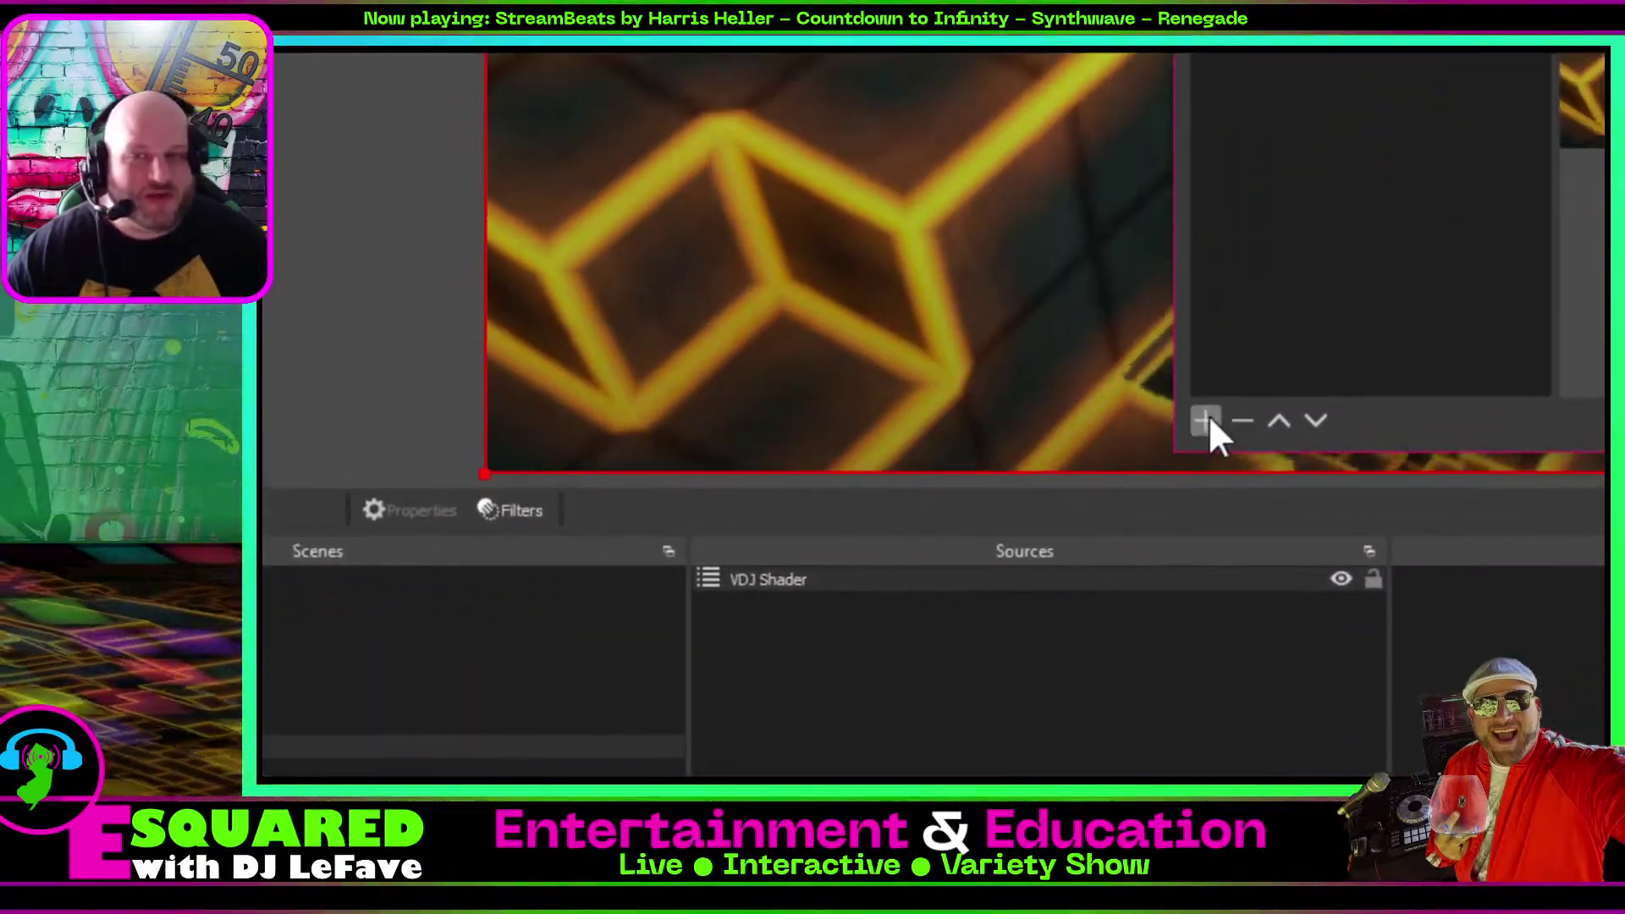
{"action": "left_click", "coordinate": [1206, 418]}
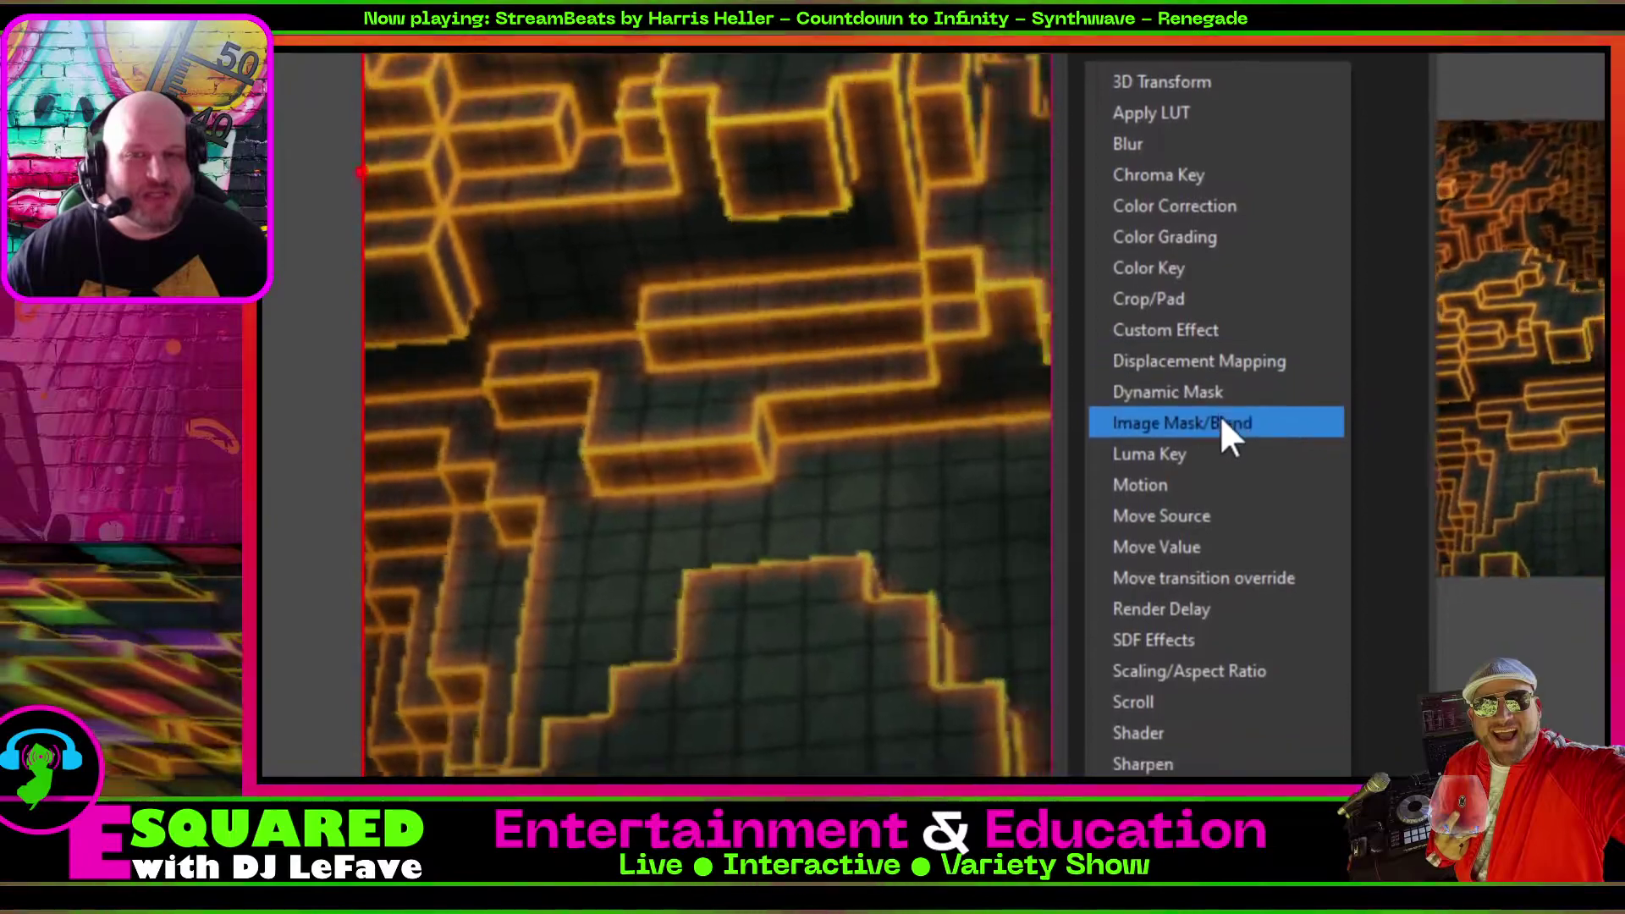
{"action": "left_click", "coordinate": [1245, 297]}
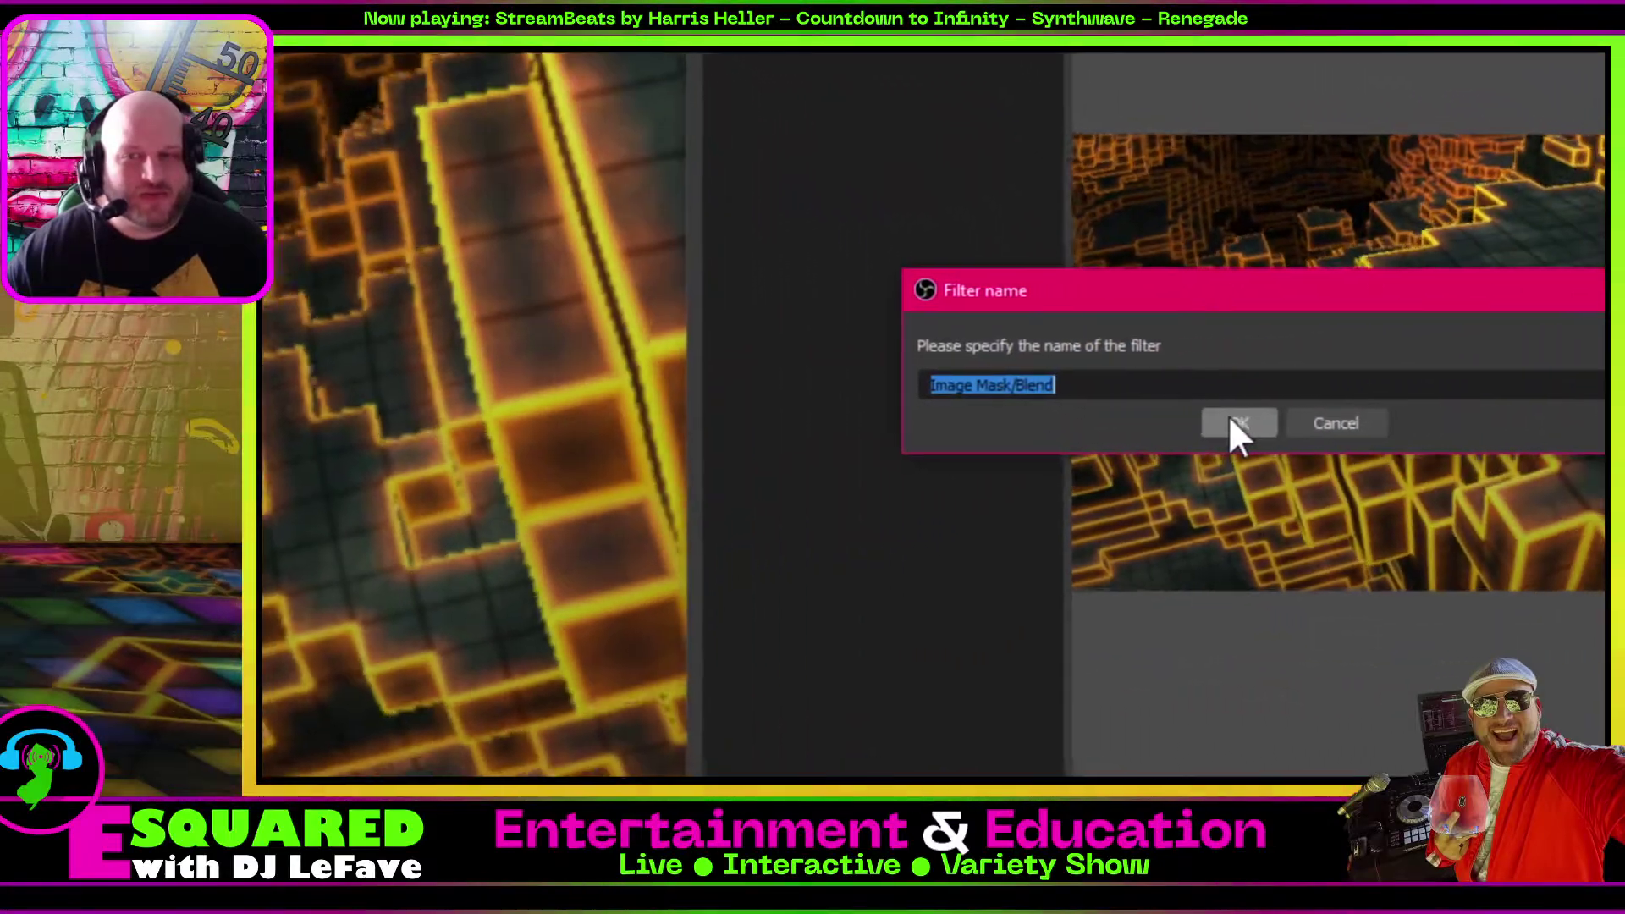
{"action": "left_click", "coordinate": [1234, 432]}
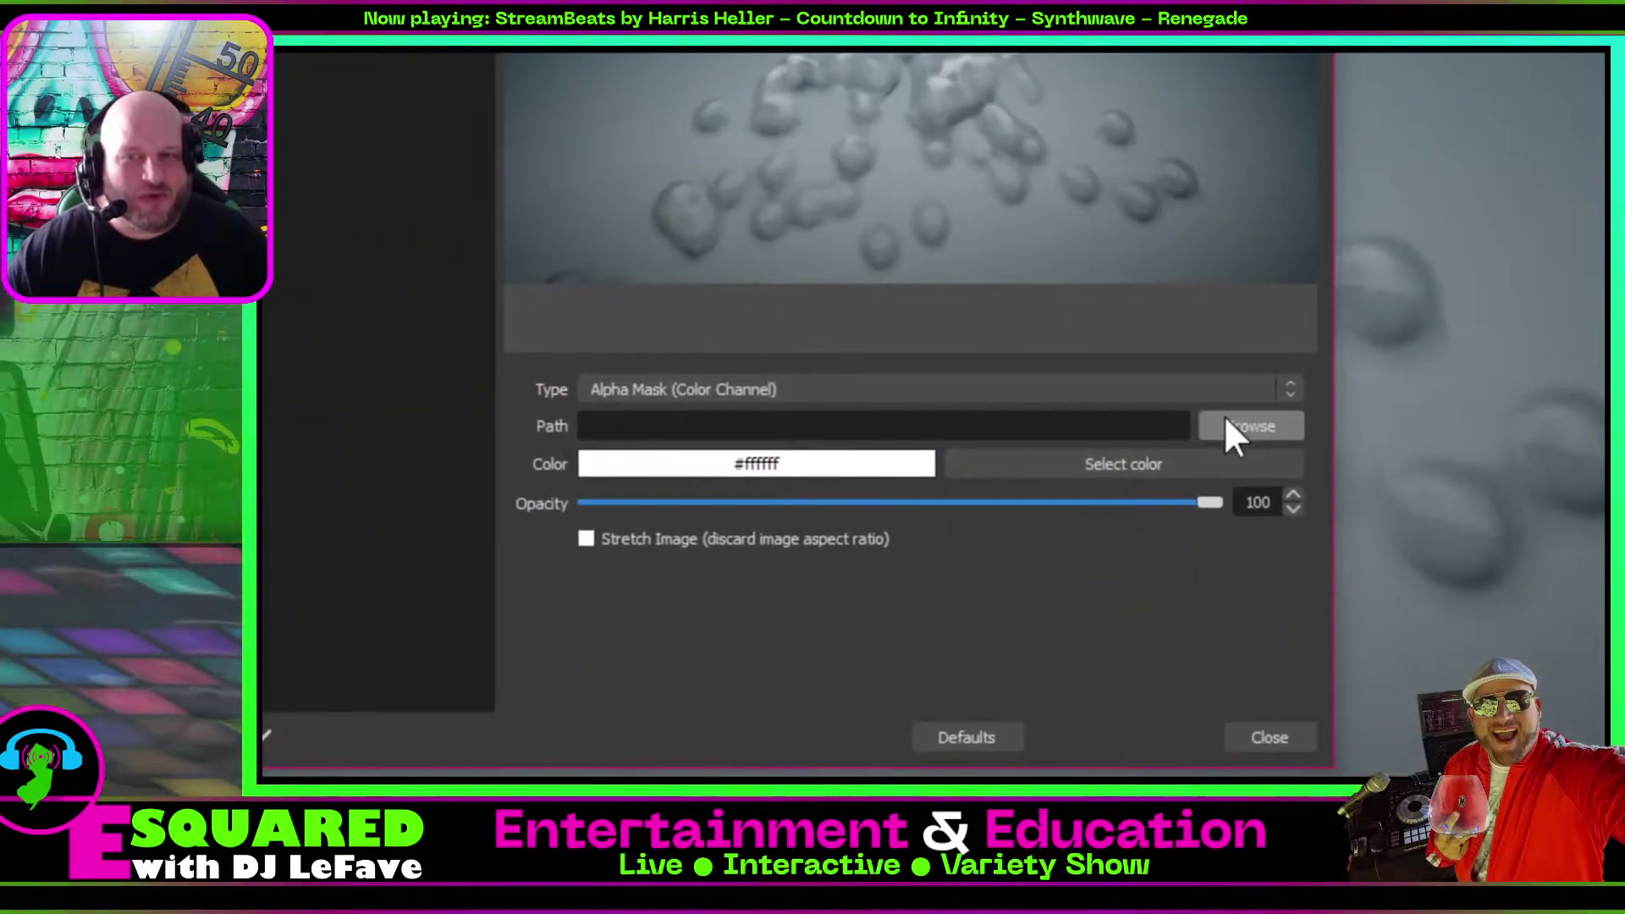
Load record mask.png from the OBS Library's Images folder as the filter's mask image.
{"action": "left_click", "coordinate": [1337, 413]}
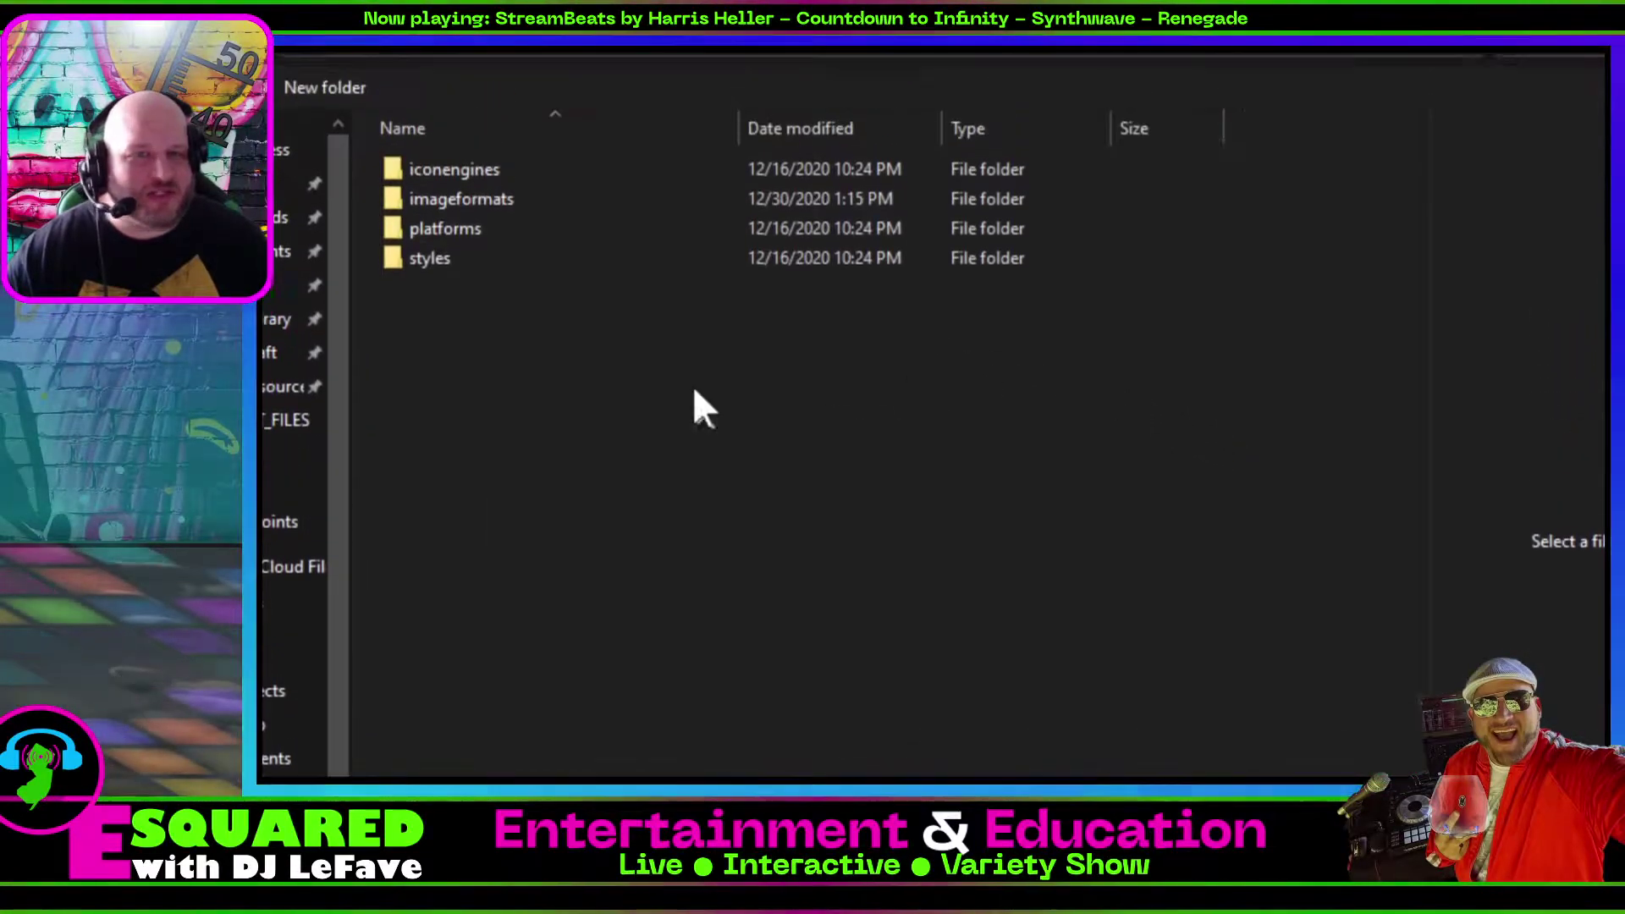
{"action": "left_click", "coordinate": [269, 325]}
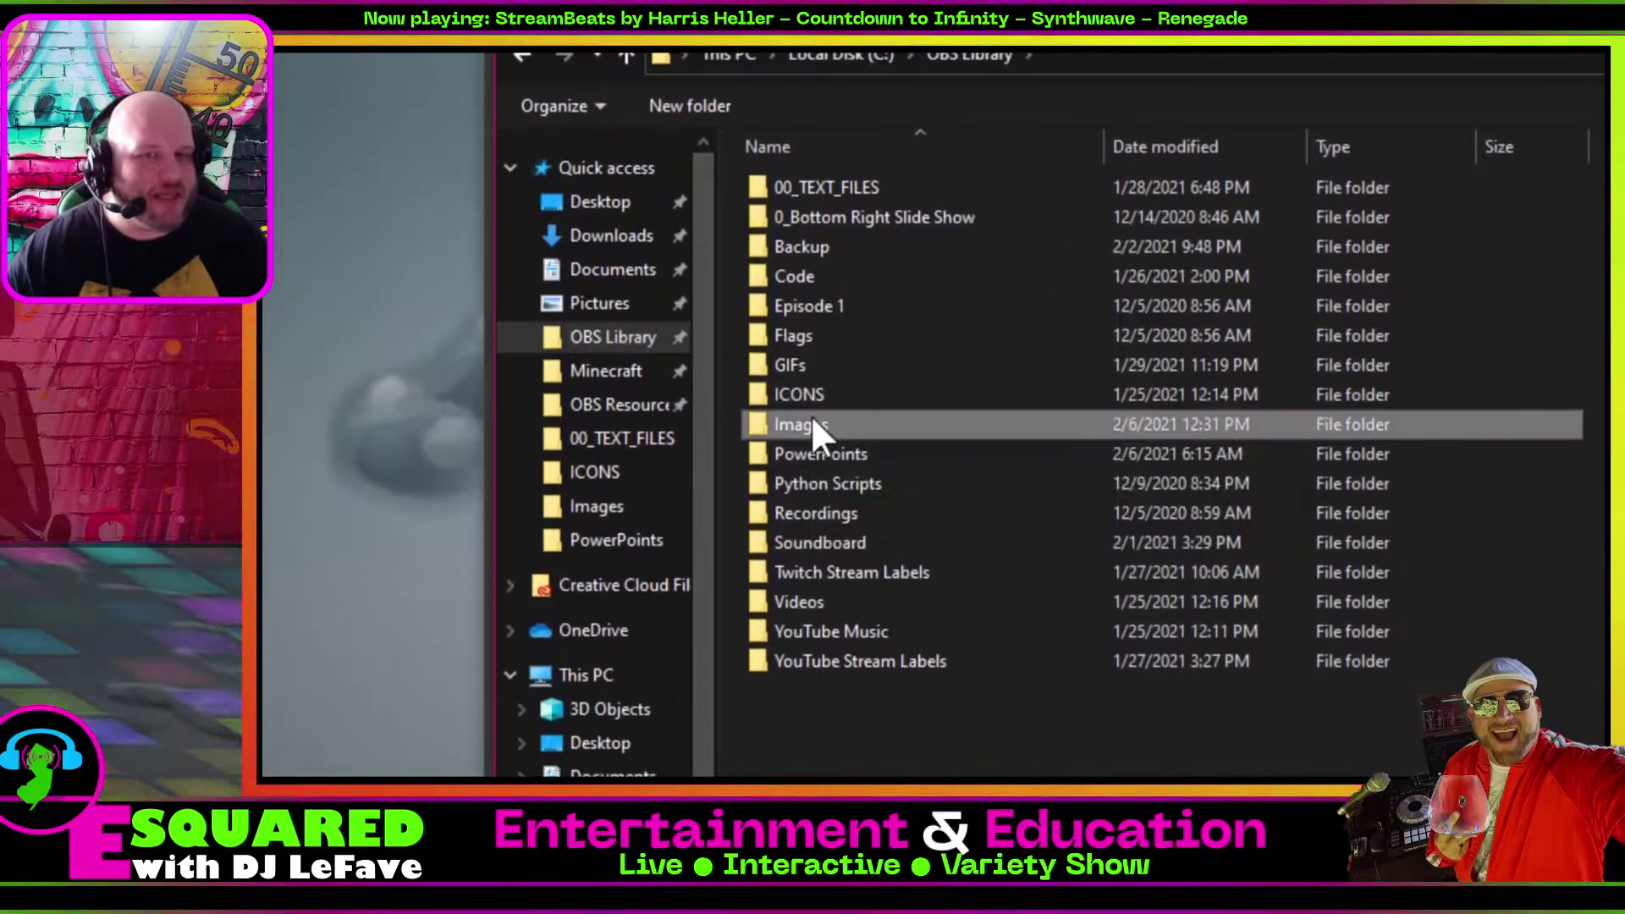
{"action": "double_click", "coordinate": [804, 493]}
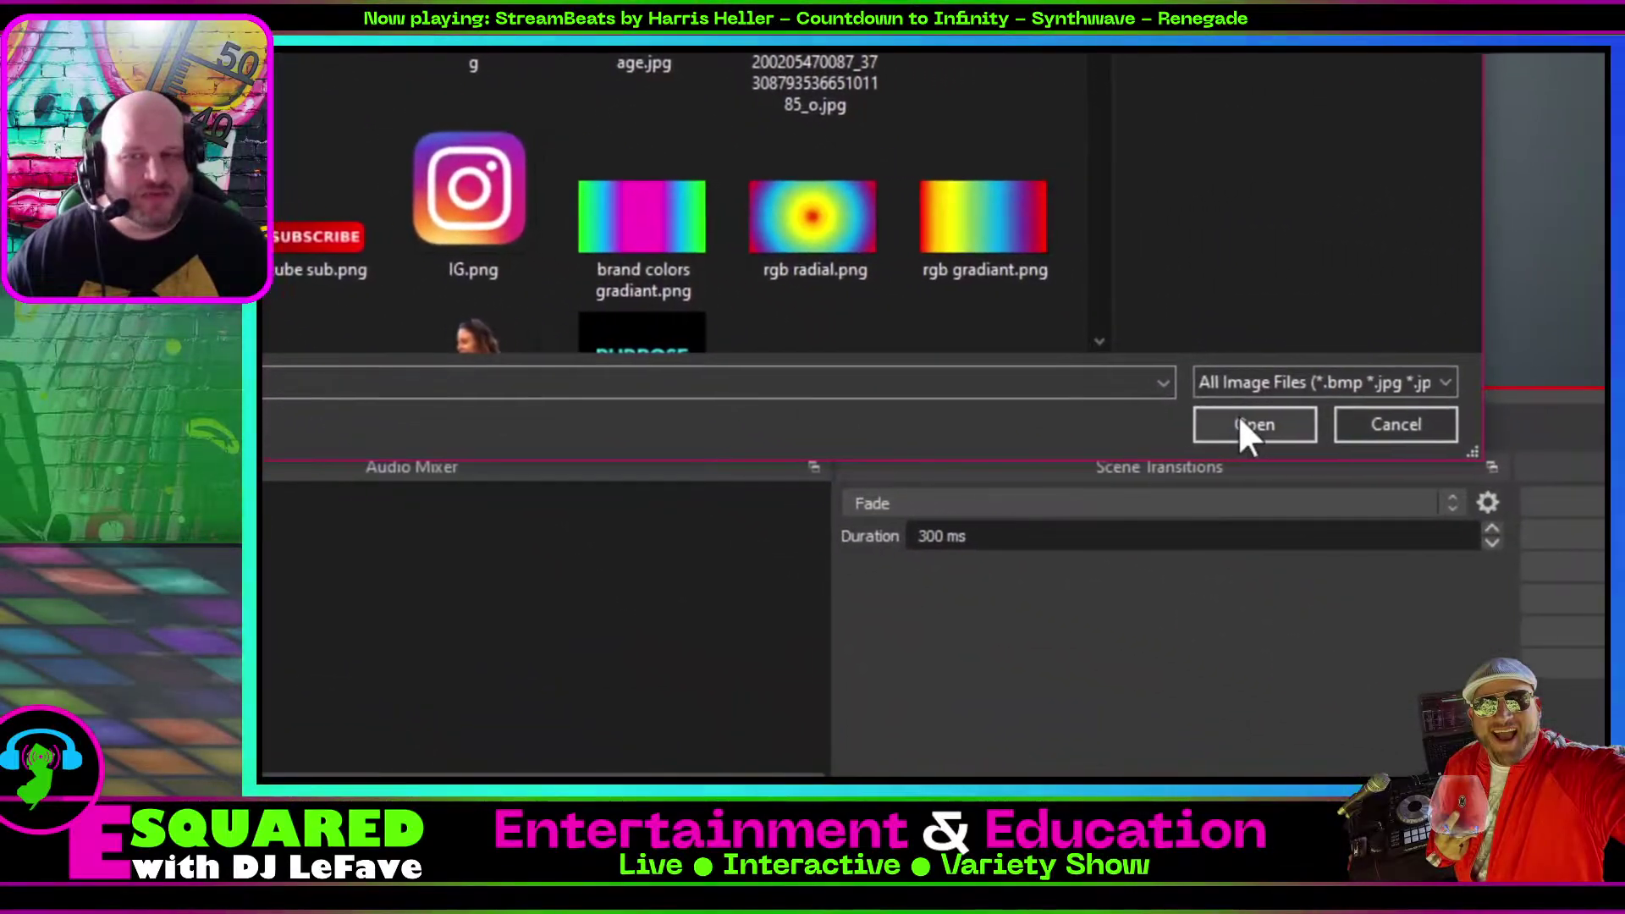
{"action": "left_click", "coordinate": [1241, 423]}
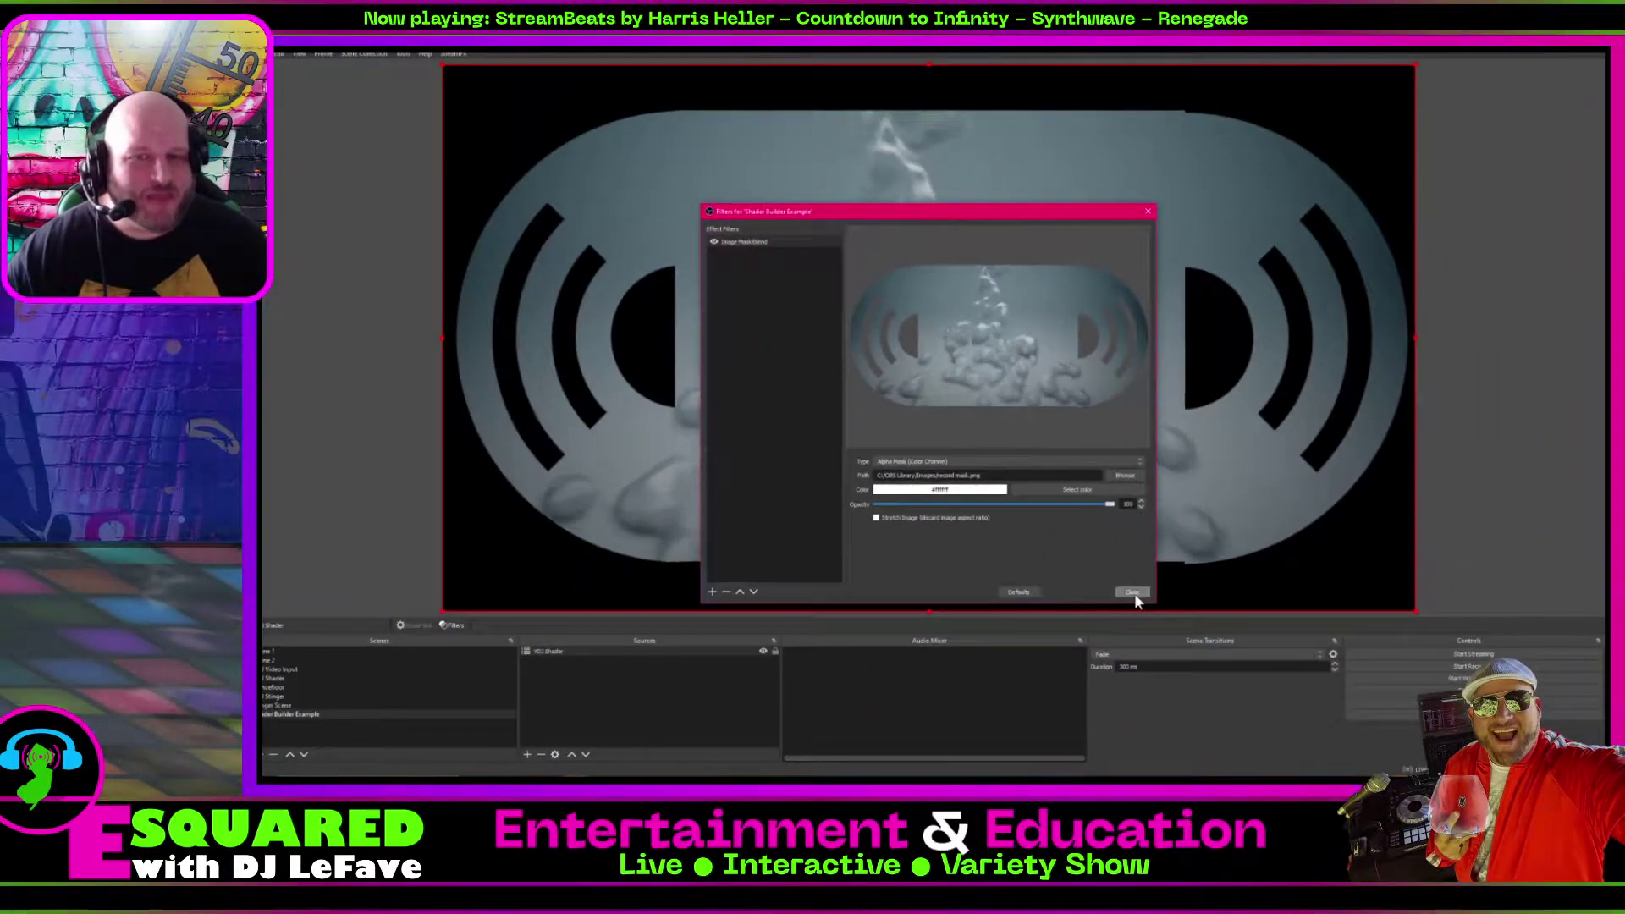
Close the filter settings and add a dark red color source named "Red" to the Shader Builder Example scene.
{"action": "left_click", "coordinate": [1133, 592]}
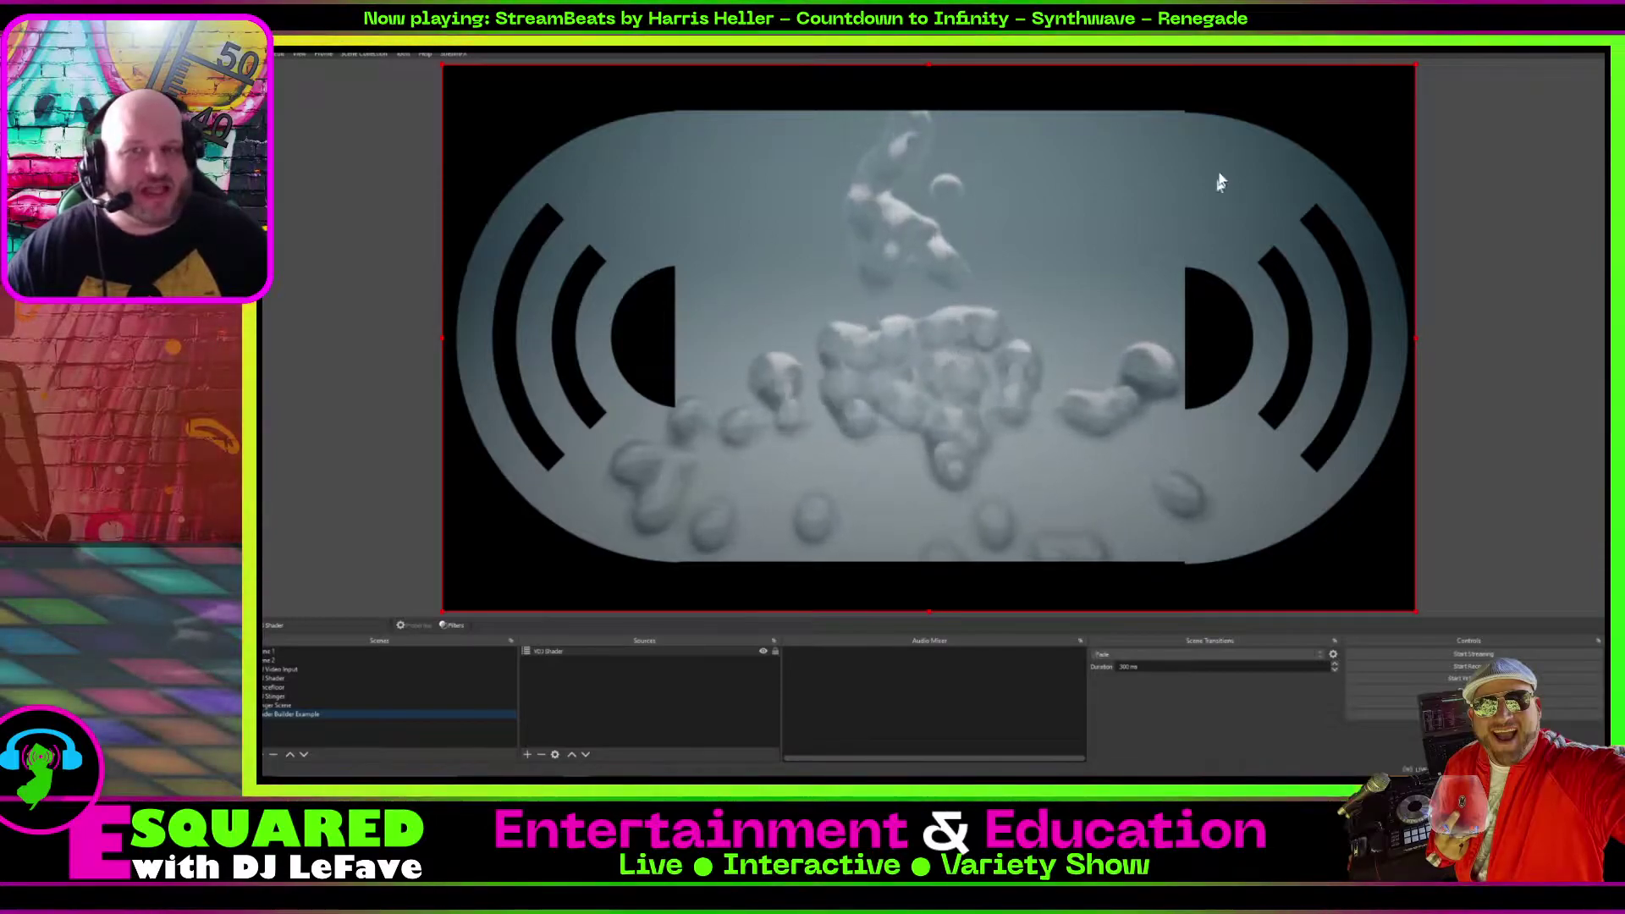
{"action": "left_click", "coordinate": [527, 755]}
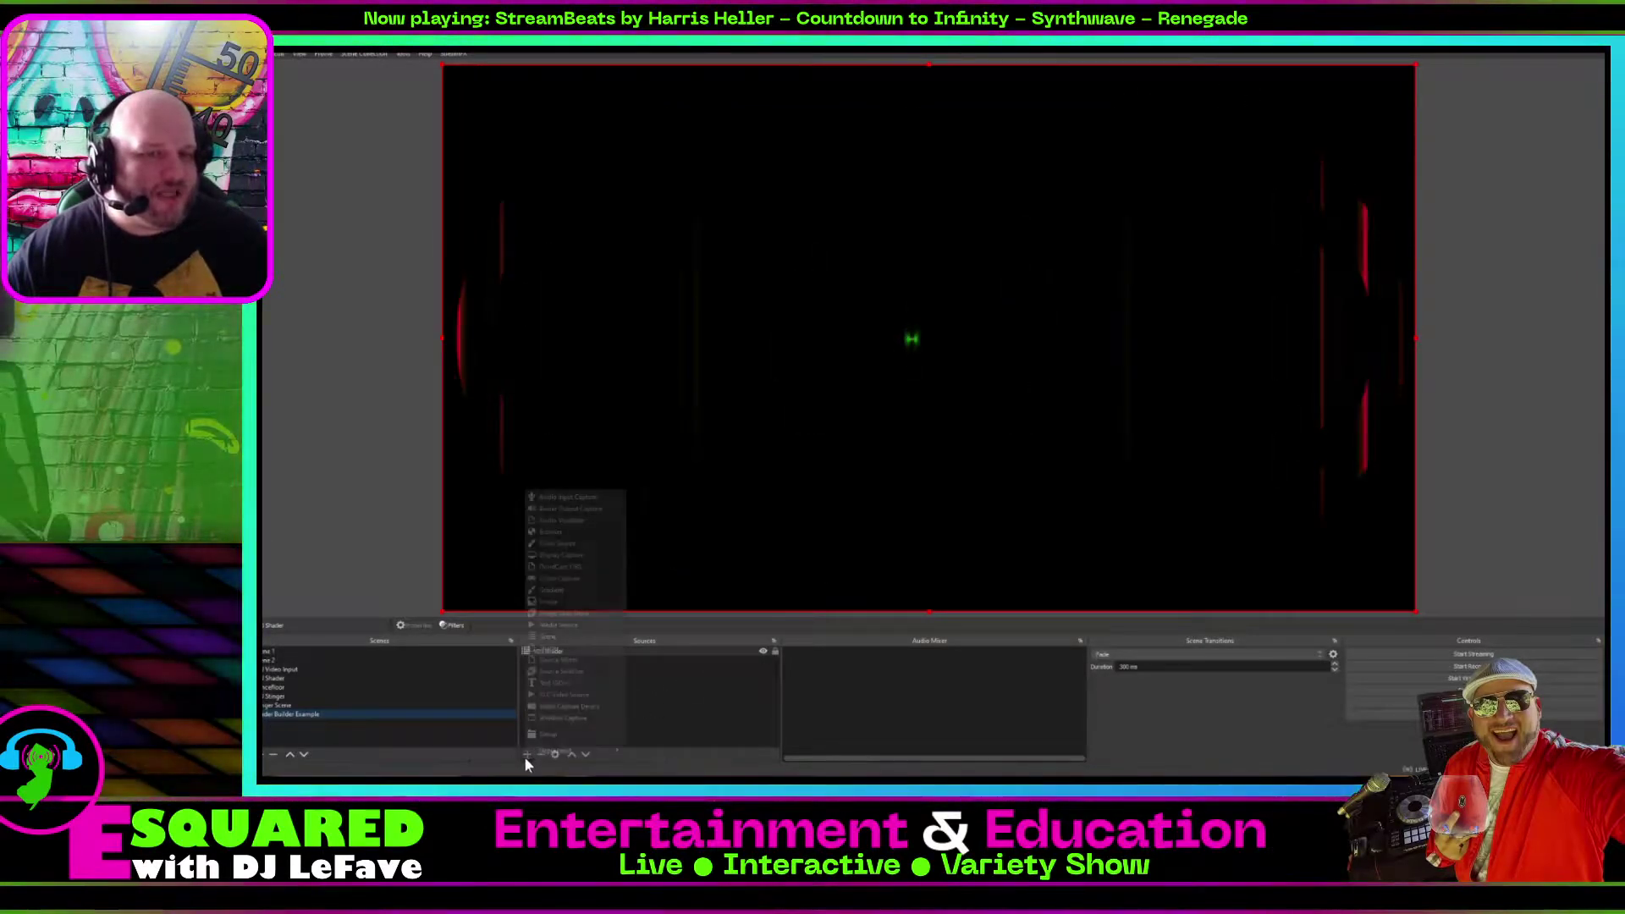
{"action": "left_click", "coordinate": [571, 545]}
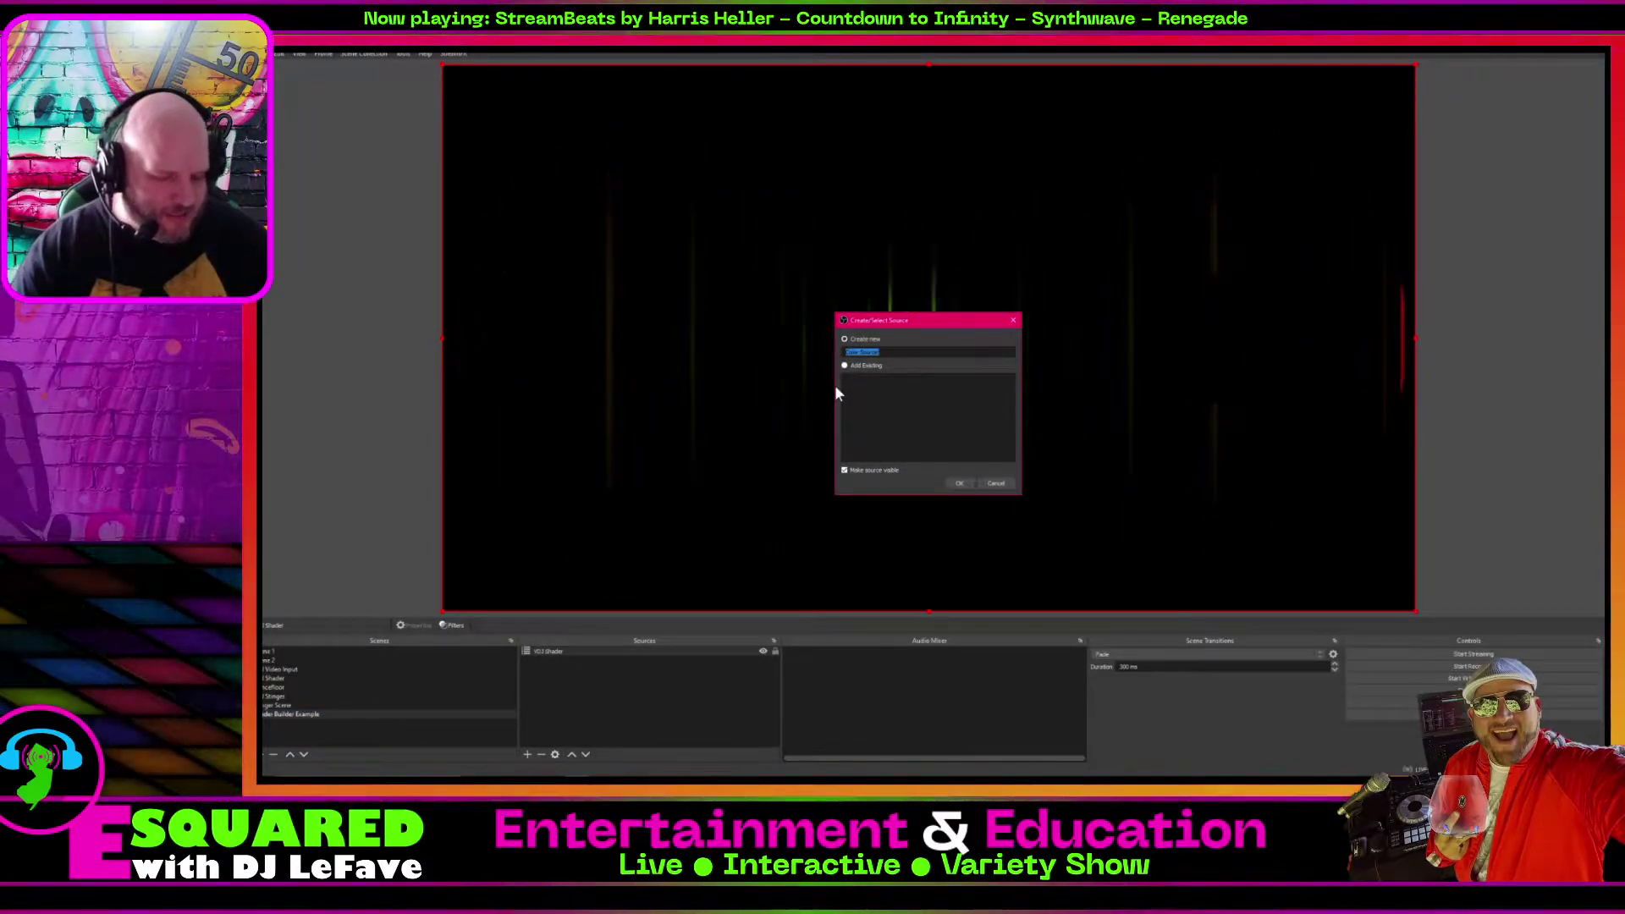
{"action": "type", "text": "Red"}
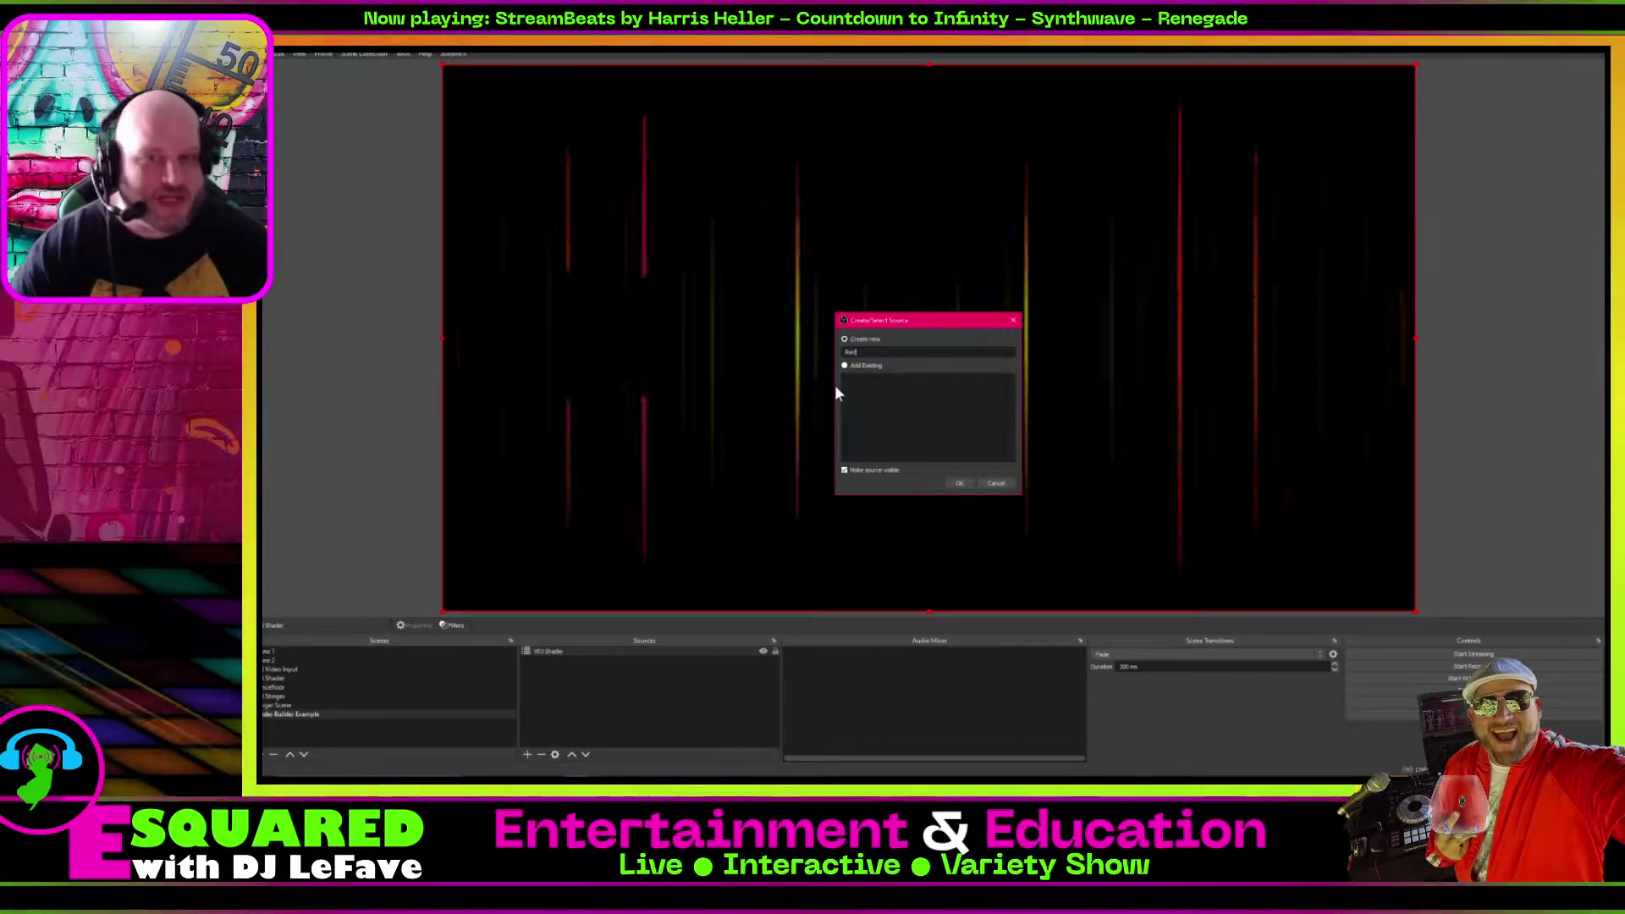
{"action": "left_click", "coordinate": [957, 483]}
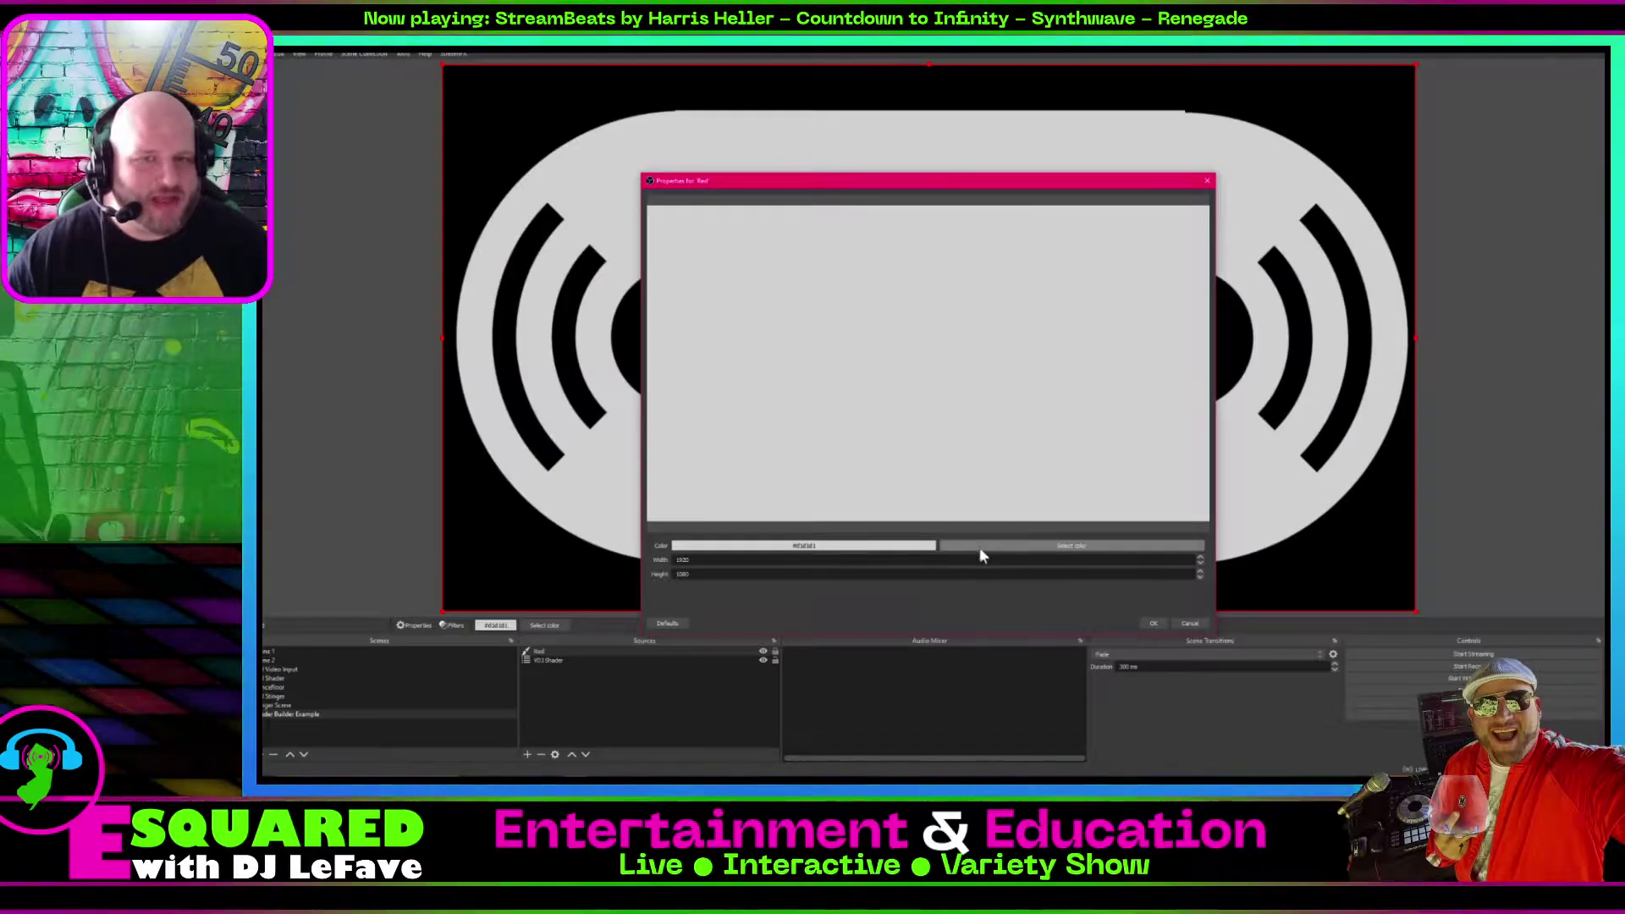
{"action": "left_click", "coordinate": [978, 547]}
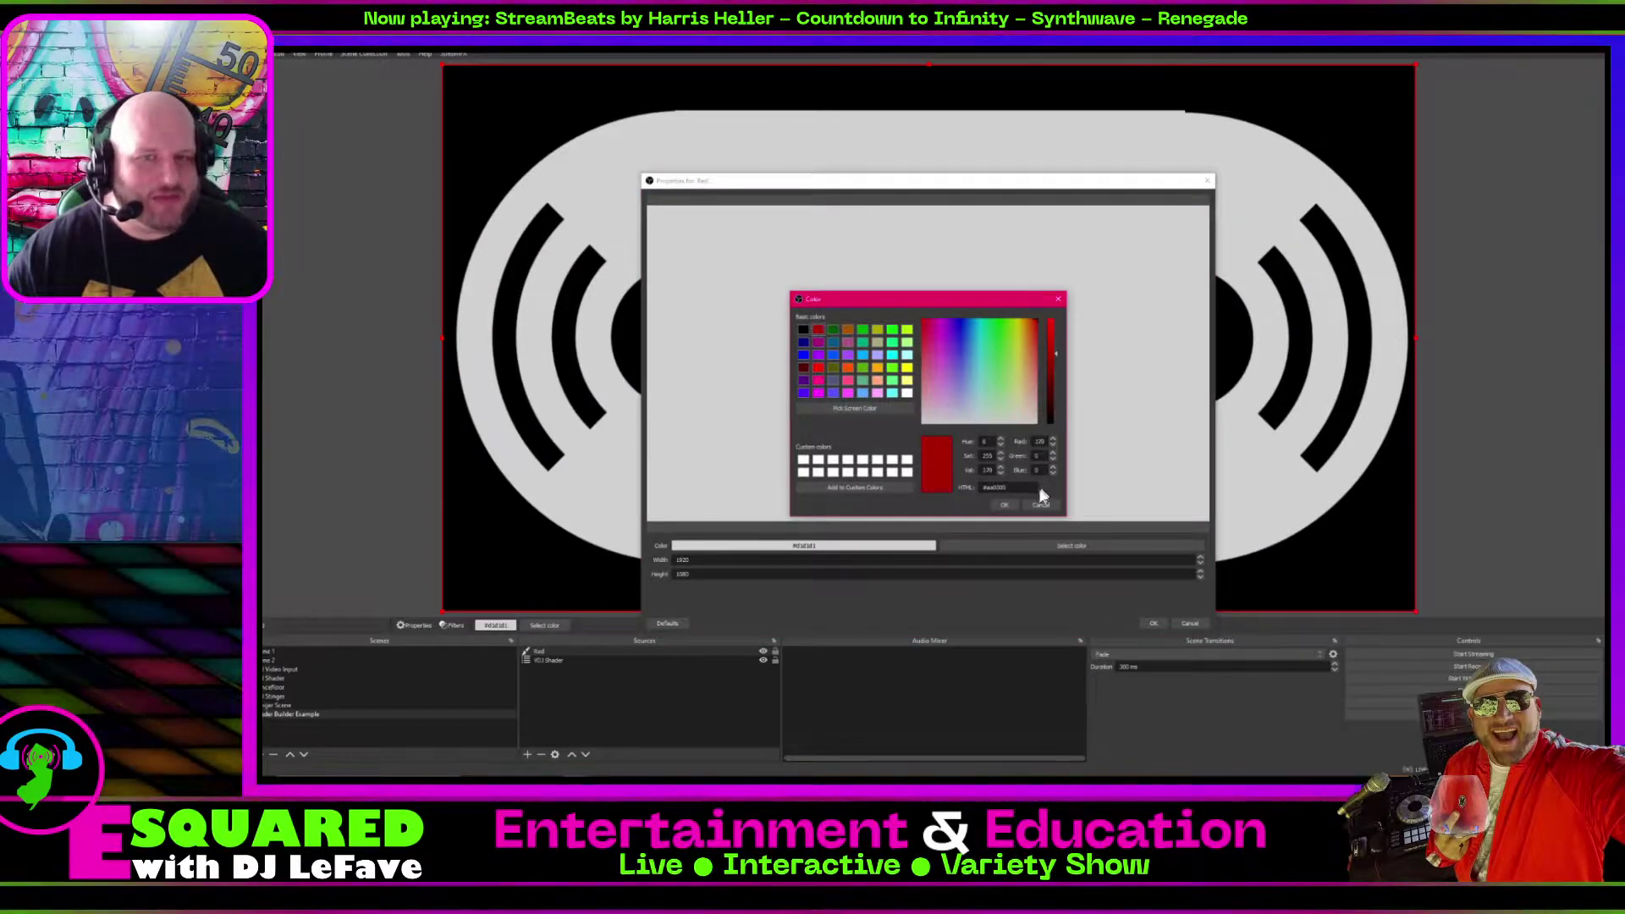
{"action": "left_click", "coordinate": [1005, 506]}
{"action": "left_click", "coordinate": [1155, 624]}
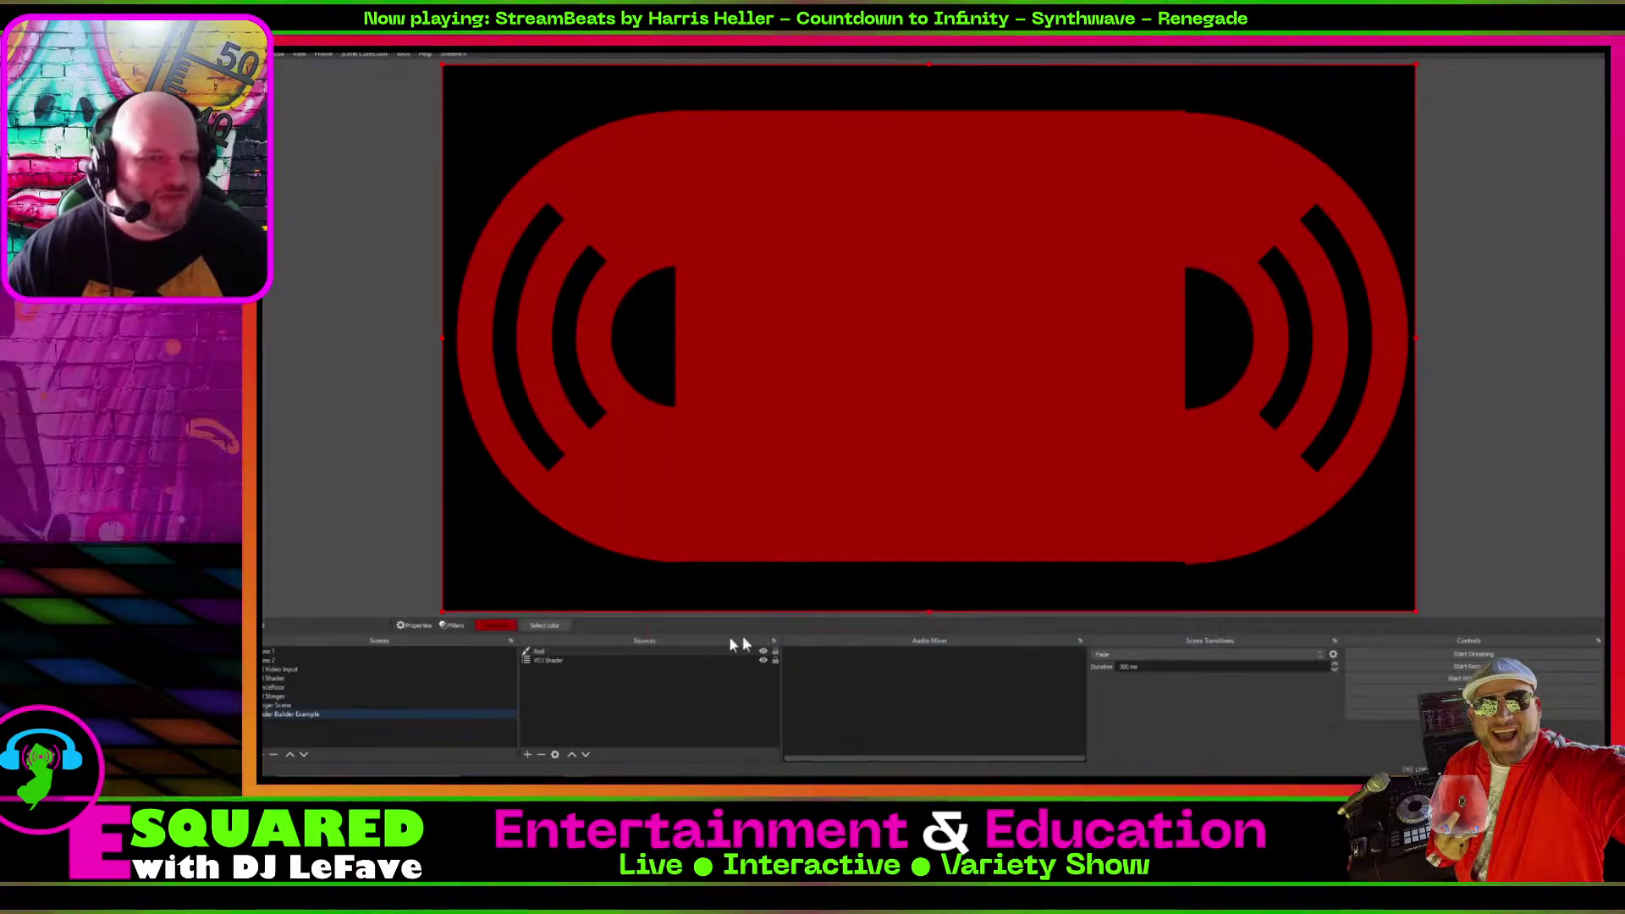
Move the Red color source below VDJ Shader in the source order, then remove it from the scene.
{"action": "left_click_drag", "start_coordinate": [588, 652], "coordinate": [587, 664]}
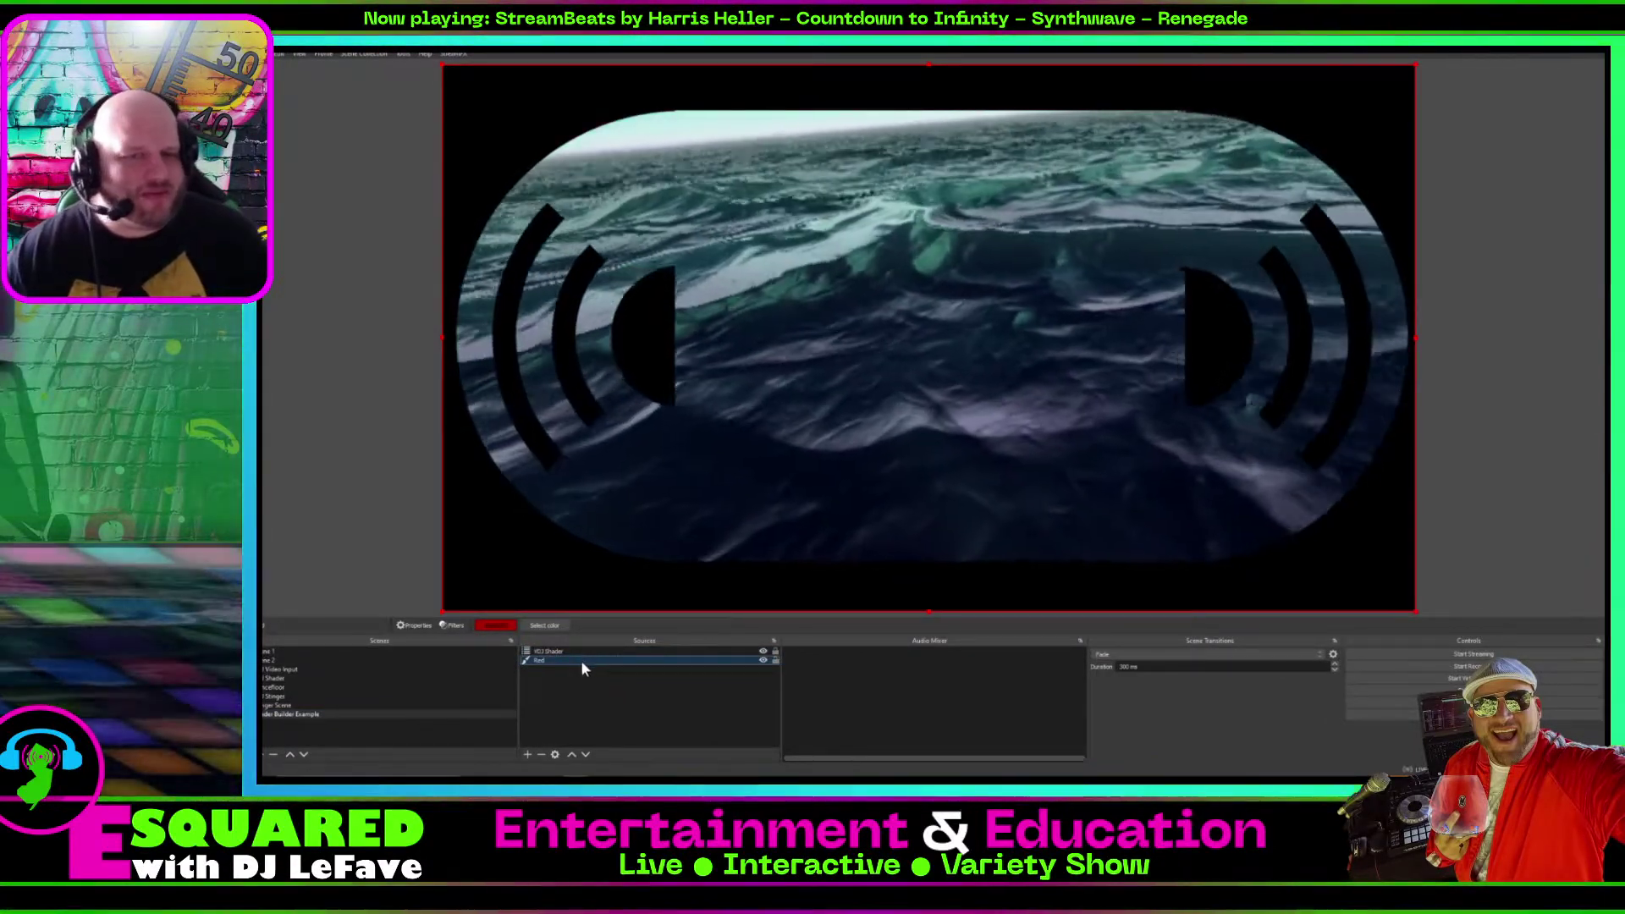
{"action": "key", "text": "Delete"}
{"action": "left_click", "coordinate": [946, 423]}
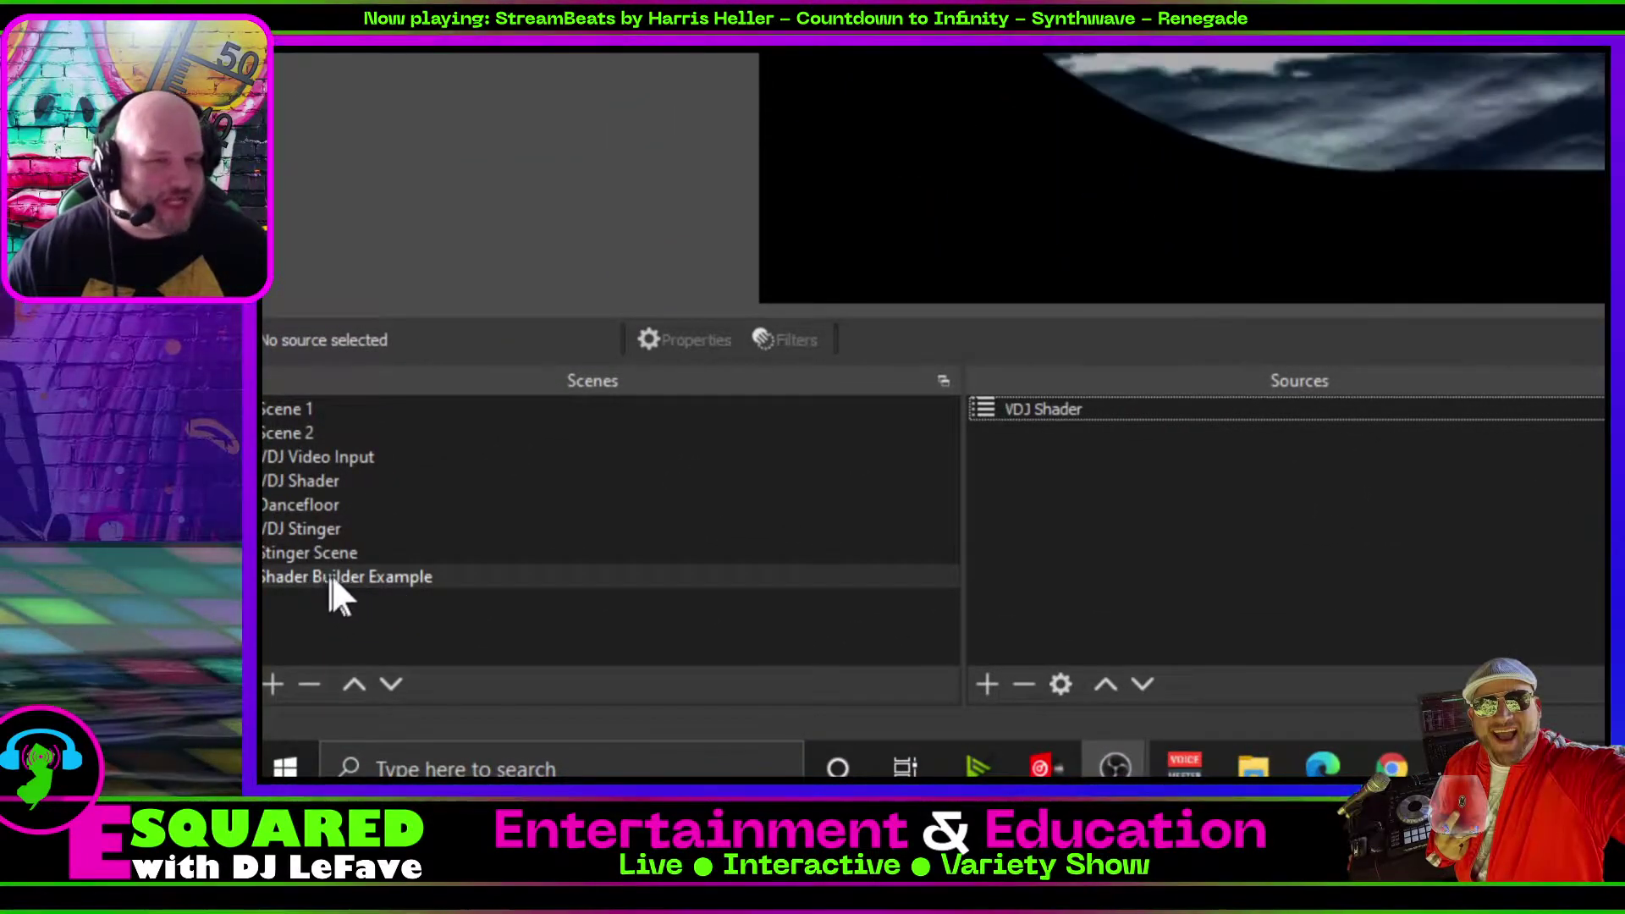
Create a new scene named "Example Stinger Scene".
{"action": "left_click", "coordinate": [276, 682]}
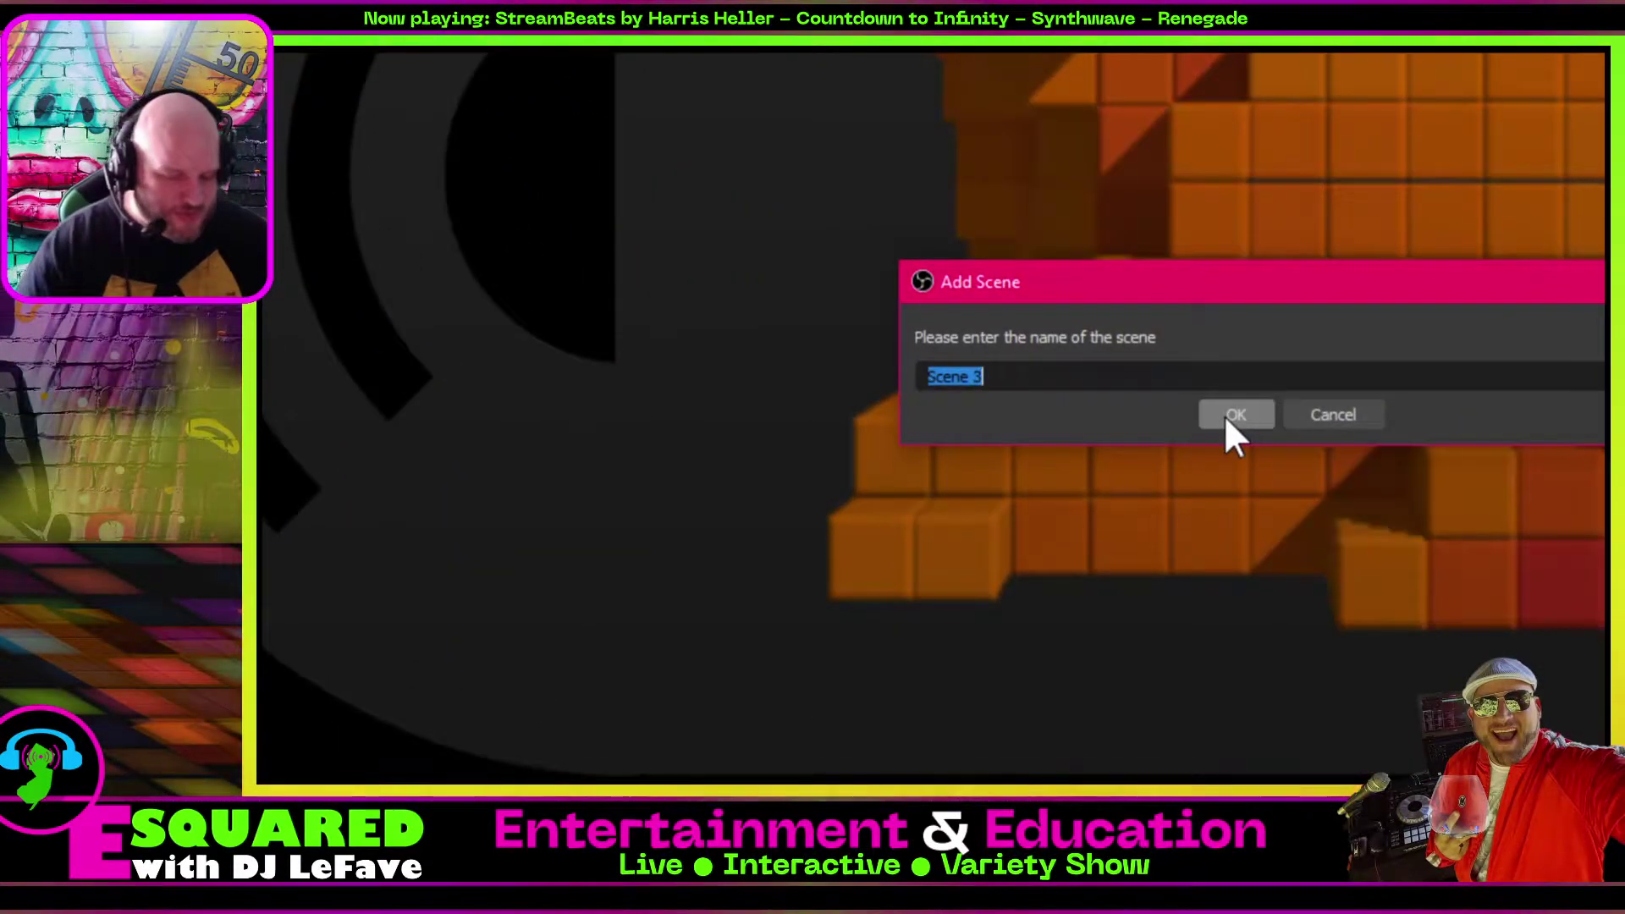
{"action": "type", "text": "E"}
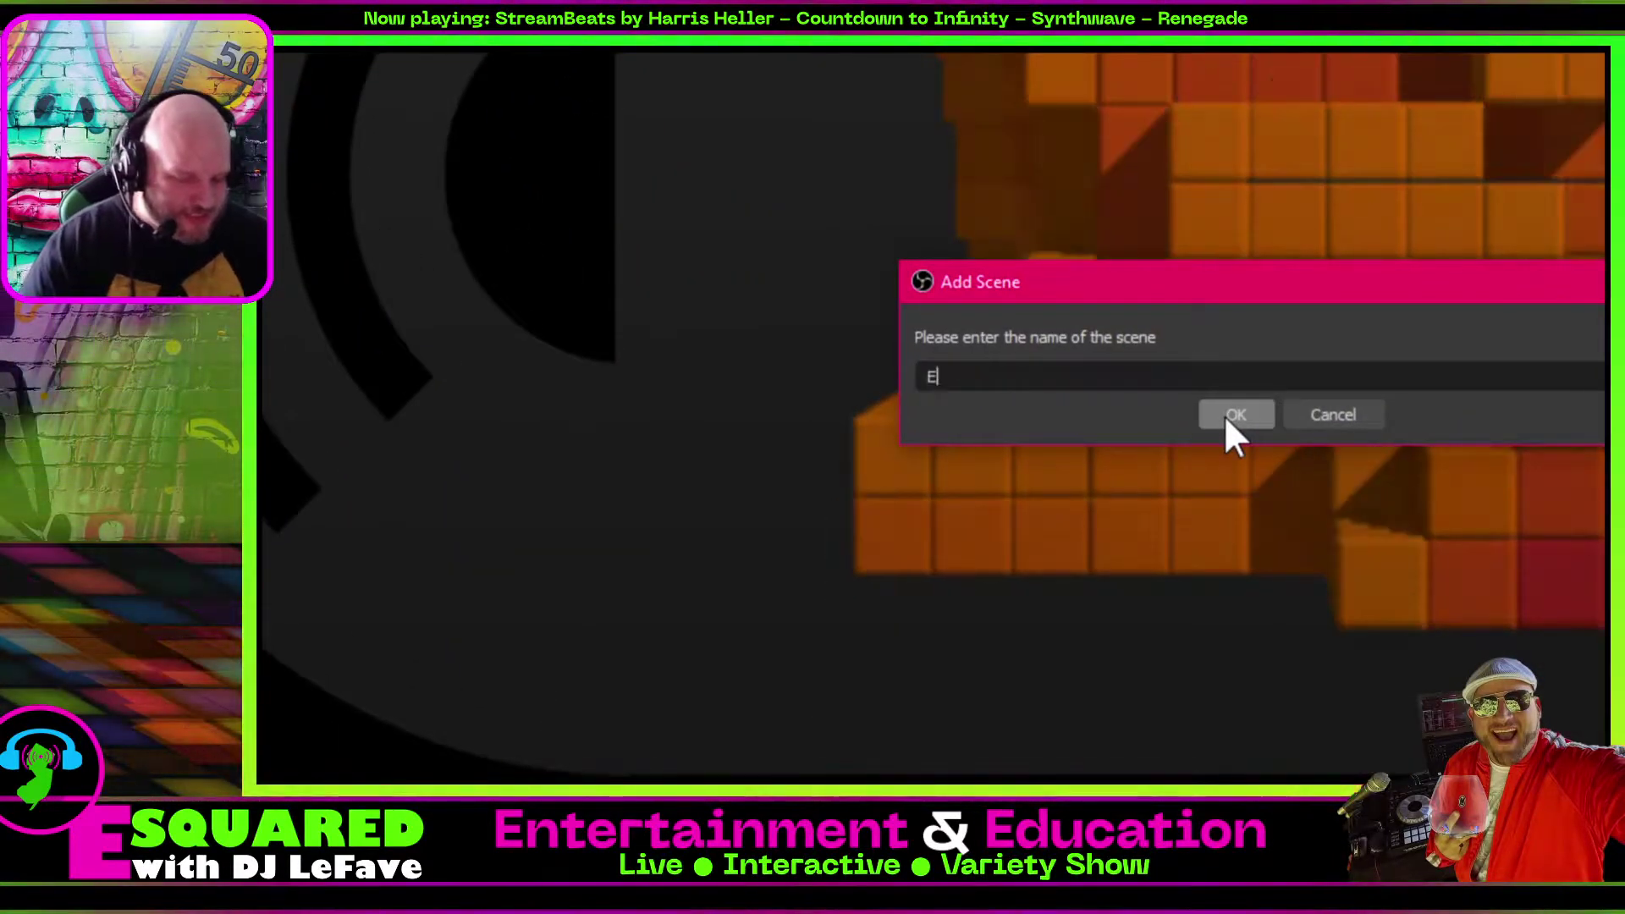
{"action": "type", "text": "xample Stinger Scene"}
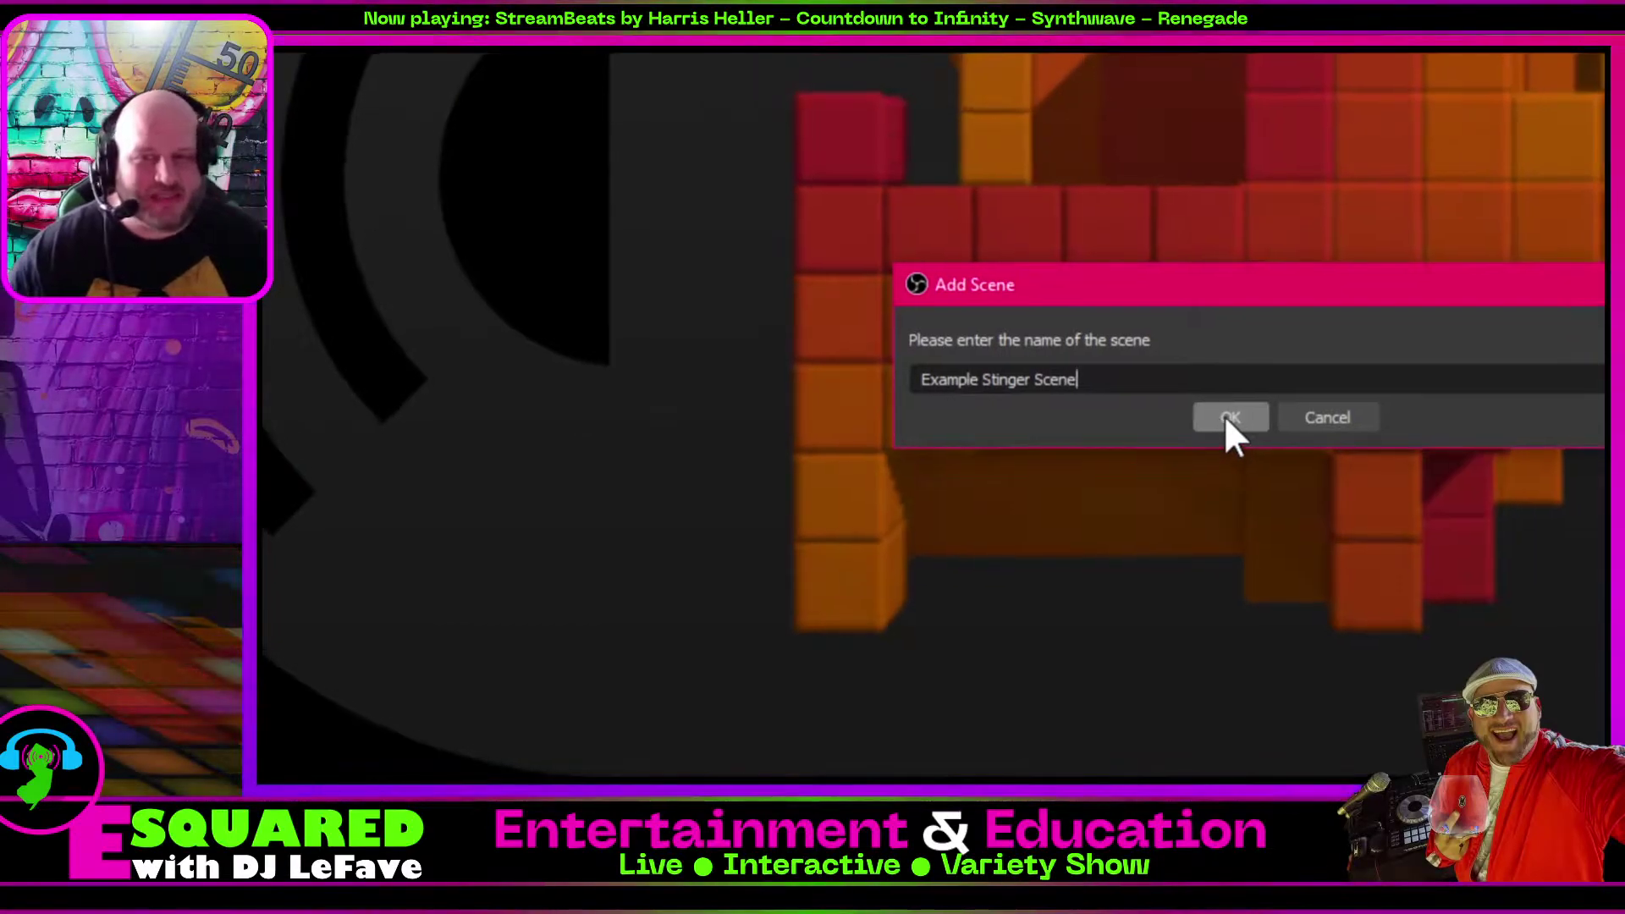
{"action": "left_click", "coordinate": [1226, 416]}
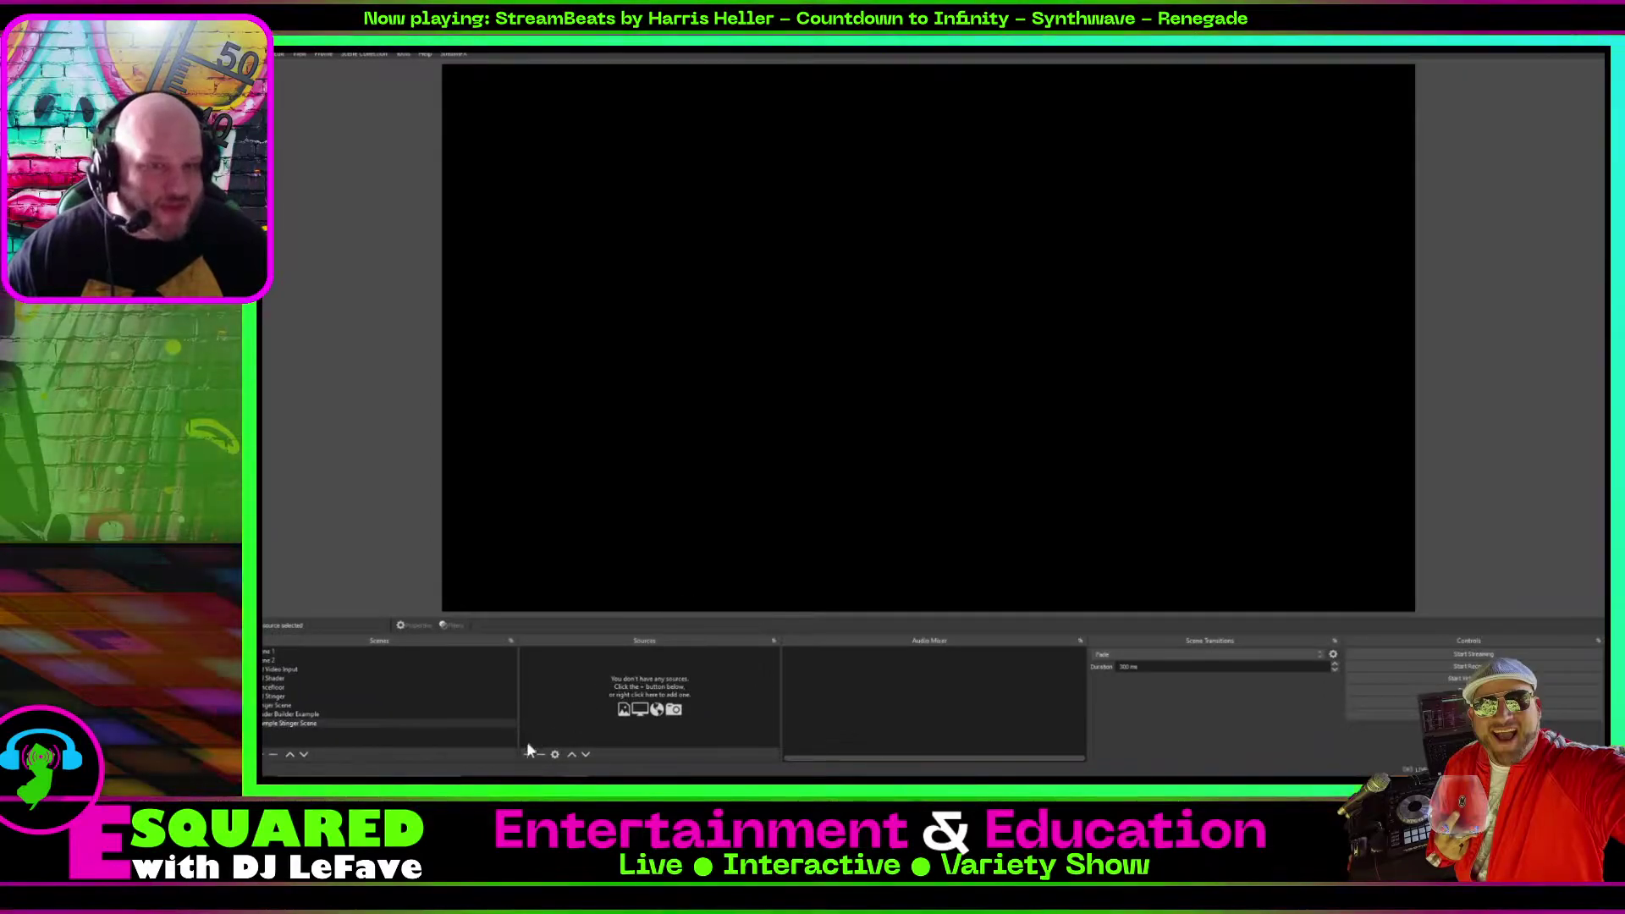
Add the existing Shader Builder Example scene as a visible source in Example Stinger Scene.
{"action": "left_click", "coordinate": [527, 754]}
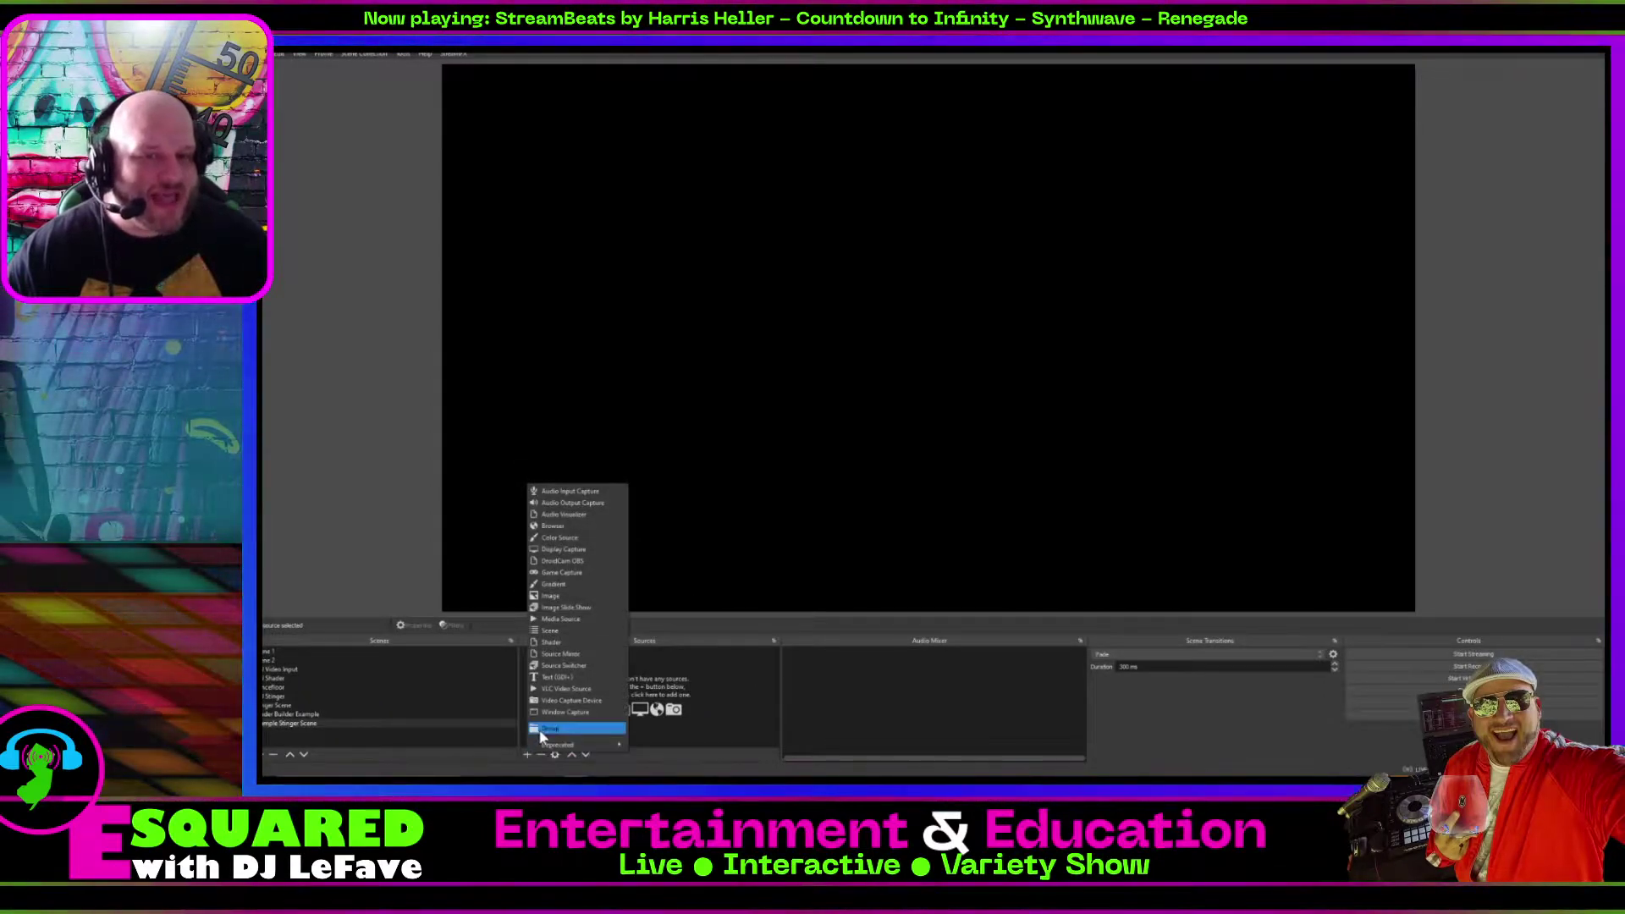
{"action": "left_click", "coordinate": [568, 631]}
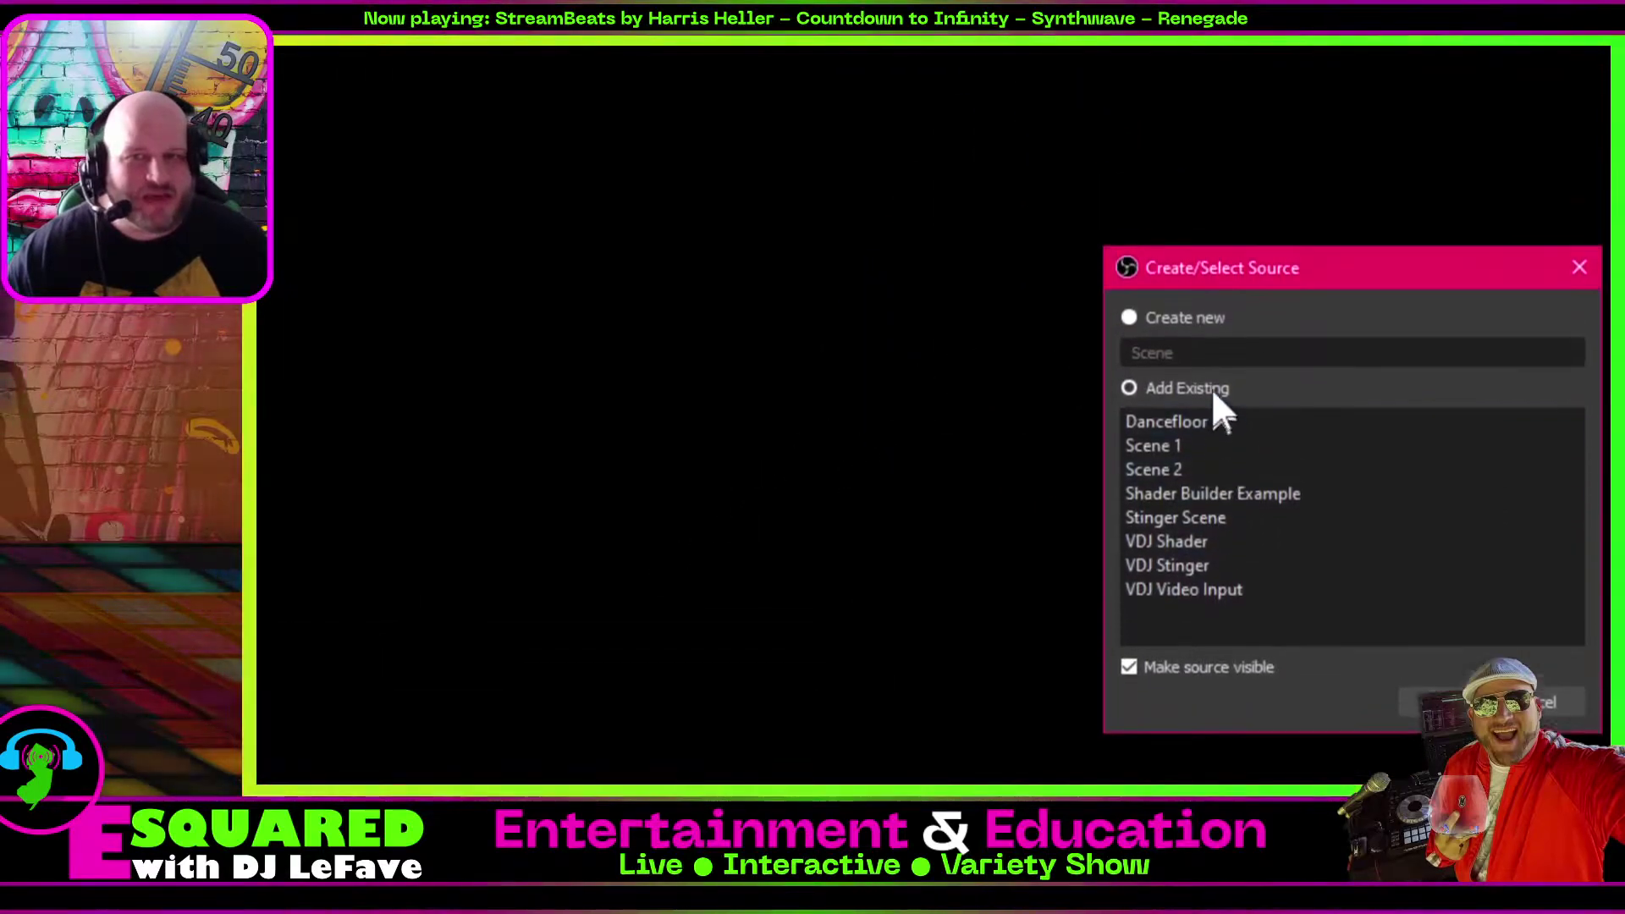
{"action": "left_click", "coordinate": [1225, 460]}
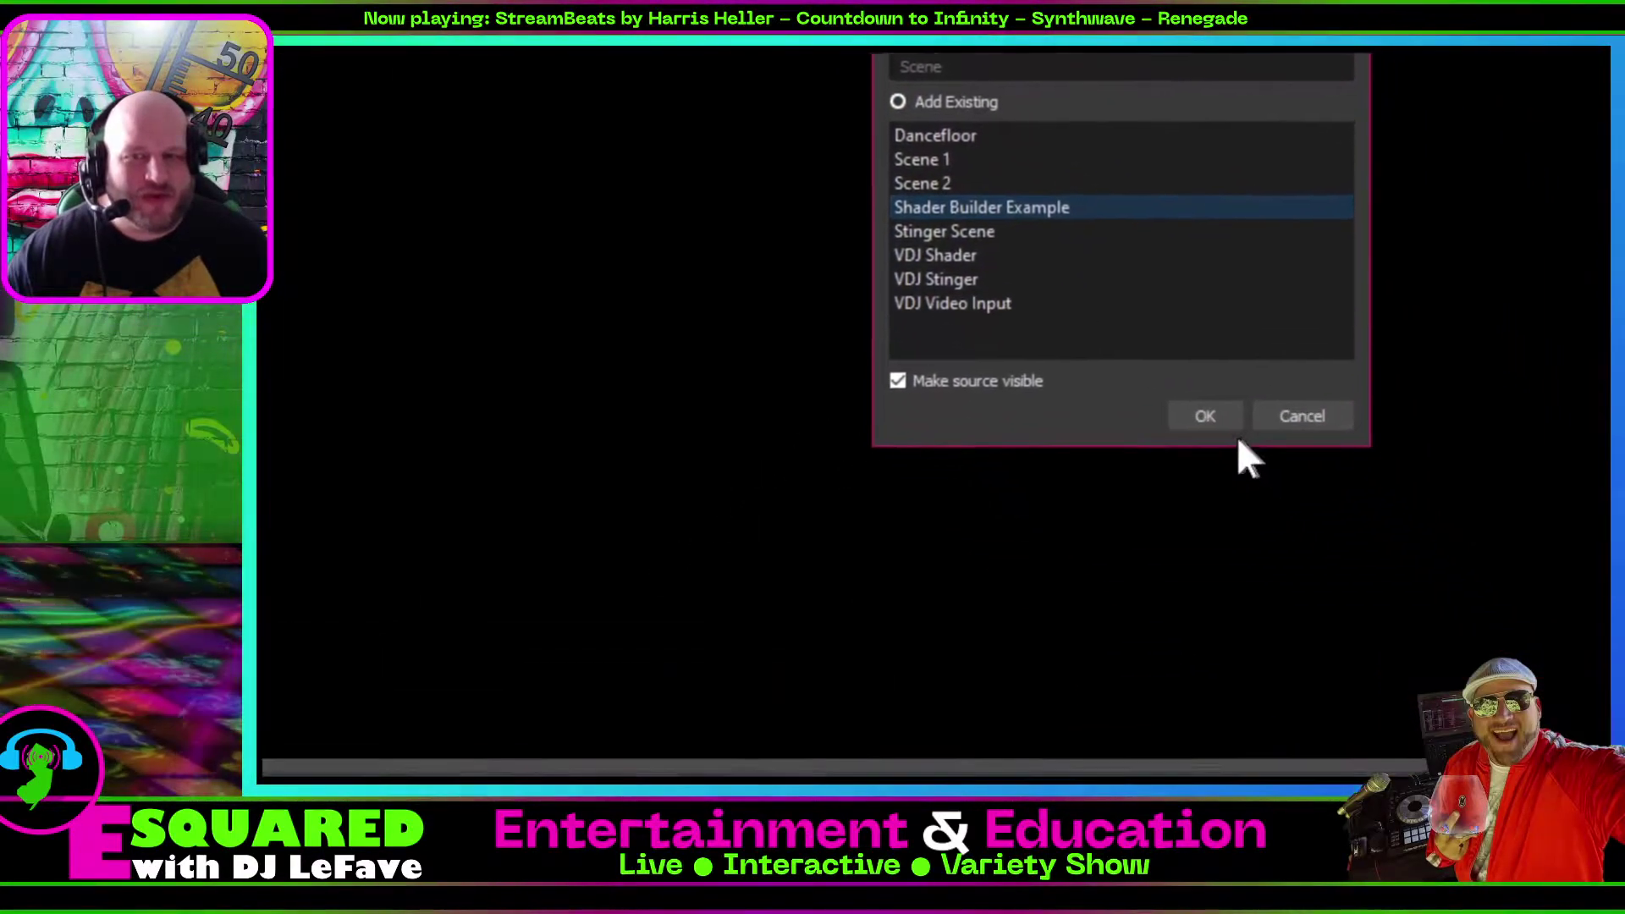
{"action": "left_click", "coordinate": [1437, 669]}
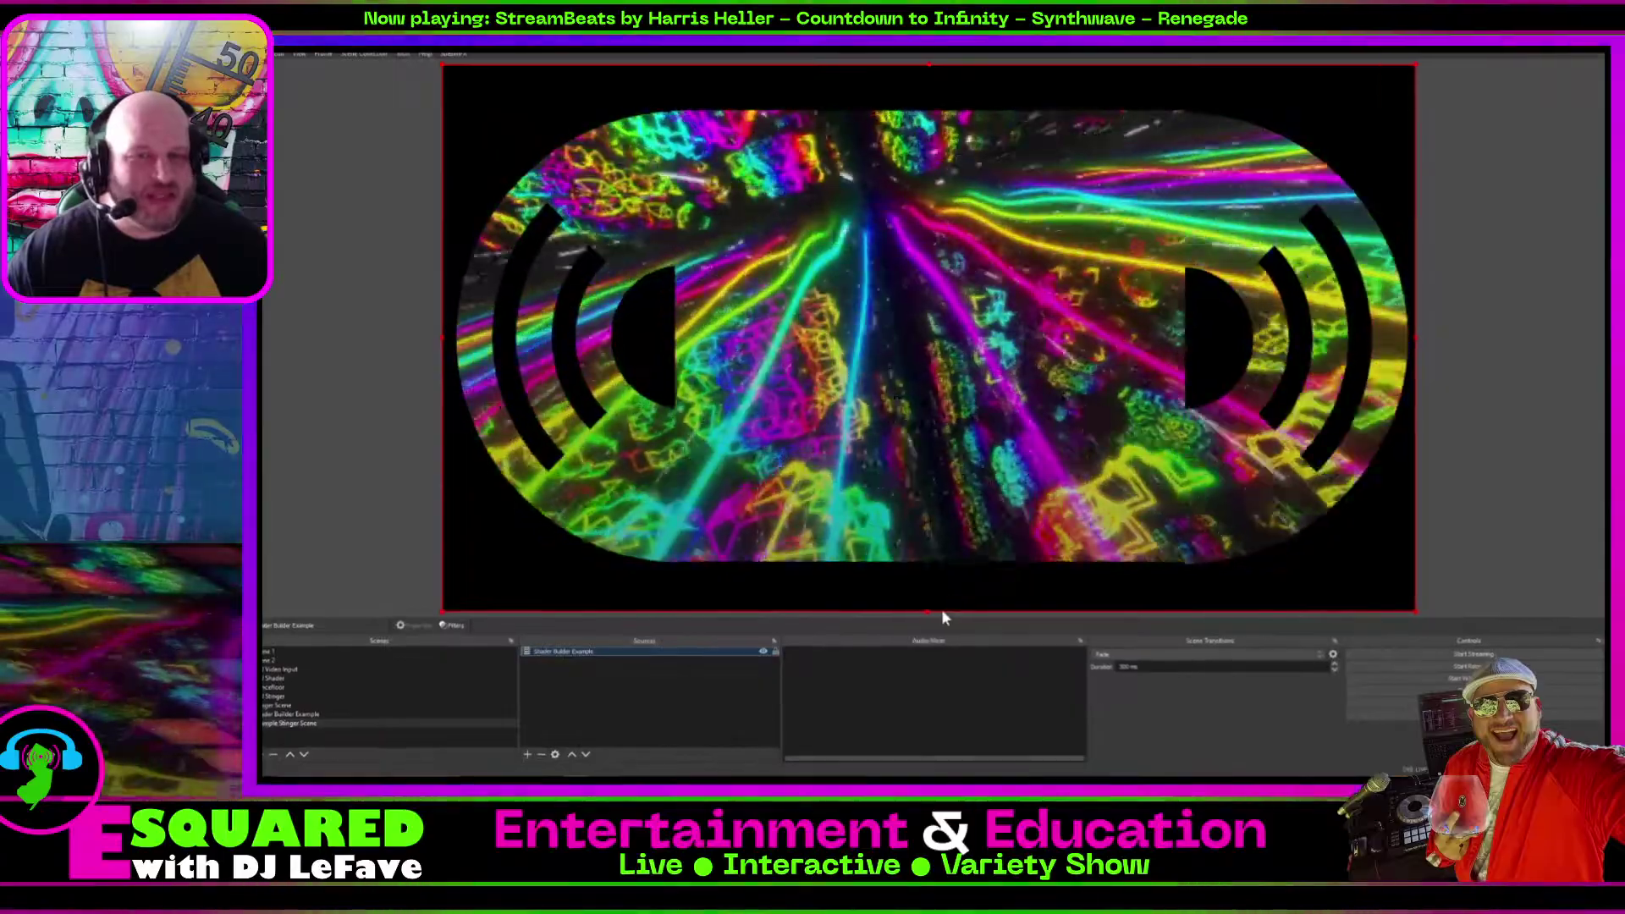
Crop the Shader Builder Example source to the record shape's lower and upper edges and enlarge it to cover the full canvas height.
{"action": "left_click_drag", "start_coordinate": [931, 615], "coordinate": [933, 562]}
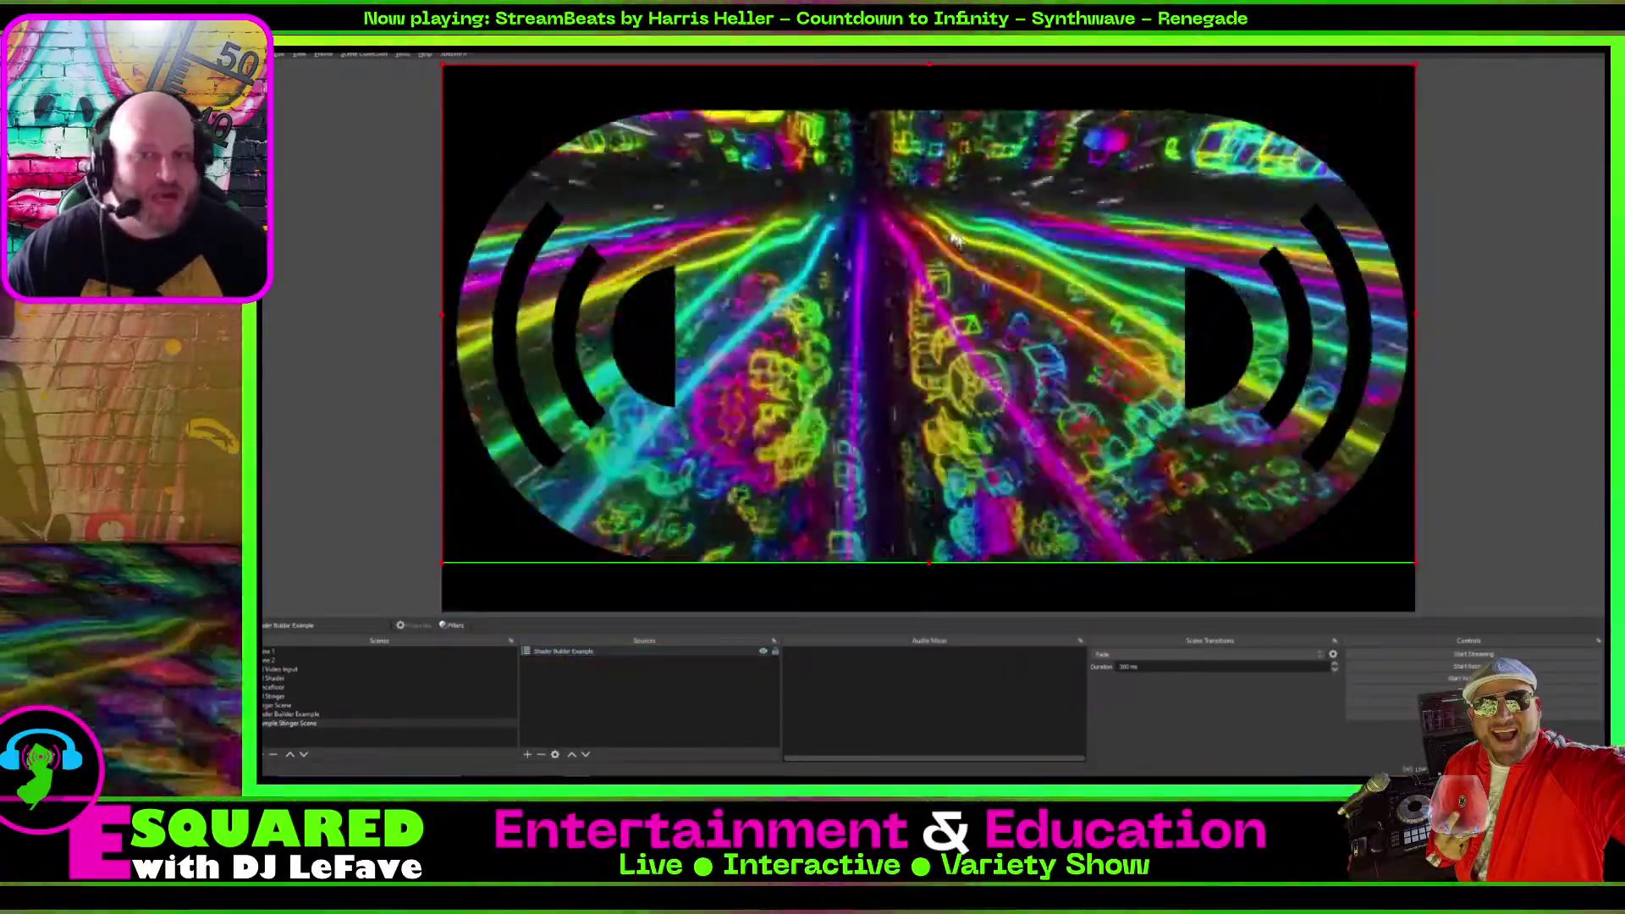
{"action": "left_click_drag", "start_coordinate": [928, 73], "coordinate": [931, 109]}
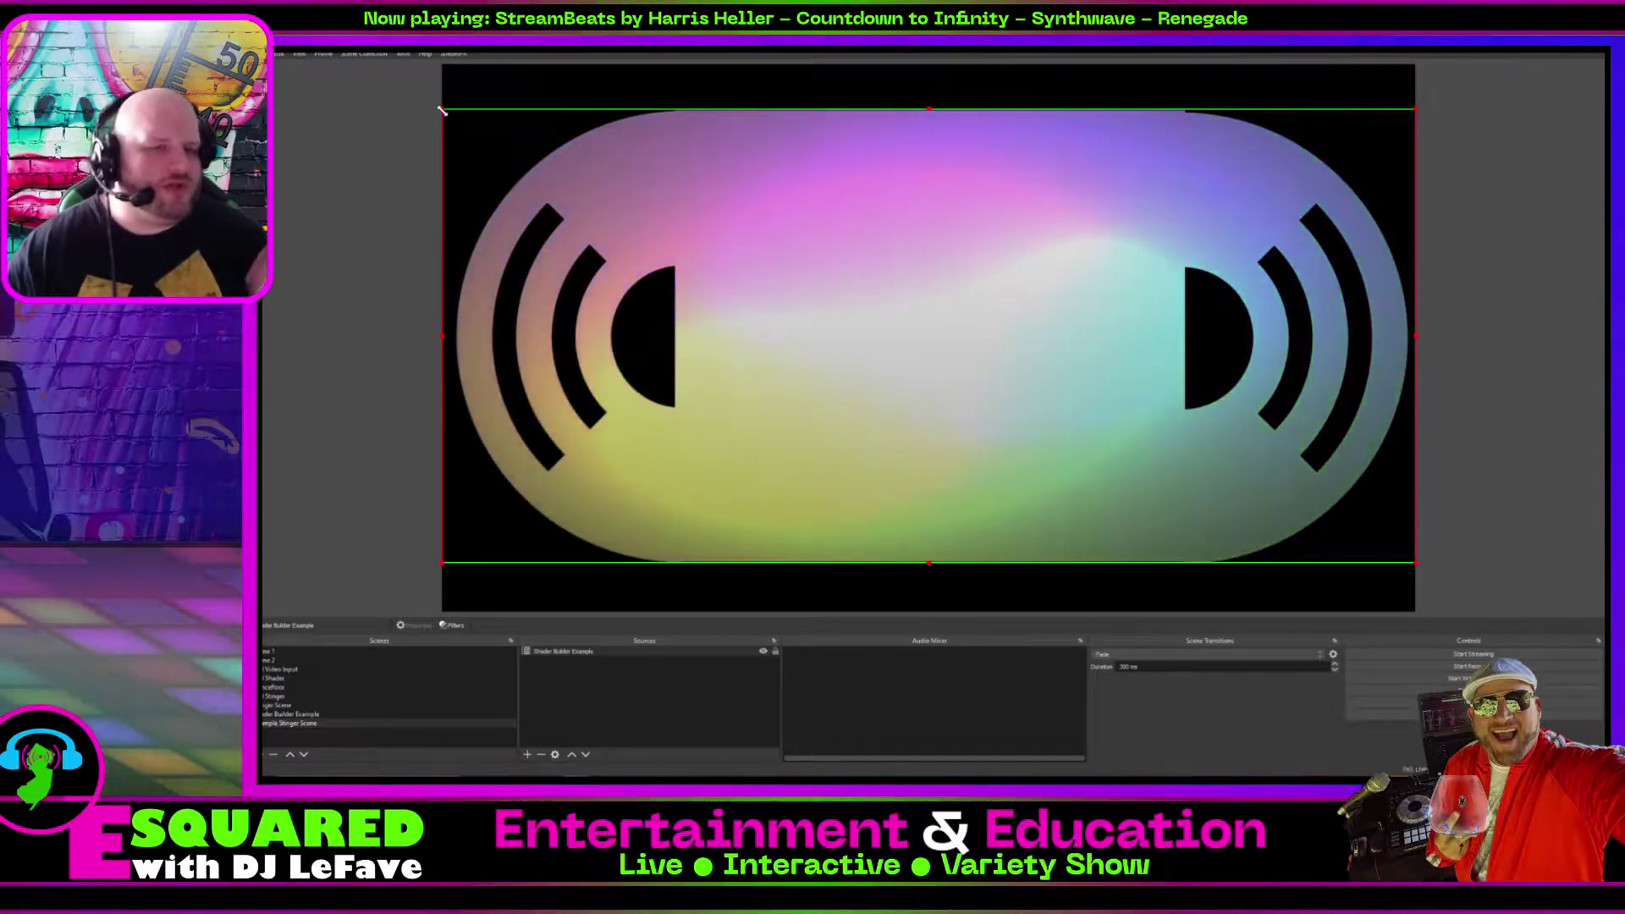
{"action": "left_click_drag", "start_coordinate": [439, 109], "coordinate": [259, 26]}
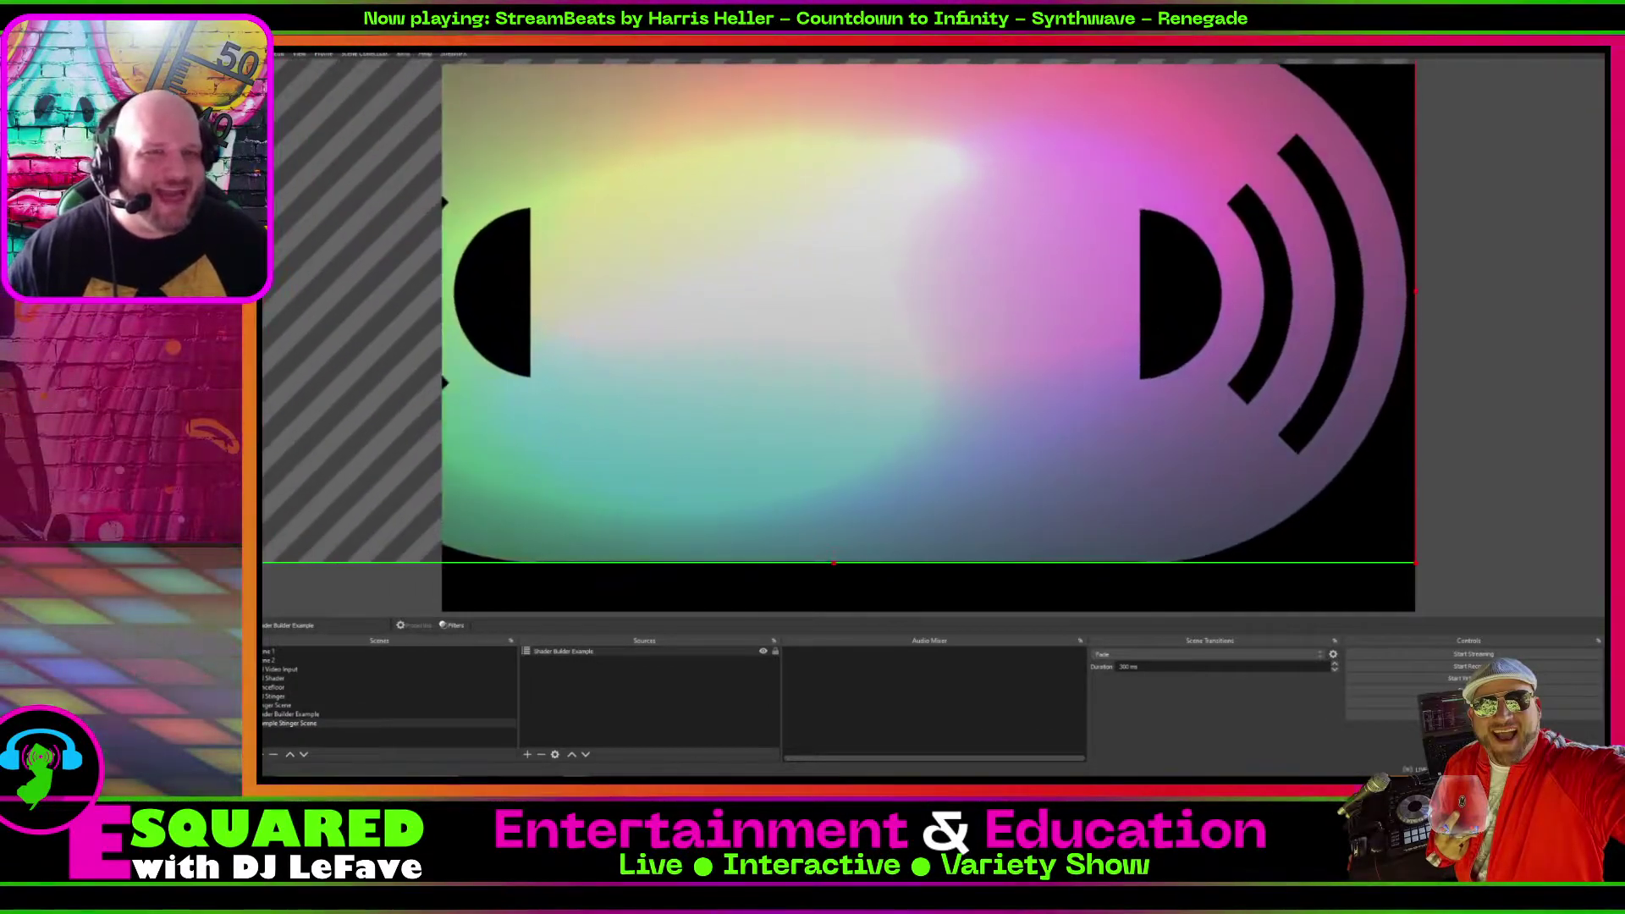
{"action": "left_click_drag", "start_coordinate": [1414, 565], "coordinate": [1416, 611]}
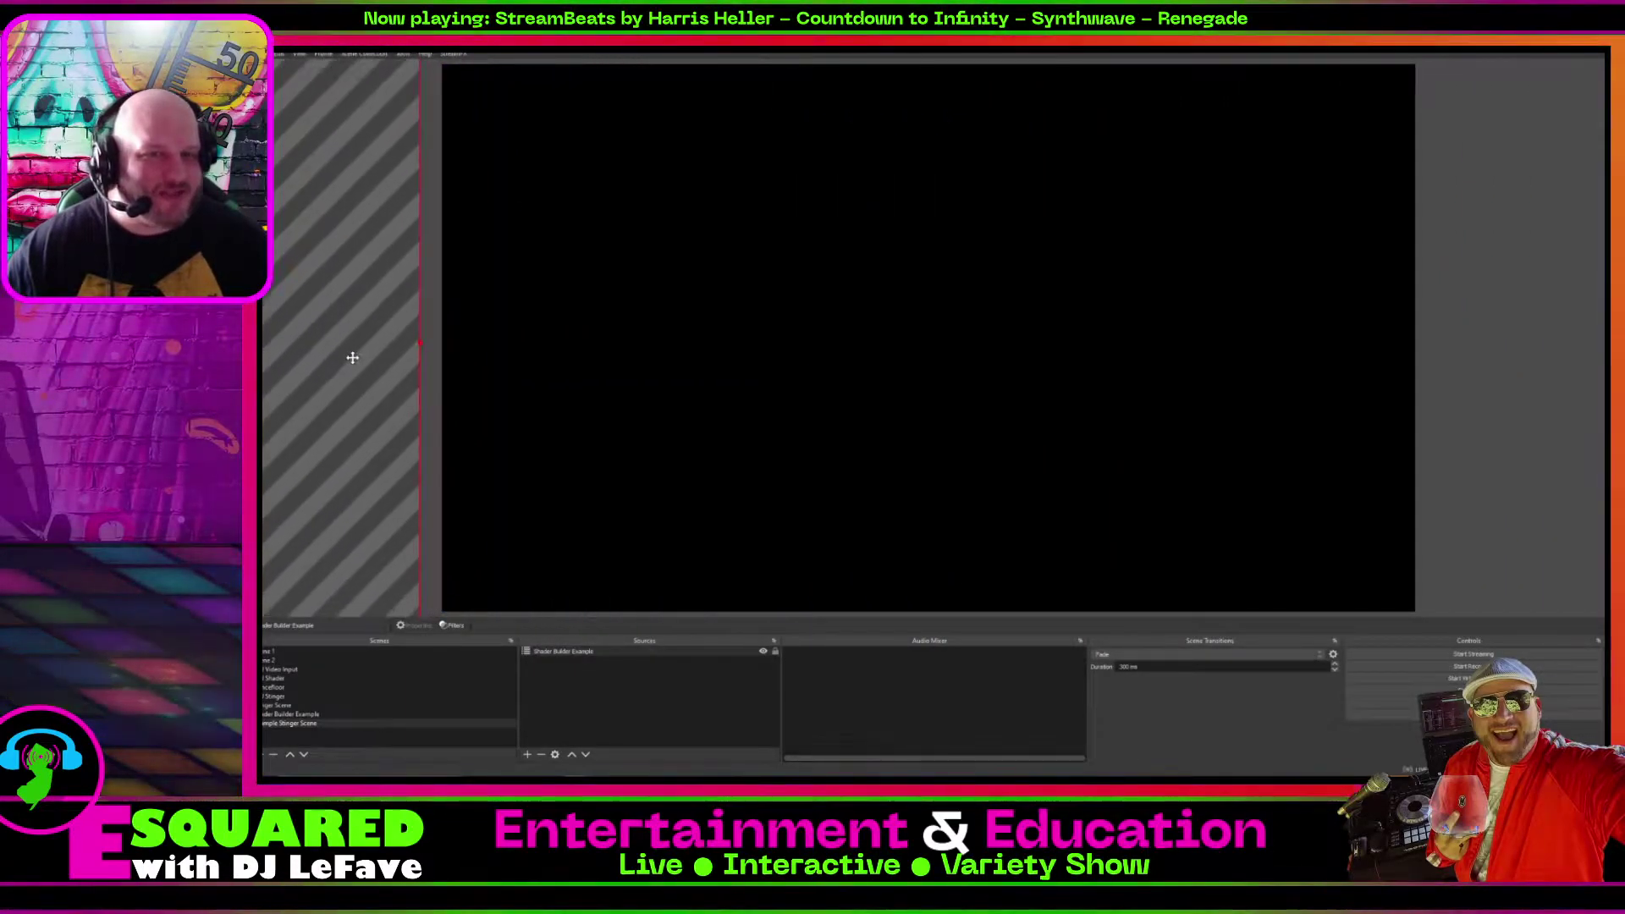
Place the enlarged source just off the left side of the canvas and center it vertically.
{"action": "right_click", "coordinate": [375, 359]}
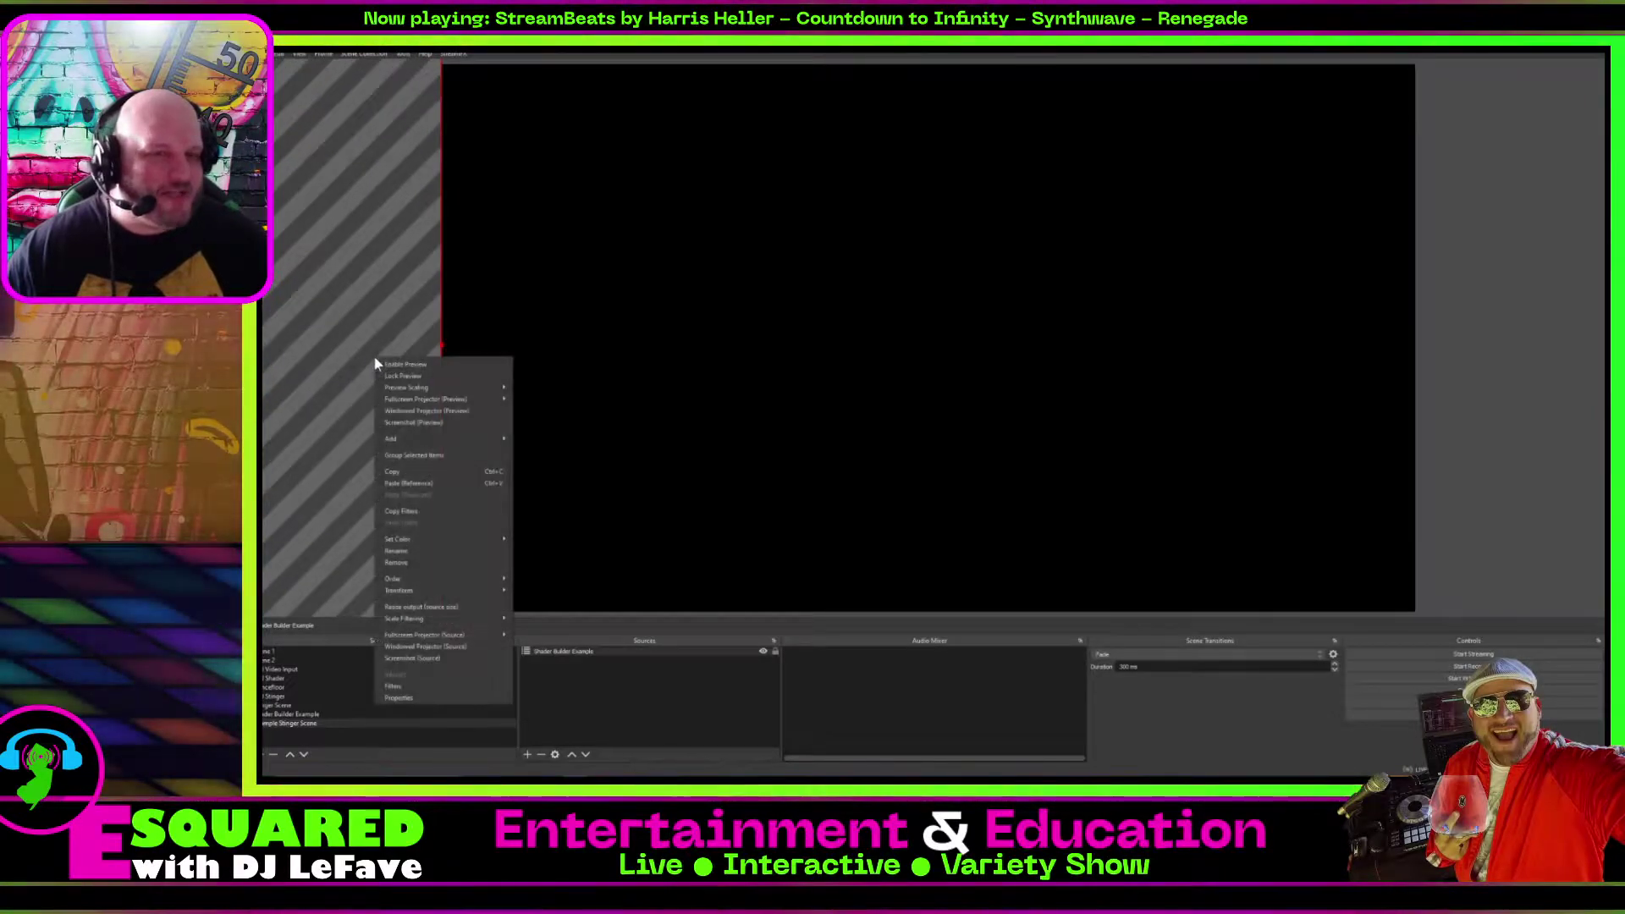
{"action": "mouse_move", "coordinate": [434, 590]}
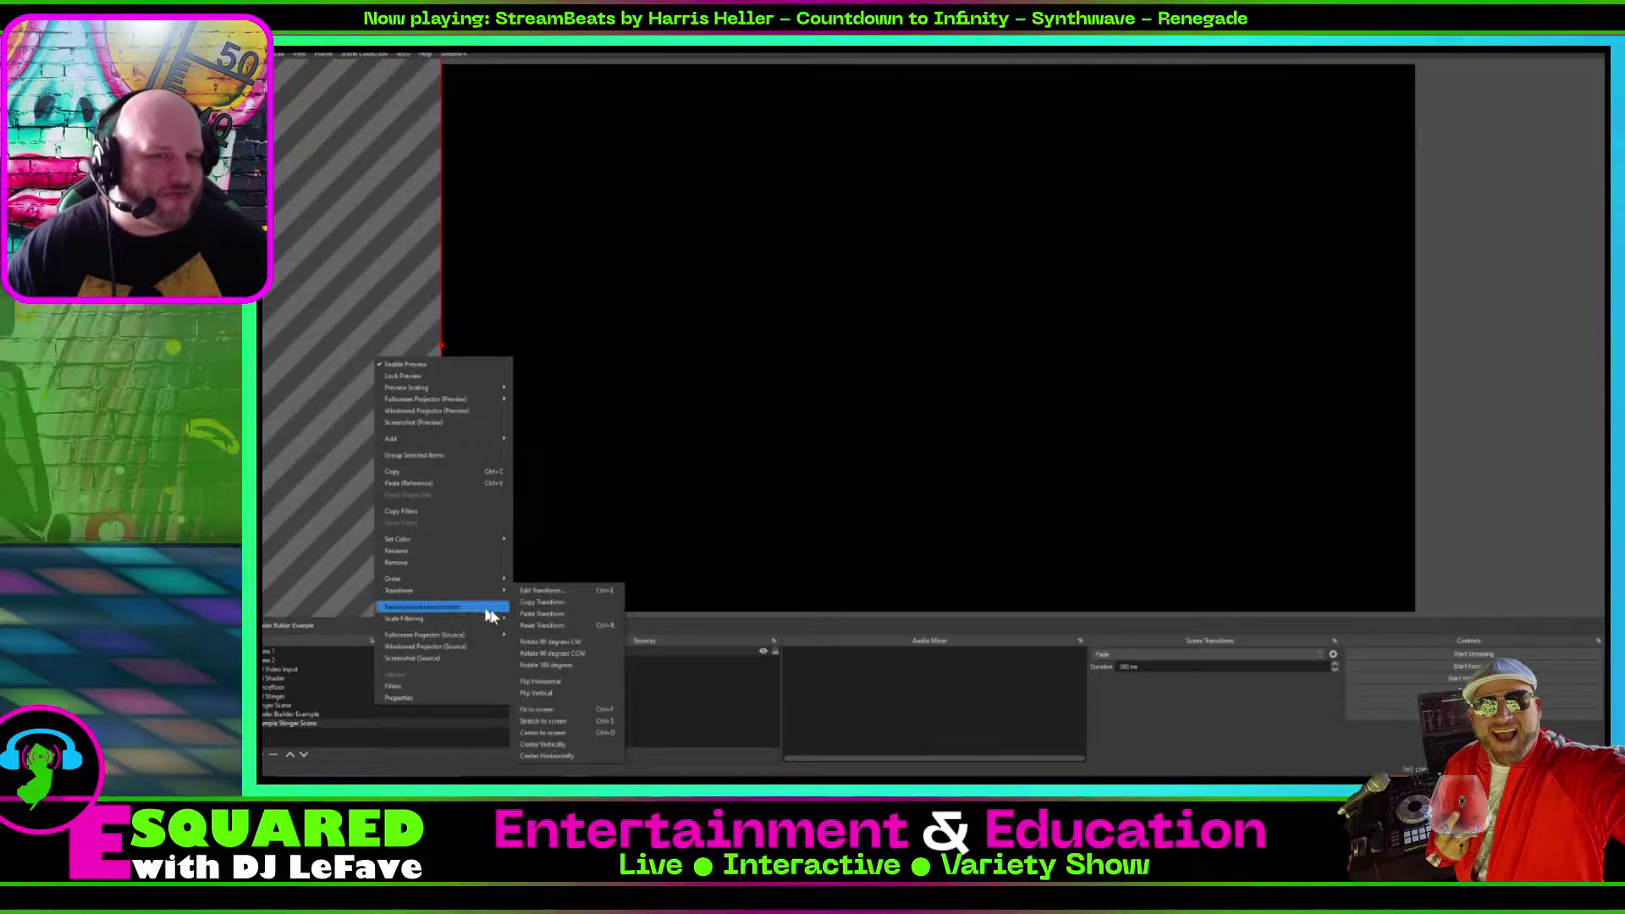
{"action": "left_click", "coordinate": [579, 732]}
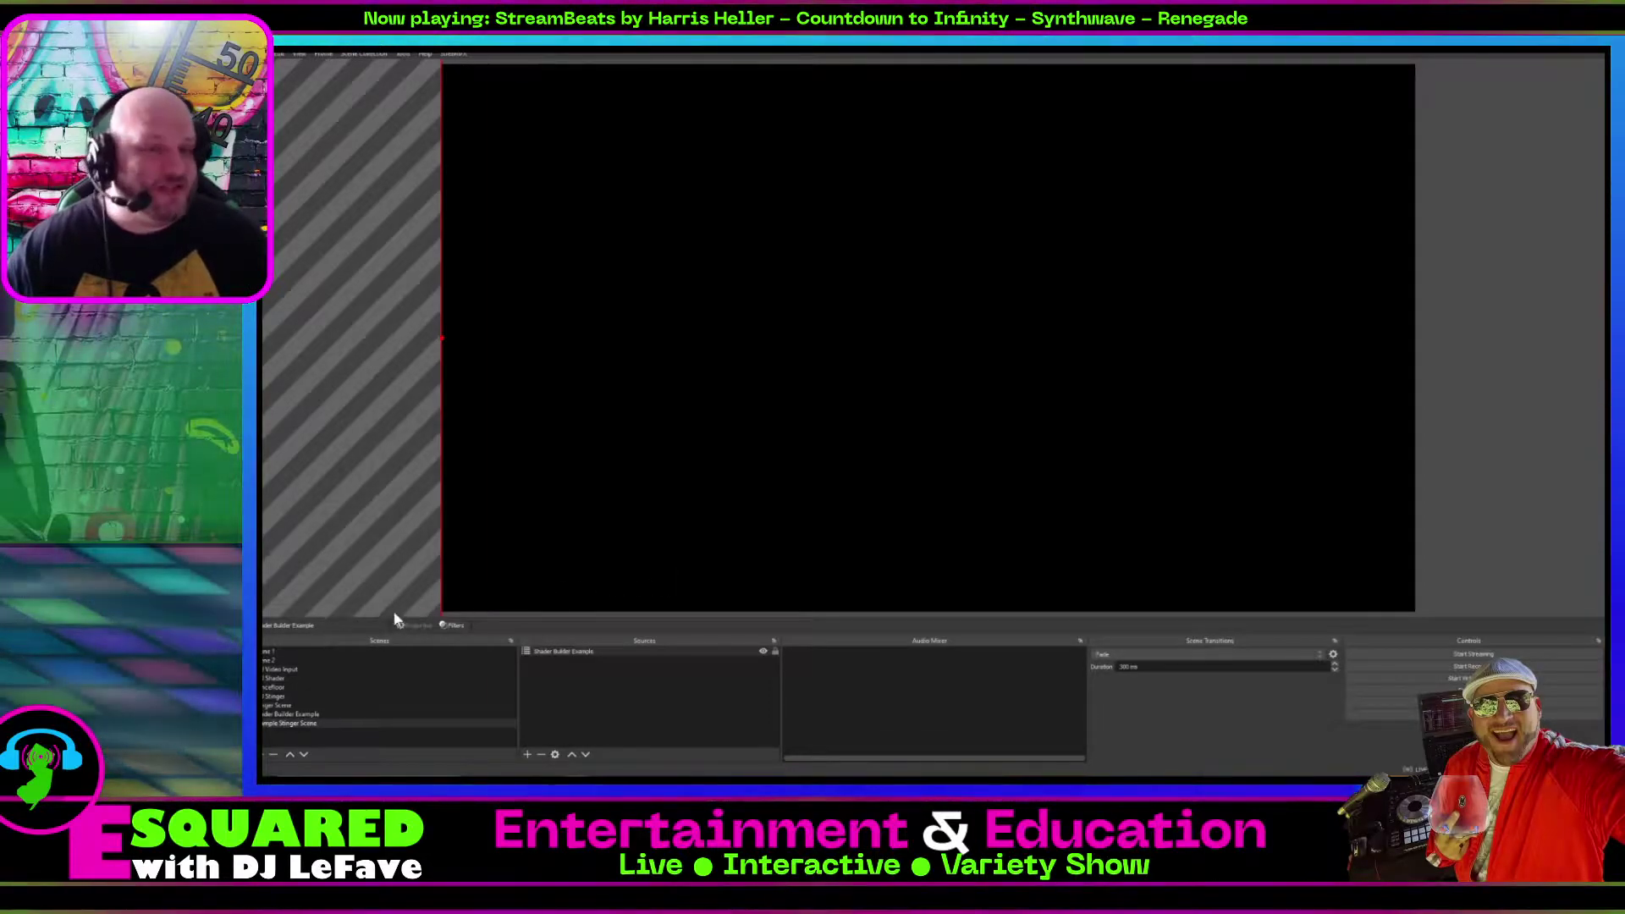
Add a Move Source filter to Example Stinger Scene, targeting Shader Builder Example with a 3000 ms custom duration, and bring up its transform settings.
{"action": "right_click", "coordinate": [313, 725]}
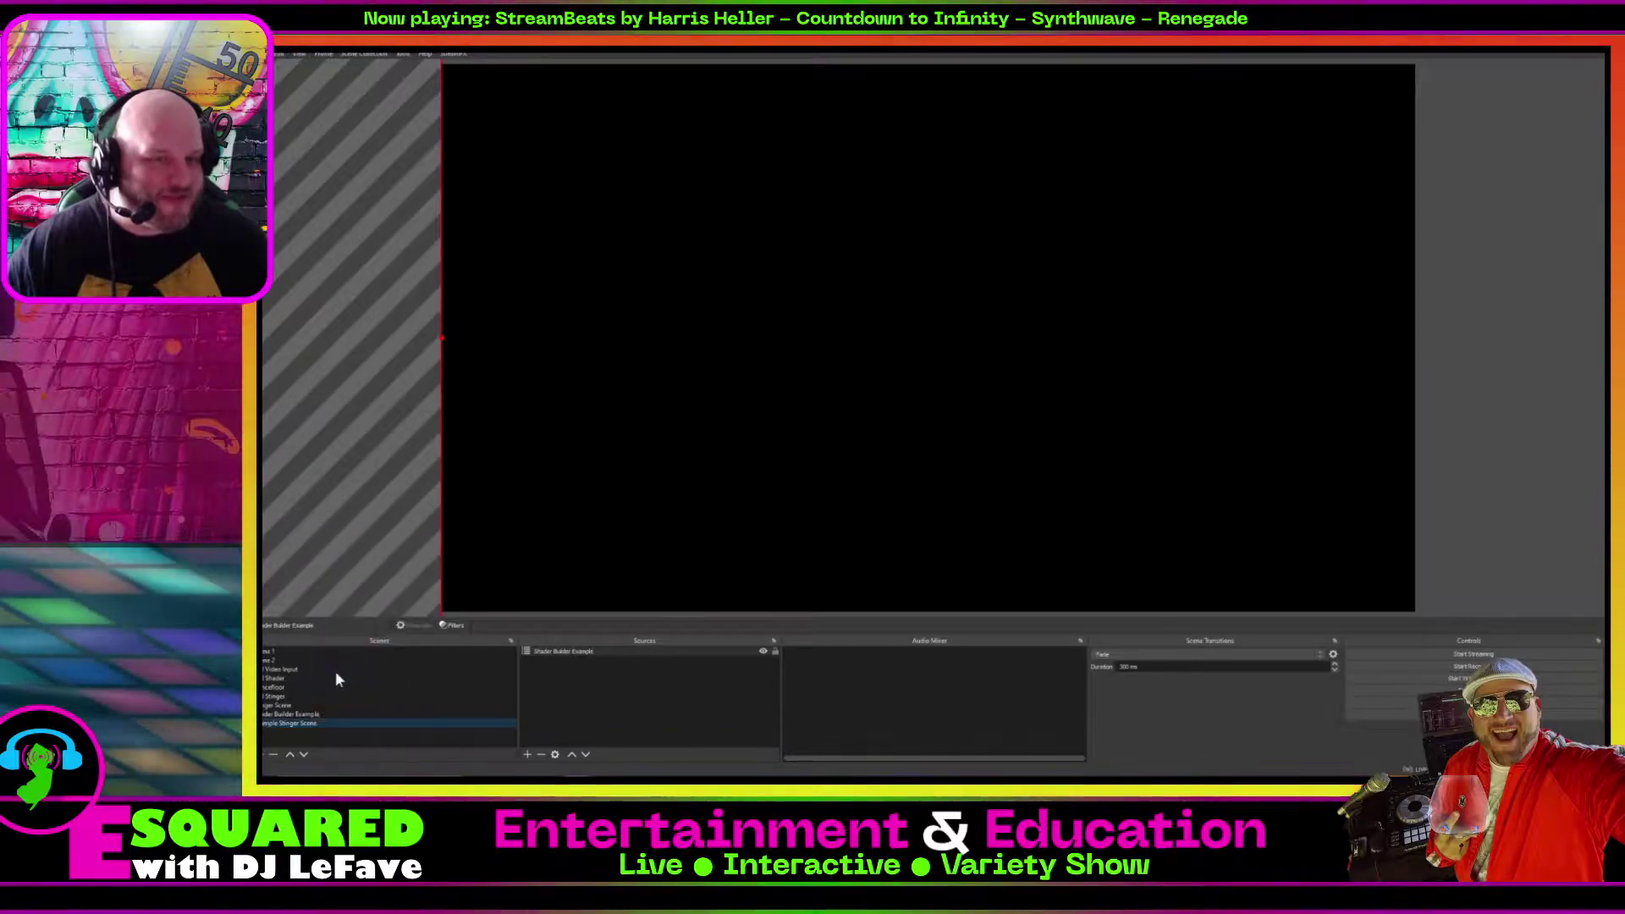
{"action": "left_click", "coordinate": [336, 670]}
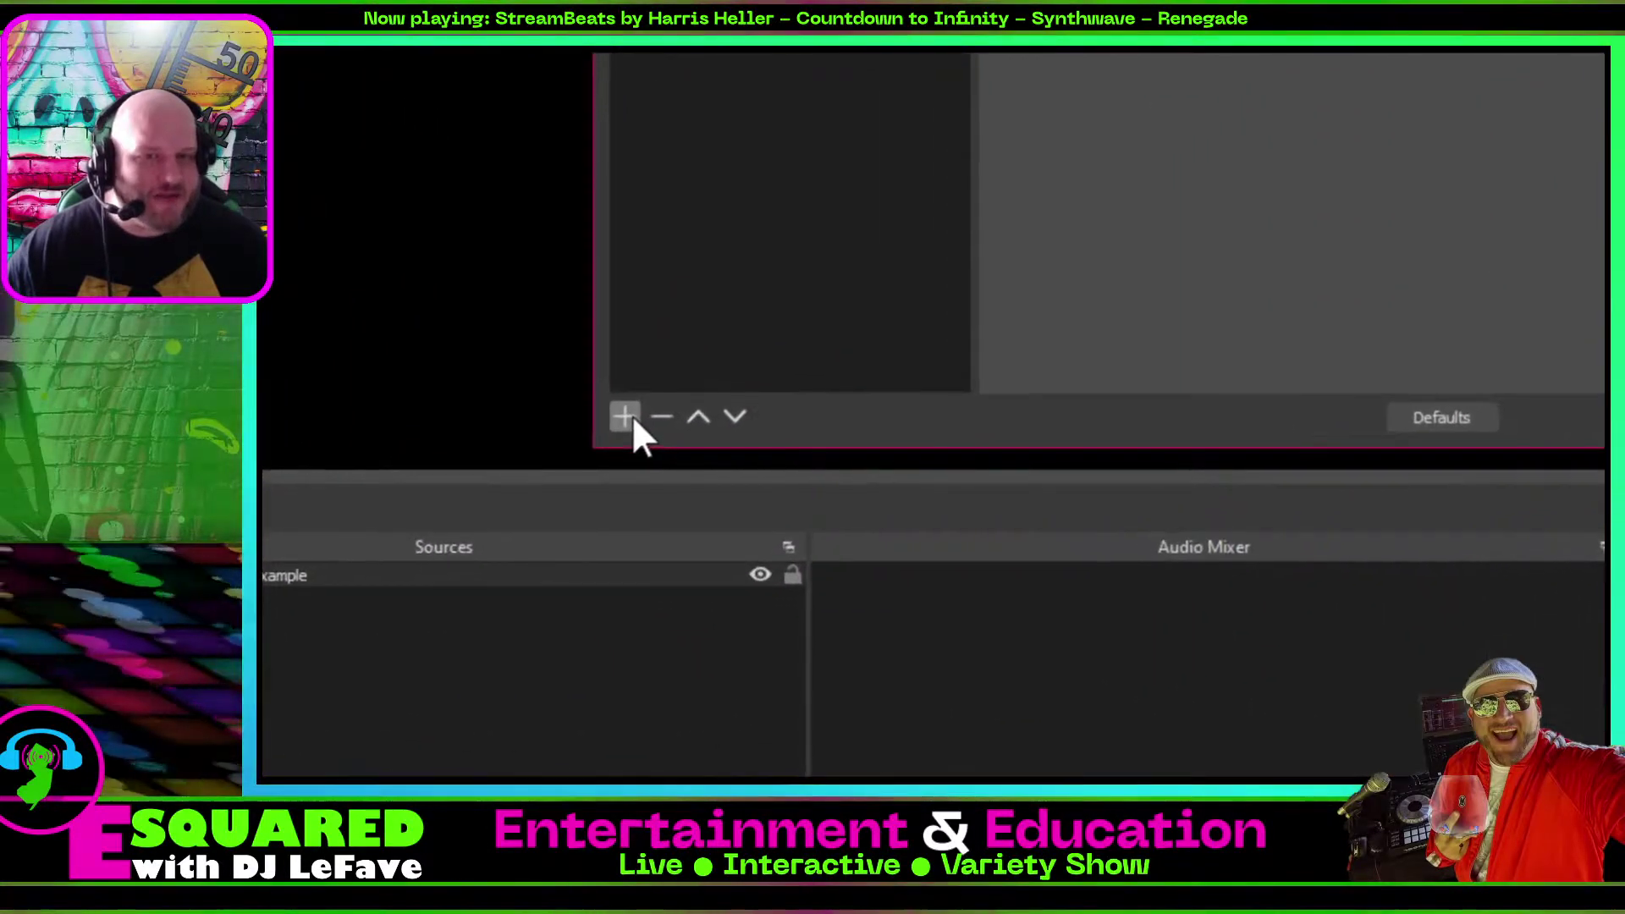
{"action": "left_click", "coordinate": [712, 592]}
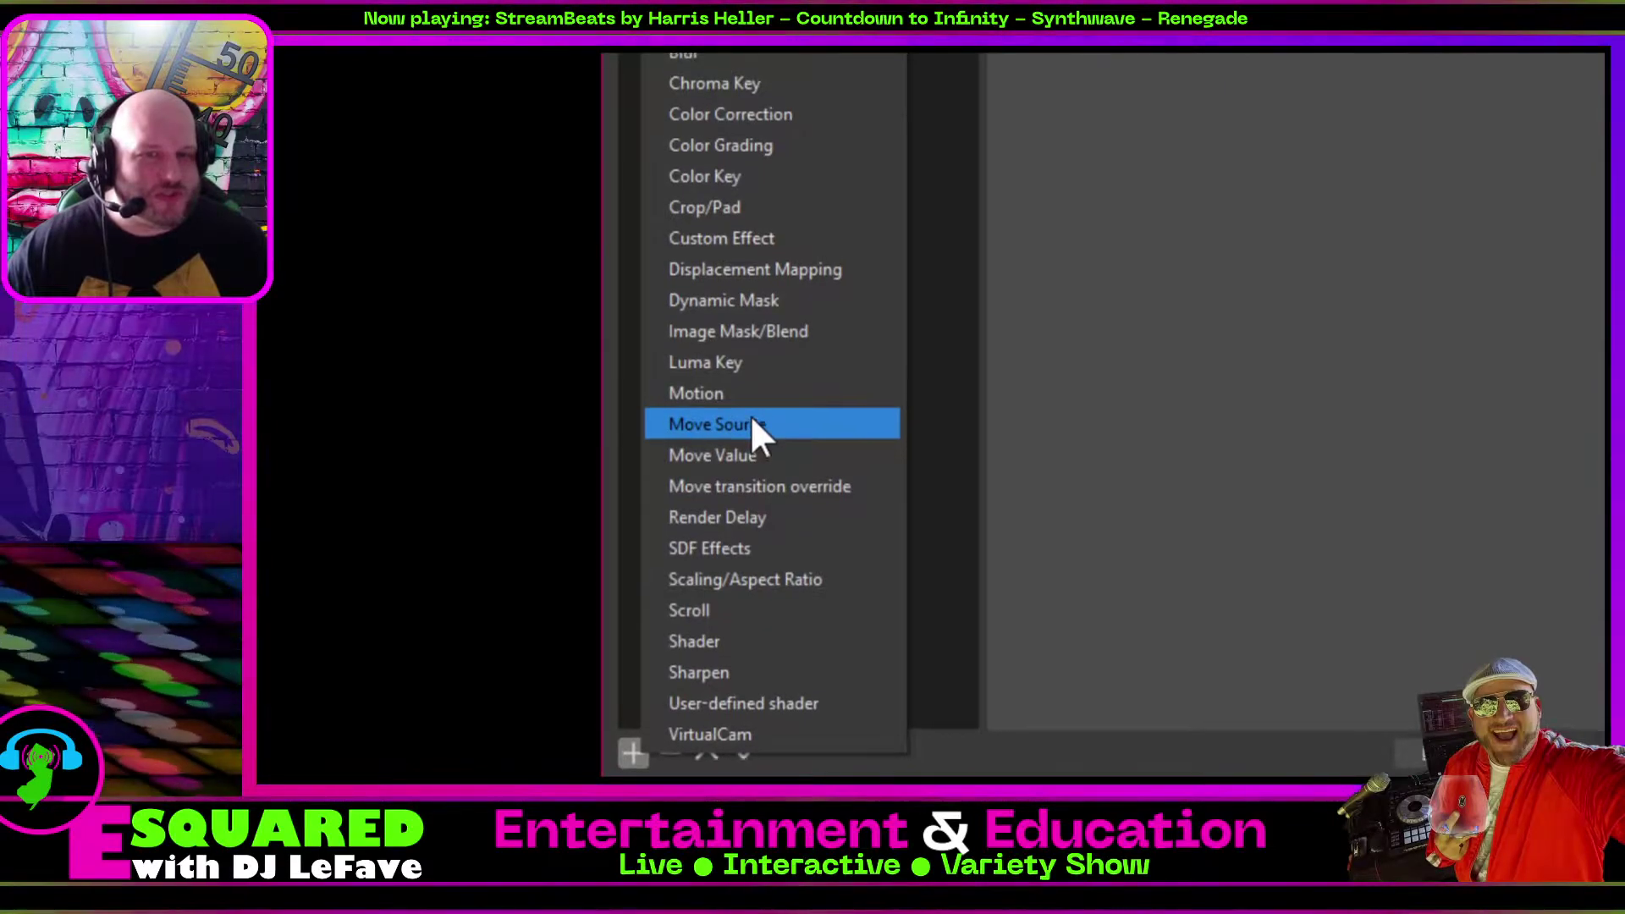
{"action": "left_click", "coordinate": [752, 422]}
{"action": "left_click", "coordinate": [1130, 424]}
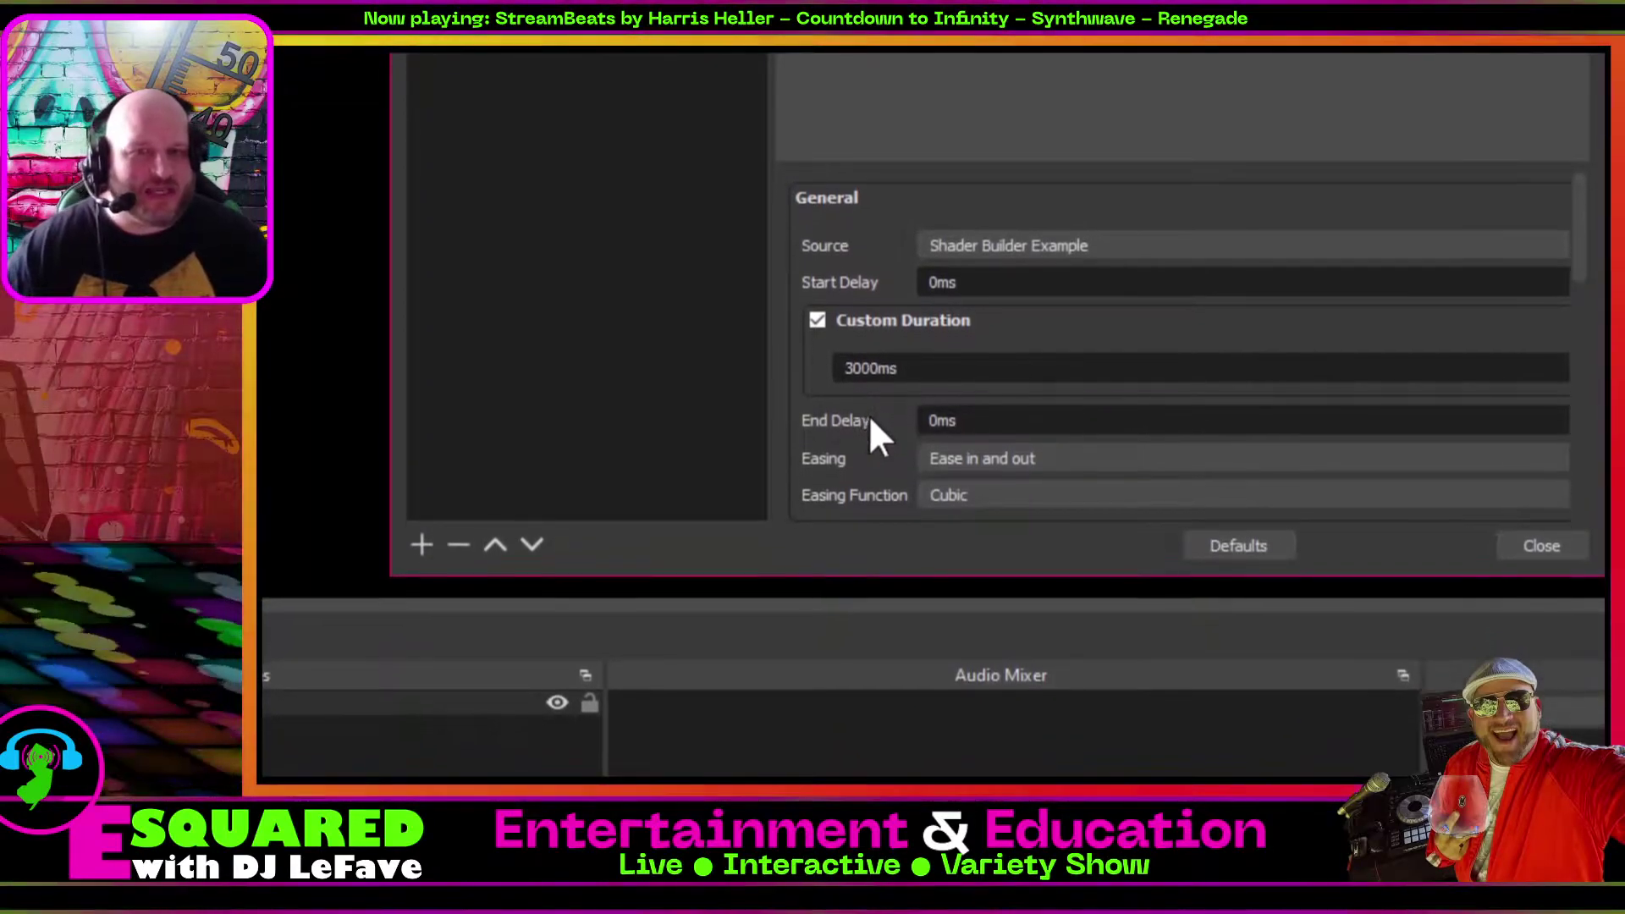
{"action": "scroll", "coordinate": [872, 420], "scroll_direction": "down", "scroll_amount": 2}
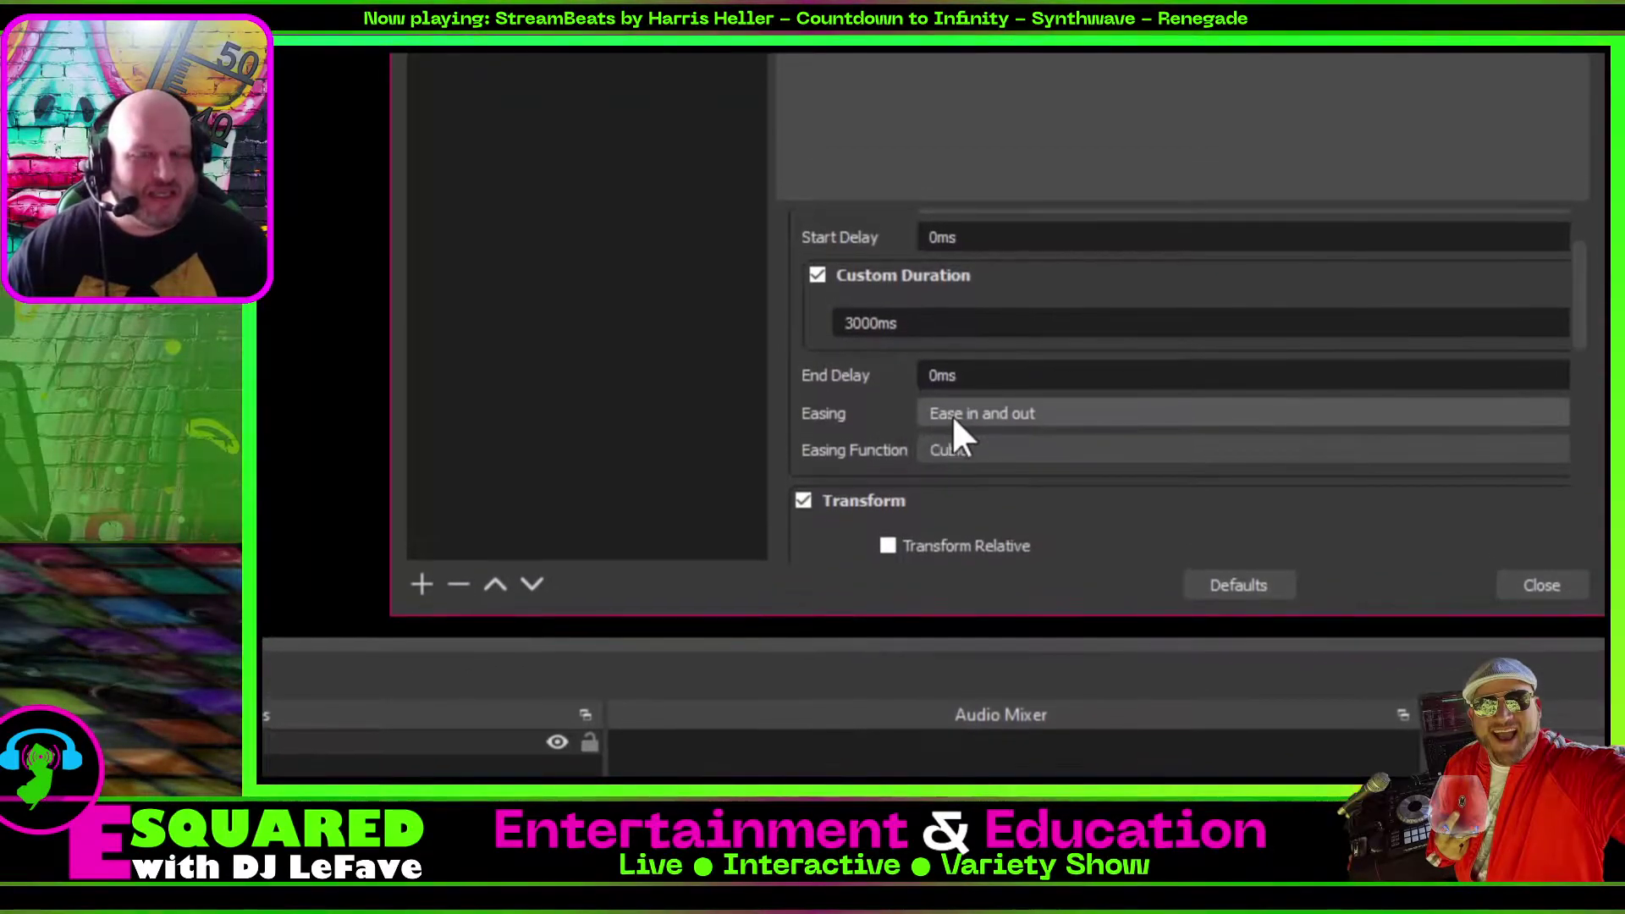
{"action": "scroll", "coordinate": [888, 423], "scroll_direction": "down", "scroll_amount": 2}
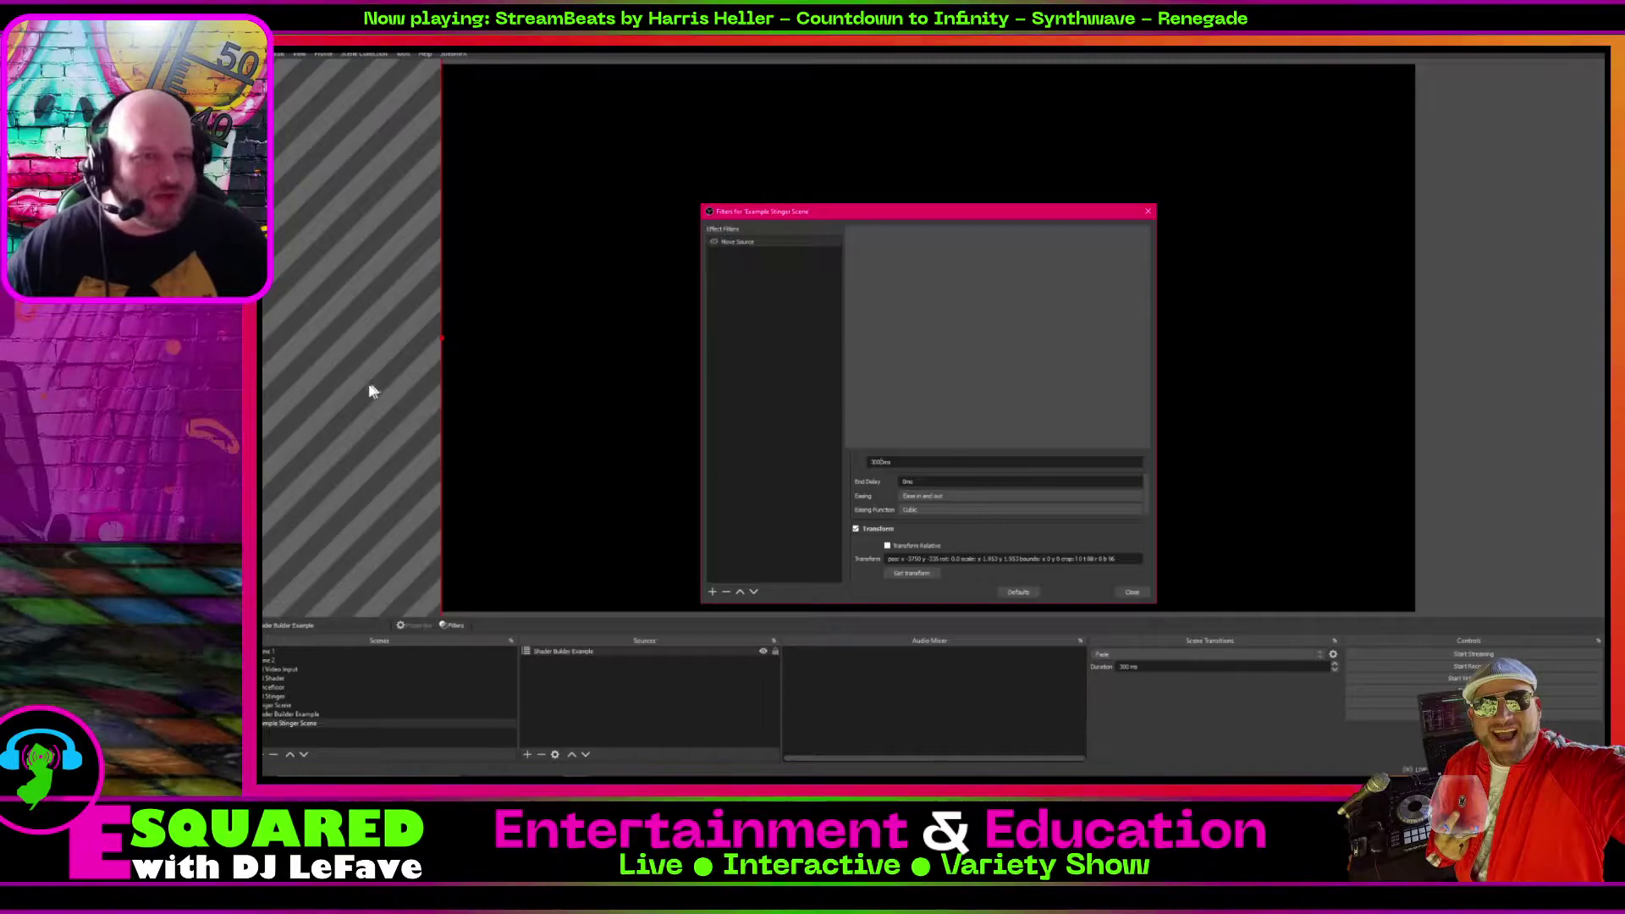
Move the Shader Builder Example source across the canvas until it sits just off the right side, and center it vertically.
{"action": "left_click", "coordinate": [323, 389]}
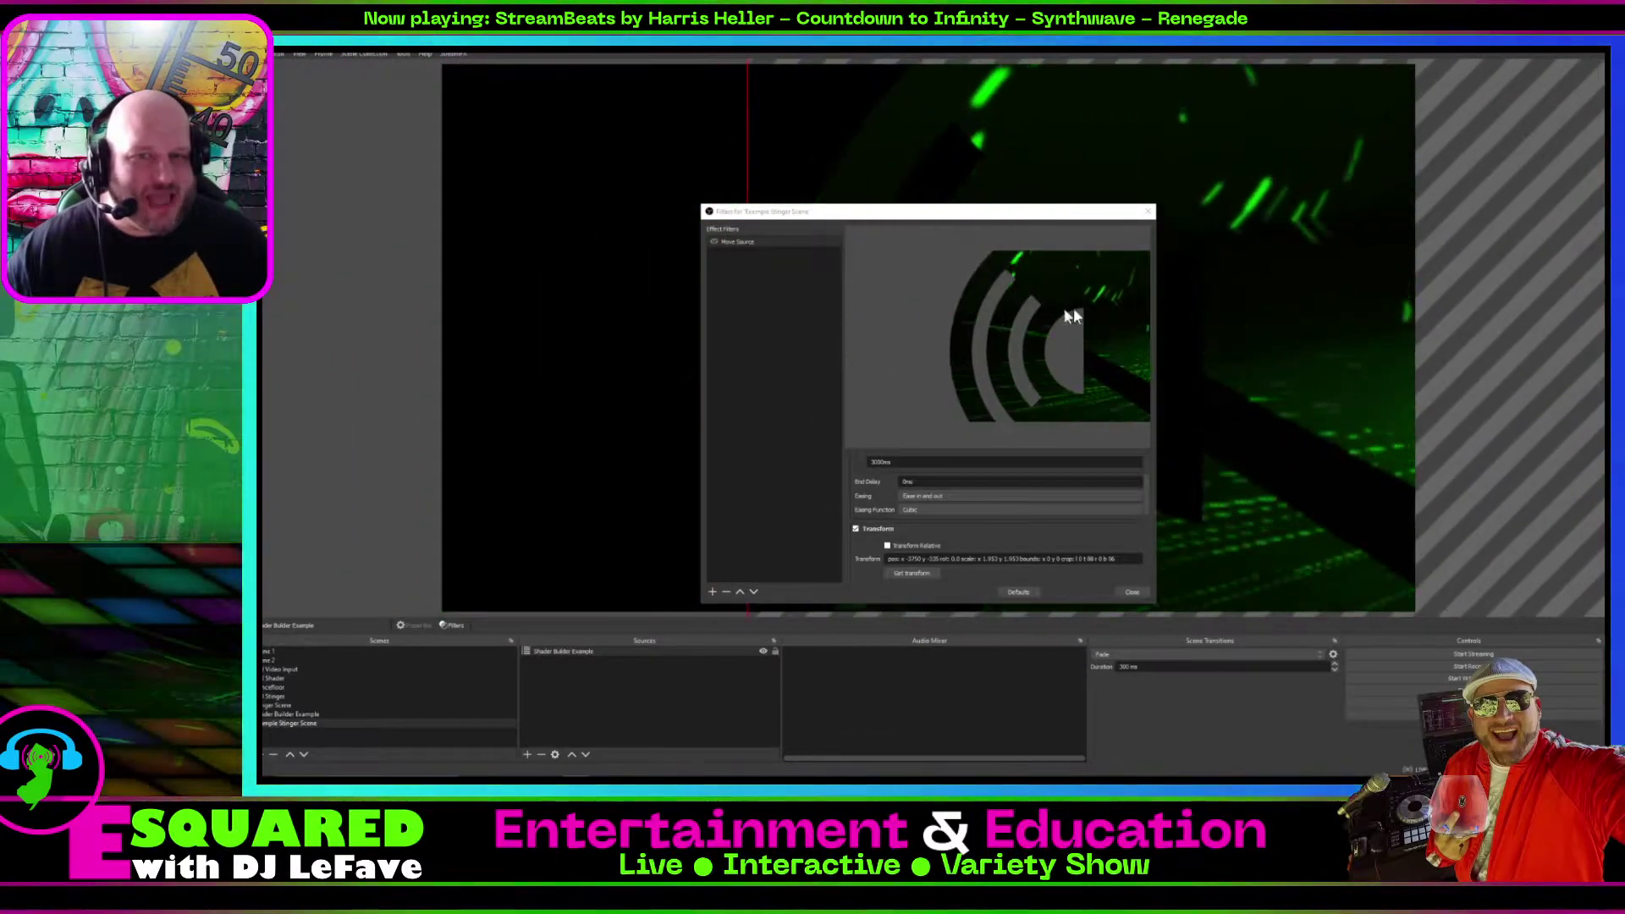
{"action": "left_click", "coordinate": [1349, 370]}
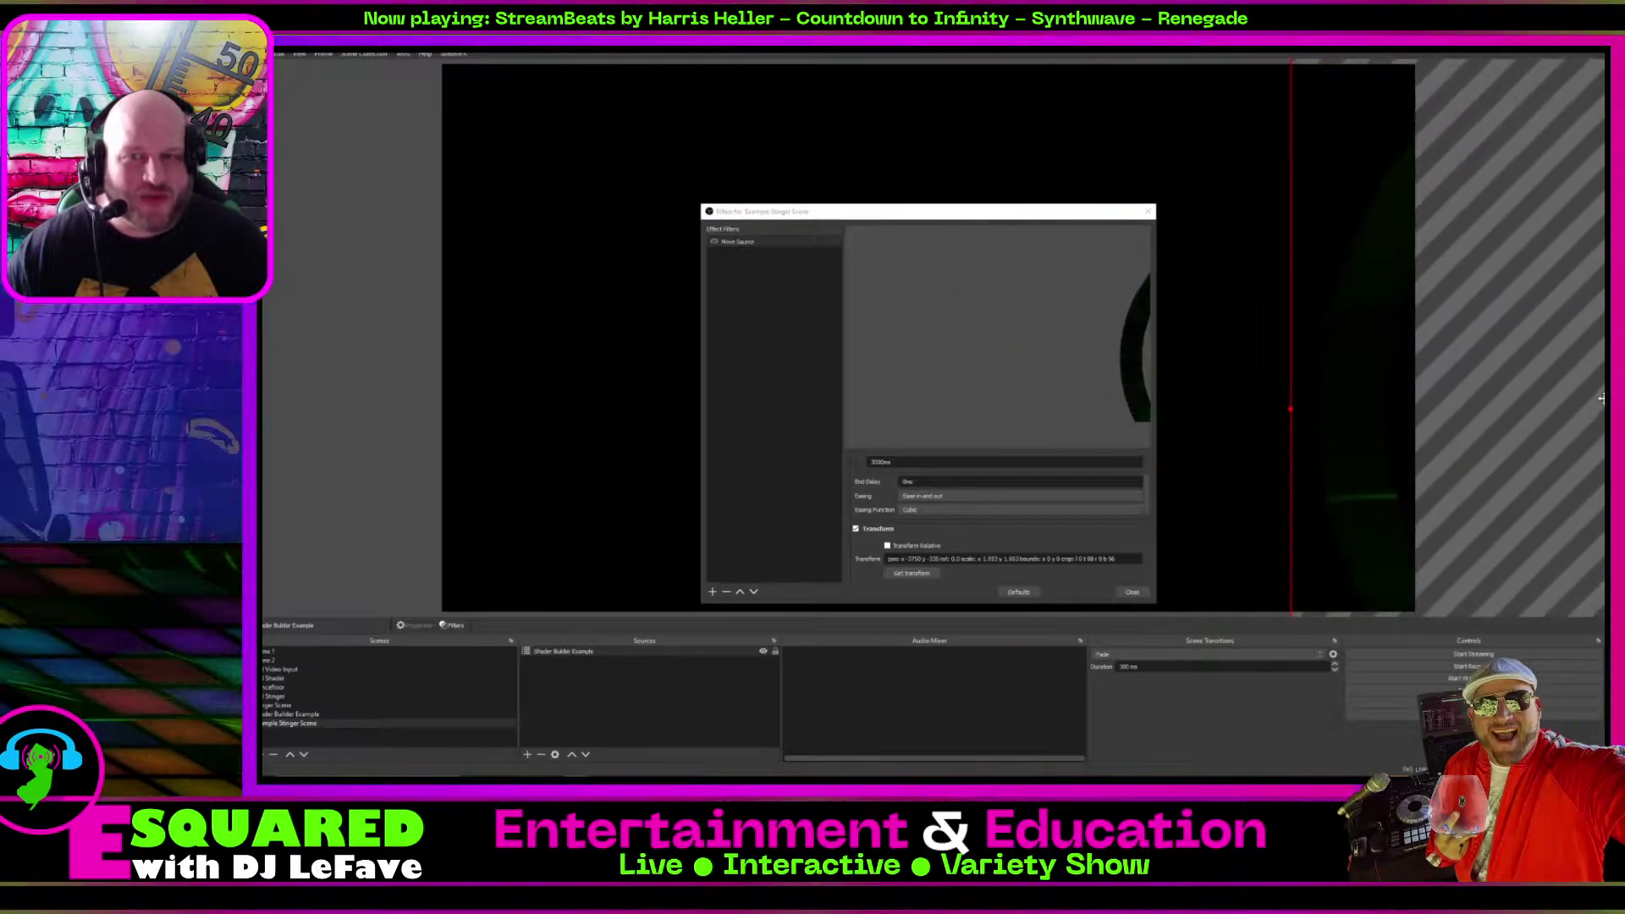
{"action": "left_click", "coordinate": [1461, 365]}
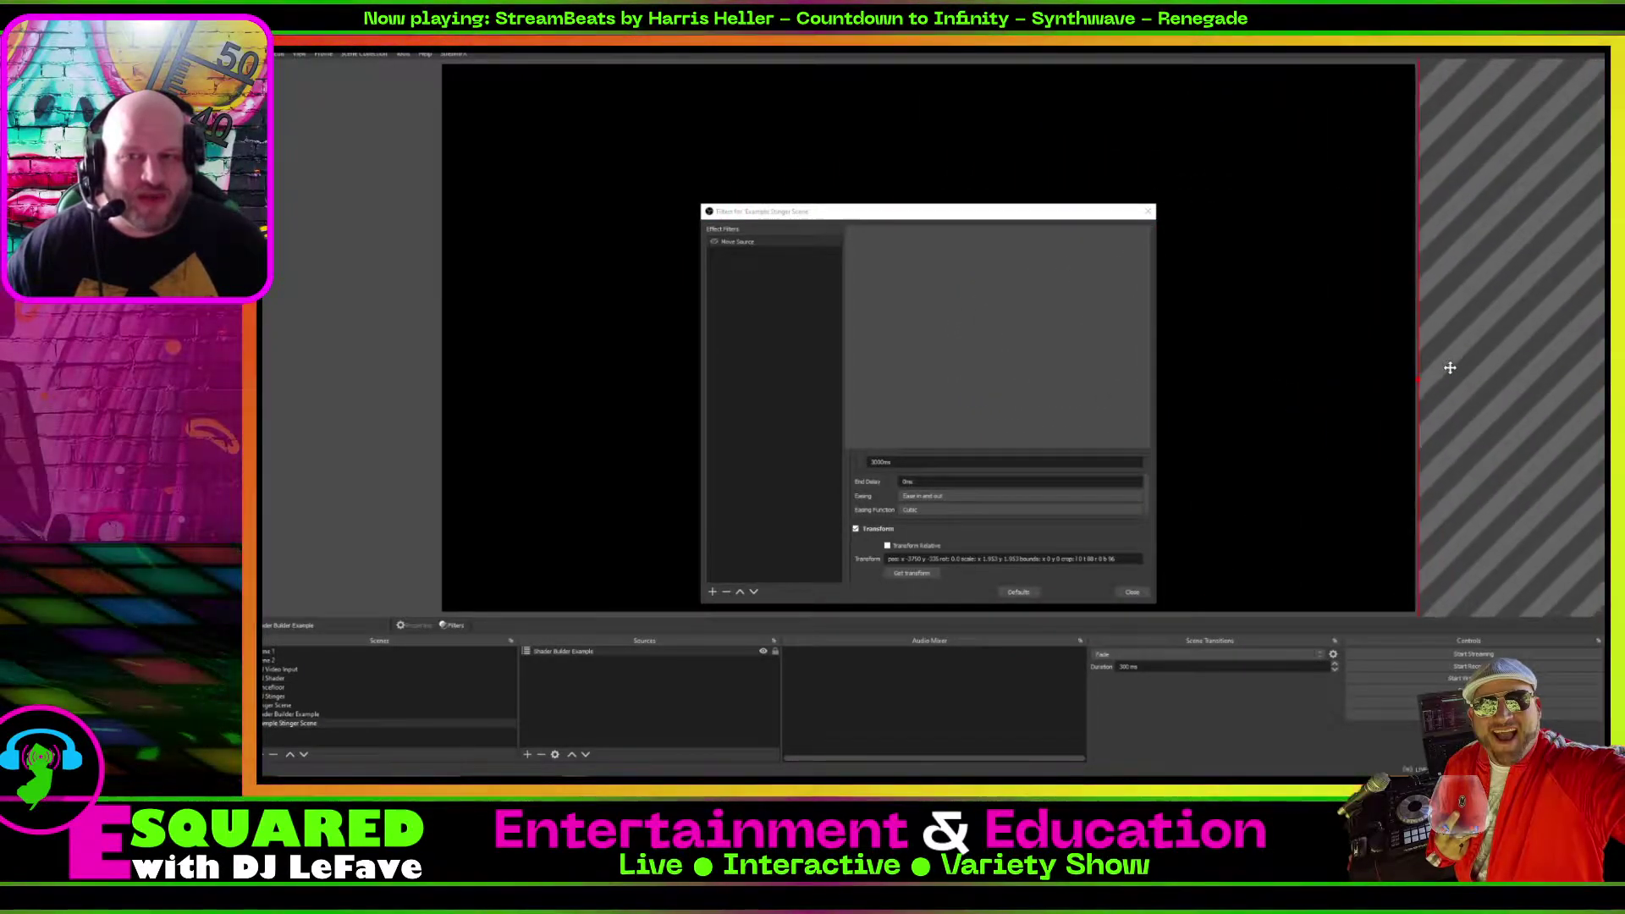
{"action": "right_click", "coordinate": [1455, 374]}
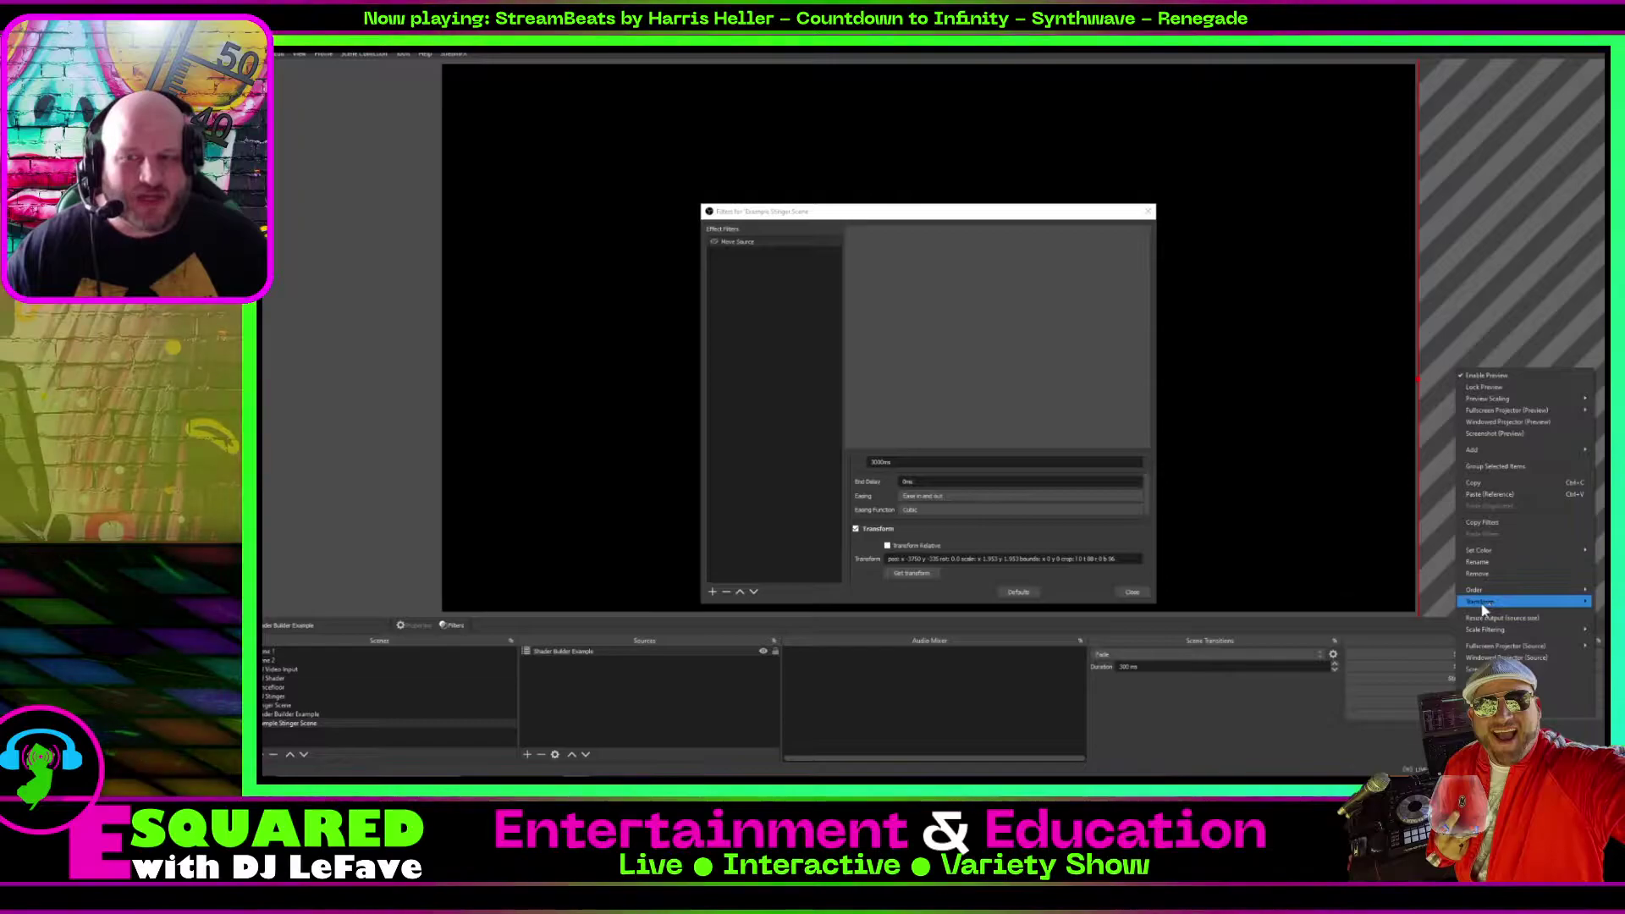
{"action": "mouse_move", "coordinate": [1481, 602]}
{"action": "left_click", "coordinate": [1386, 756]}
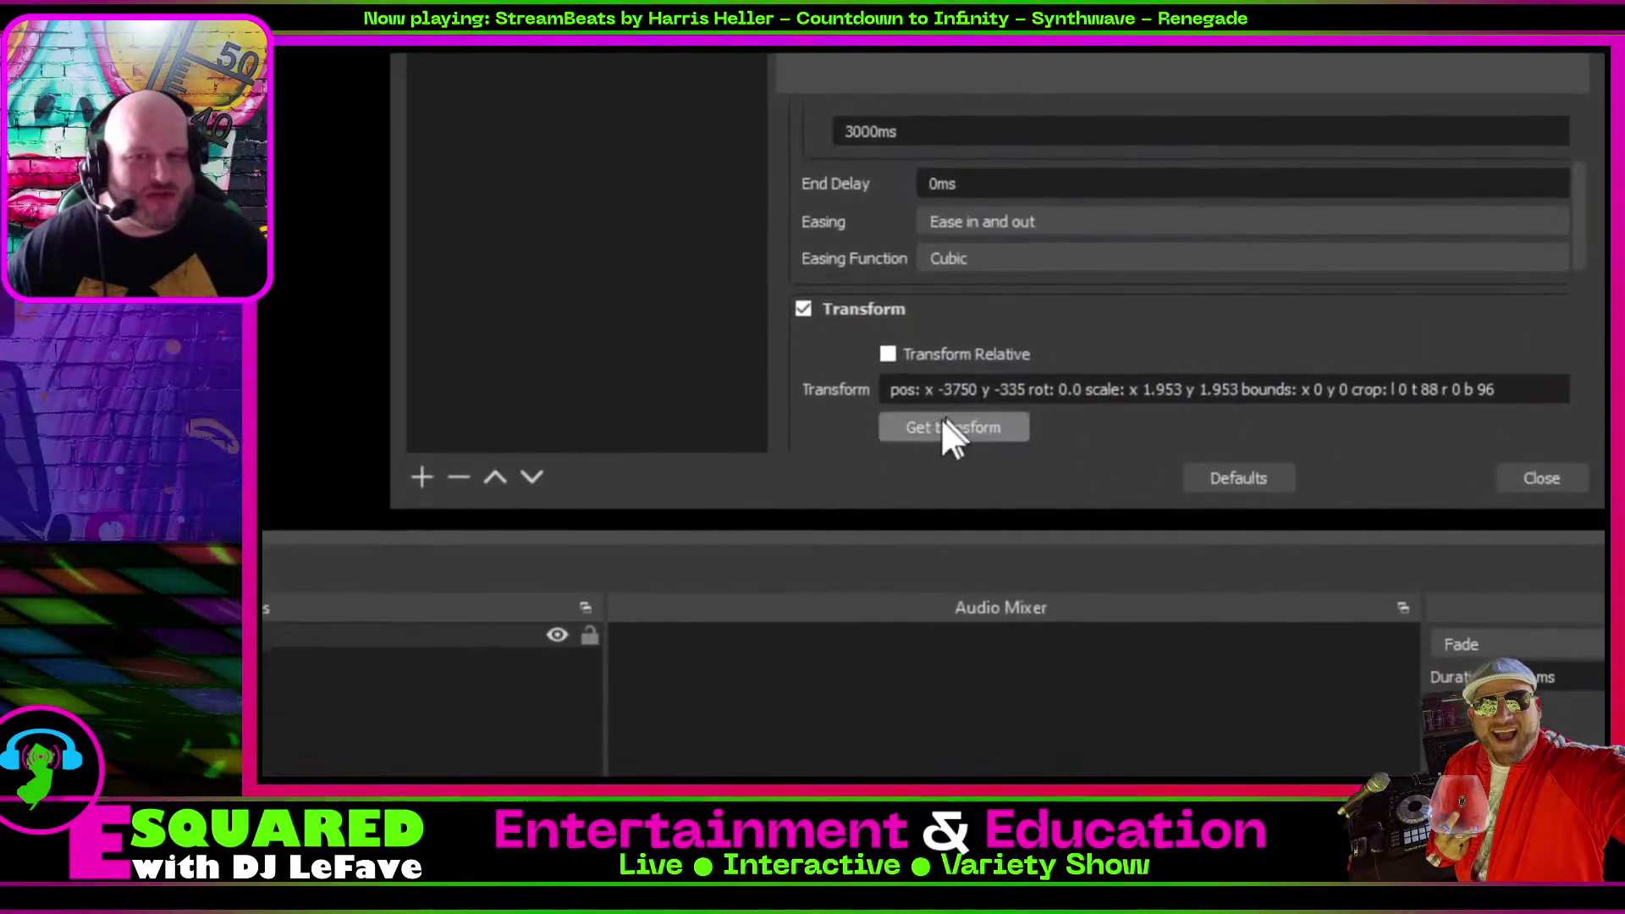
Capture the source's current off-canvas position as the Move Source transform and set Visibility to Show at the start of movement.
{"action": "left_click", "coordinate": [934, 420]}
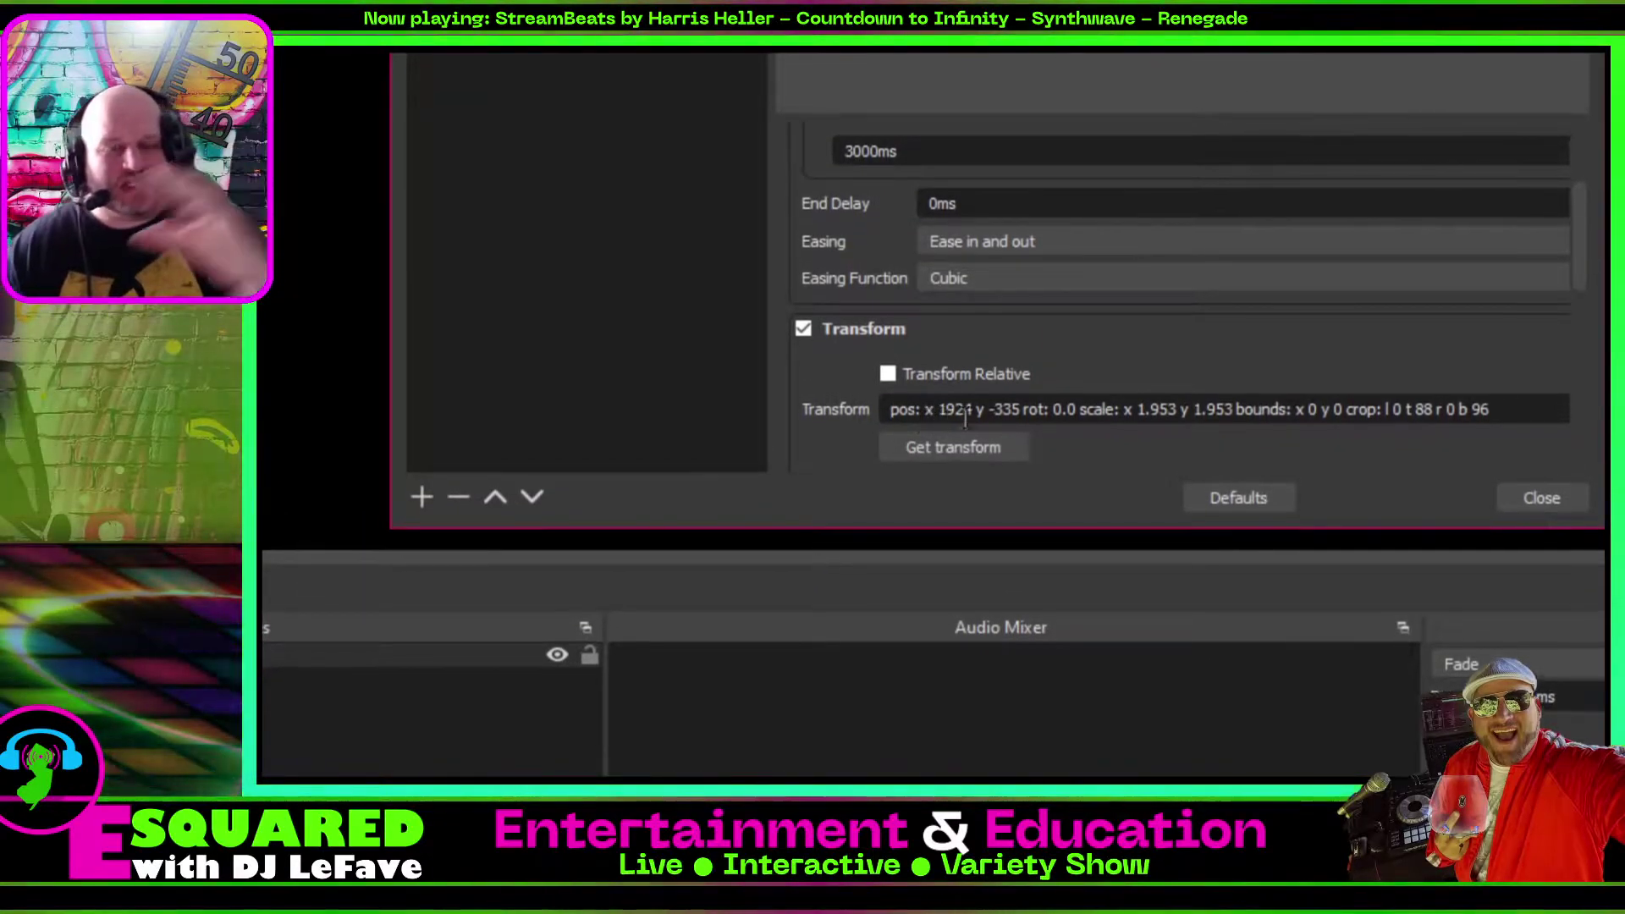
{"action": "scroll", "coordinate": [813, 423], "scroll_direction": "down", "scroll_amount": 7}
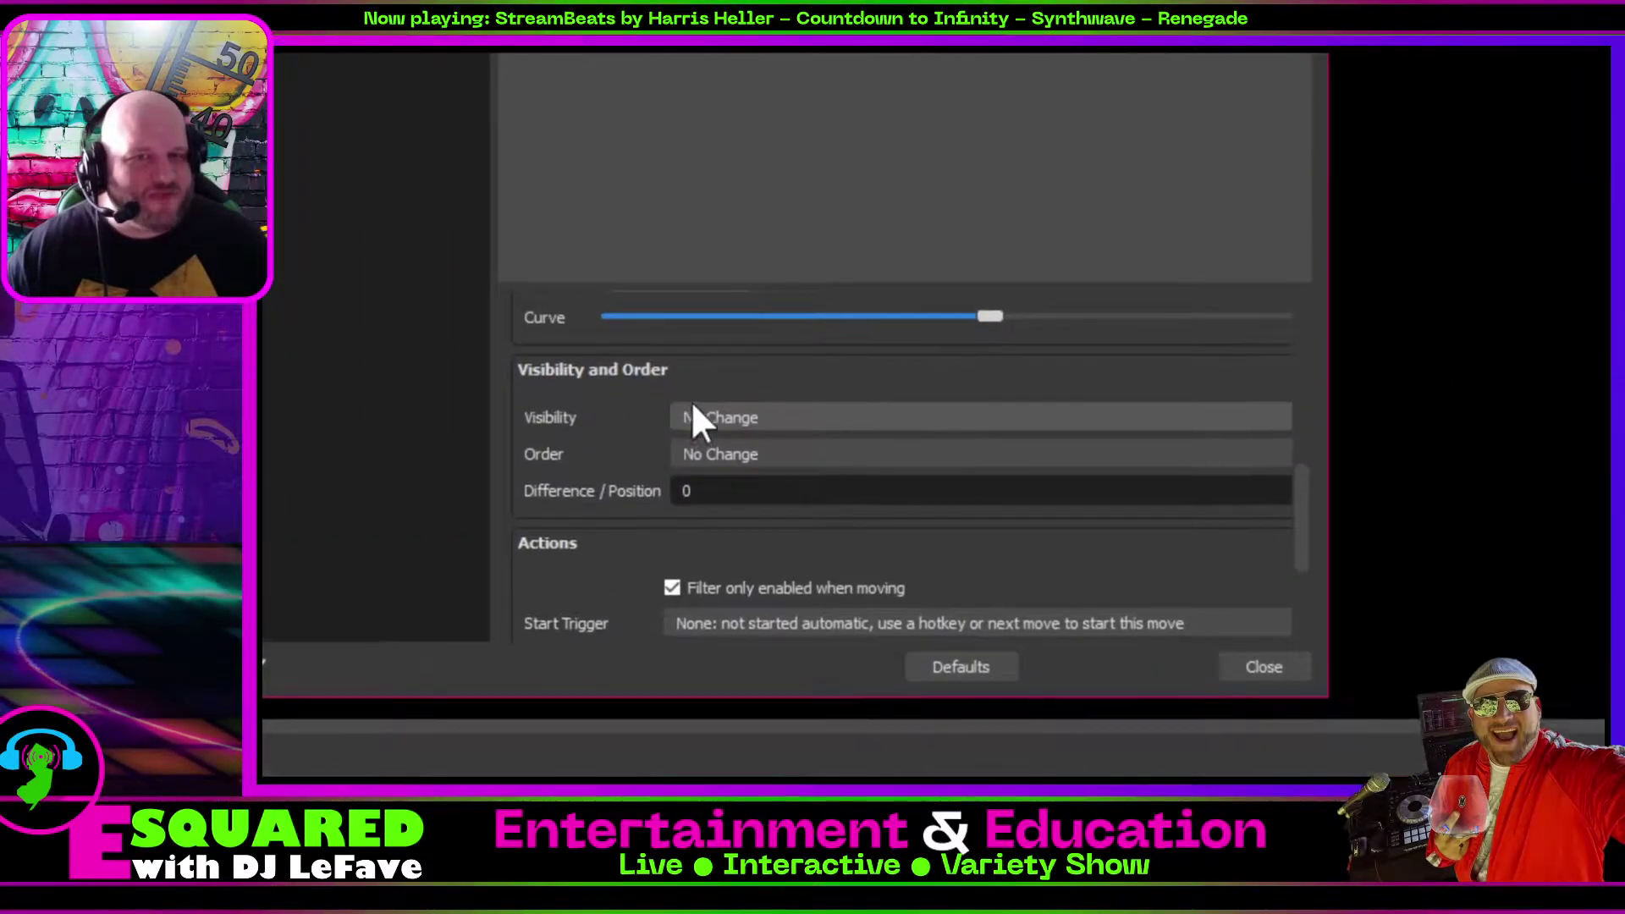
{"action": "left_click", "coordinate": [713, 415]}
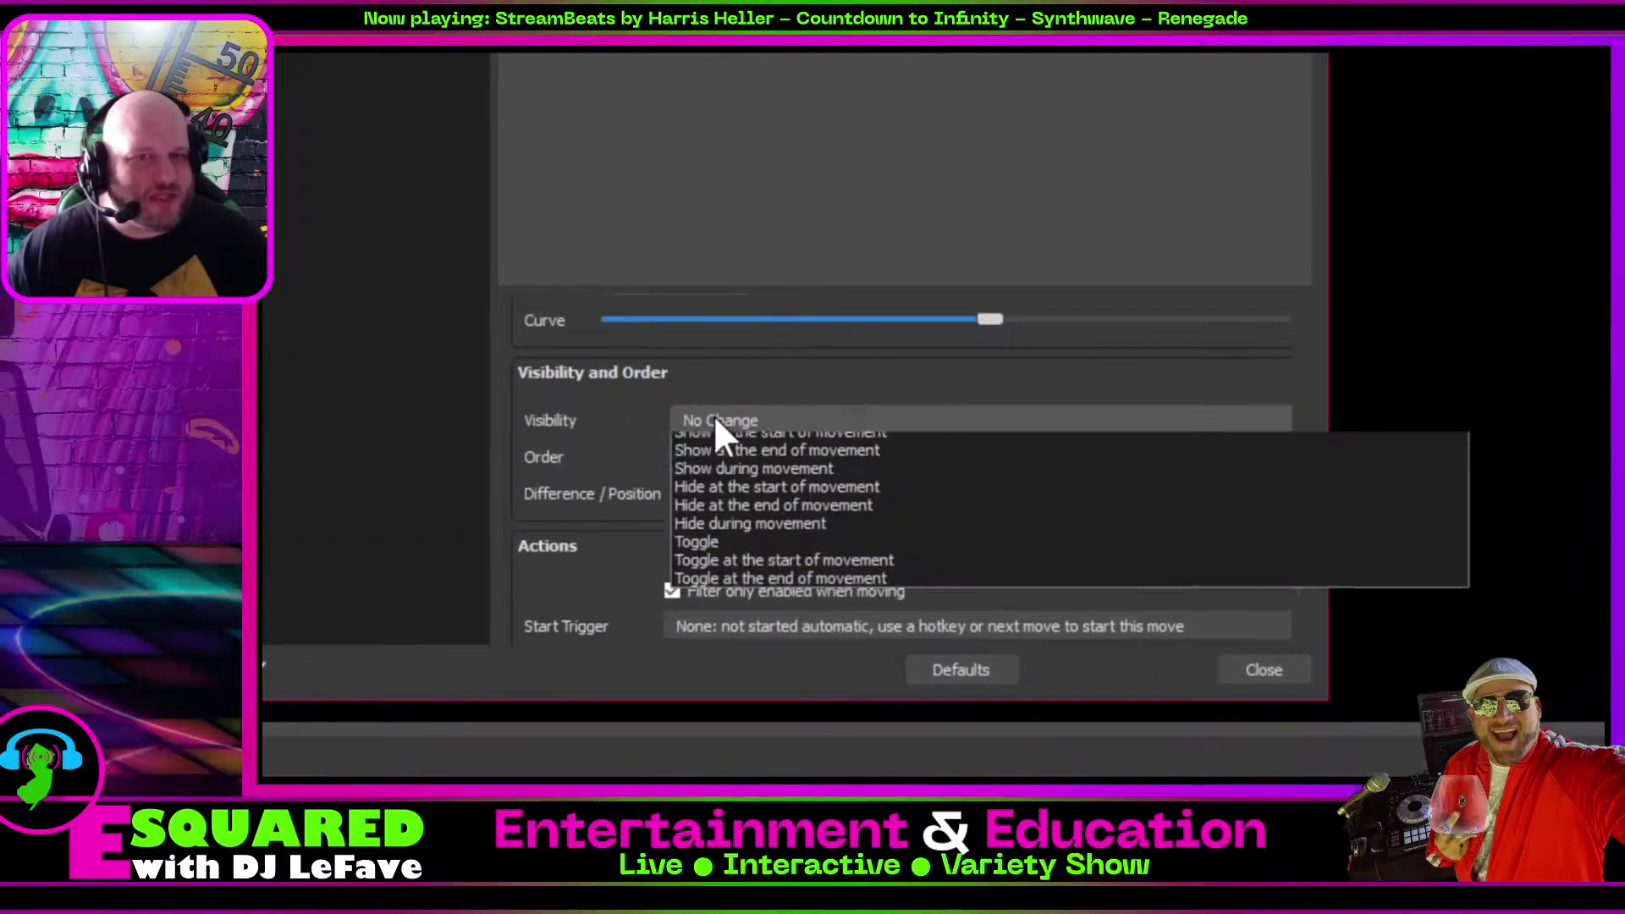
{"action": "left_click", "coordinate": [735, 419]}
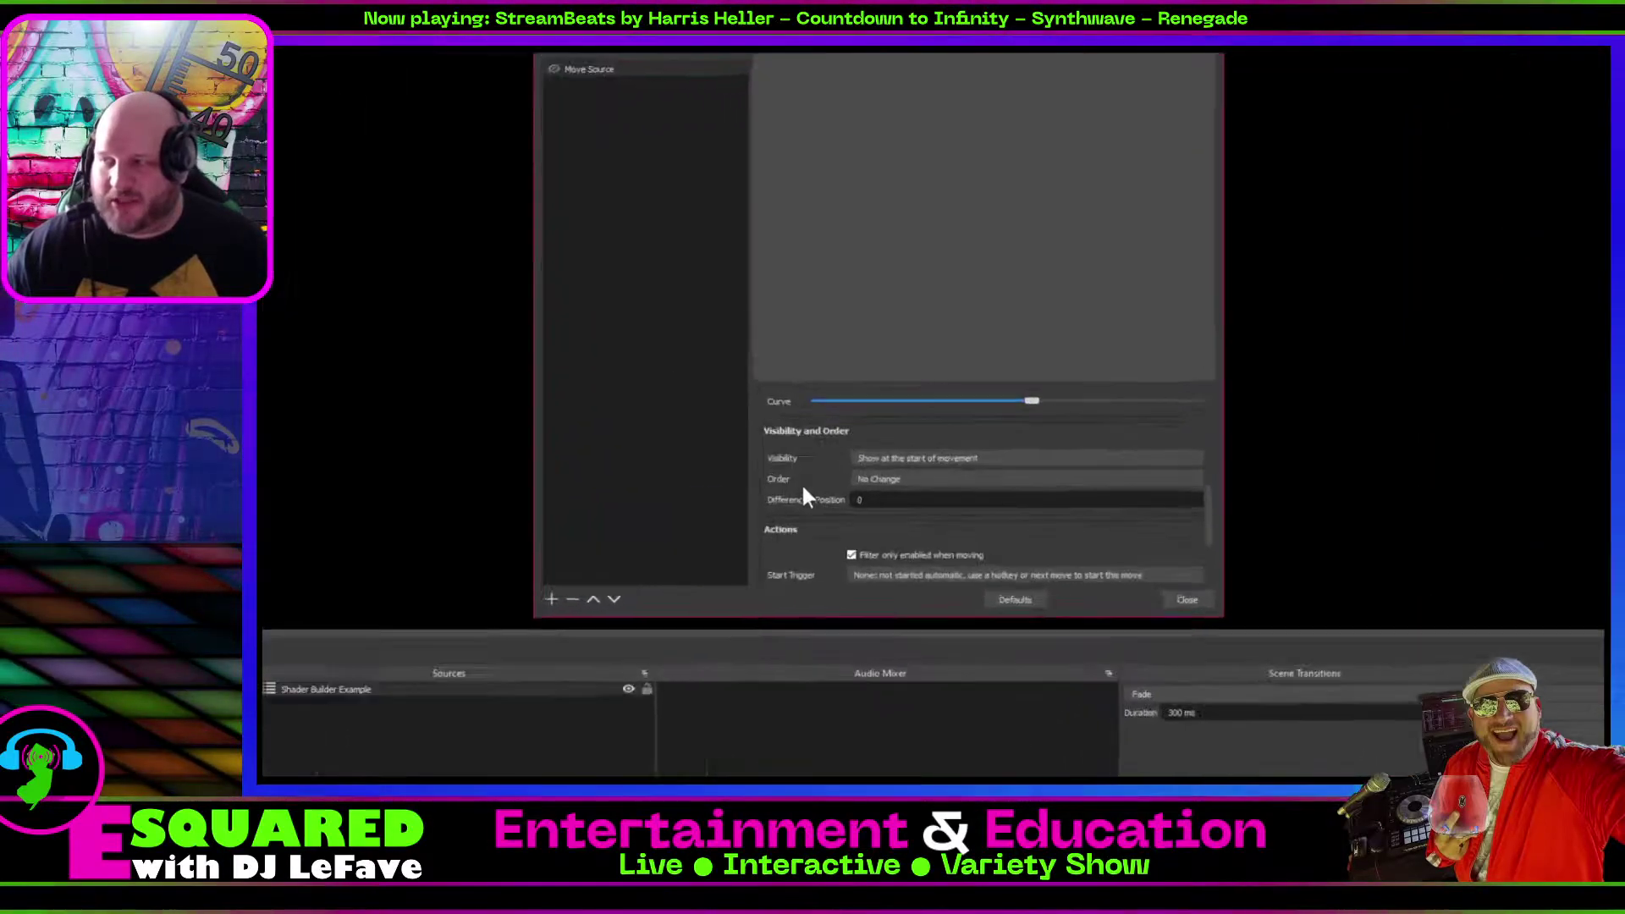
Set the Move Source filter's start trigger to Activate, when the filter becomes actively shown in the final mix.
{"action": "scroll", "coordinate": [884, 519], "scroll_direction": "down", "scroll_amount": 3}
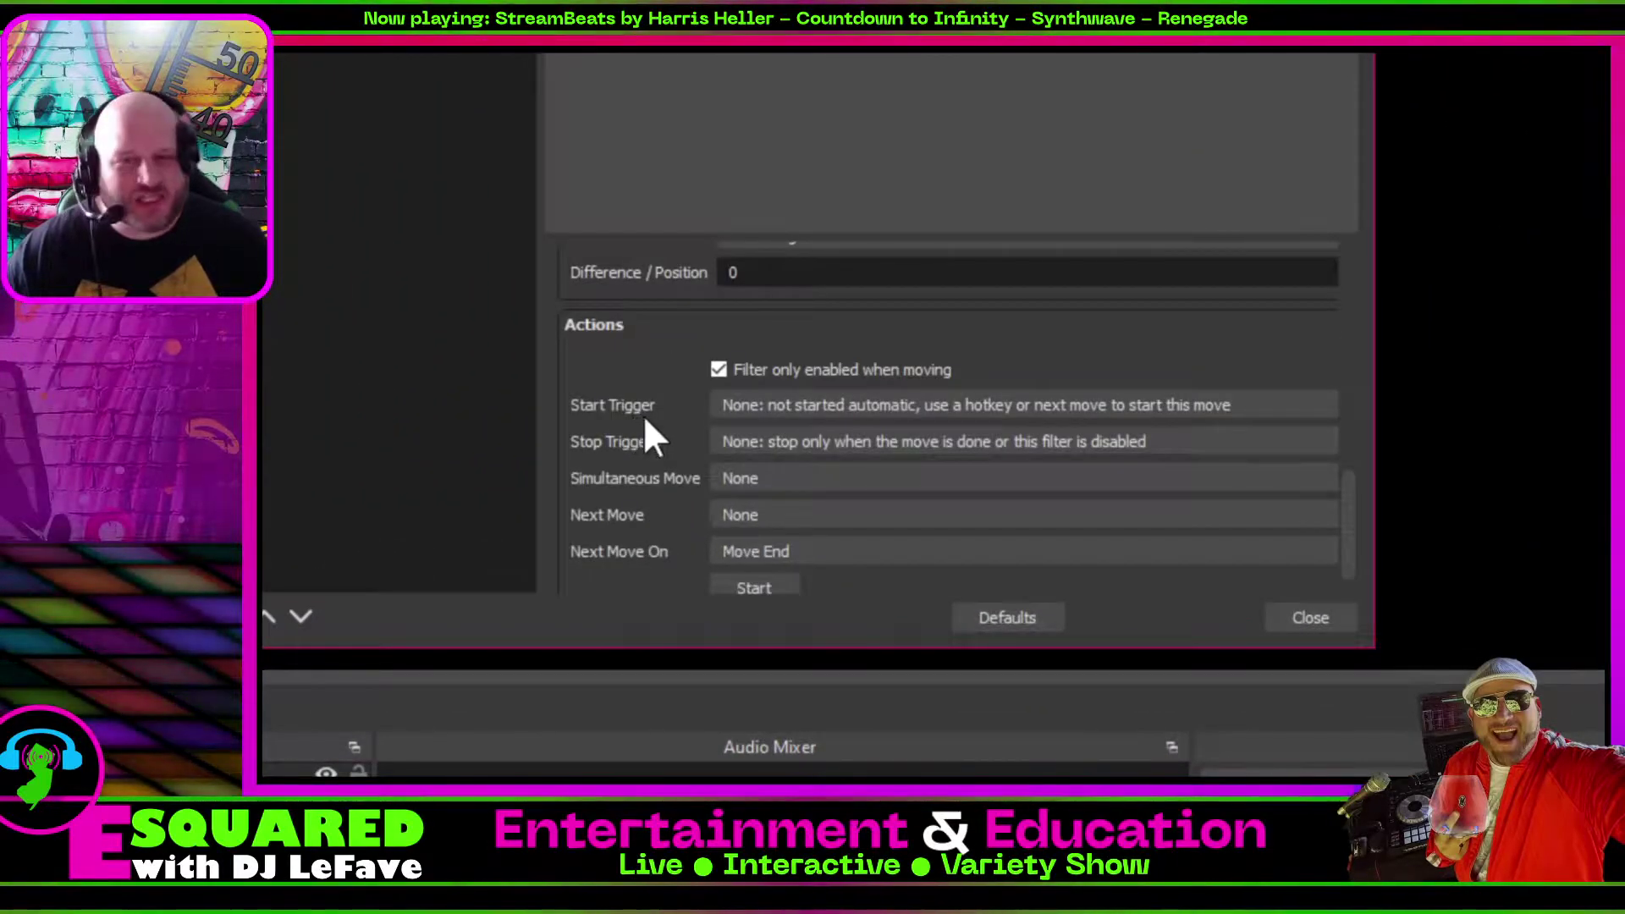
{"action": "left_click", "coordinate": [838, 407]}
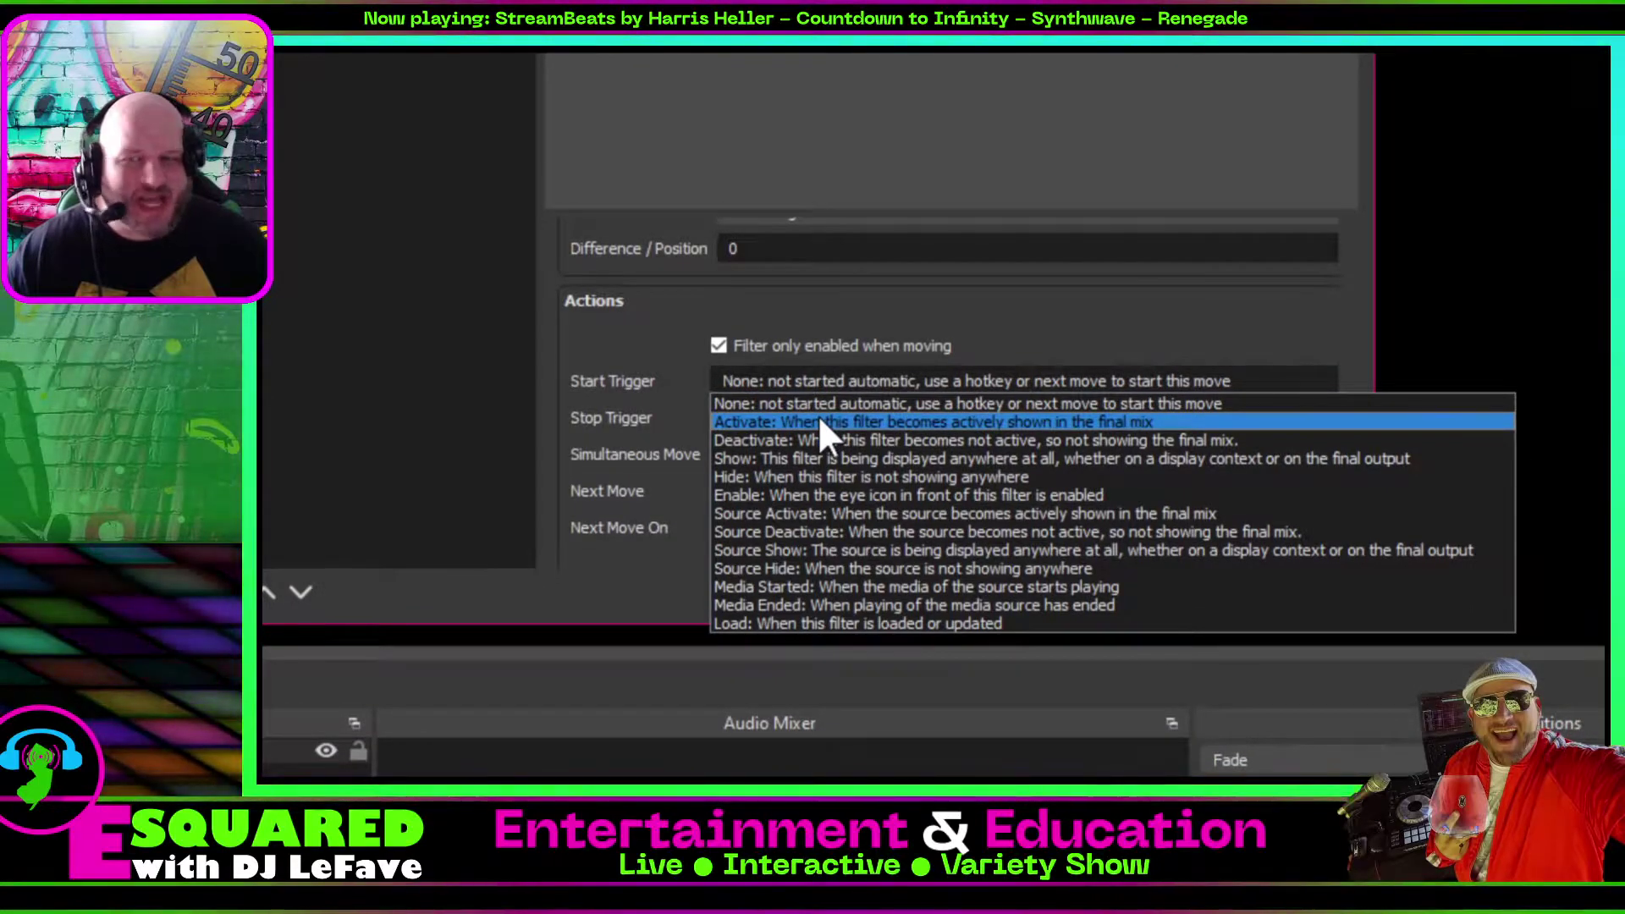
{"action": "left_click", "coordinate": [819, 421]}
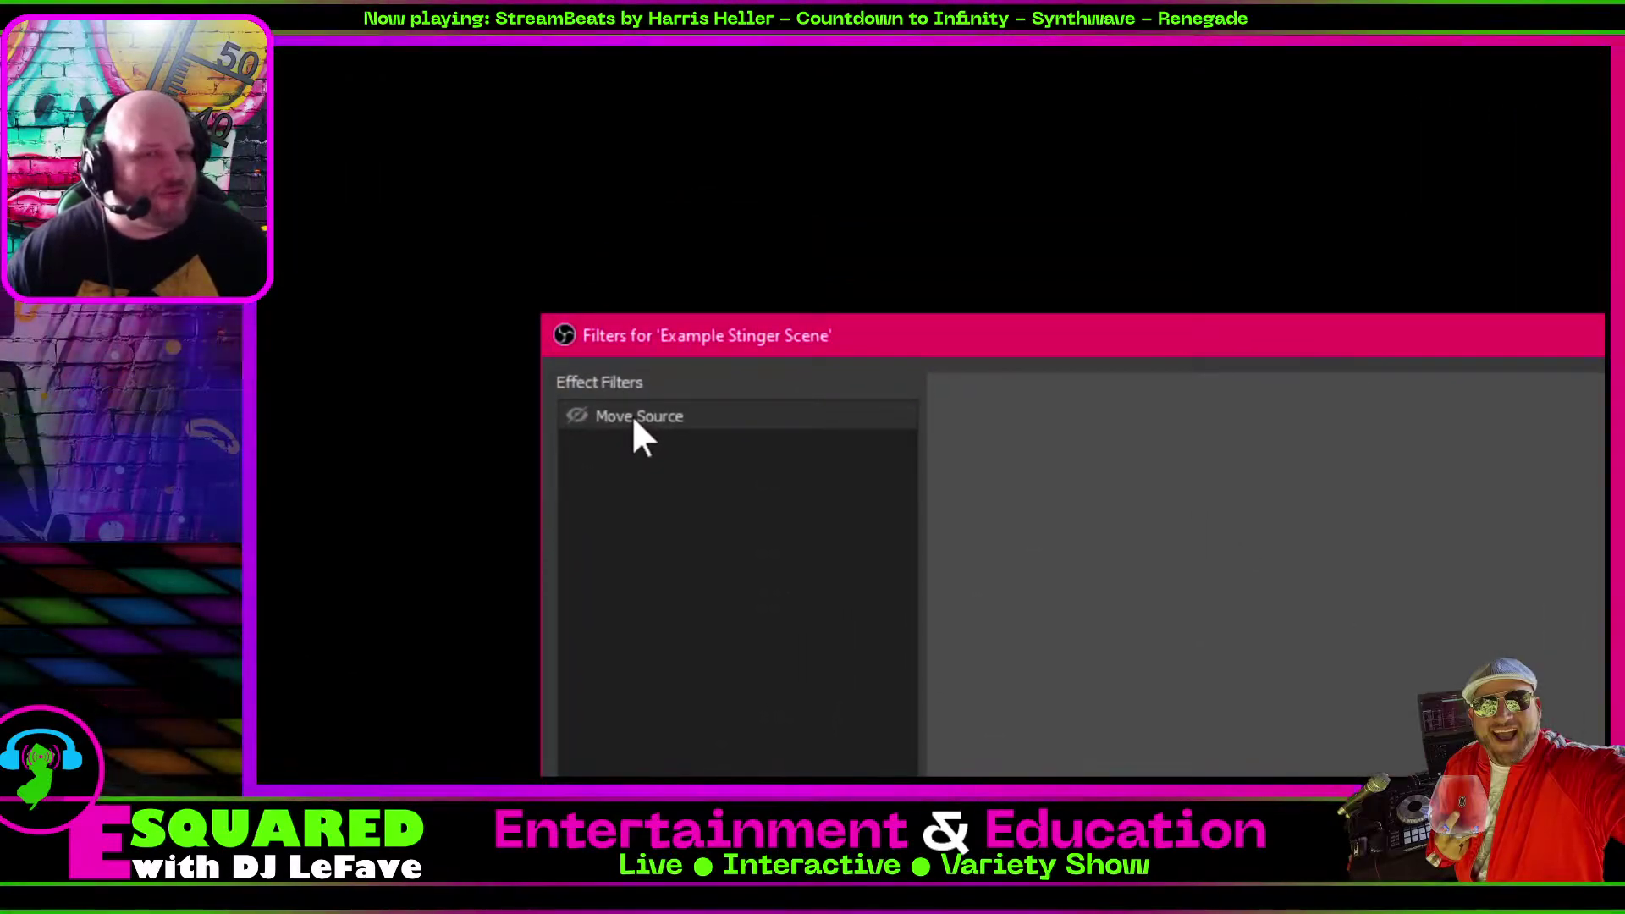
Duplicate the Move Source filter as Move Source 2 and set the copy's custom duration to 10 ms.
{"action": "left_click", "coordinate": [634, 419]}
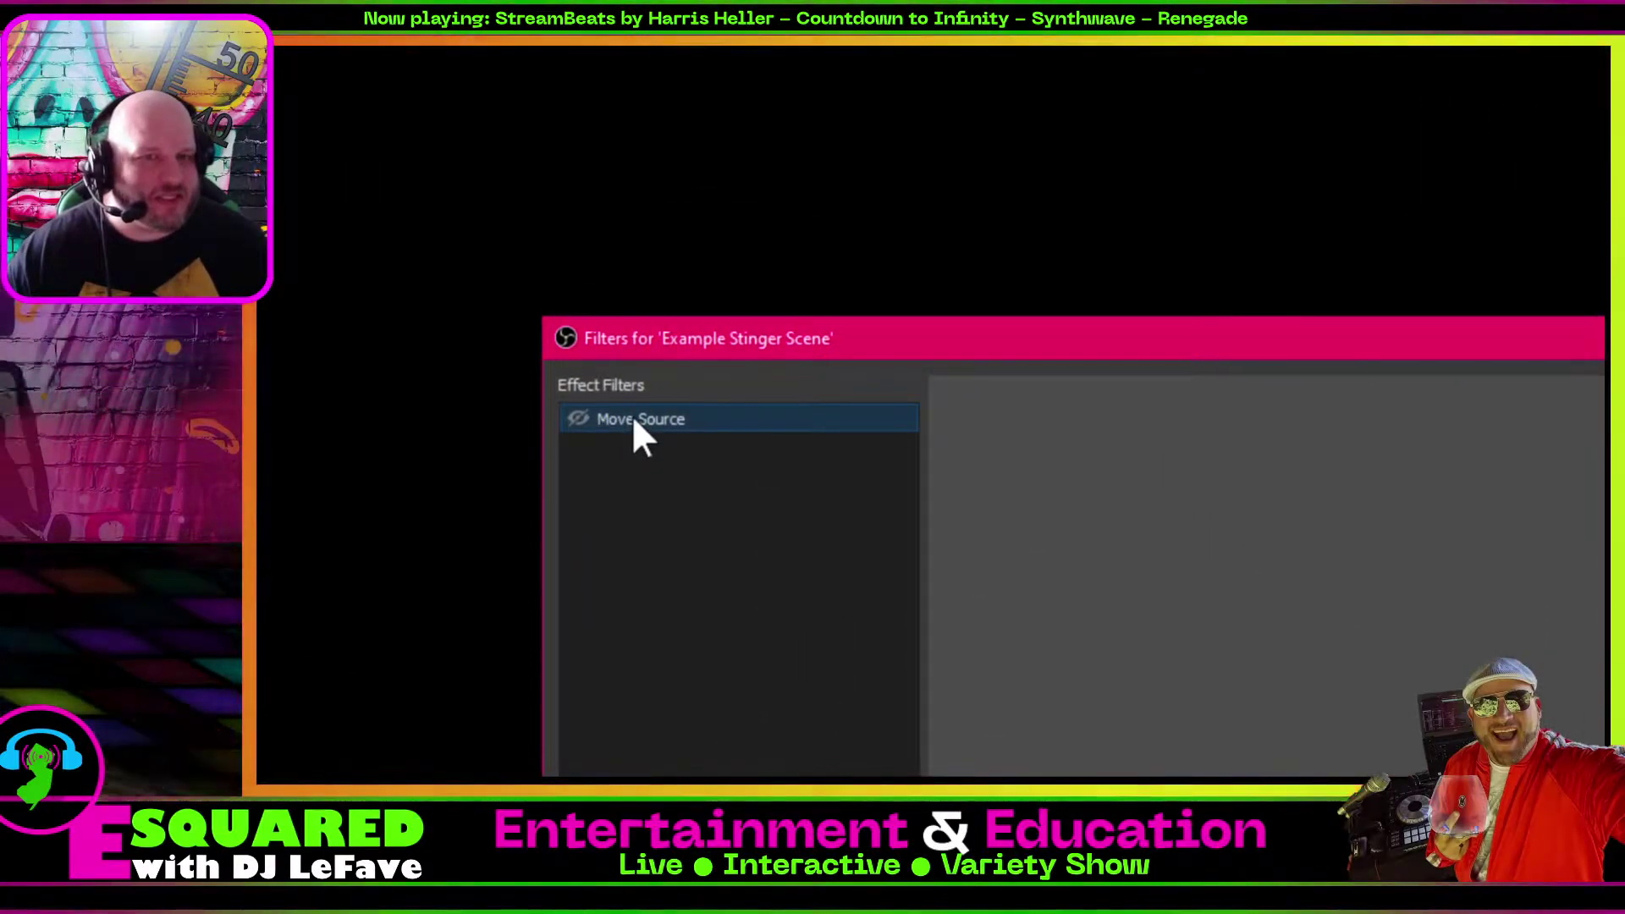
{"action": "right_click", "coordinate": [634, 421]}
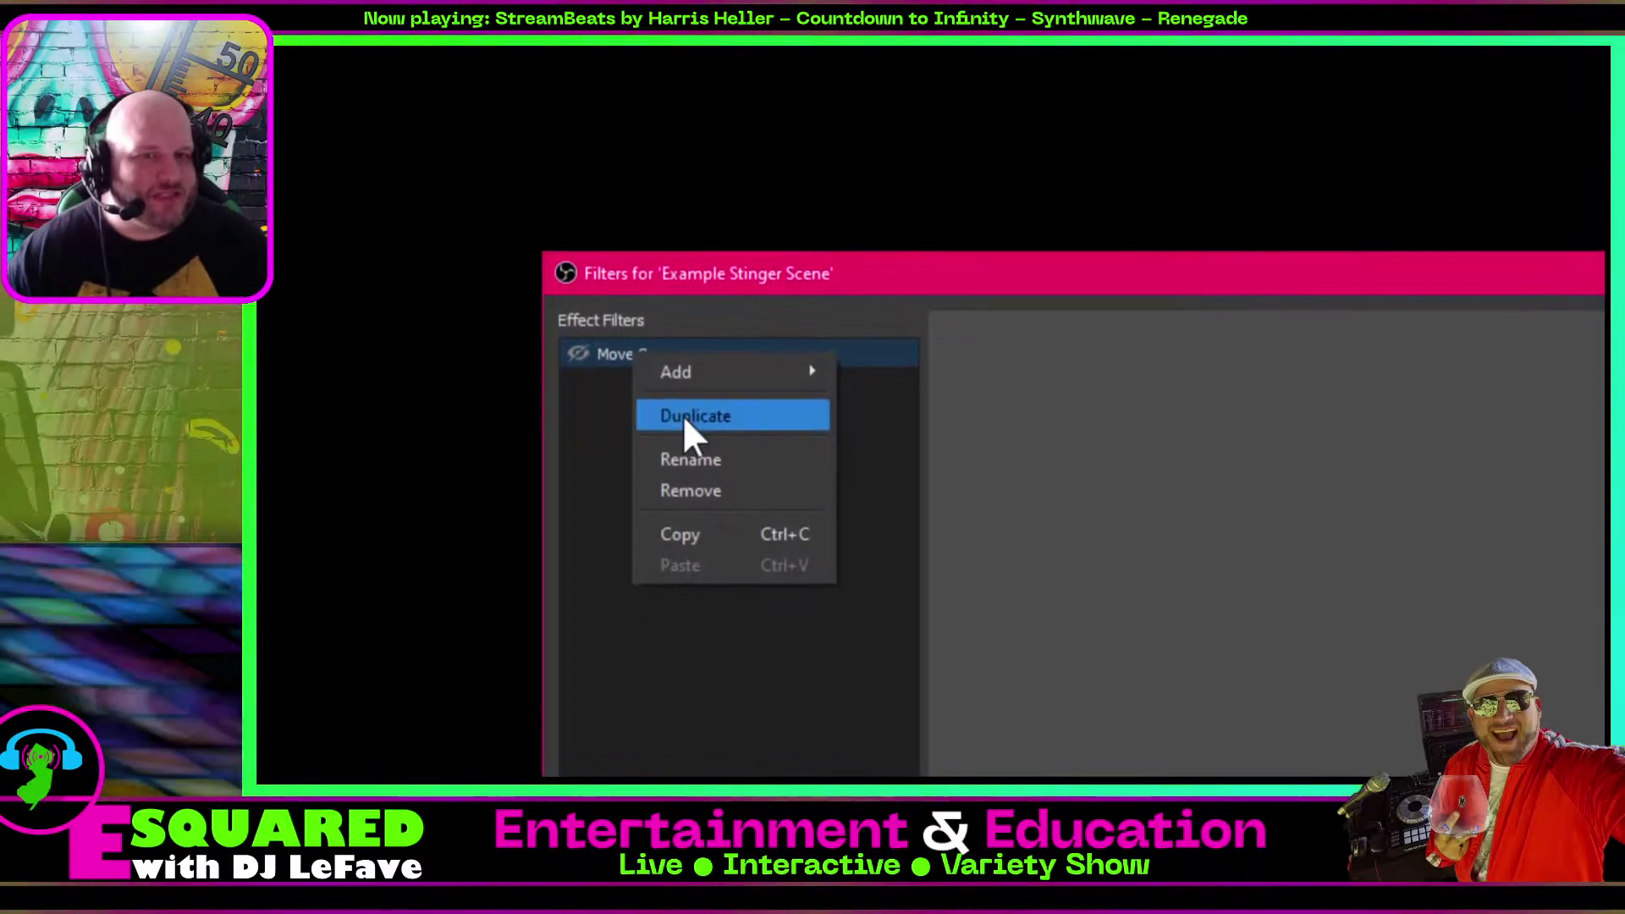
{"action": "left_click", "coordinate": [683, 415]}
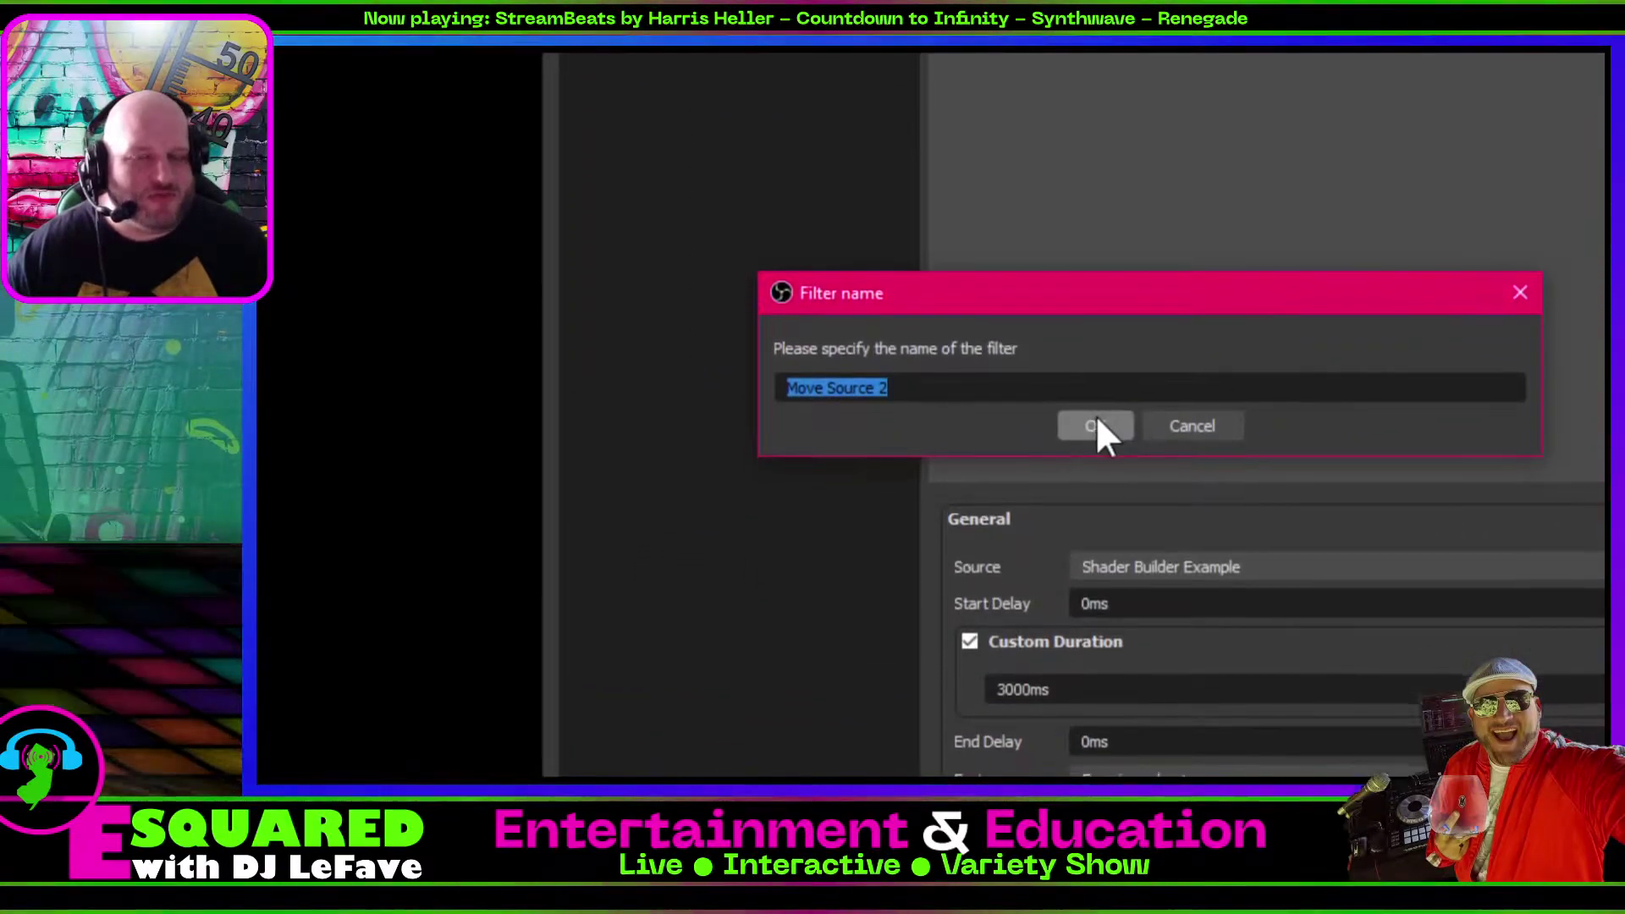
{"action": "left_click", "coordinate": [1095, 423]}
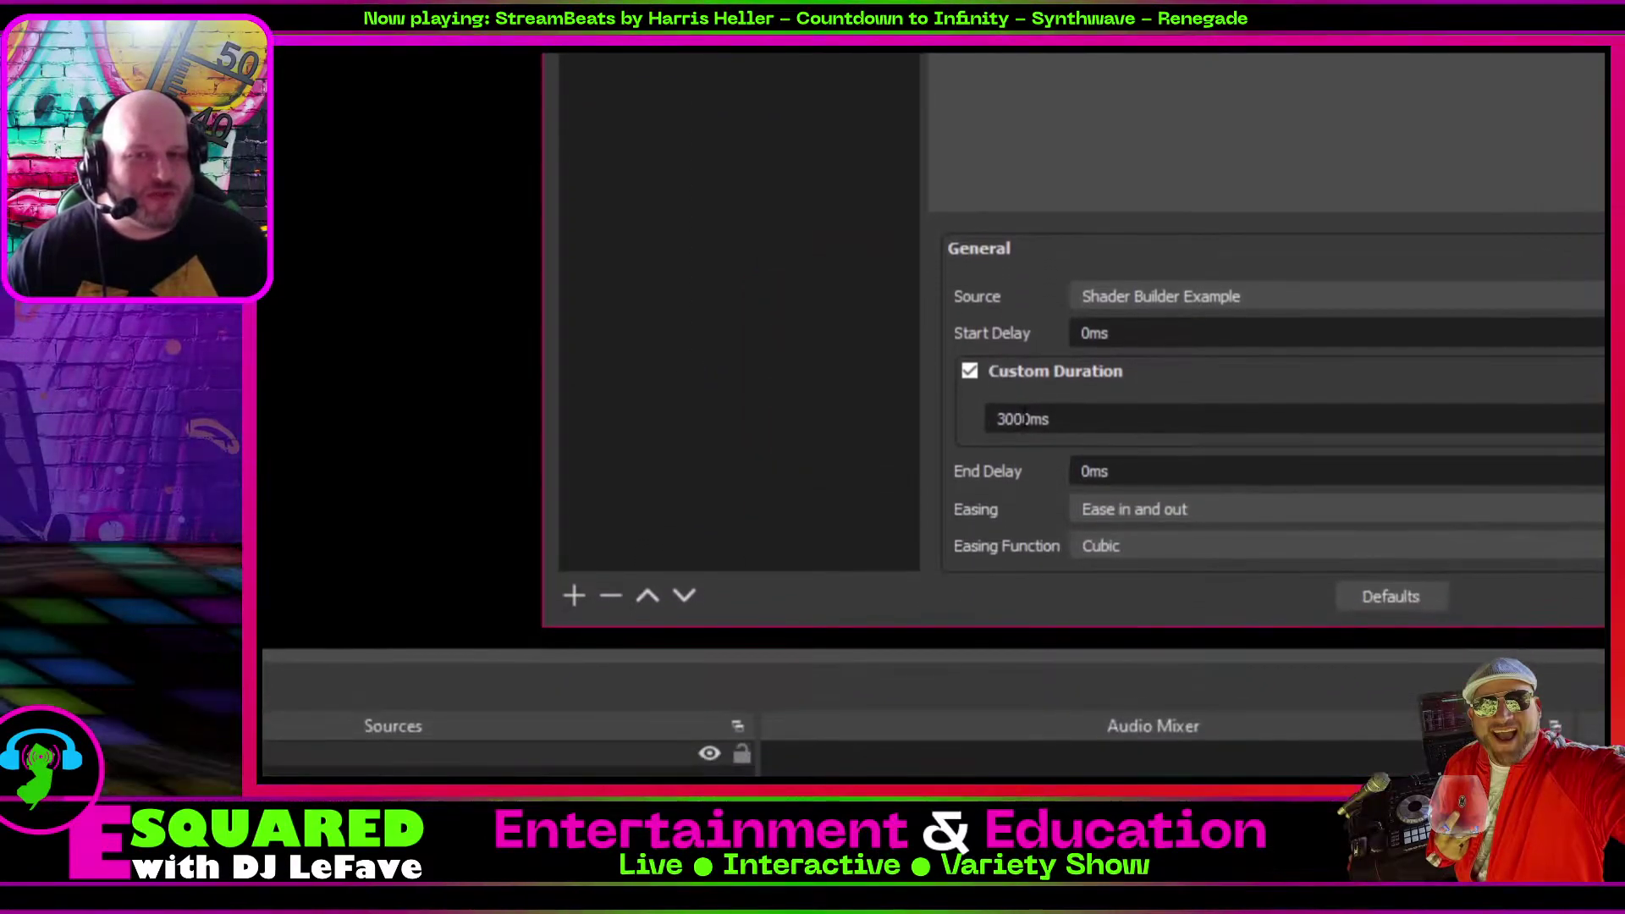
{"action": "left_click_drag", "start_coordinate": [1025, 419], "coordinate": [850, 427]}
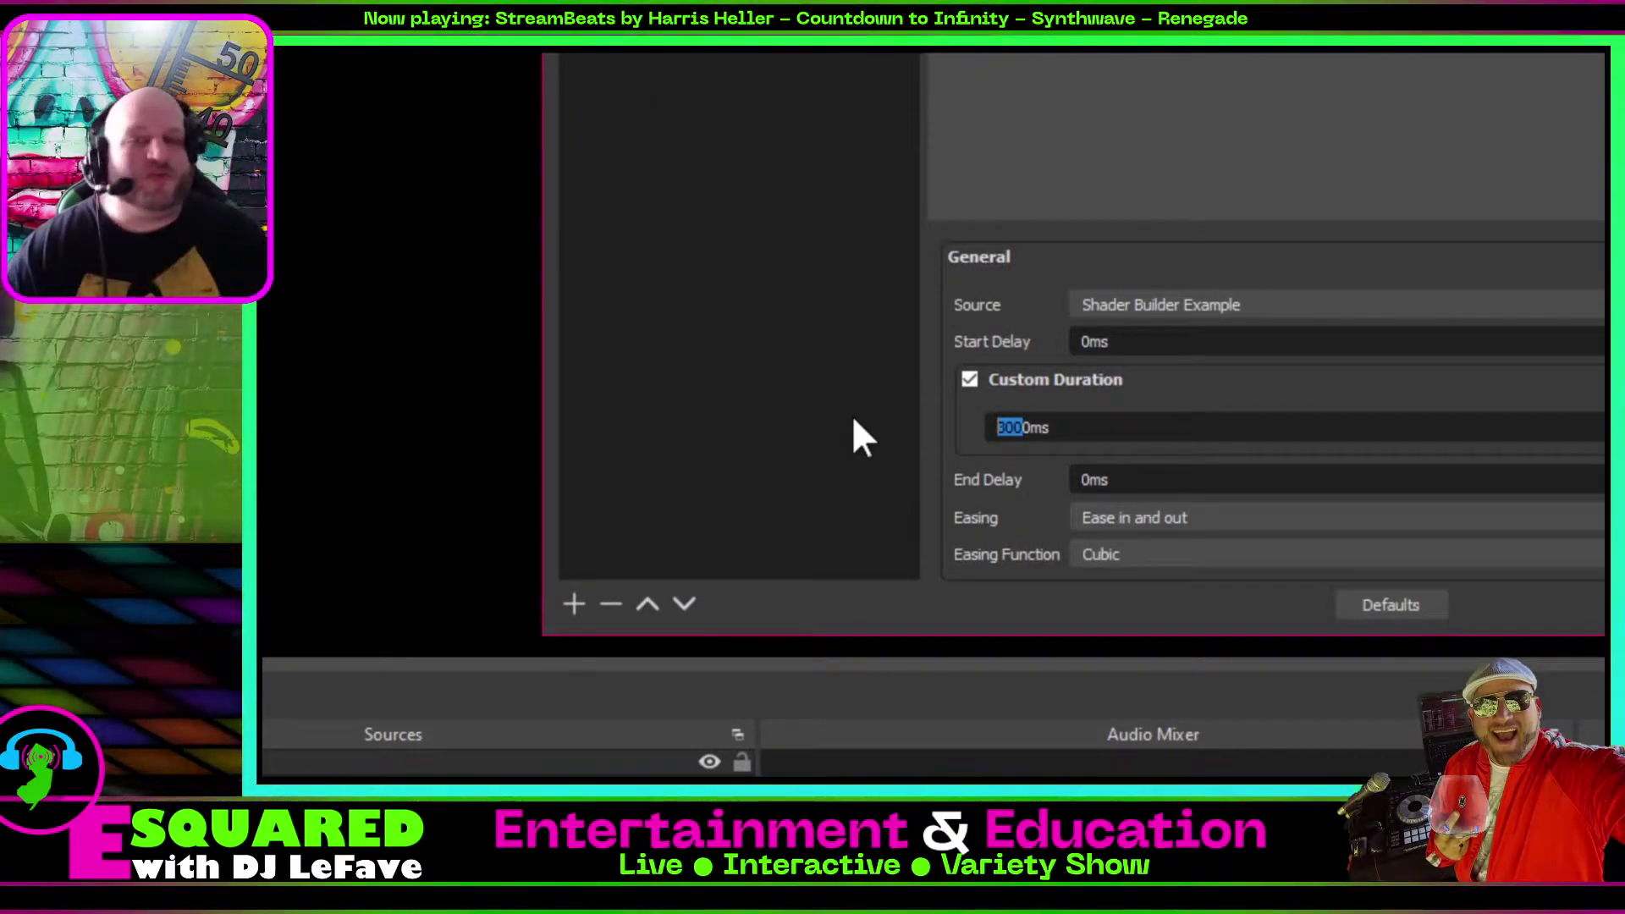
{"action": "type", "text": "1"}
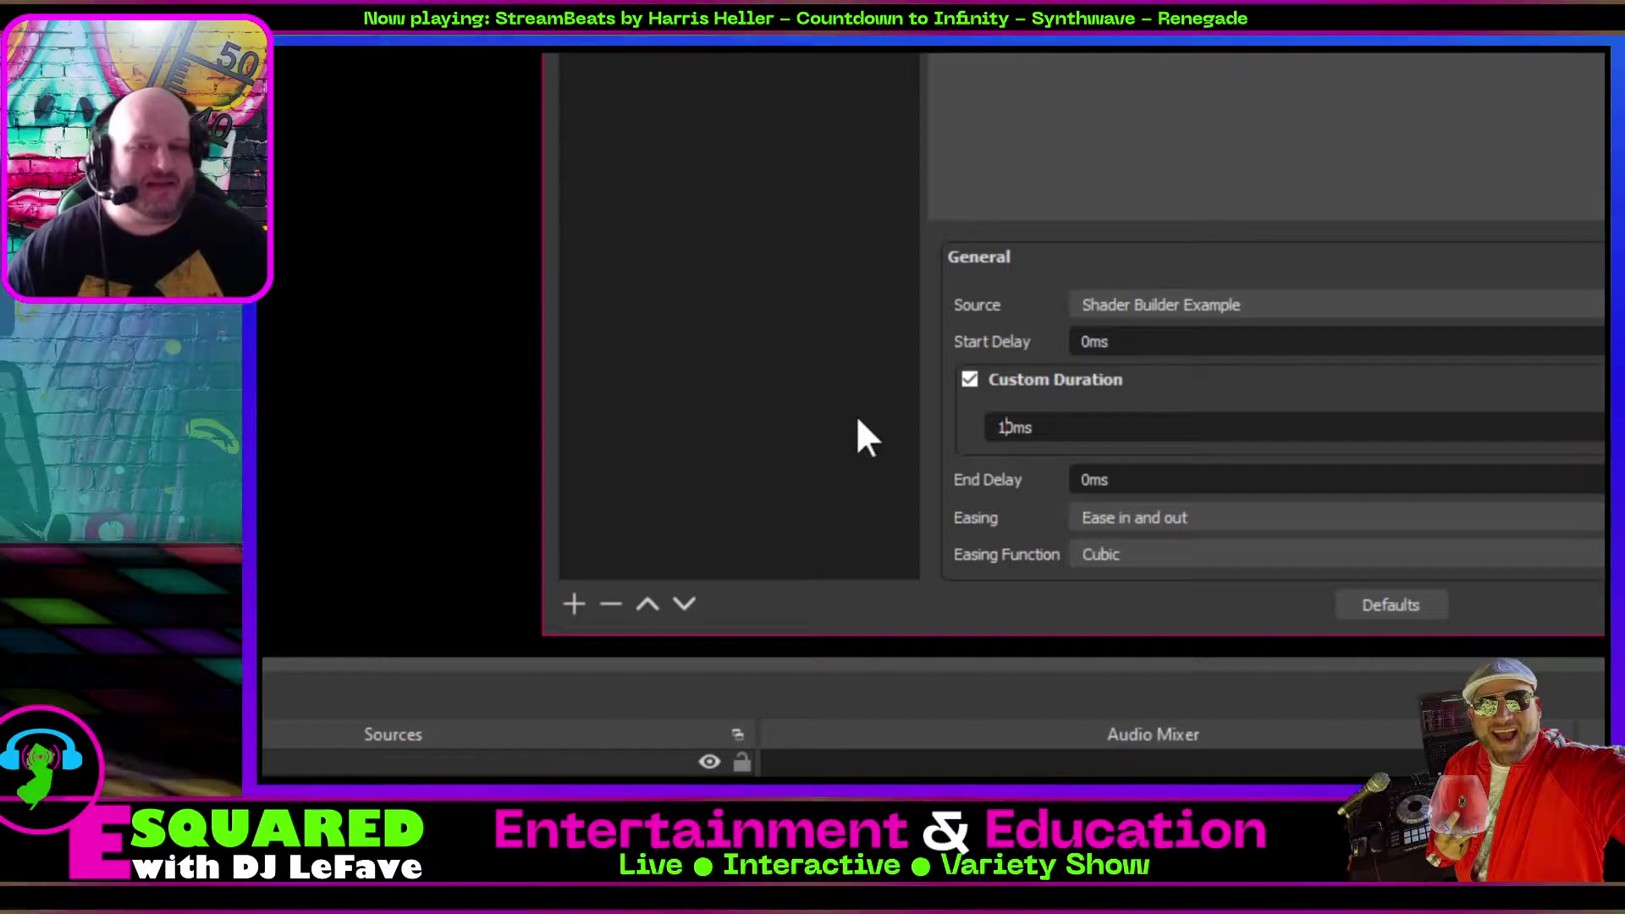
Return the Shader Builder Example source to just off the canvas's left side, vertically centered, and capture that transform in Move Source 2.
{"action": "scroll", "coordinate": [1039, 483], "scroll_direction": "down", "scroll_amount": 2}
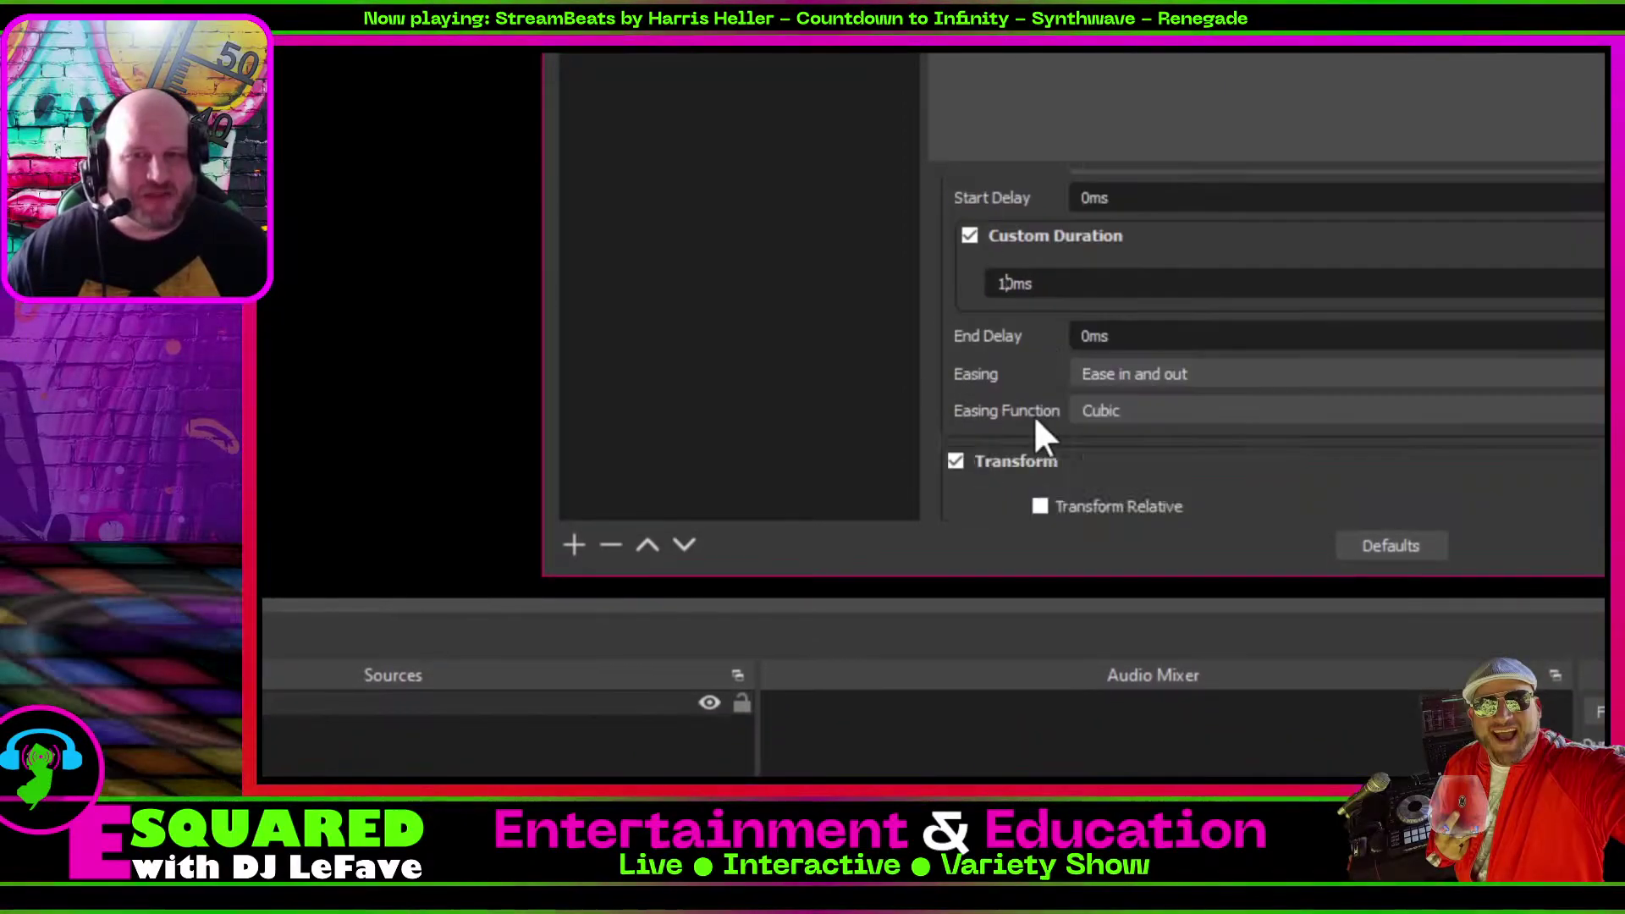
{"action": "scroll", "coordinate": [1035, 420], "scroll_direction": "down", "scroll_amount": 2}
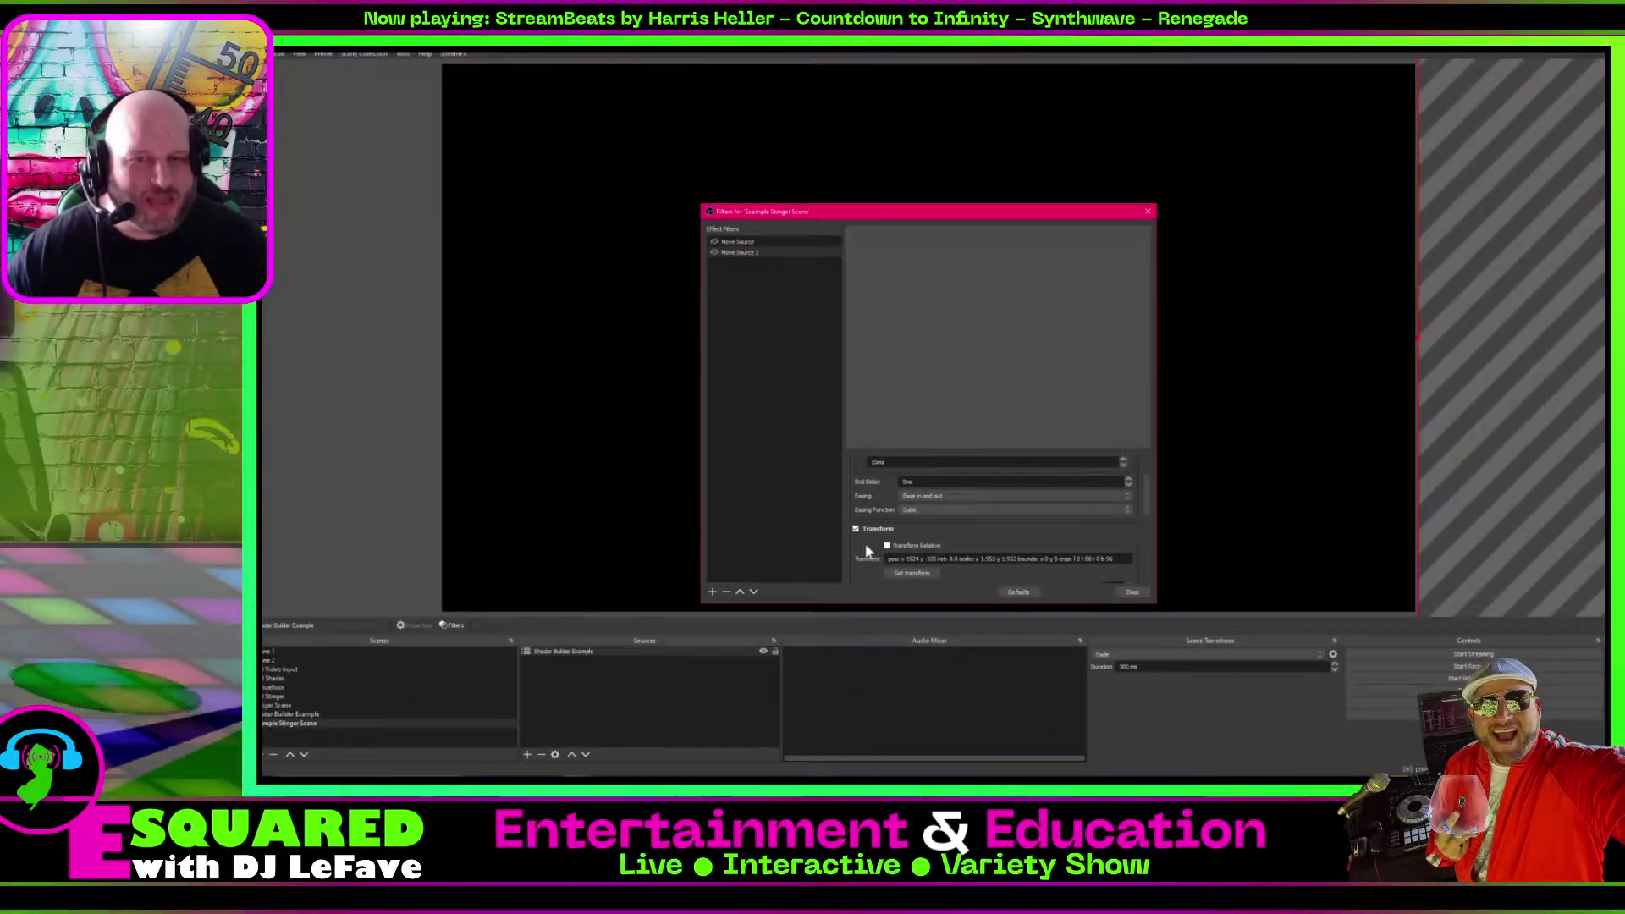
{"action": "scroll", "coordinate": [977, 465], "scroll_direction": "down", "scroll_amount": 2}
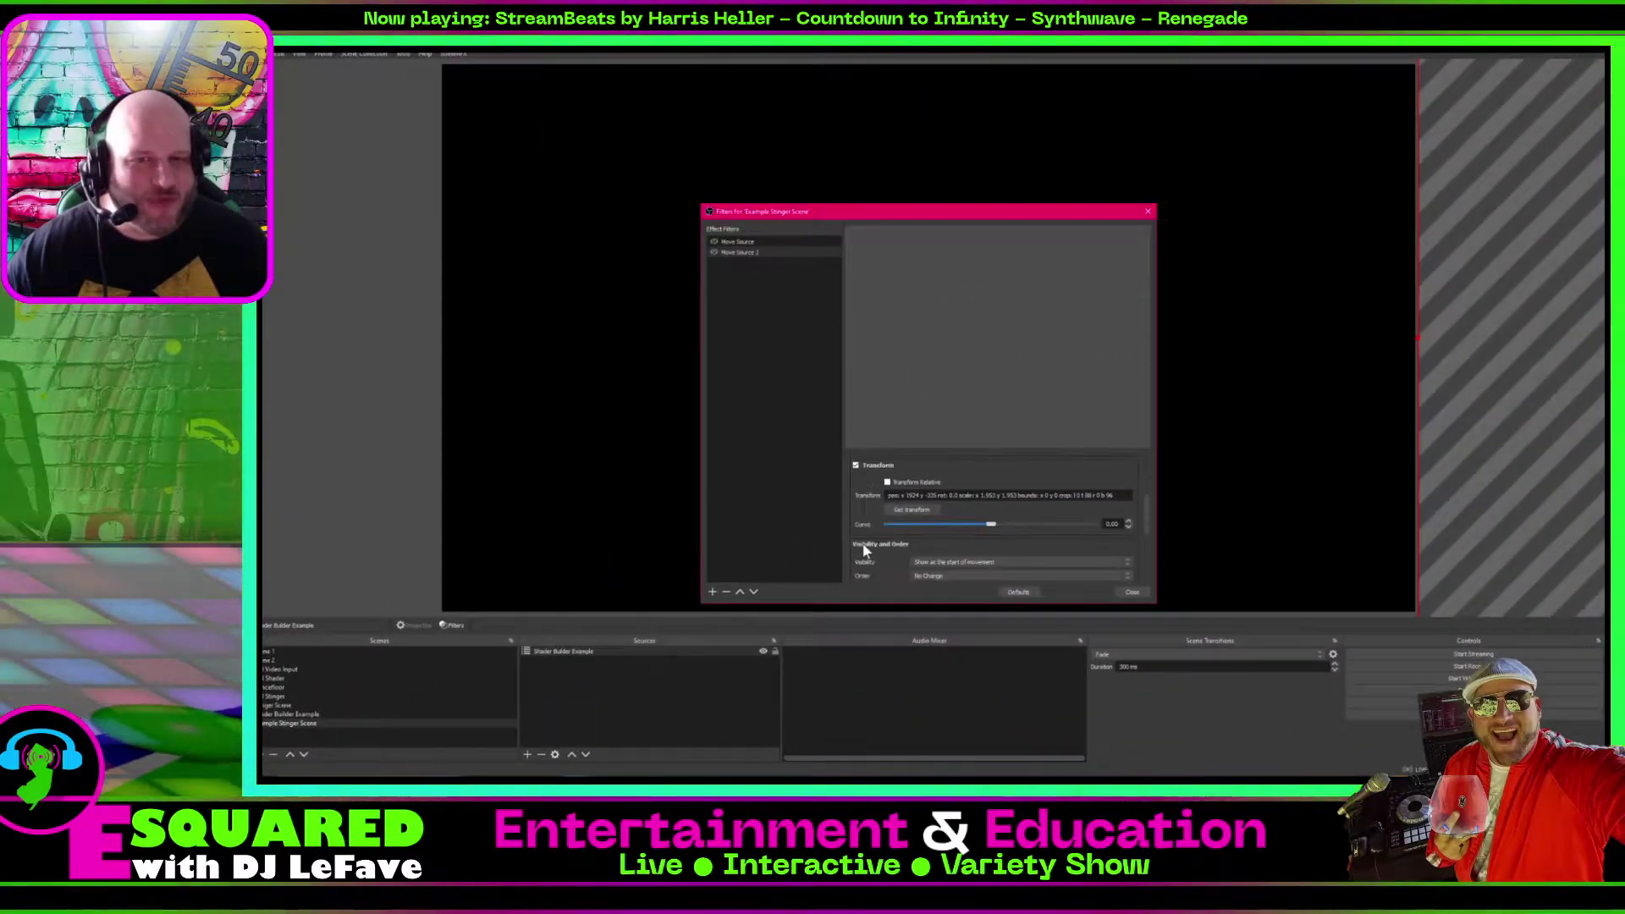
{"action": "left_click", "coordinate": [1552, 434]}
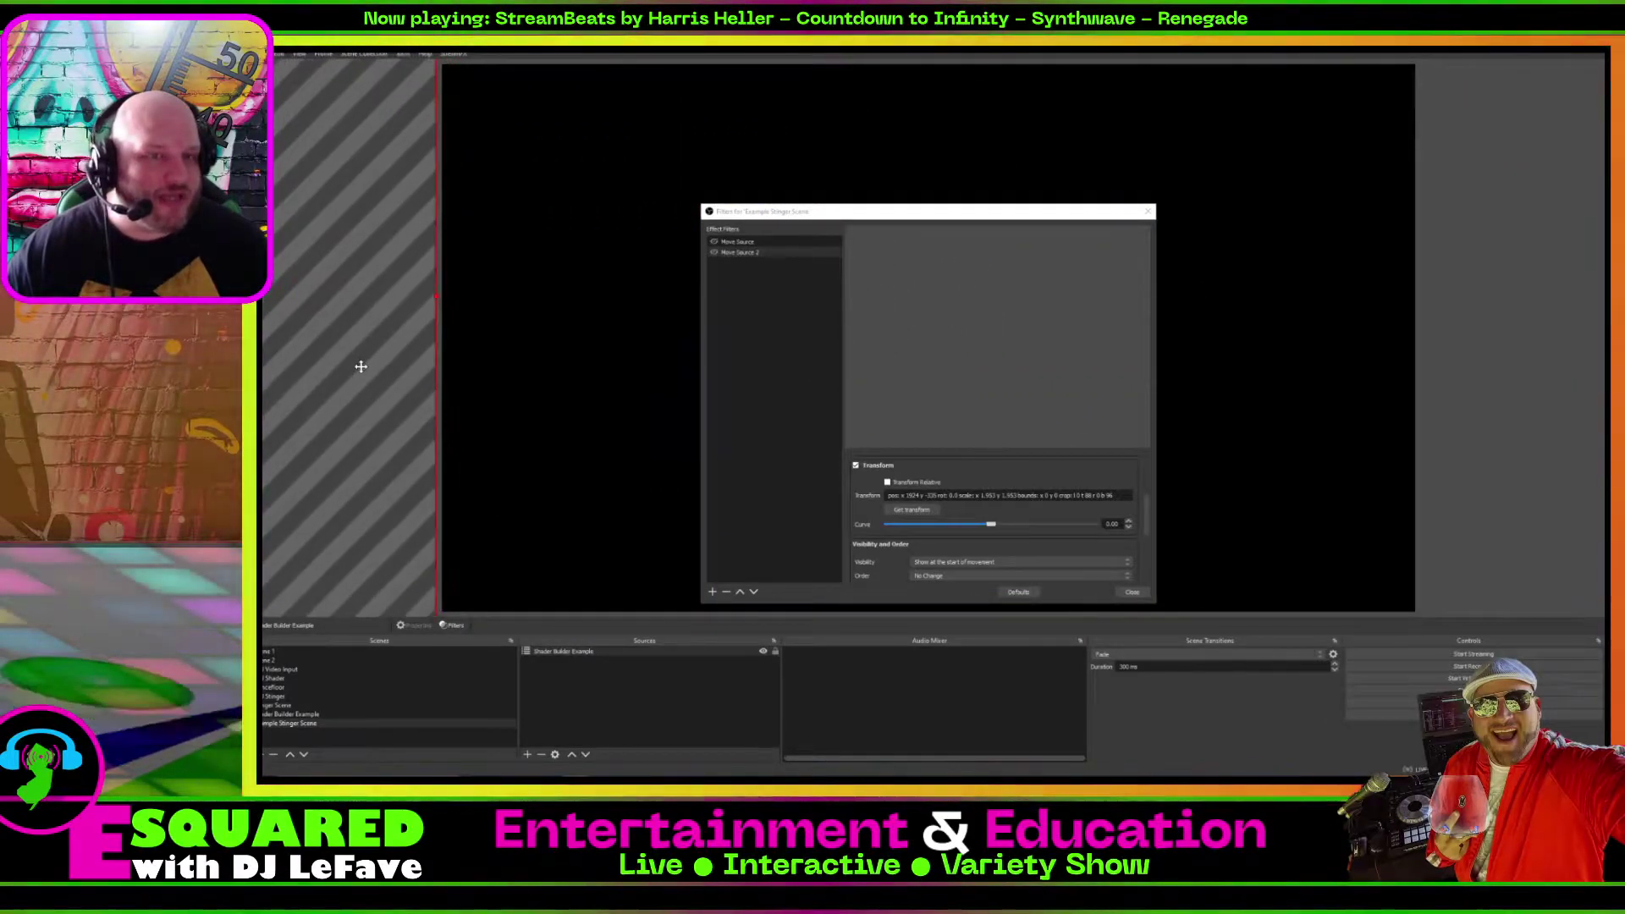
{"action": "right_click", "coordinate": [378, 355]}
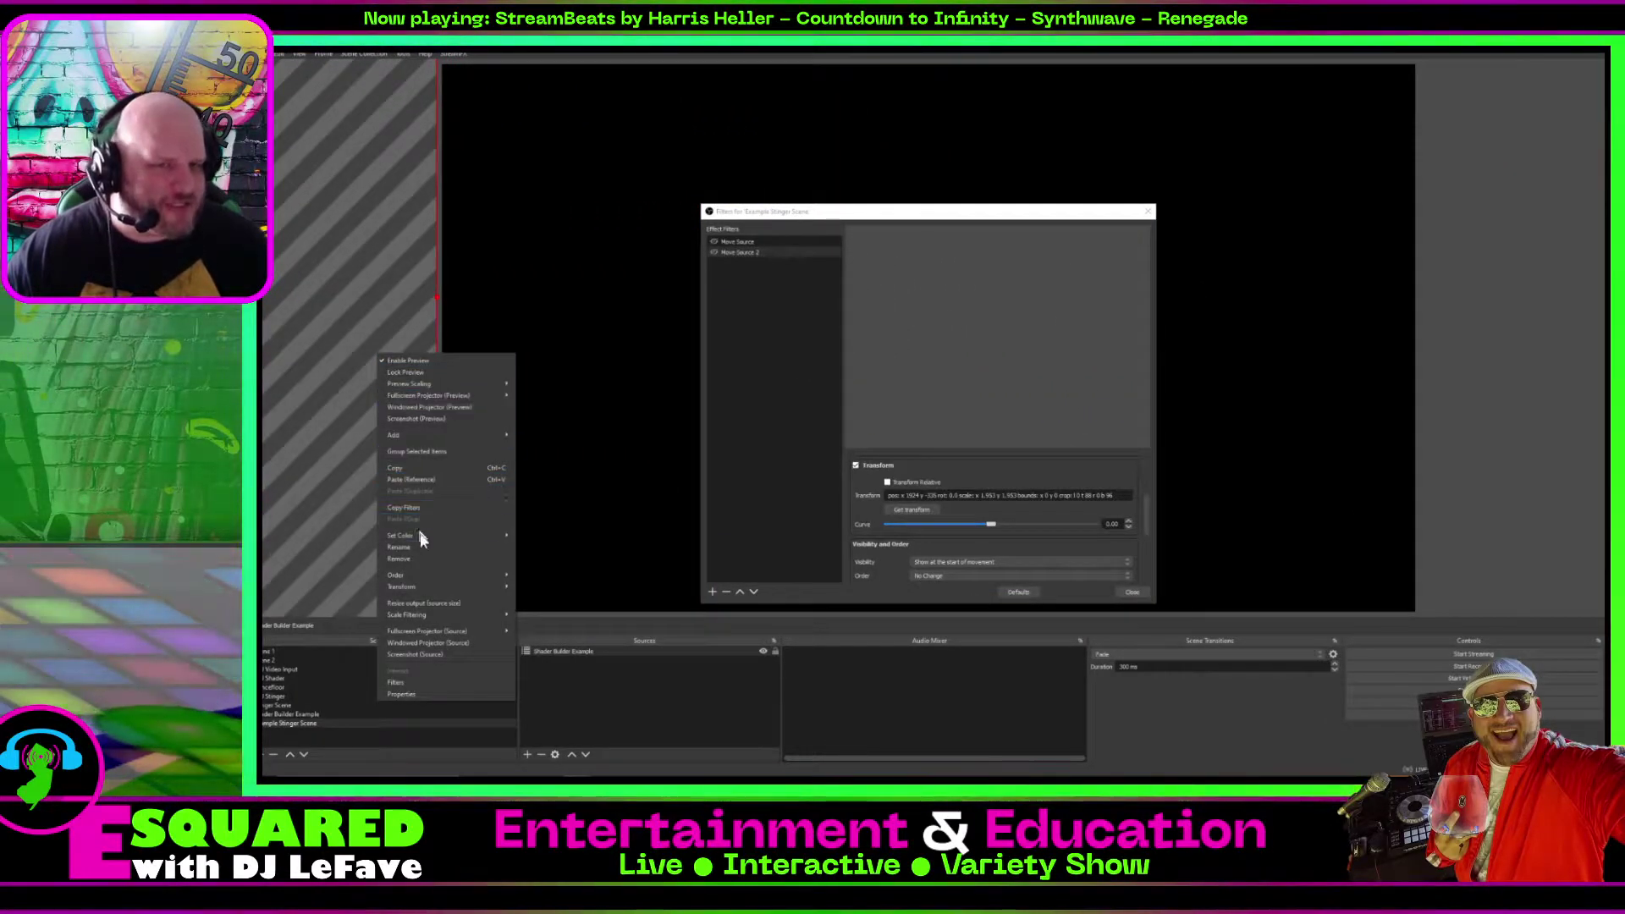
{"action": "mouse_move", "coordinate": [435, 587]}
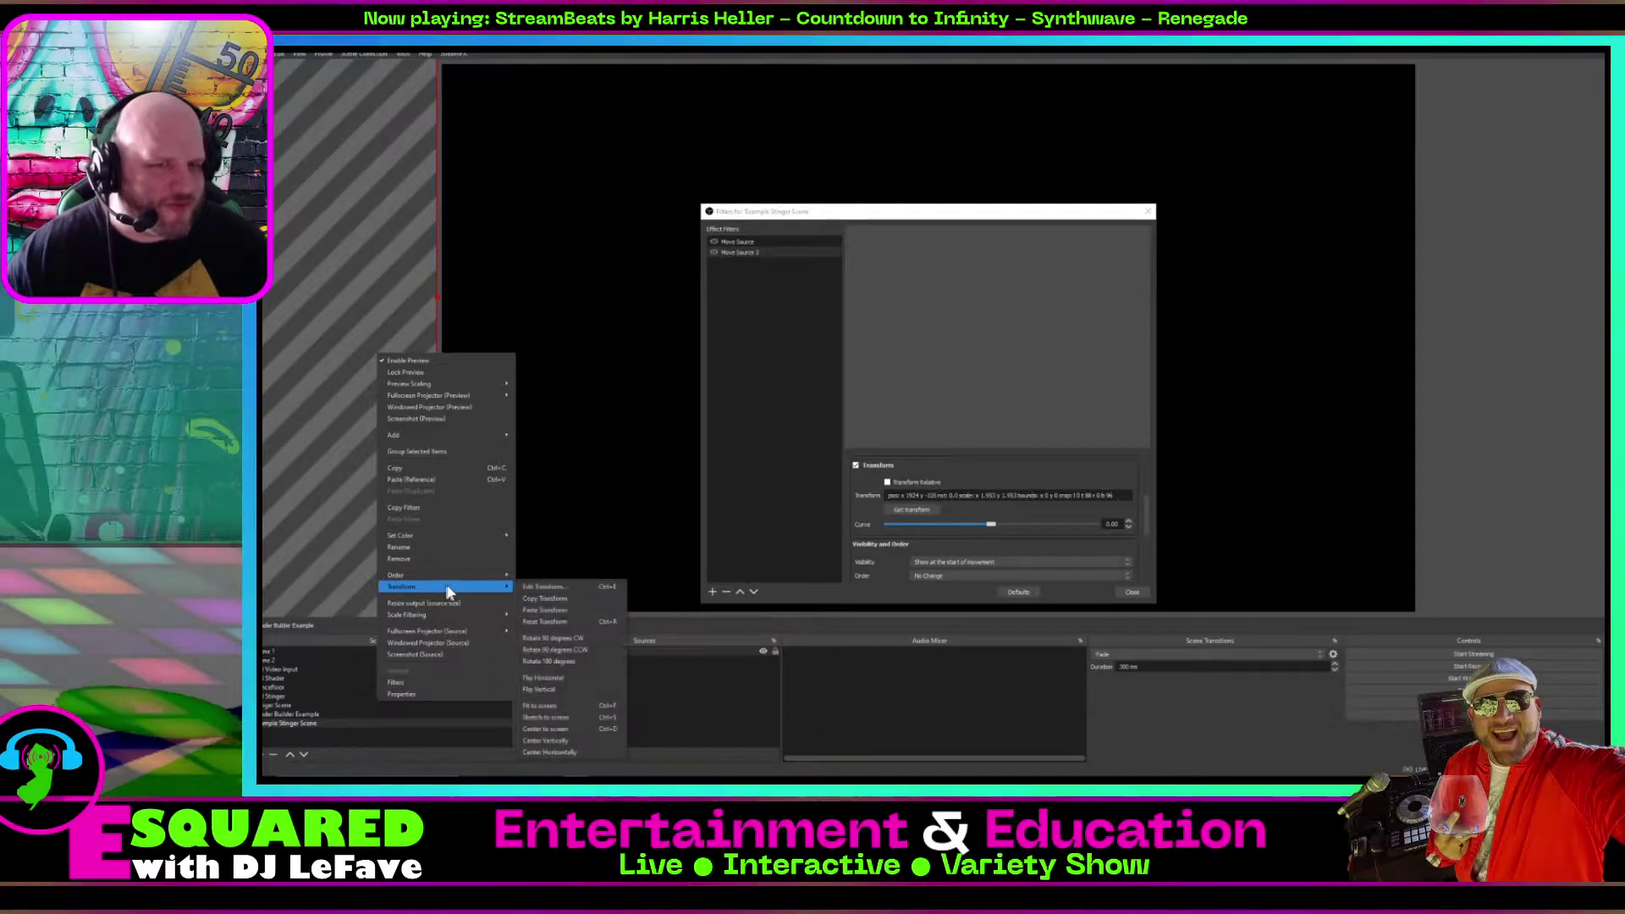
{"action": "left_click", "coordinate": [562, 741]}
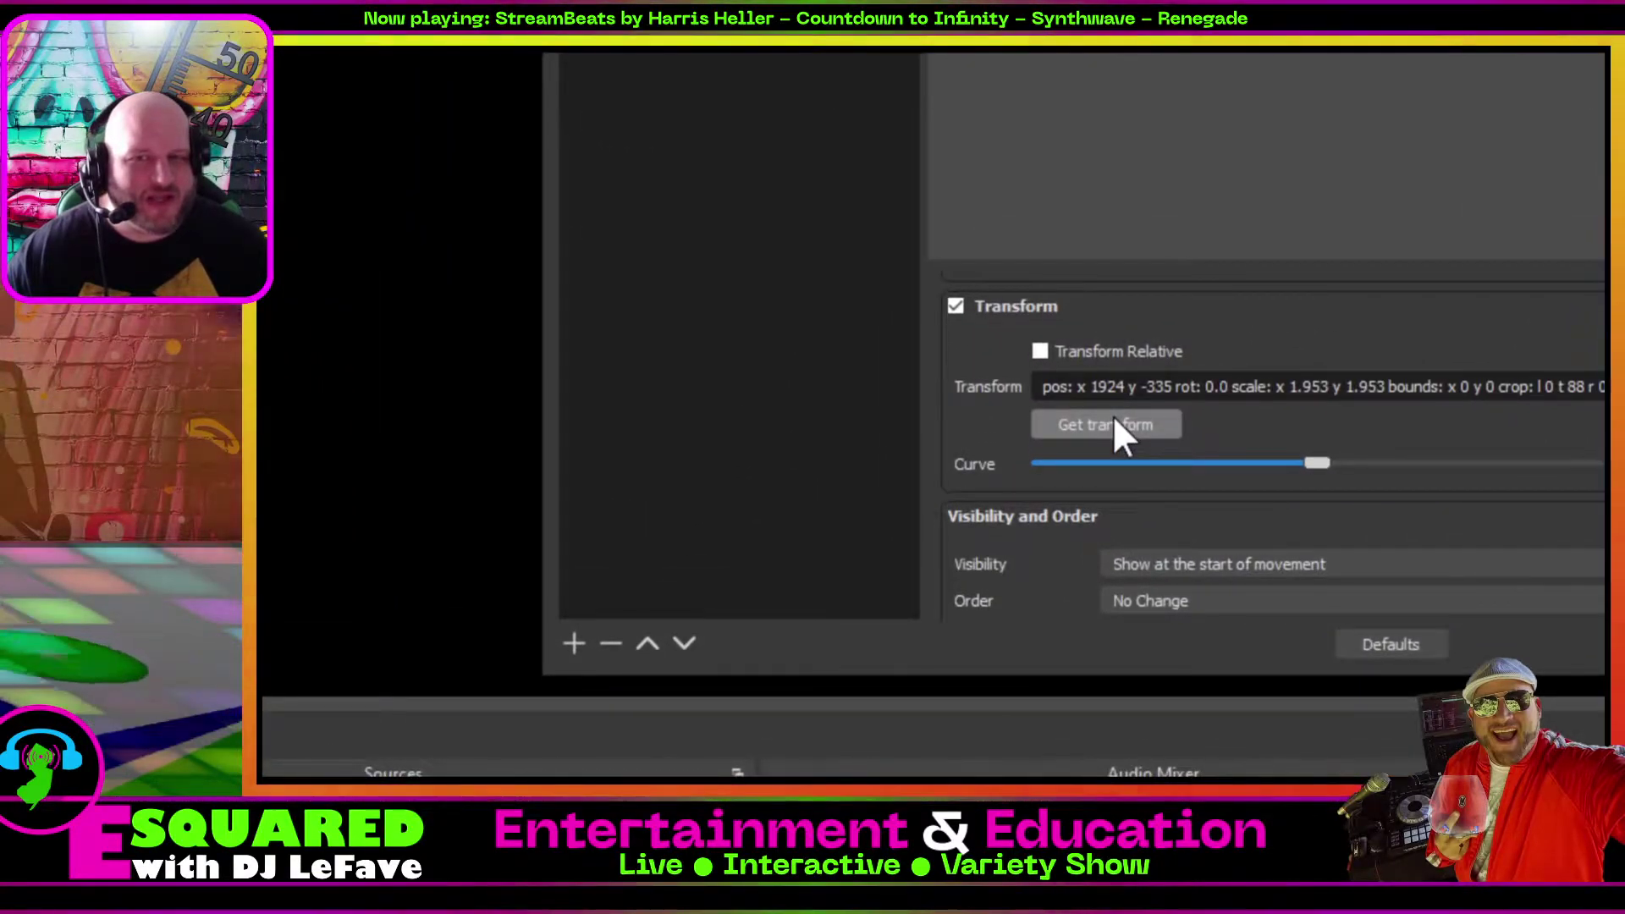
{"action": "left_click", "coordinate": [1113, 423]}
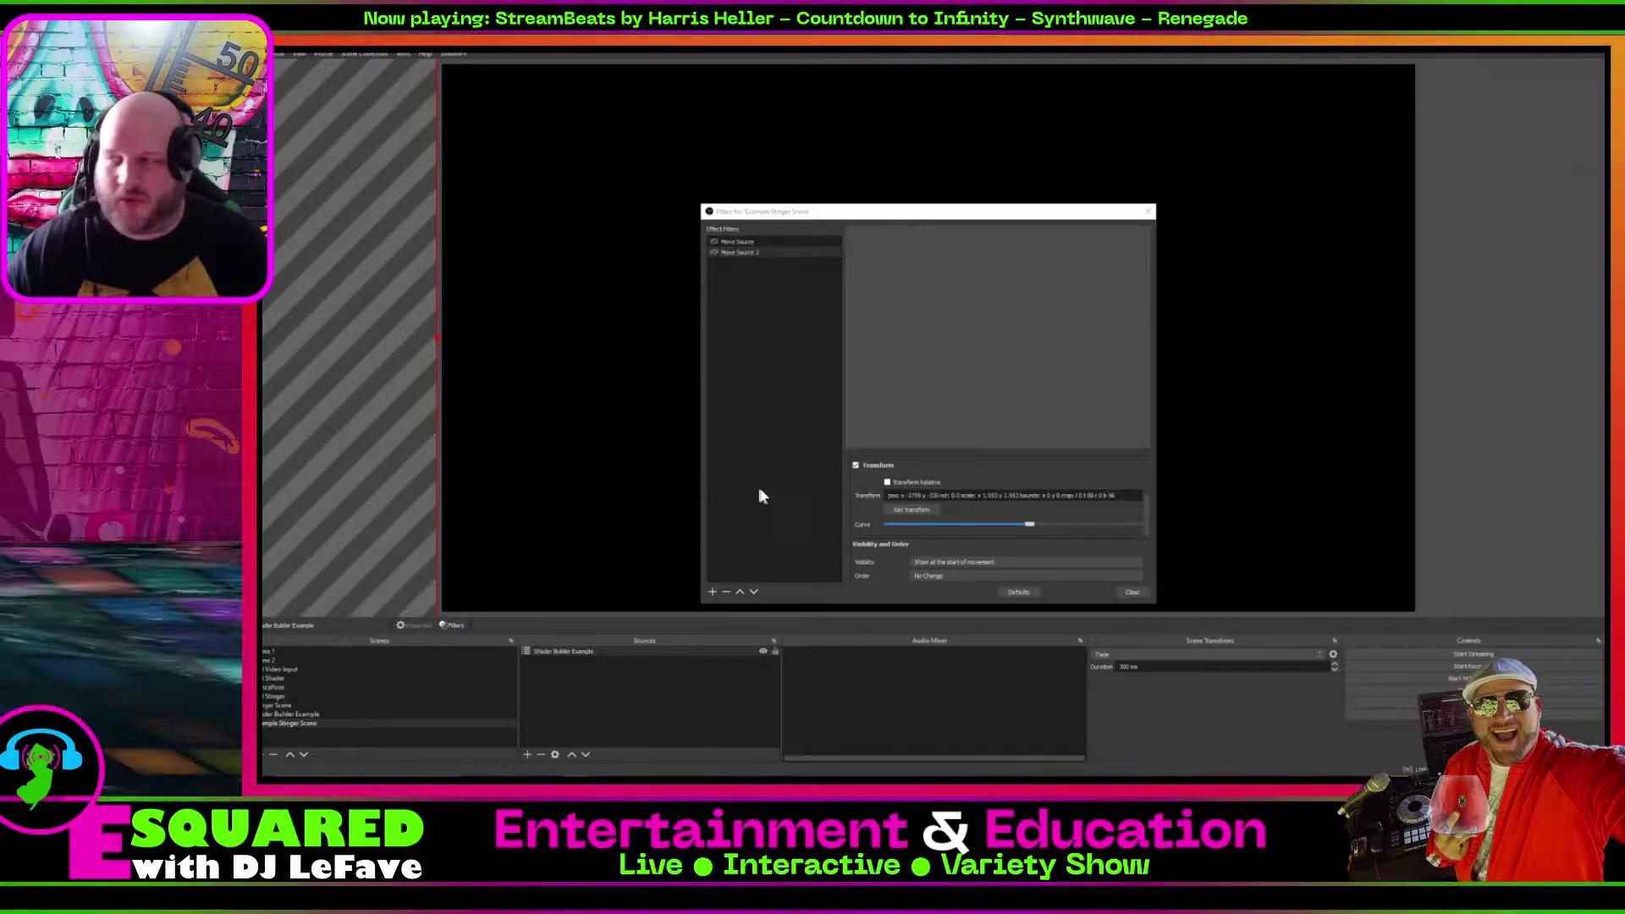
Change the Visibility option of Move Source 2 so that it hides the source.
{"action": "left_click", "coordinate": [859, 504]}
{"action": "scroll", "coordinate": [860, 506], "scroll_direction": "up", "scroll_amount": 5}
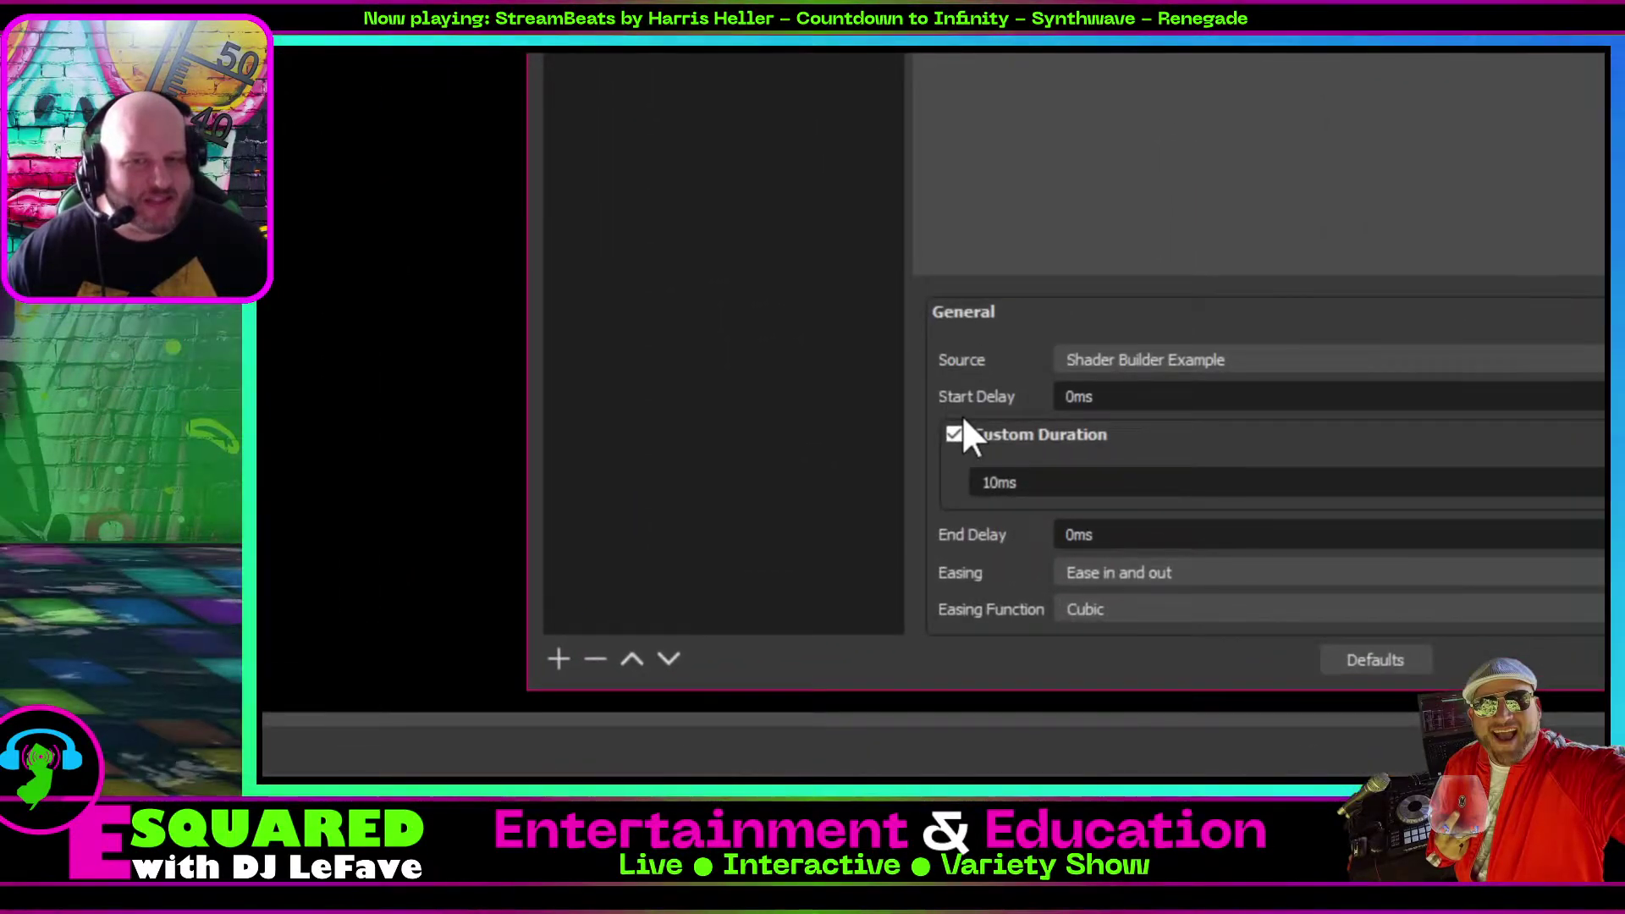
{"action": "scroll", "coordinate": [861, 508], "scroll_direction": "down", "scroll_amount": 6}
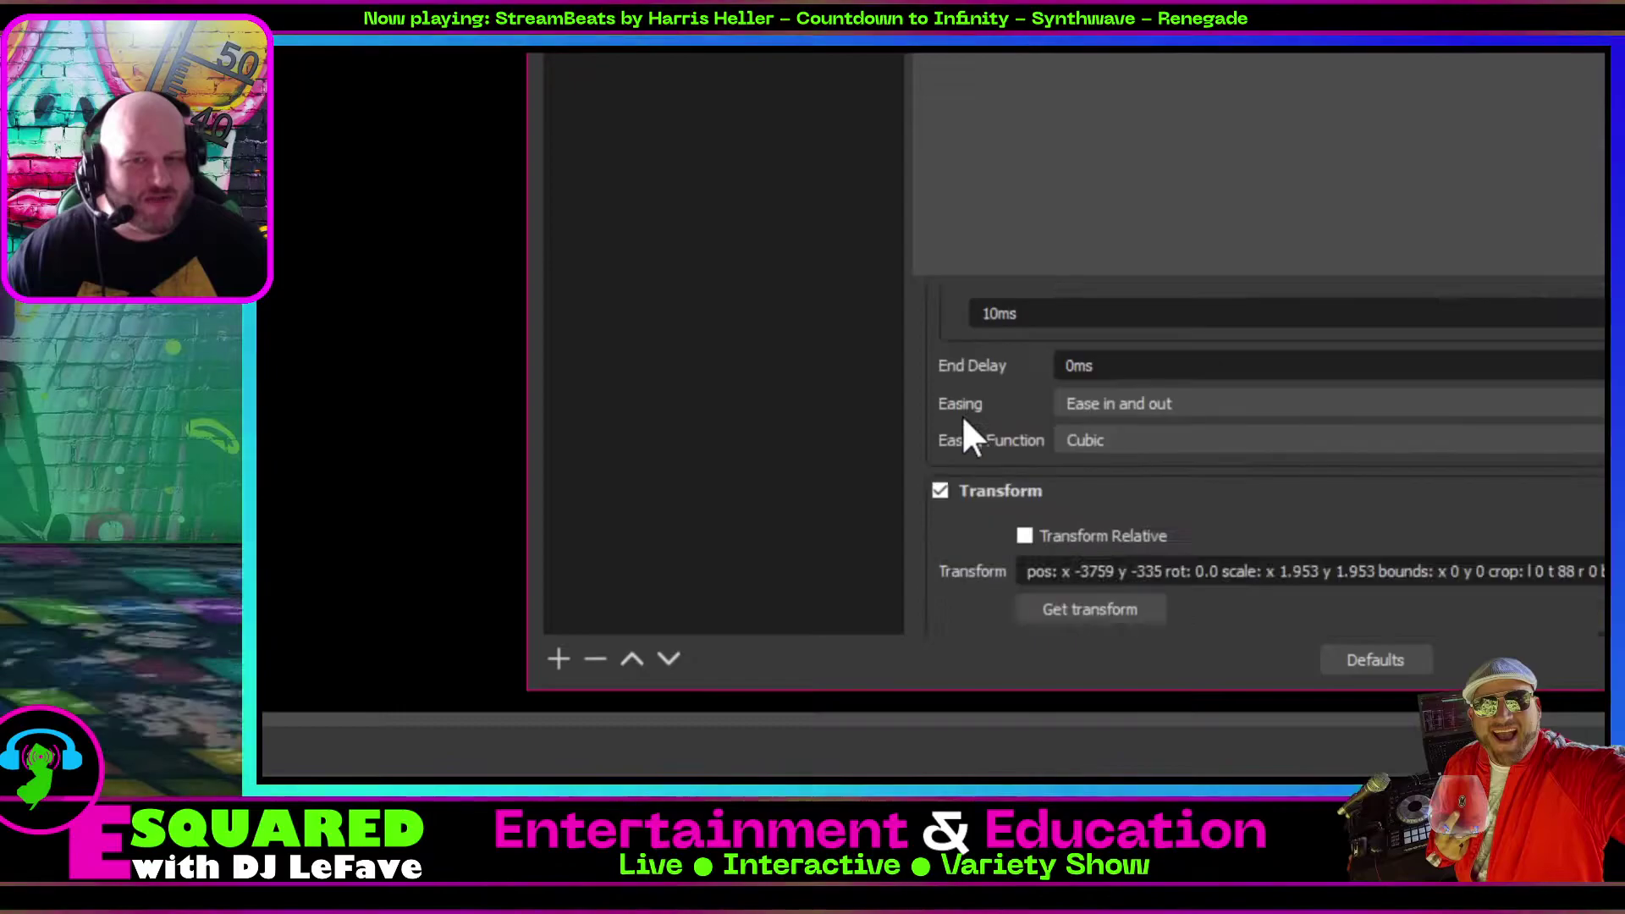
{"action": "scroll", "coordinate": [971, 434], "scroll_direction": "down", "scroll_amount": 2}
{"action": "left_click", "coordinate": [1224, 417]}
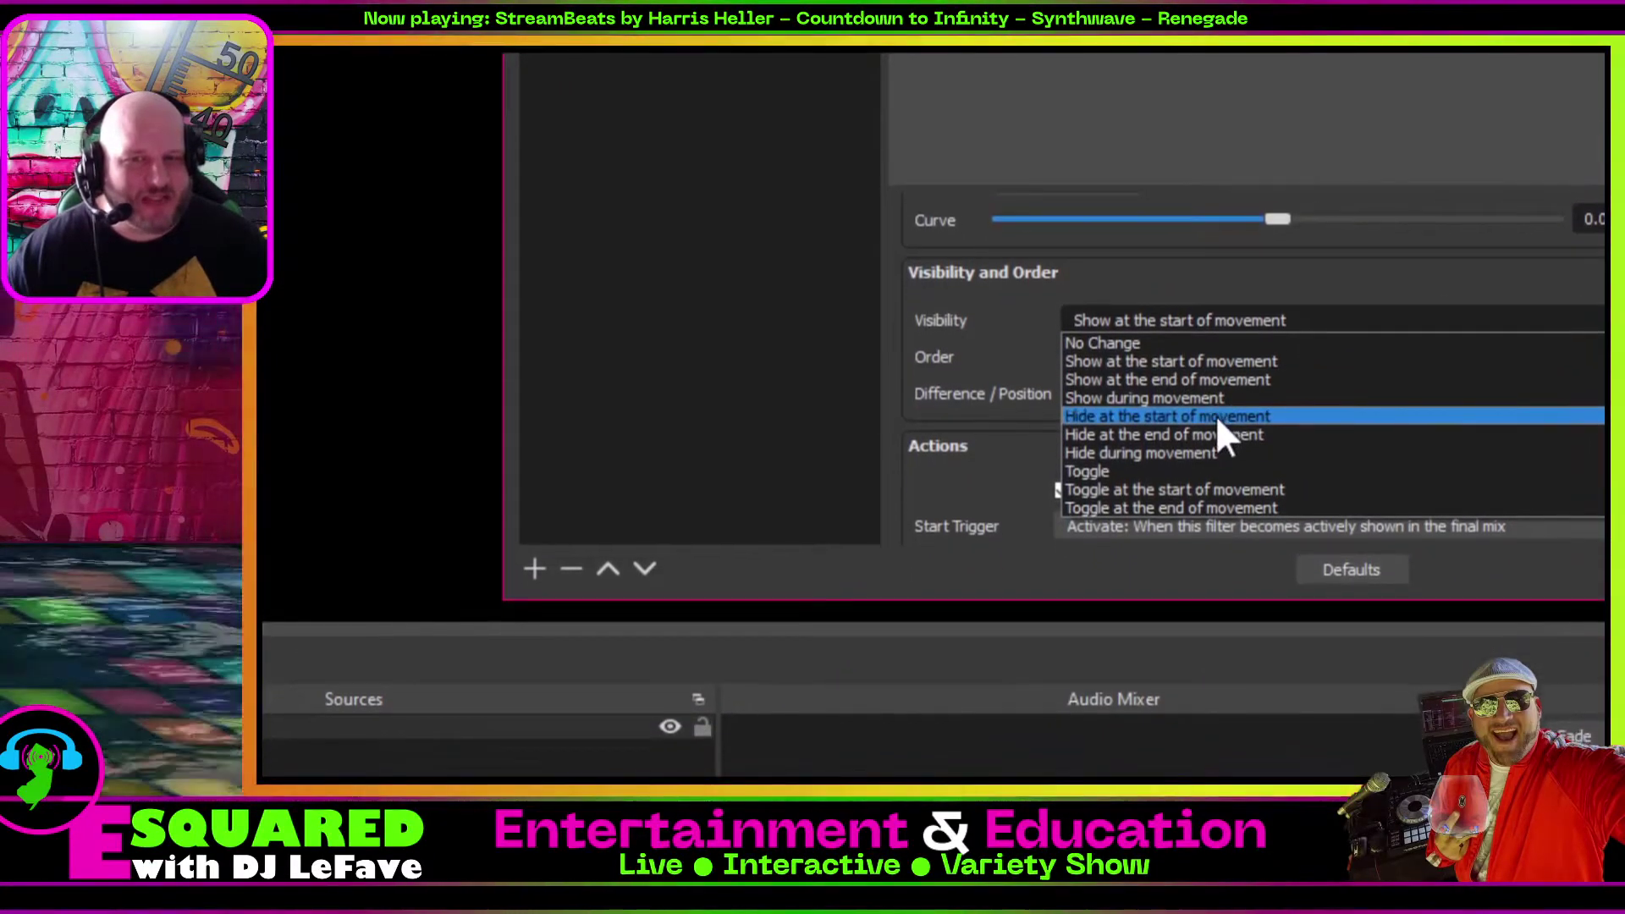
{"action": "left_click", "coordinate": [1215, 489]}
Set the start trigger of Move Source 2 to None, so it only starts by hotkey or next move.
{"action": "scroll", "coordinate": [1122, 425], "scroll_direction": "down", "scroll_amount": 3}
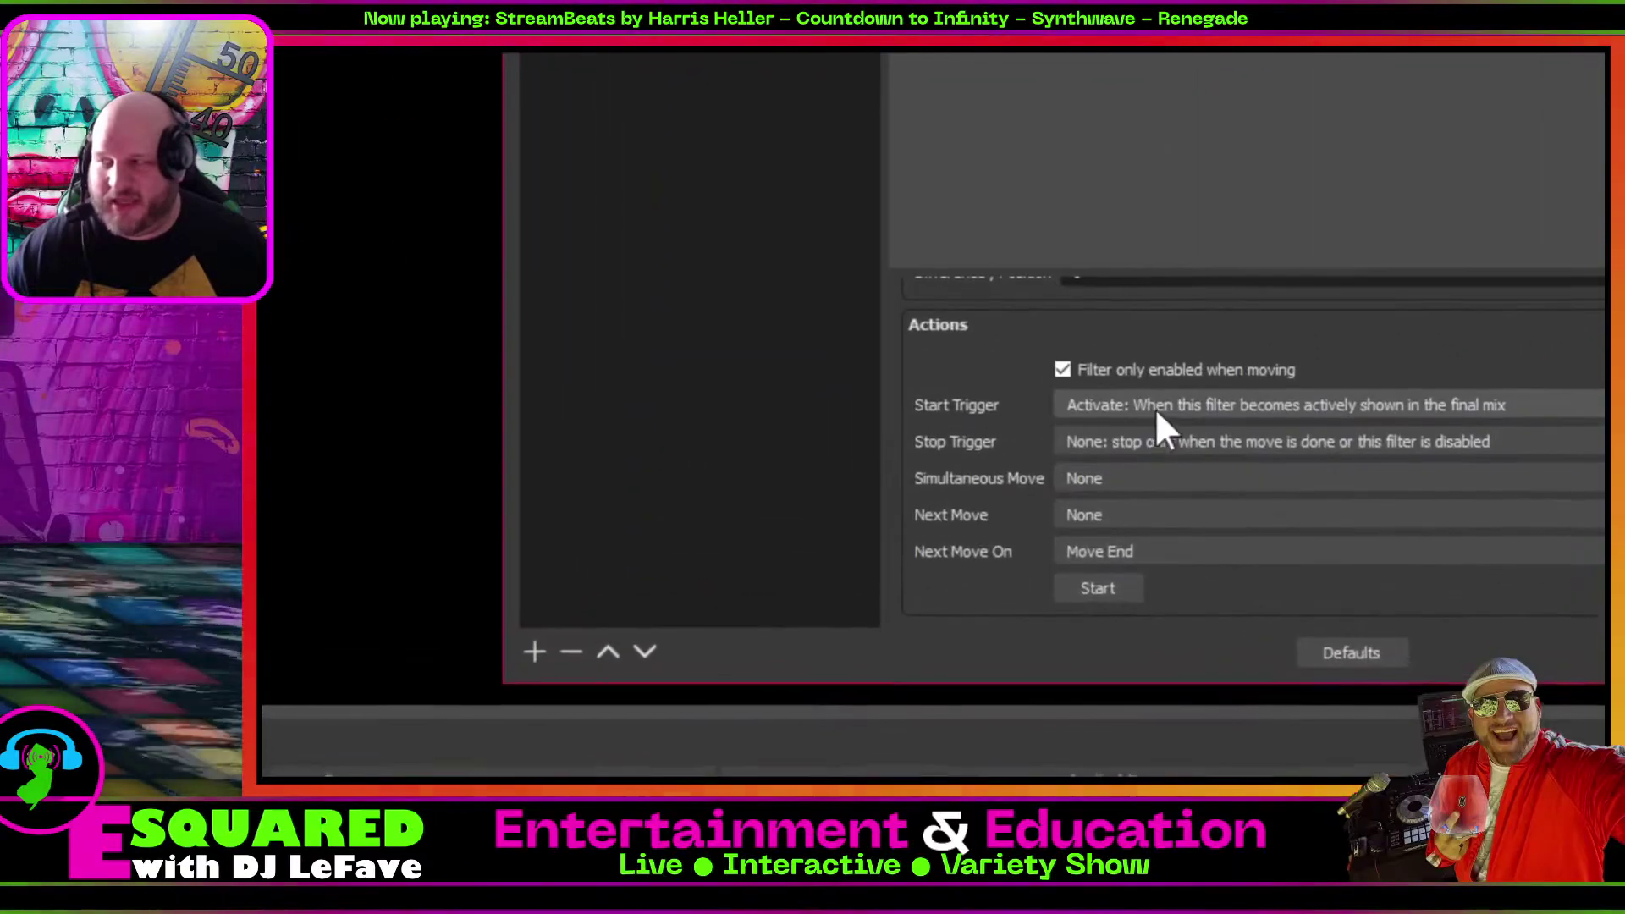
{"action": "left_click", "coordinate": [946, 500]}
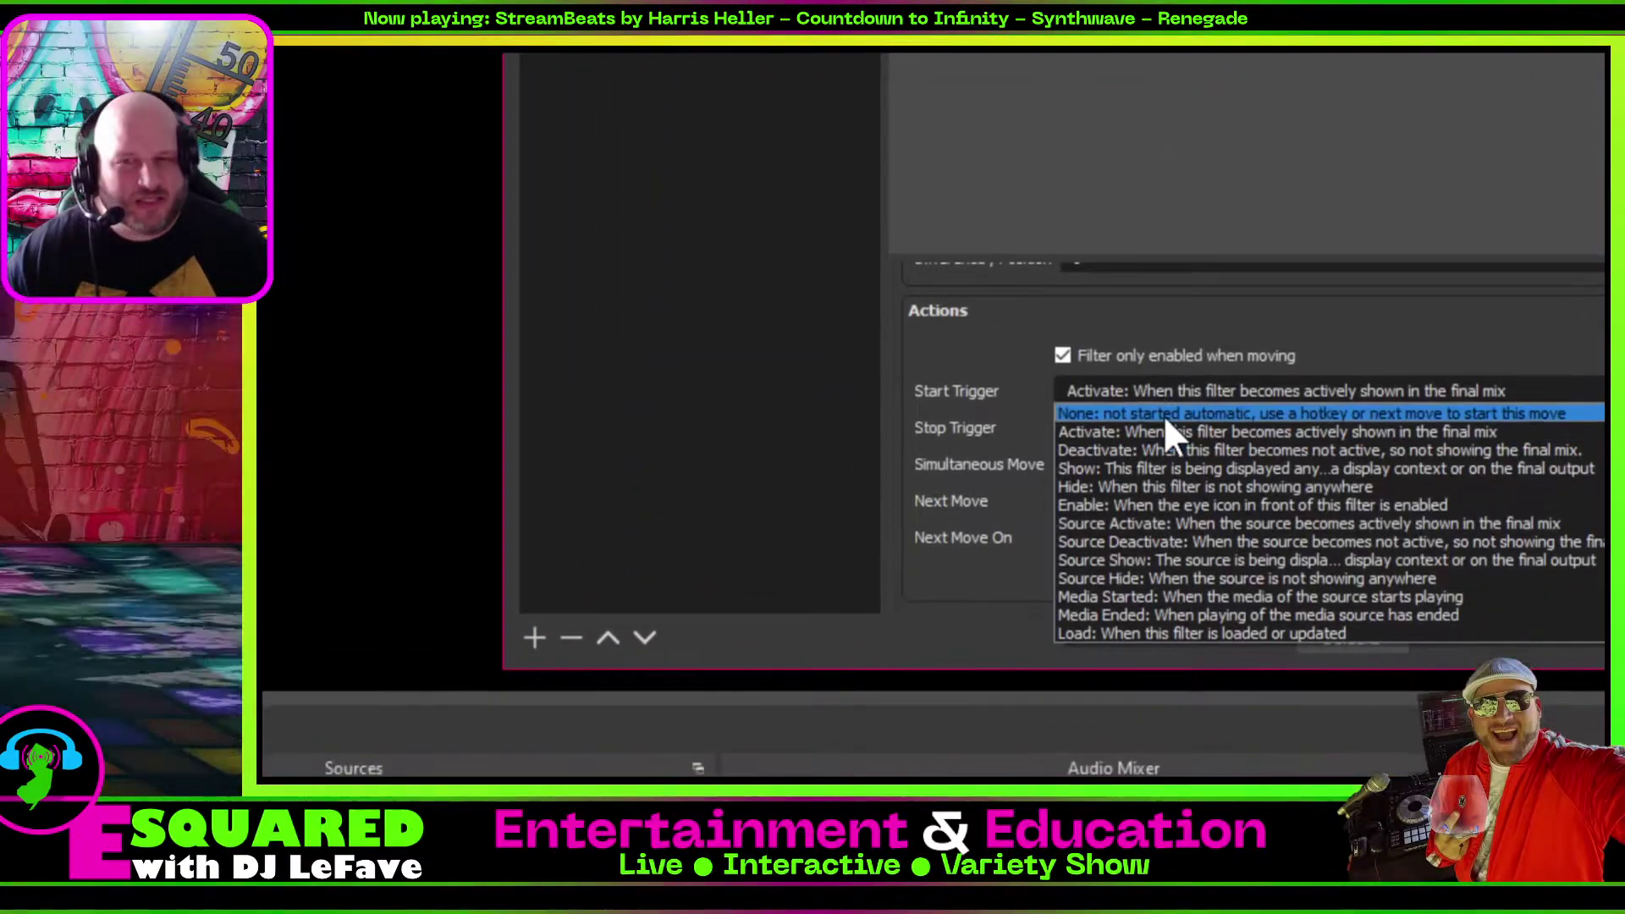
{"action": "left_click", "coordinate": [1168, 417]}
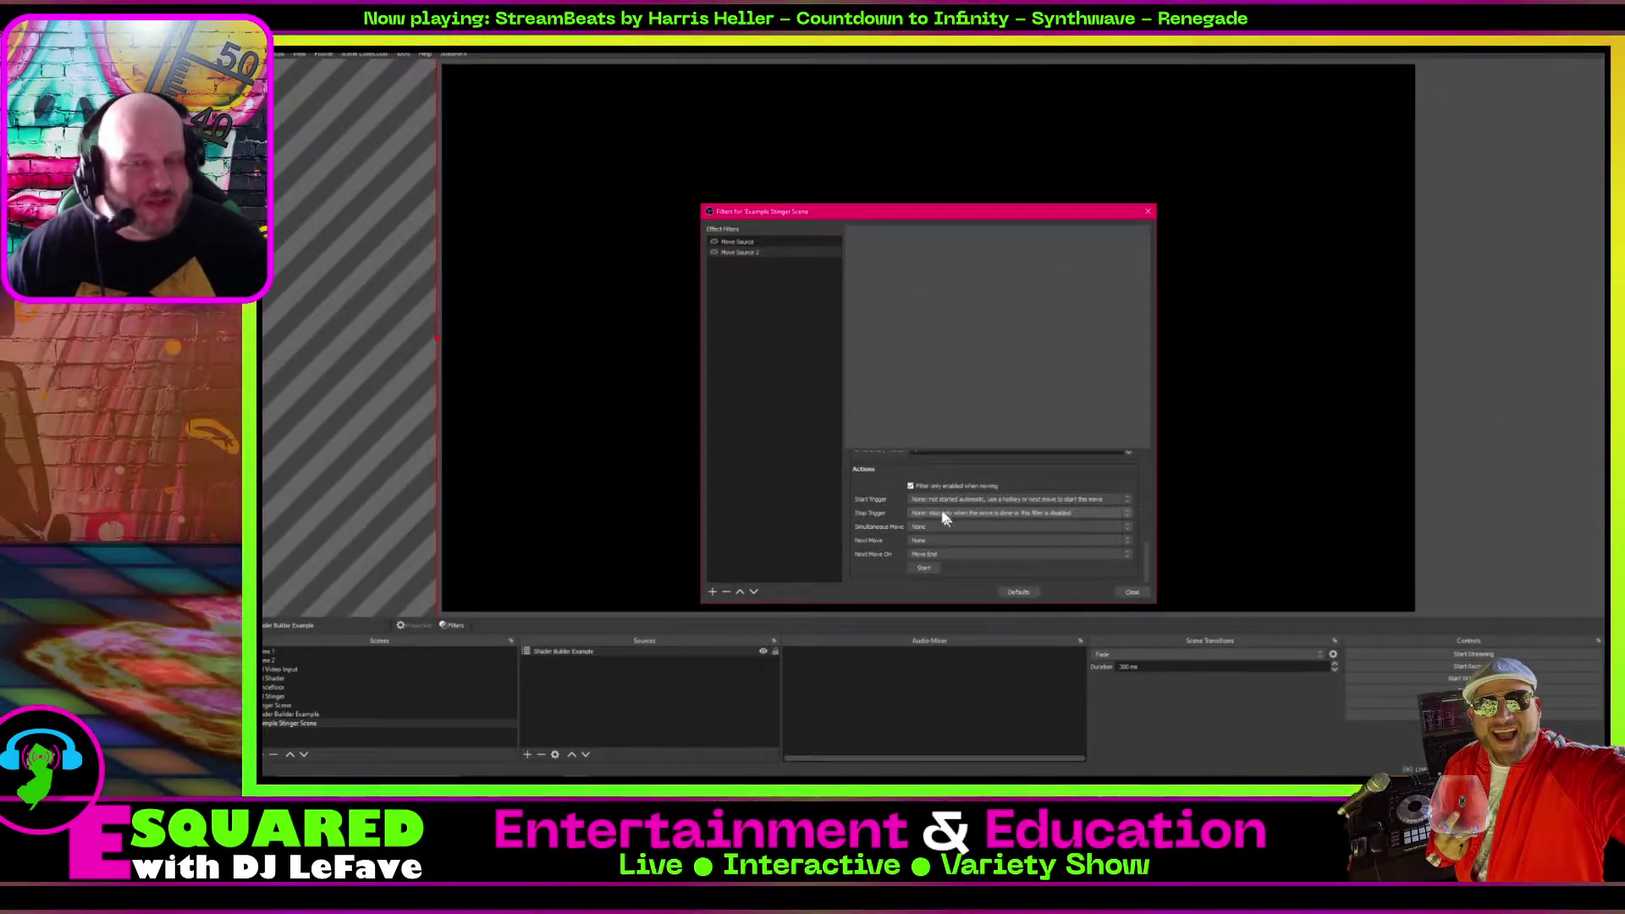
Set the next move of the original Move Source filter to Move Source 2.
{"action": "left_click", "coordinate": [750, 243]}
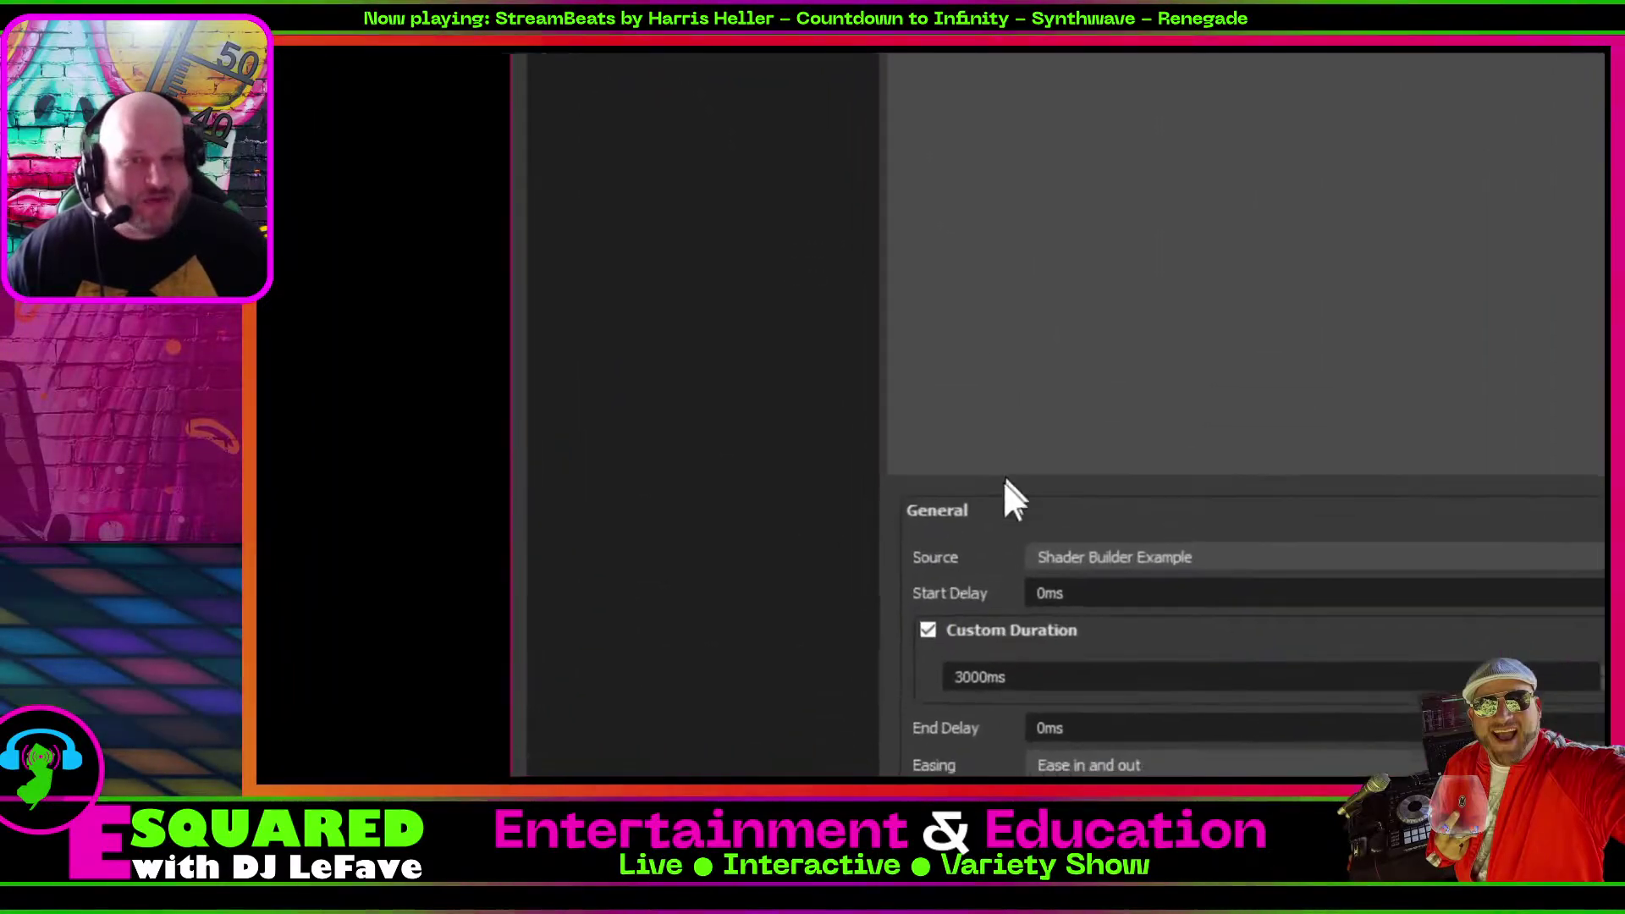
{"action": "scroll", "coordinate": [899, 483], "scroll_direction": "down", "scroll_amount": 5}
{"action": "scroll", "coordinate": [1019, 422], "scroll_direction": "down", "scroll_amount": 3}
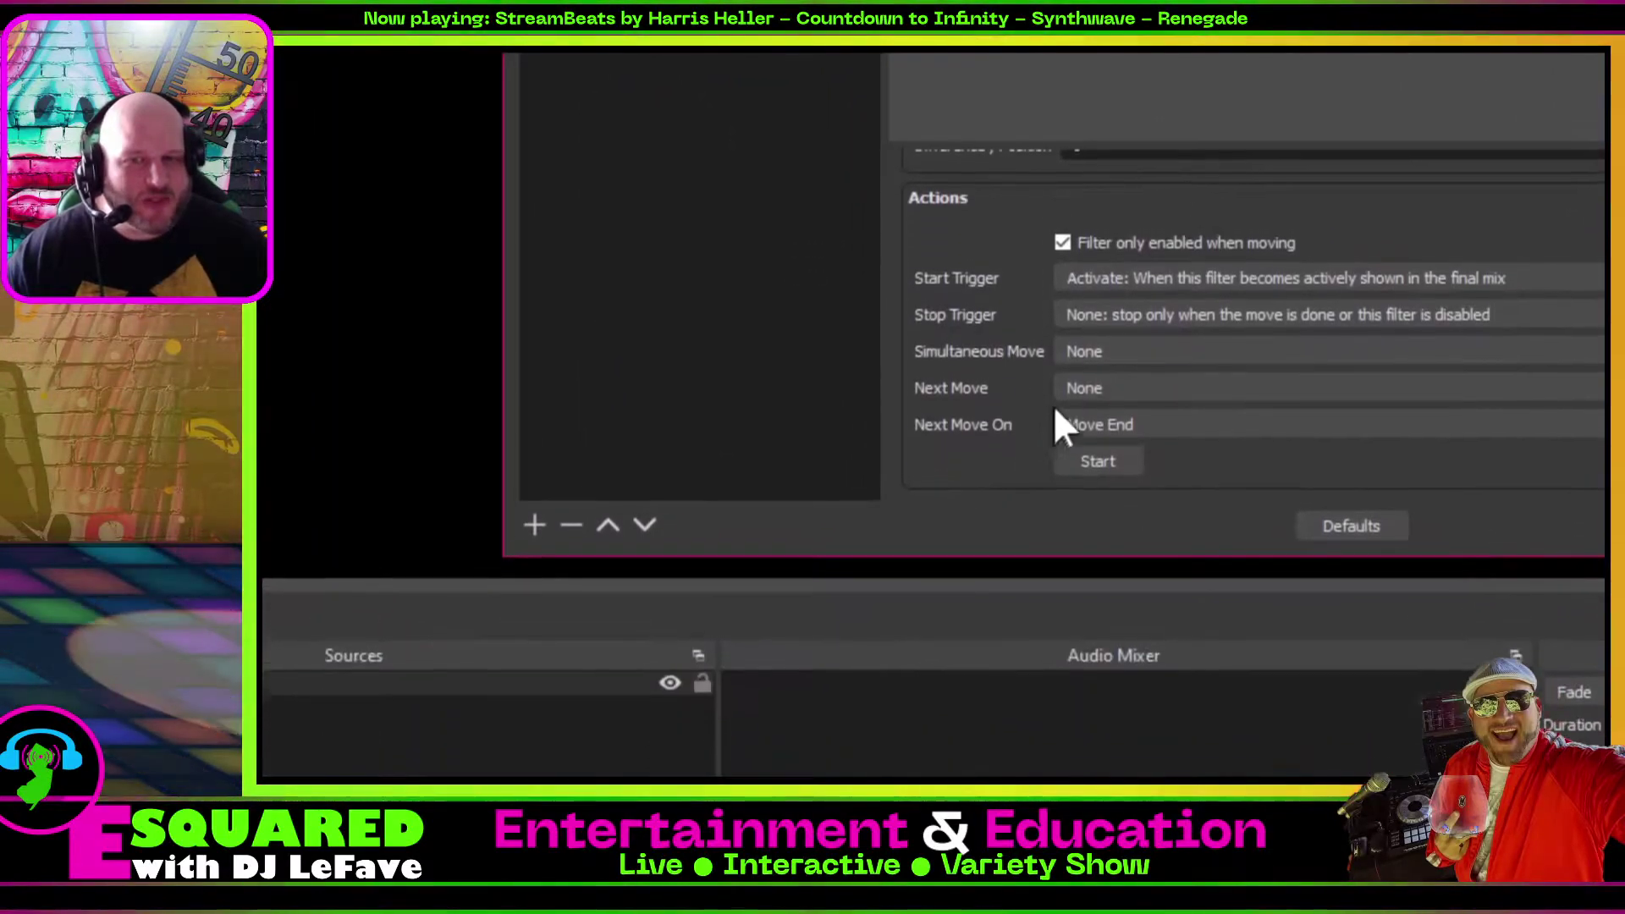
{"action": "left_click", "coordinate": [1107, 421]}
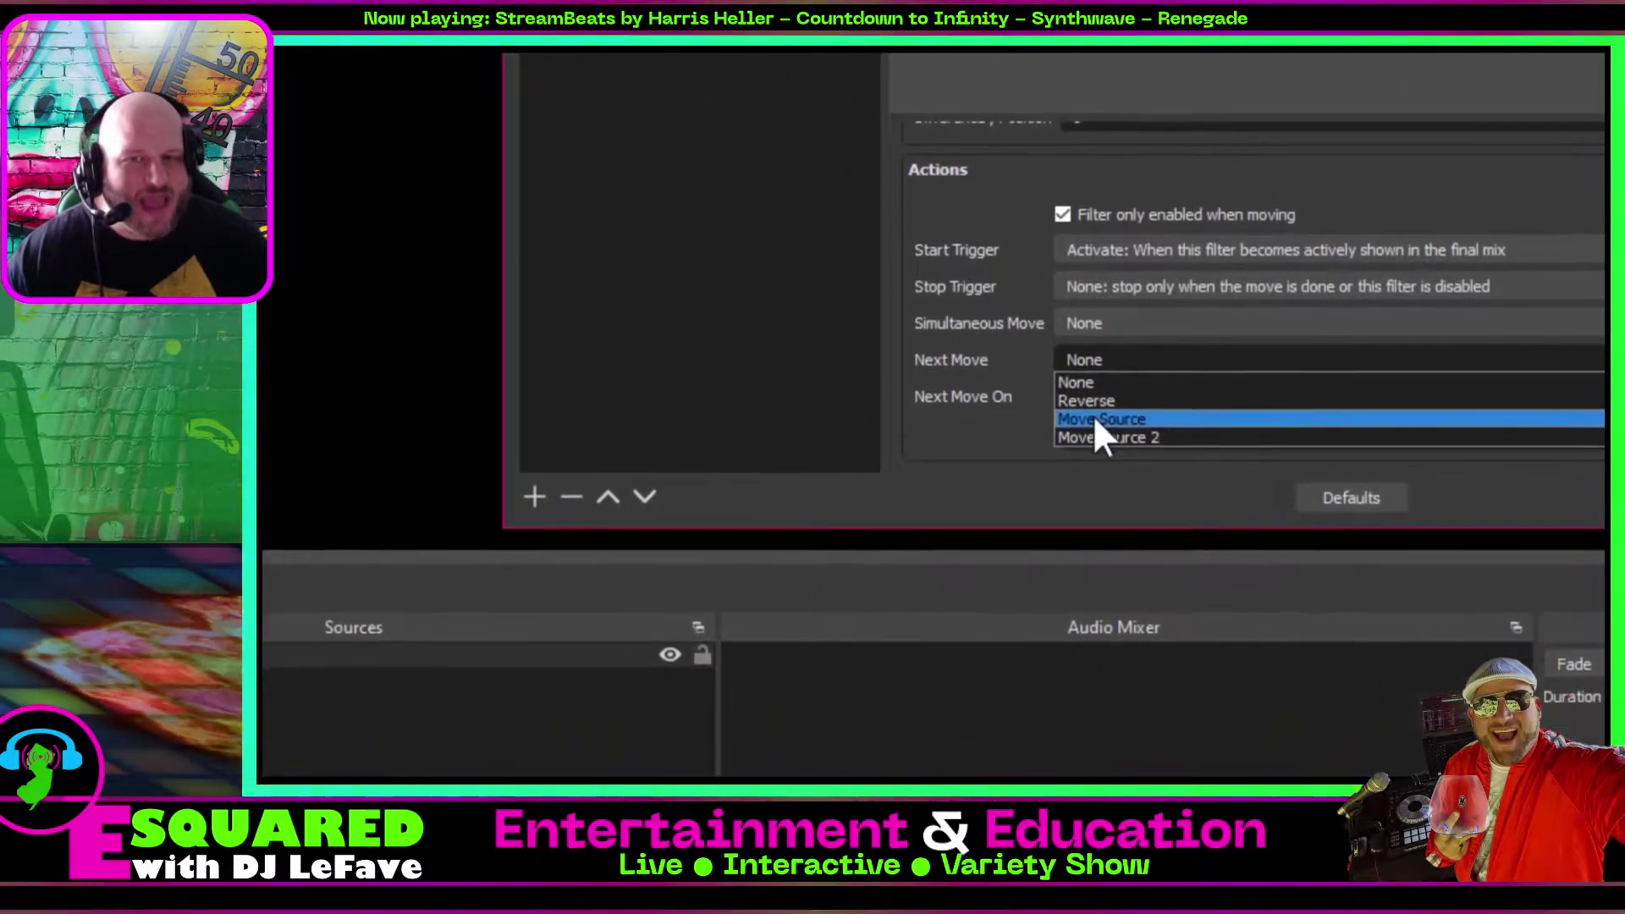
{"action": "left_click", "coordinate": [1100, 425]}
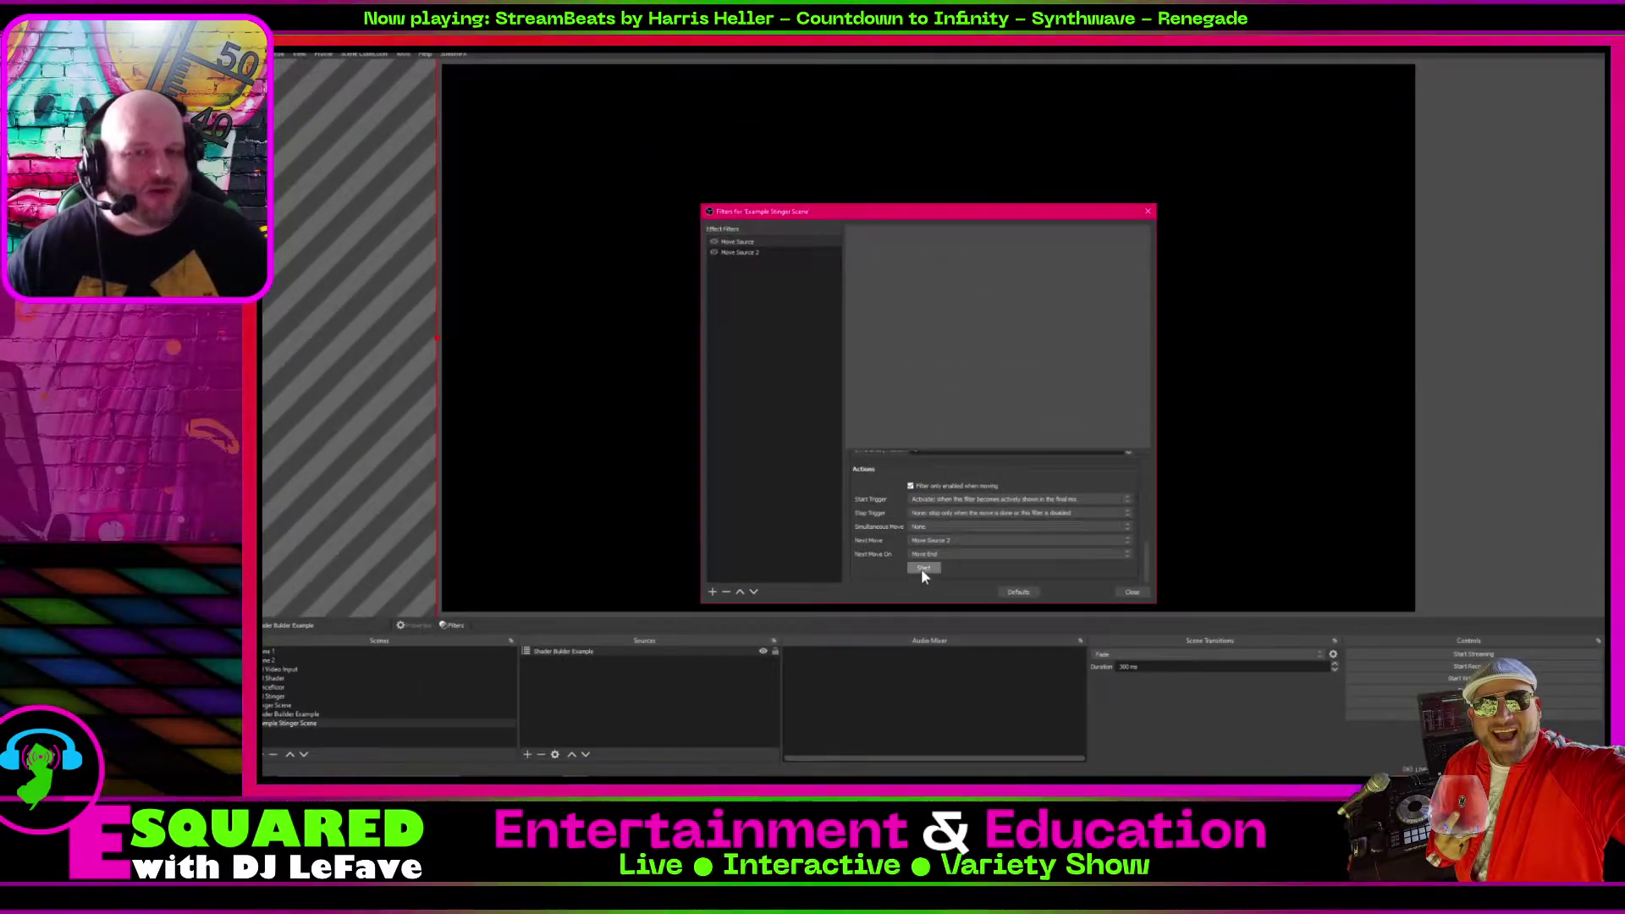
Run the Move Source animation several times to test the sweep and return, and close the scene's filters.
{"action": "left_click", "coordinate": [922, 568]}
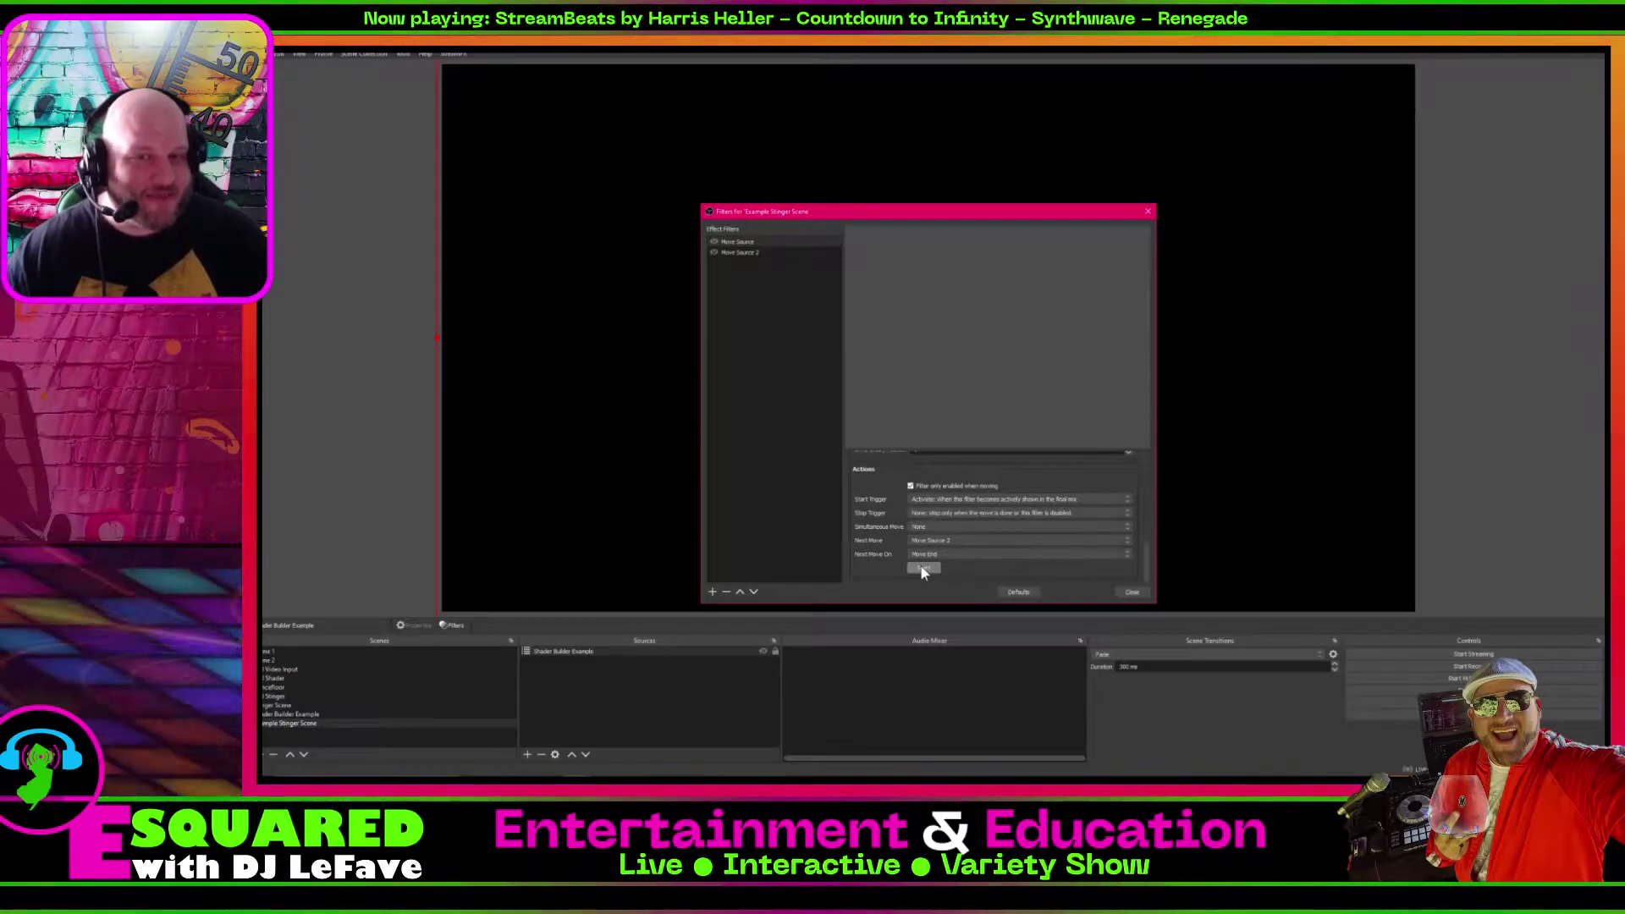
{"action": "left_click", "coordinate": [922, 568]}
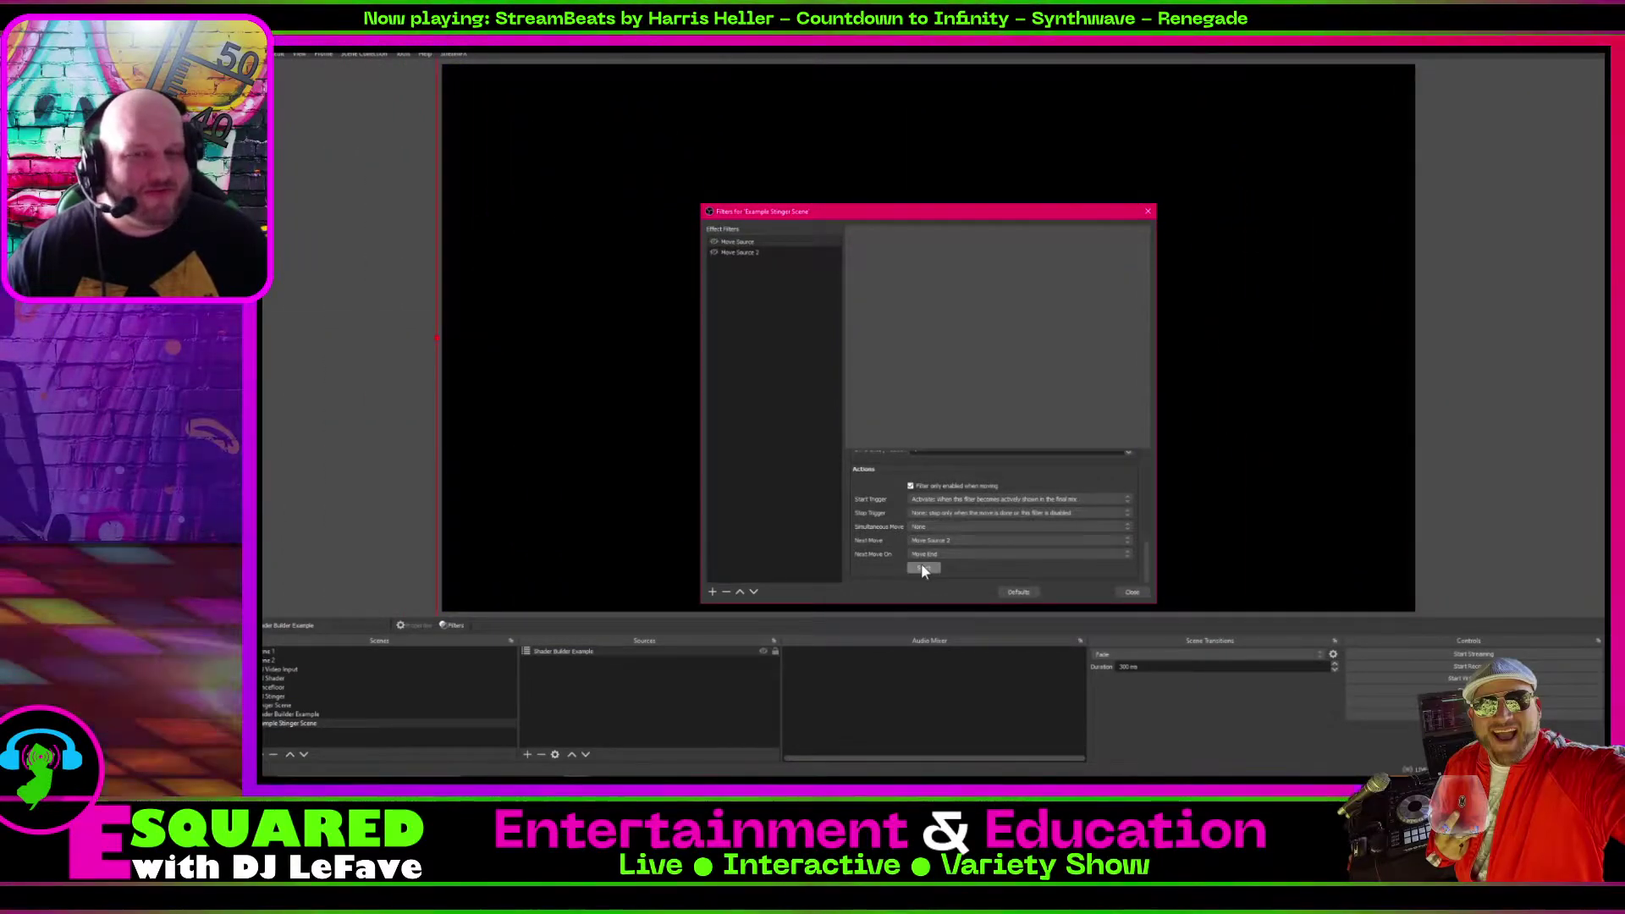
{"action": "left_click", "coordinate": [922, 566]}
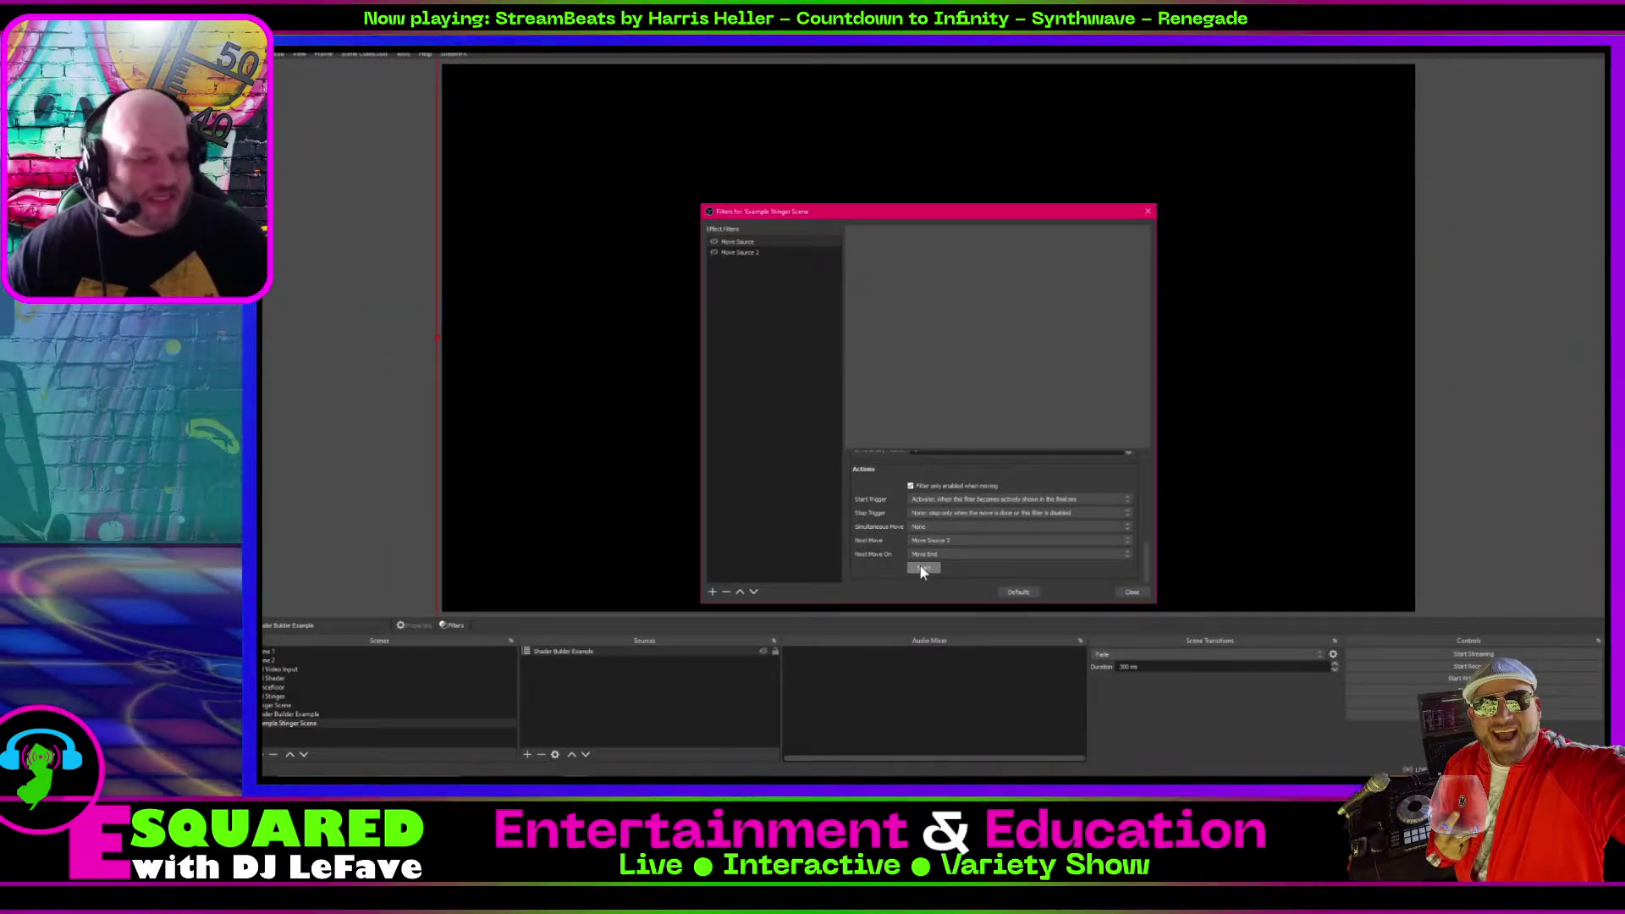
{"action": "left_click", "coordinate": [1132, 594]}
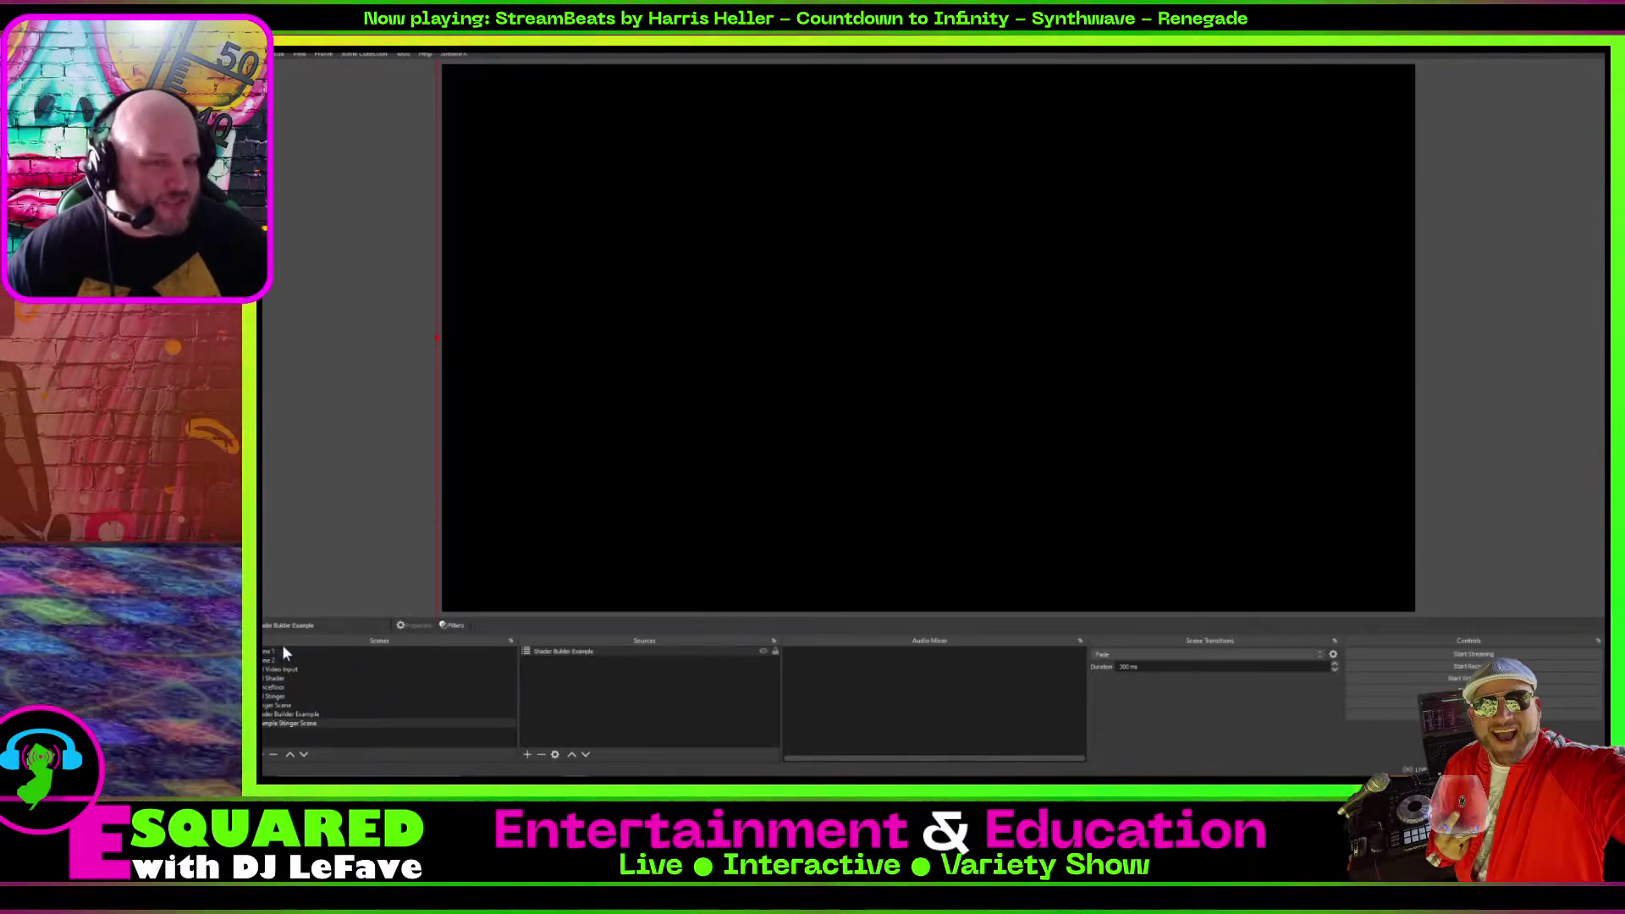
Remove the Stinger Scene source from Scene 1.
{"action": "left_click", "coordinate": [284, 651]}
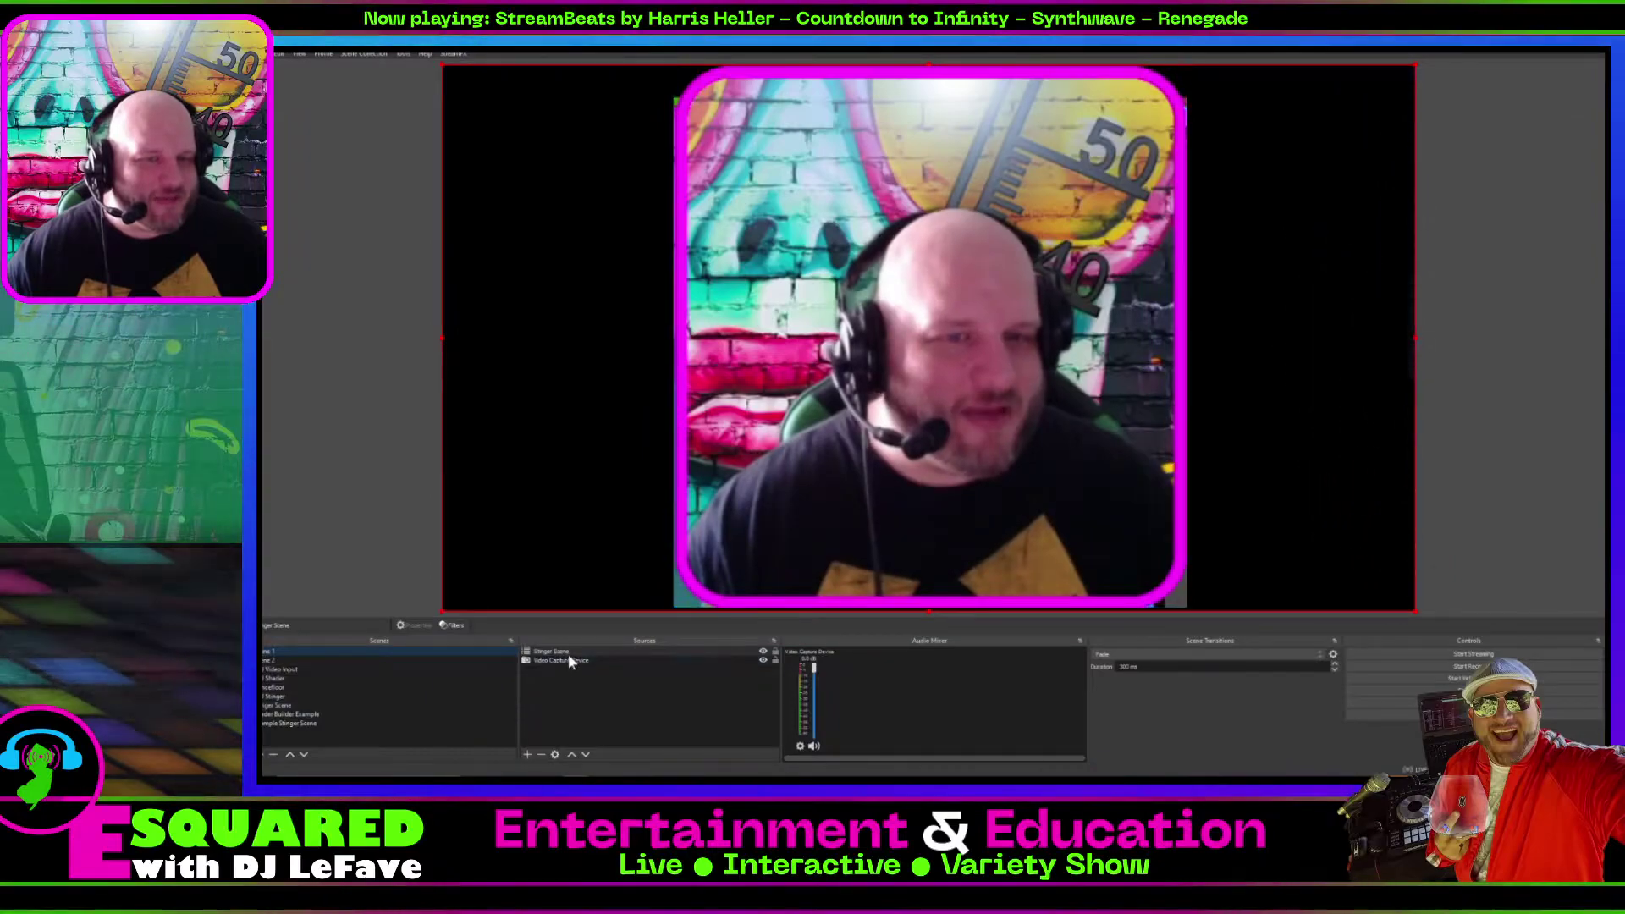
{"action": "left_click", "coordinate": [567, 652]}
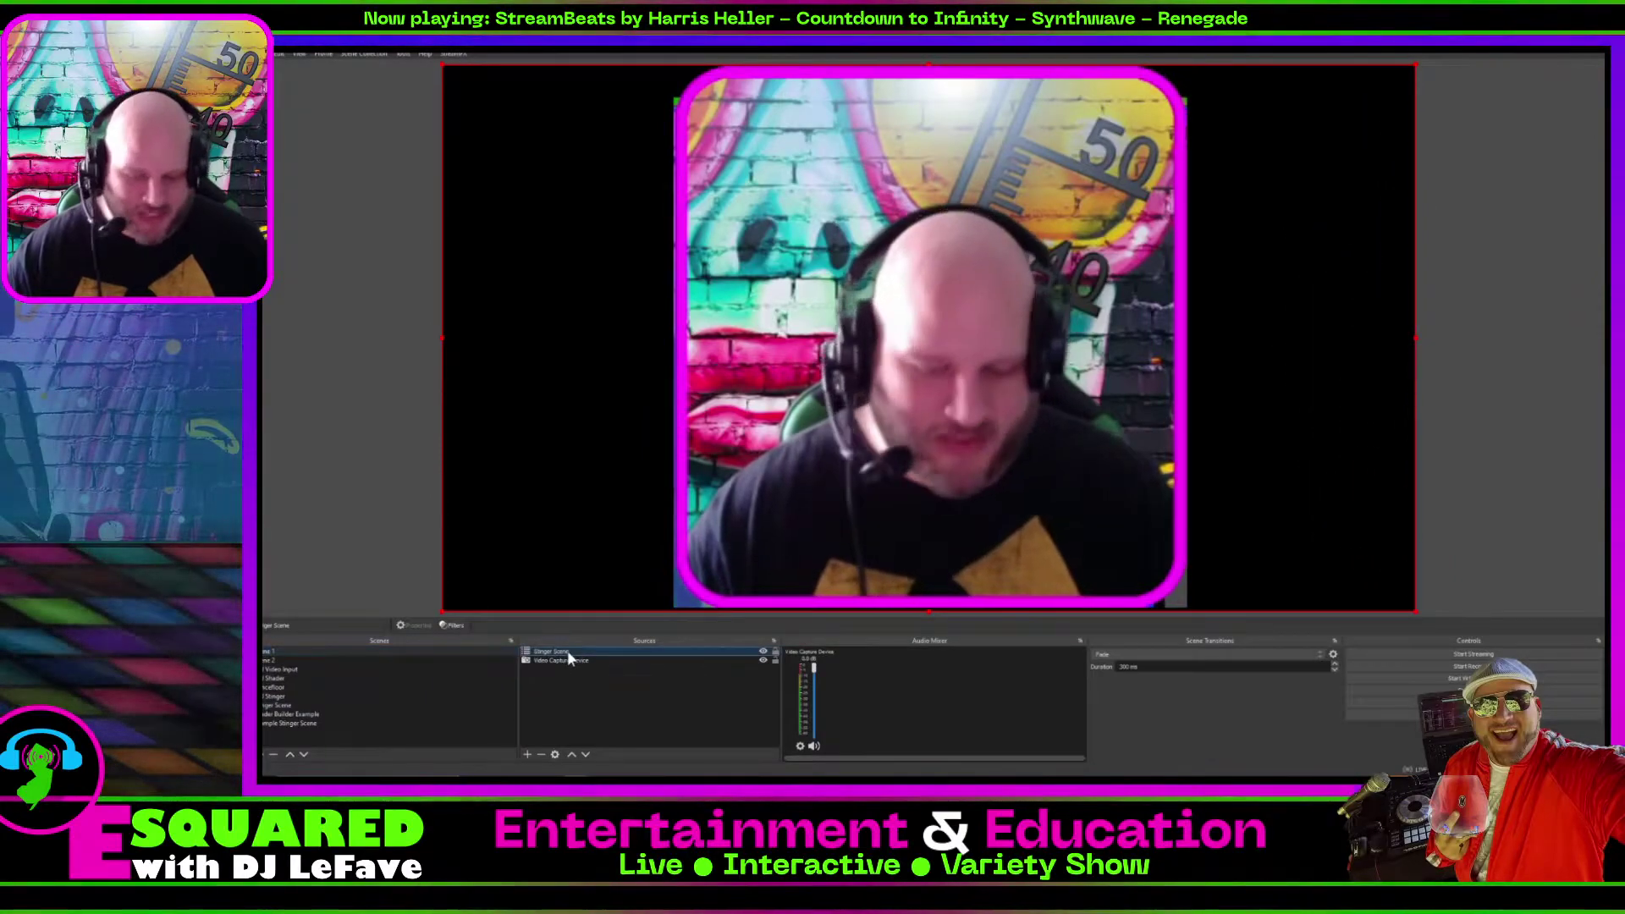
{"action": "key", "text": "Delete"}
{"action": "key", "text": "Return"}
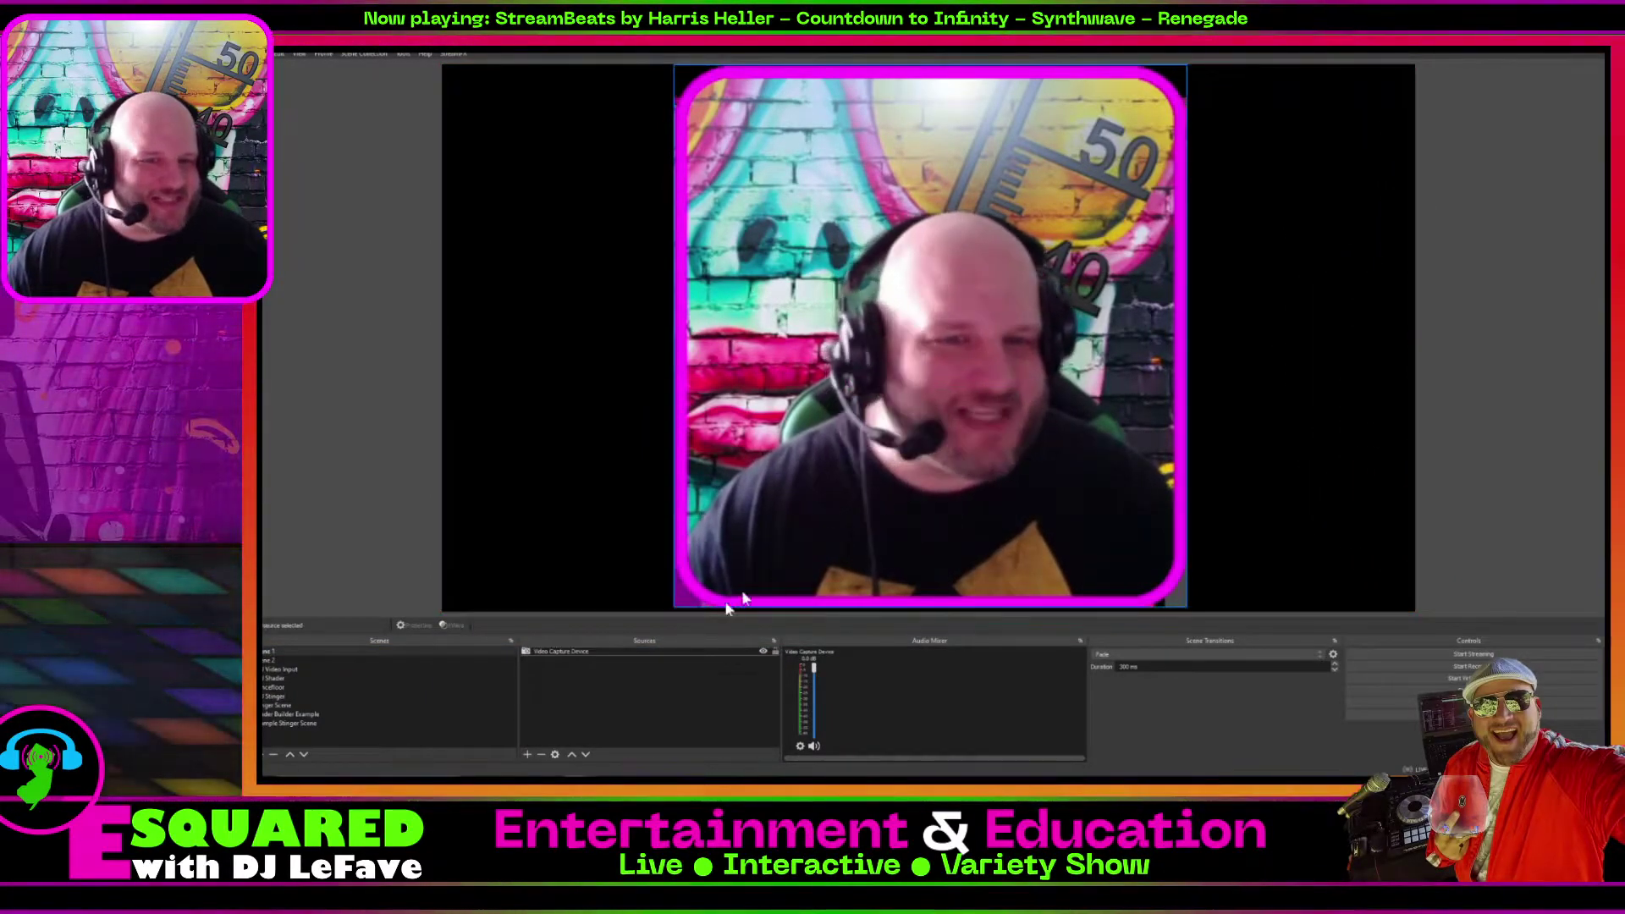
Add the existing Example Stinger Scene to Scene 1 as a visible scene source above the Video Capture Device.
{"action": "left_click", "coordinate": [526, 755]}
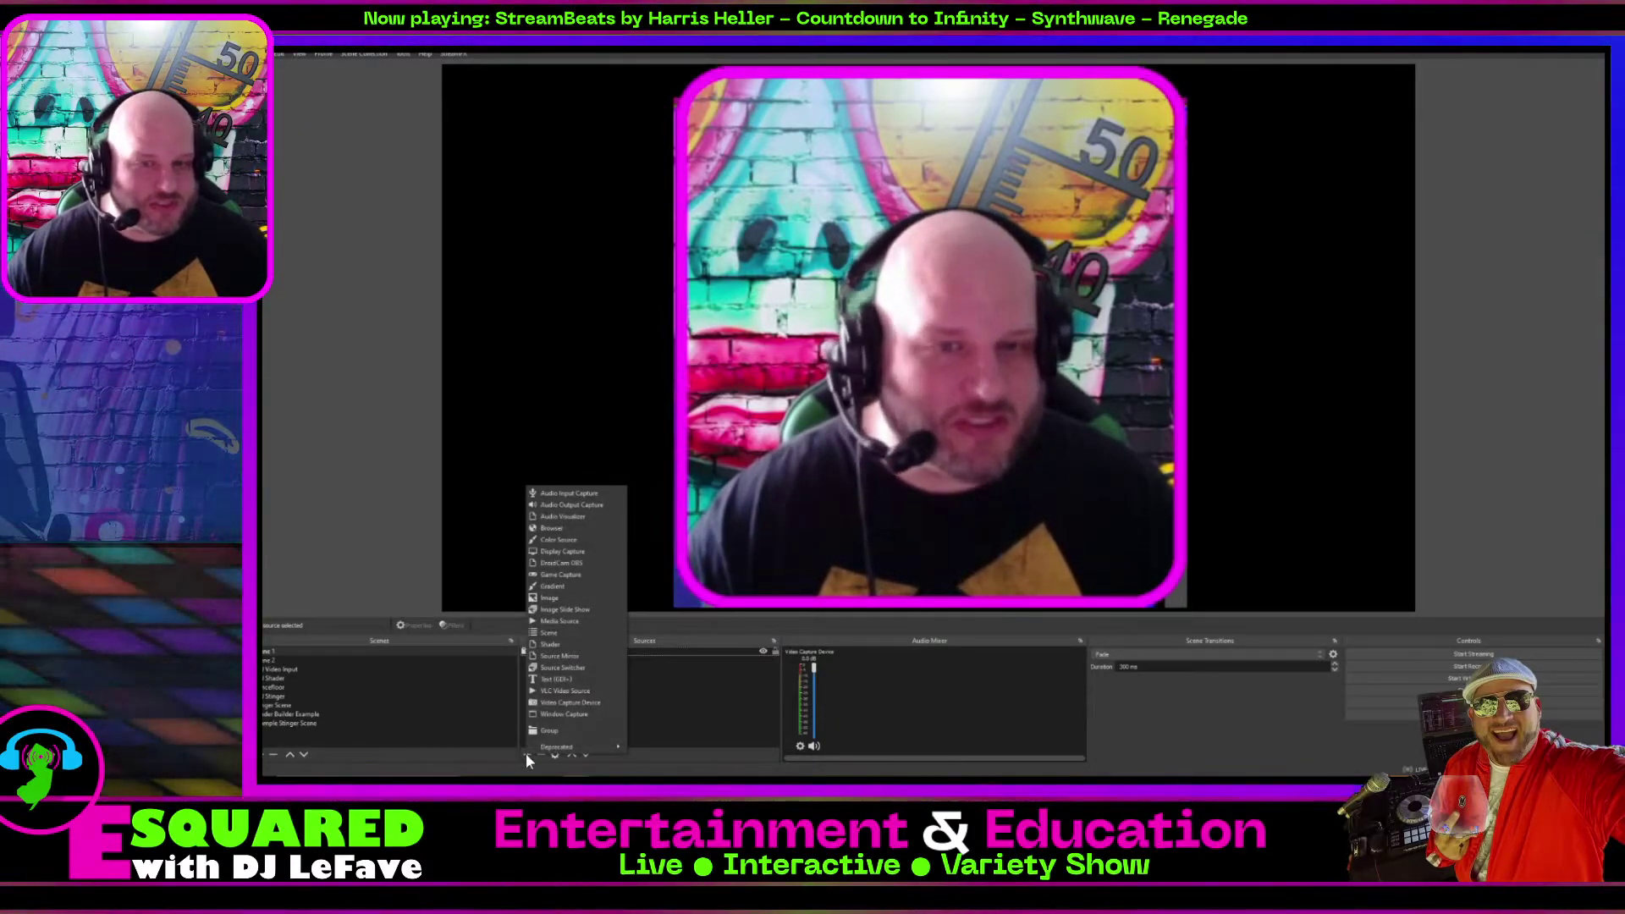
{"action": "left_click", "coordinate": [561, 633]}
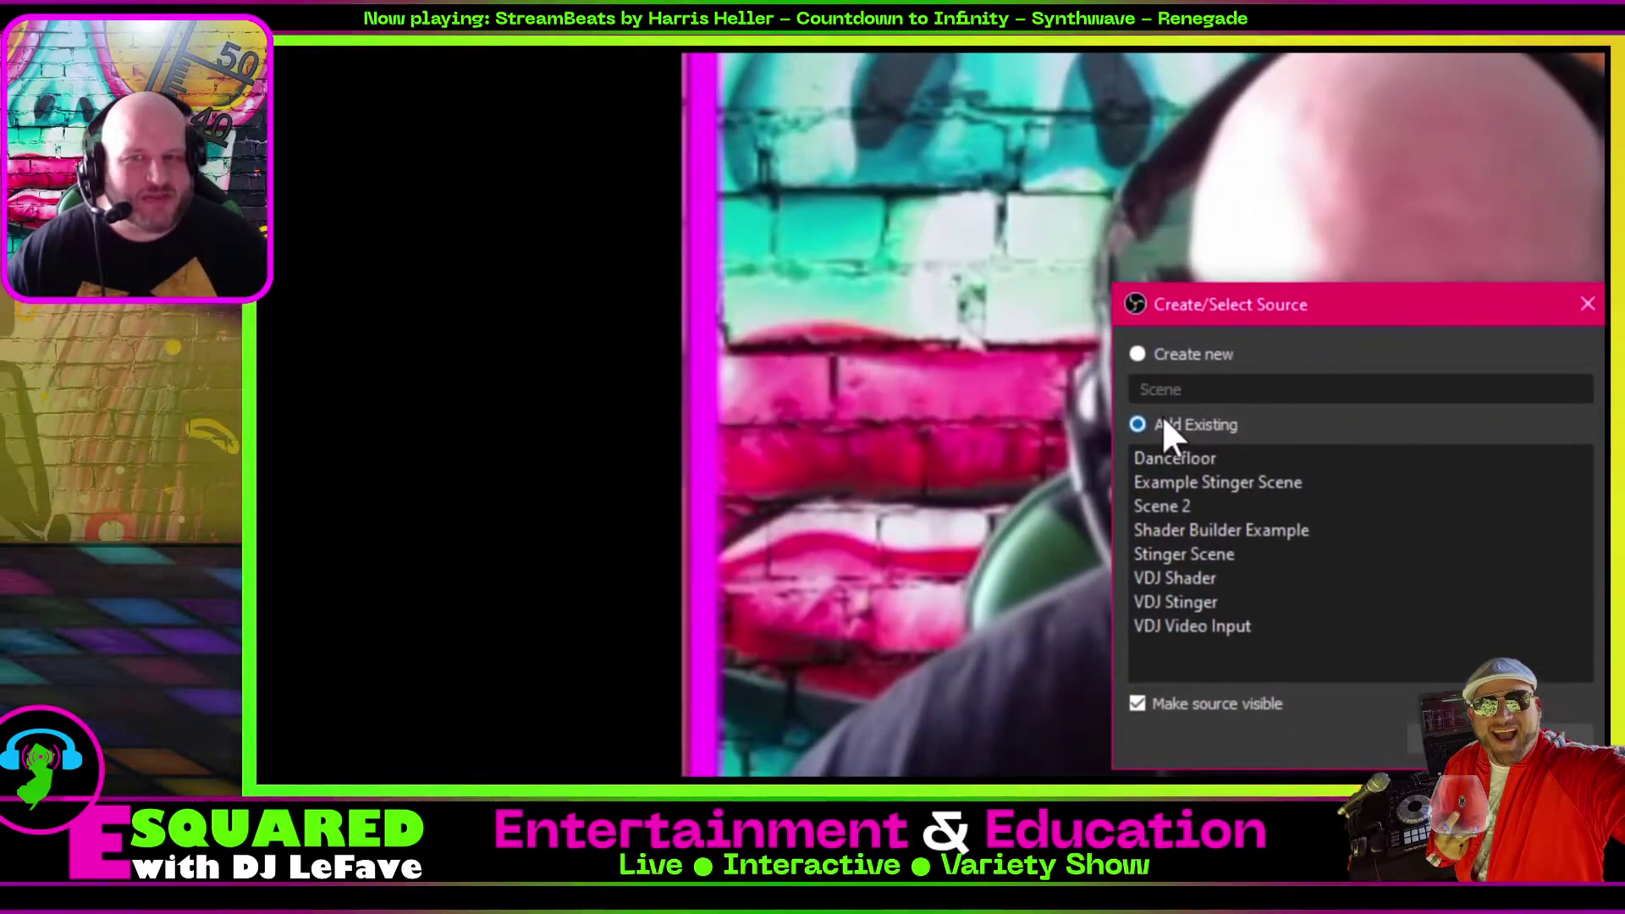
{"action": "left_click", "coordinate": [1215, 423]}
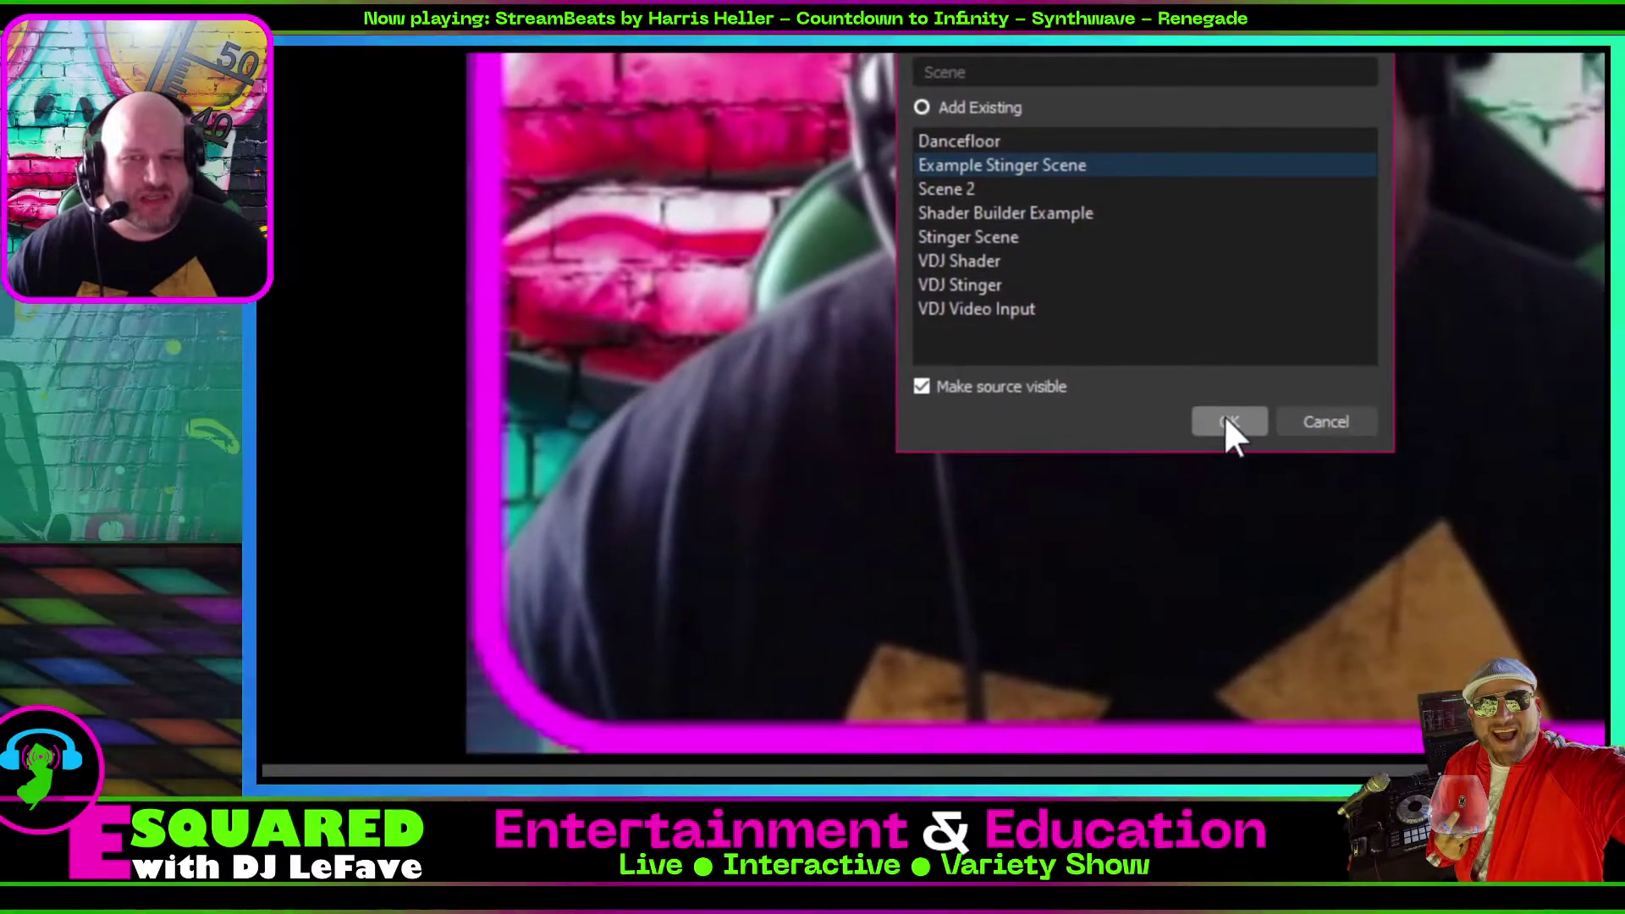
{"action": "left_click", "coordinate": [1445, 682]}
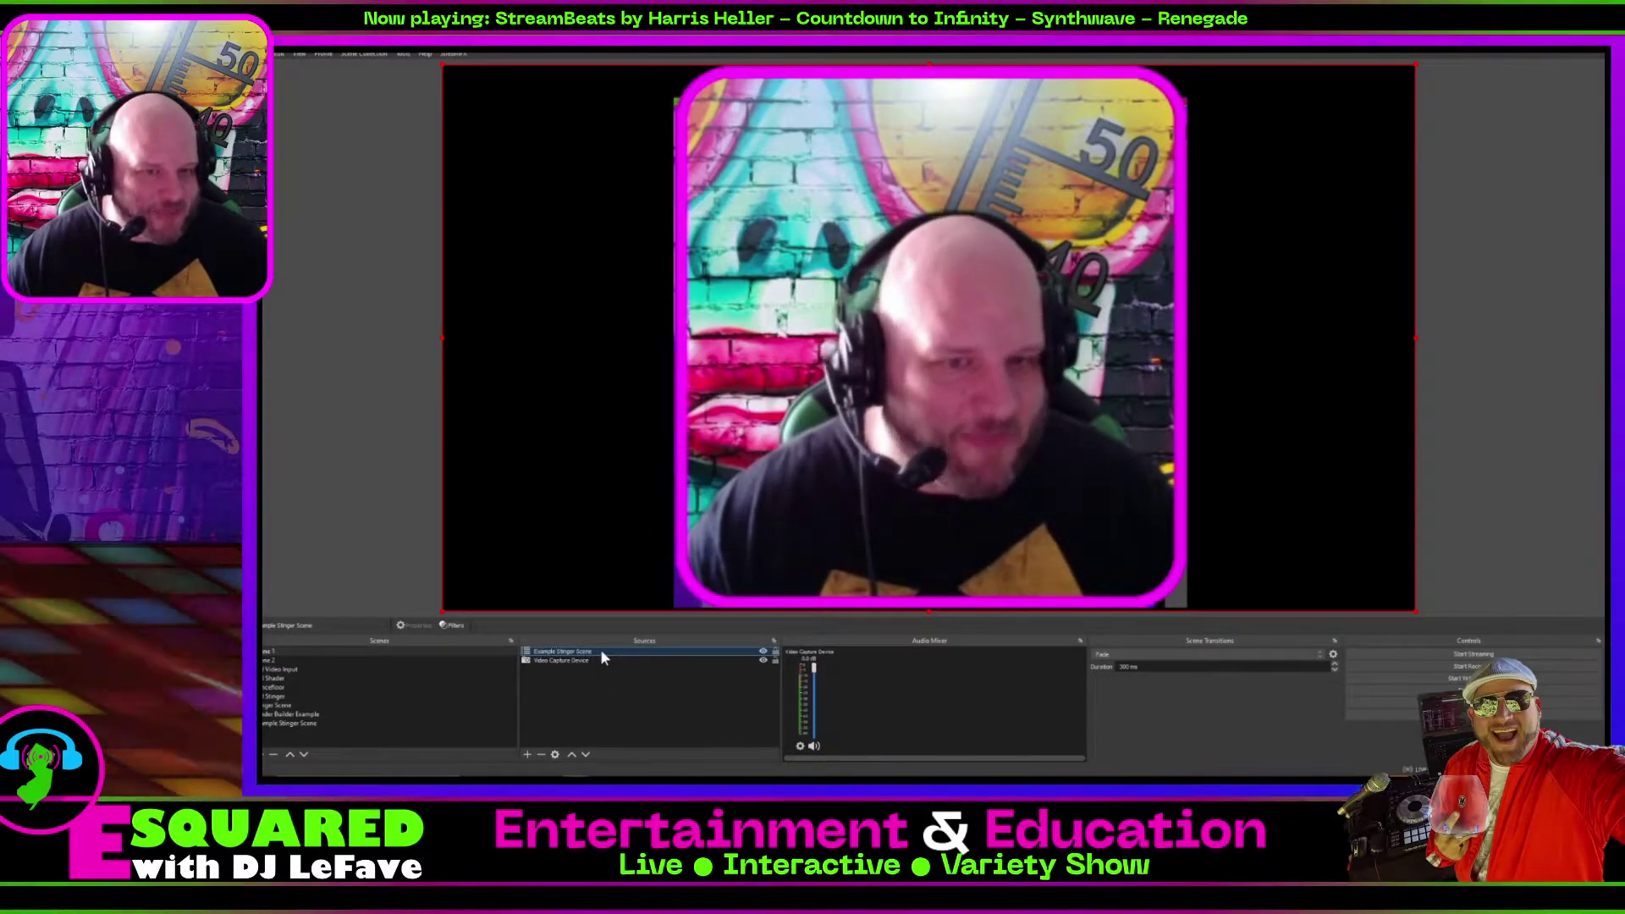
Replace the Stinger Scene source in Scene 2 with Example Stinger Scene, and return to Scene 1.
{"action": "left_click", "coordinate": [304, 661]}
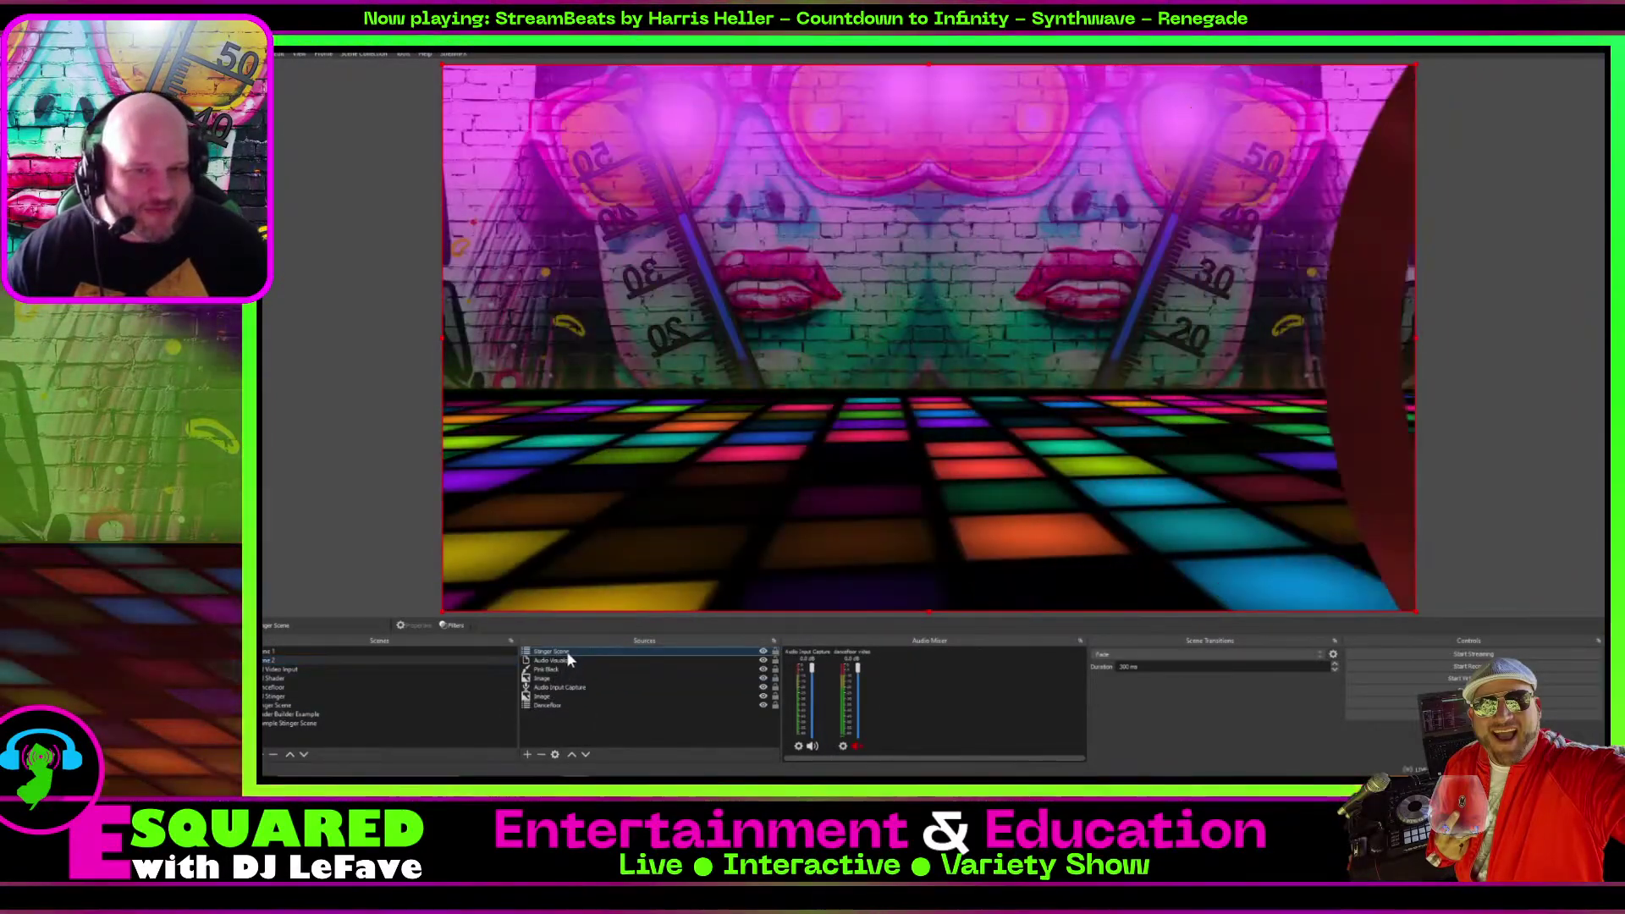
{"action": "right_click", "coordinate": [551, 712]}
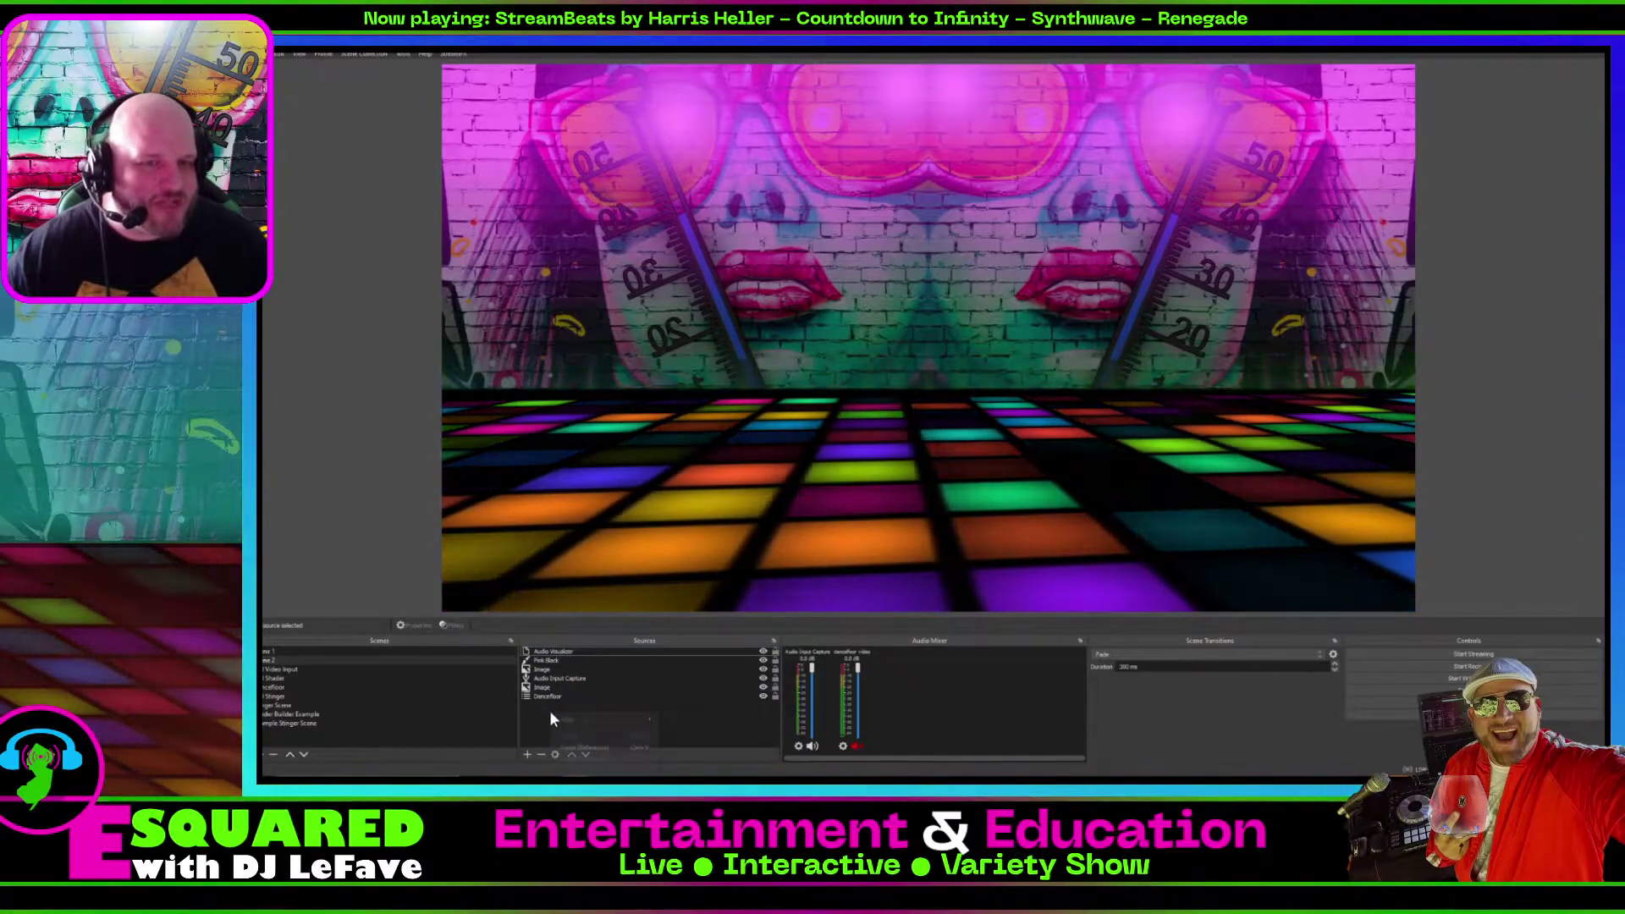
{"action": "left_click", "coordinate": [571, 747]}
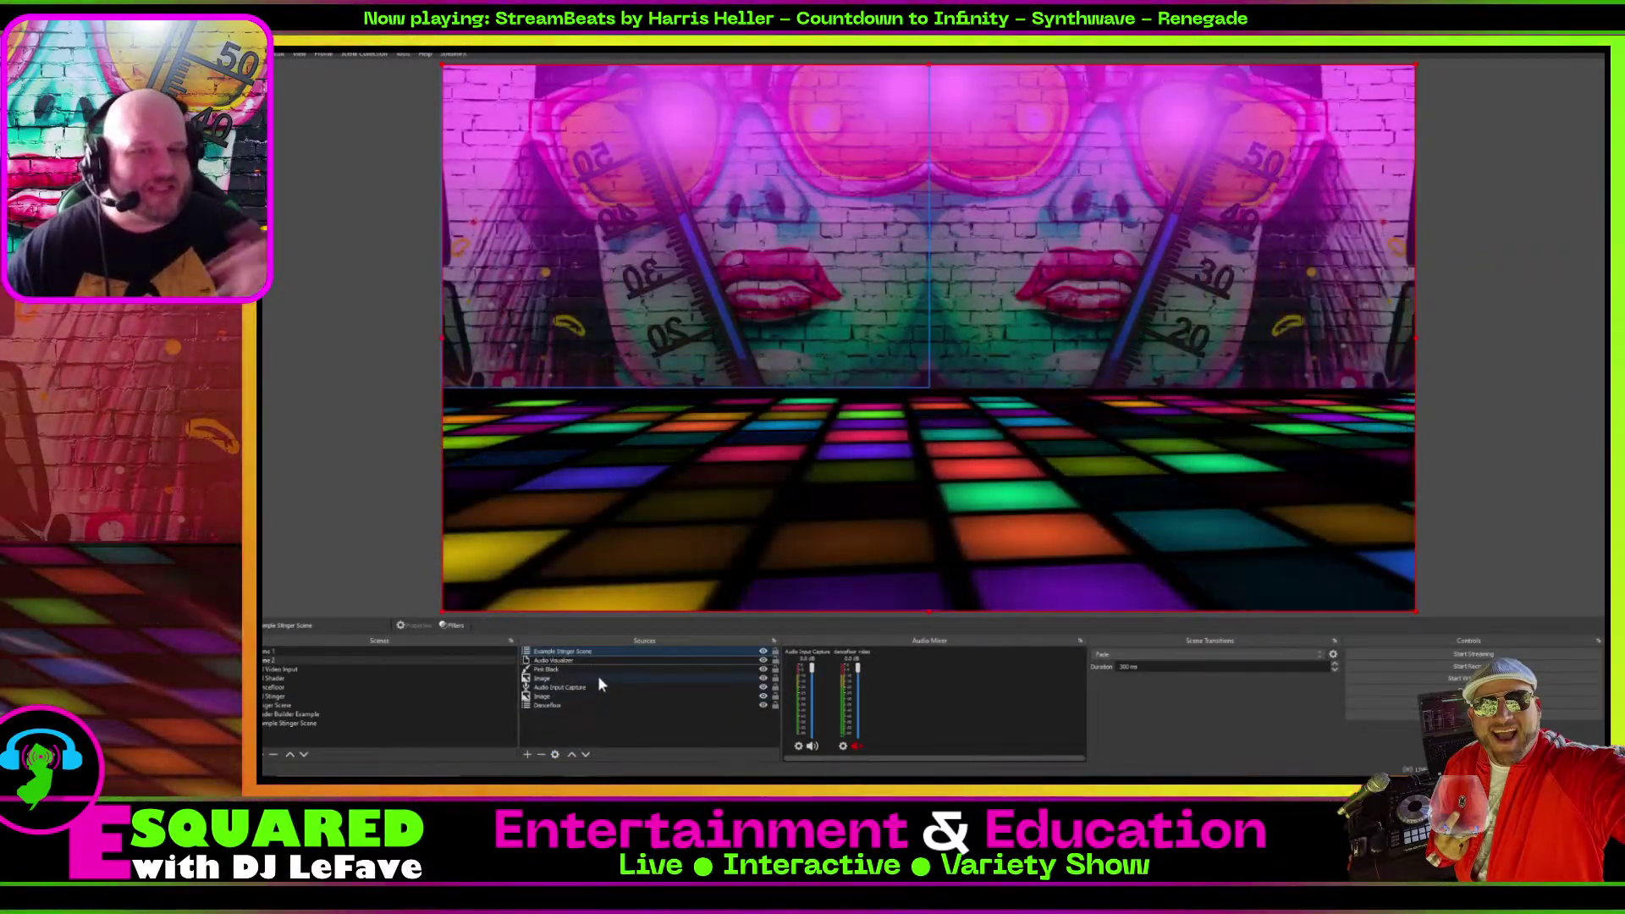
{"action": "left_click", "coordinate": [459, 653]}
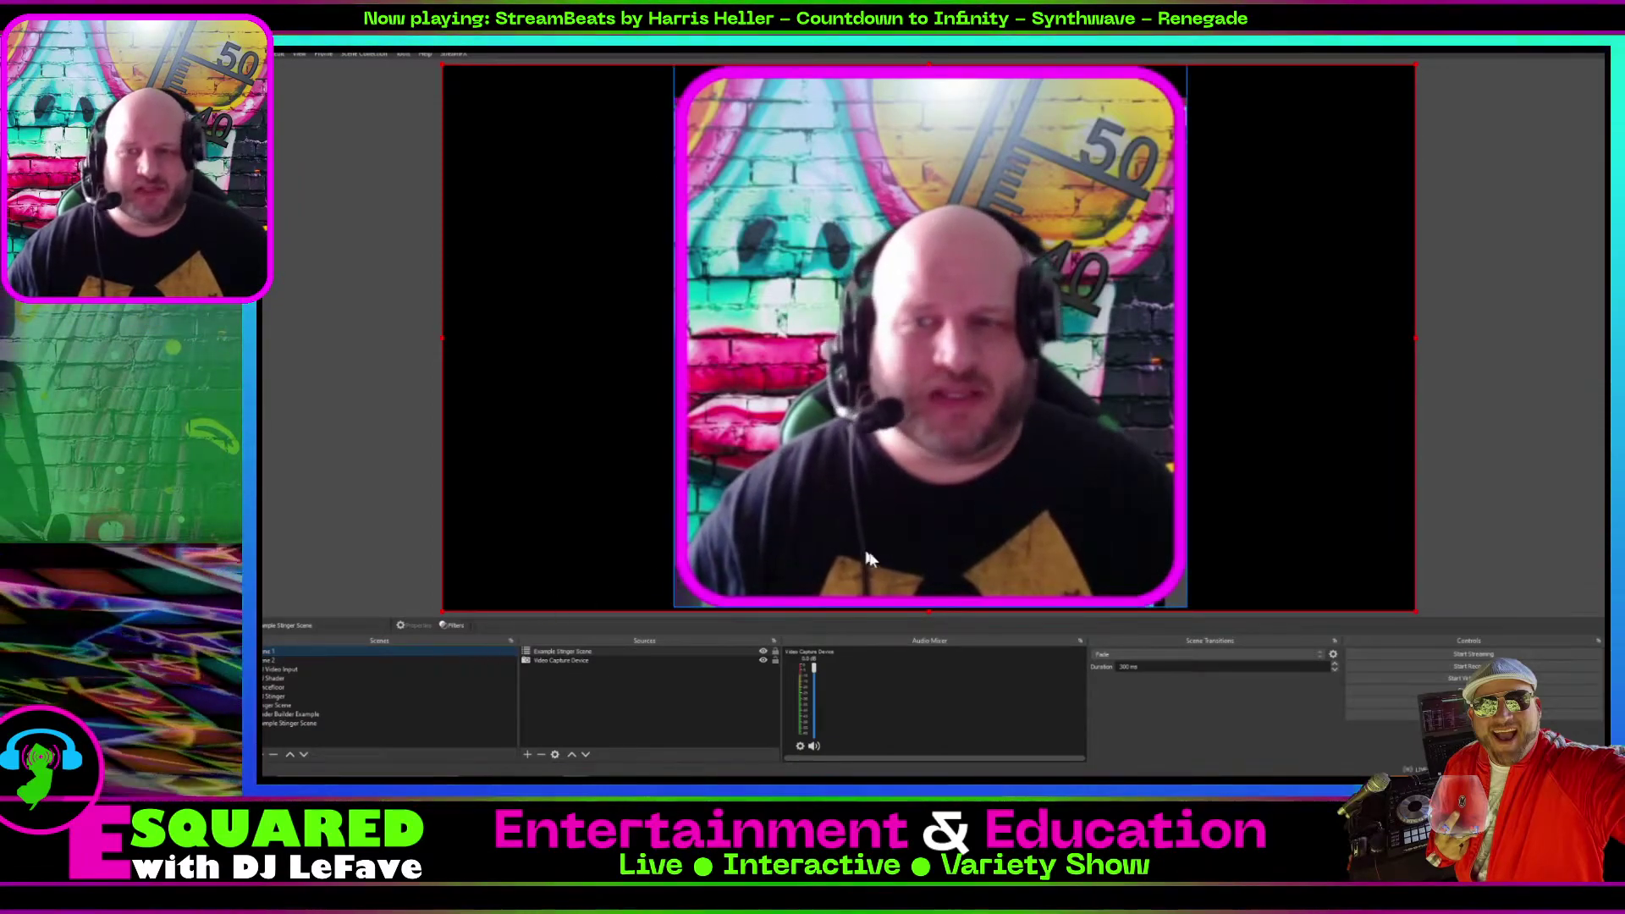
Switch to Stream Deck and examine the filter toggle, delay and scene actions in the Tutorial multi action.
{"action": "left_click", "coordinate": [1435, 498]}
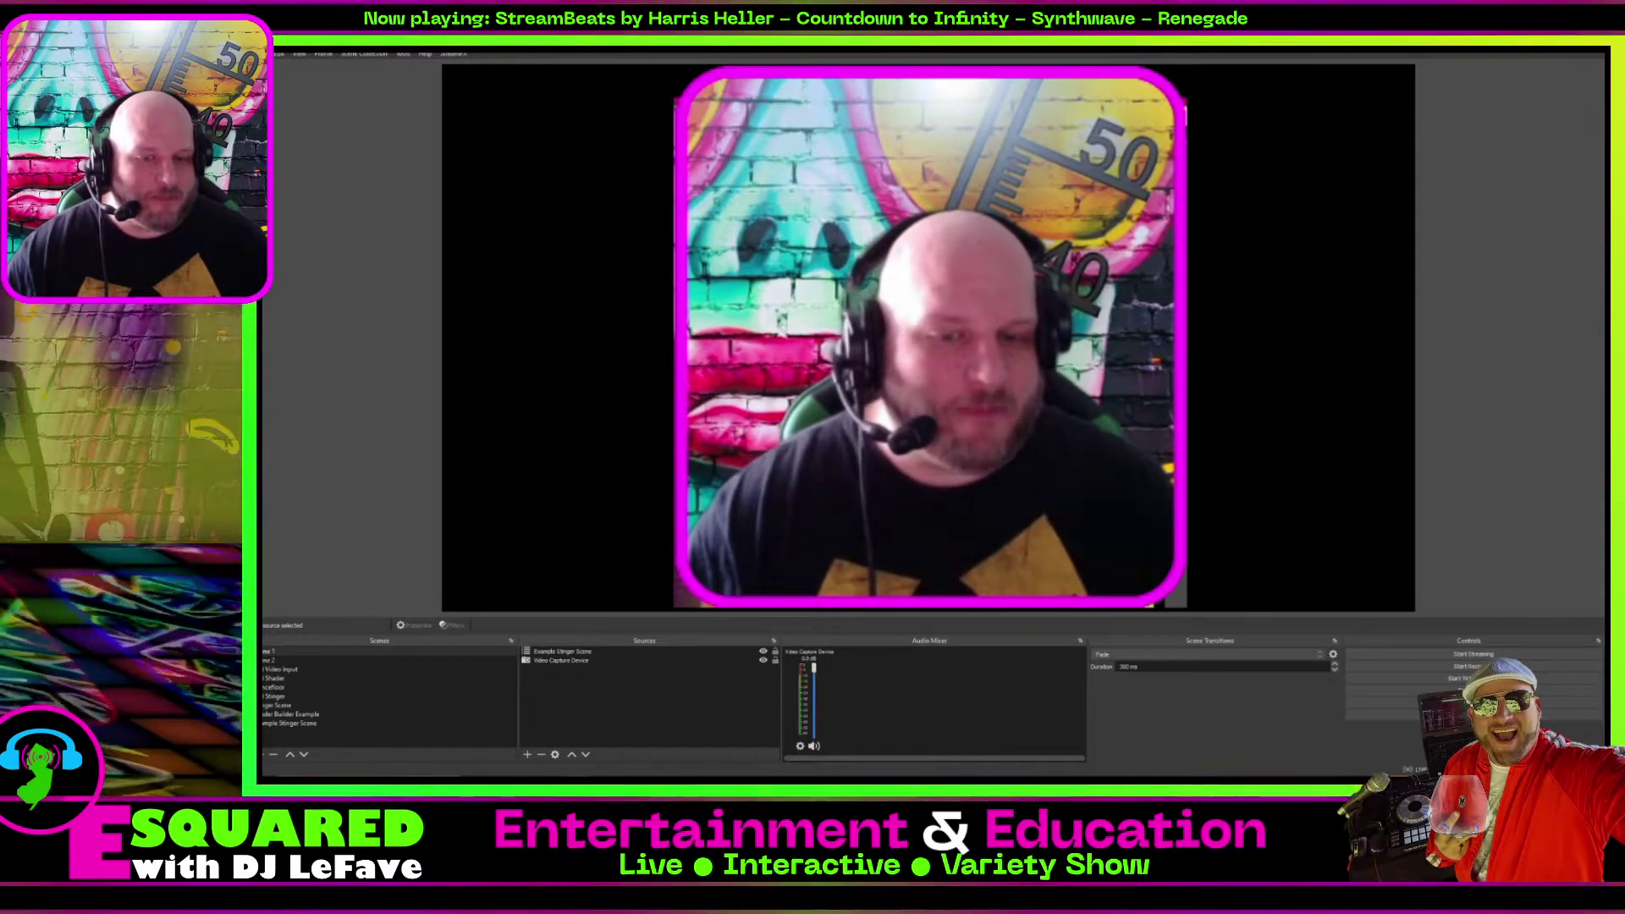
{"action": "left_click_drag", "start_coordinate": [698, 381], "coordinate": [449, 166]}
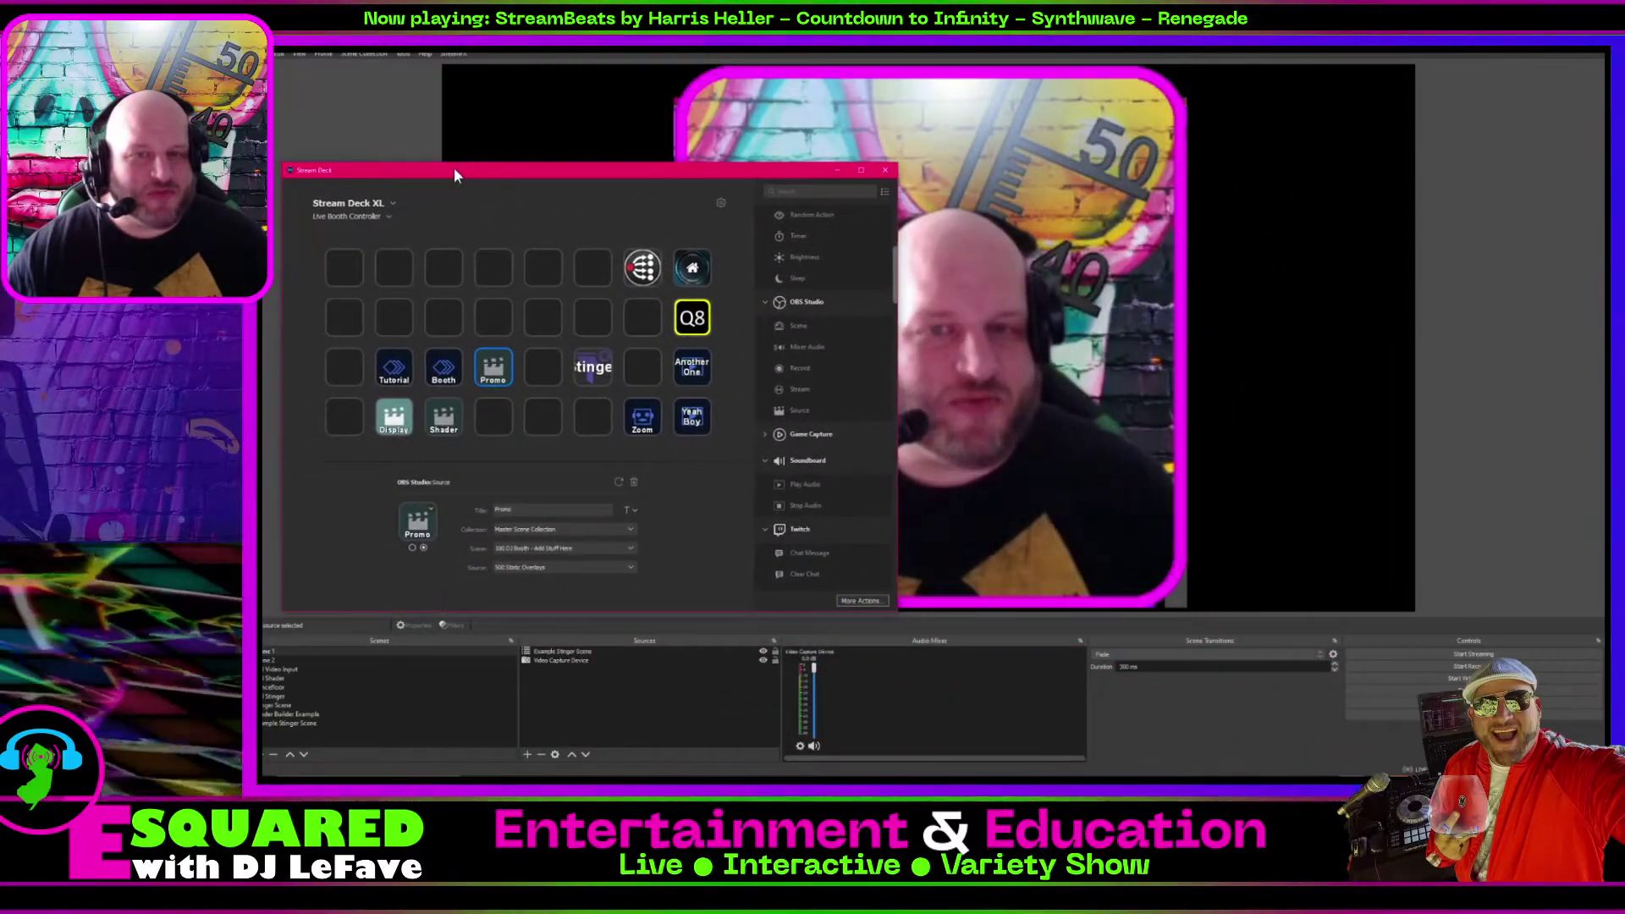
{"action": "double_click", "coordinate": [394, 380]}
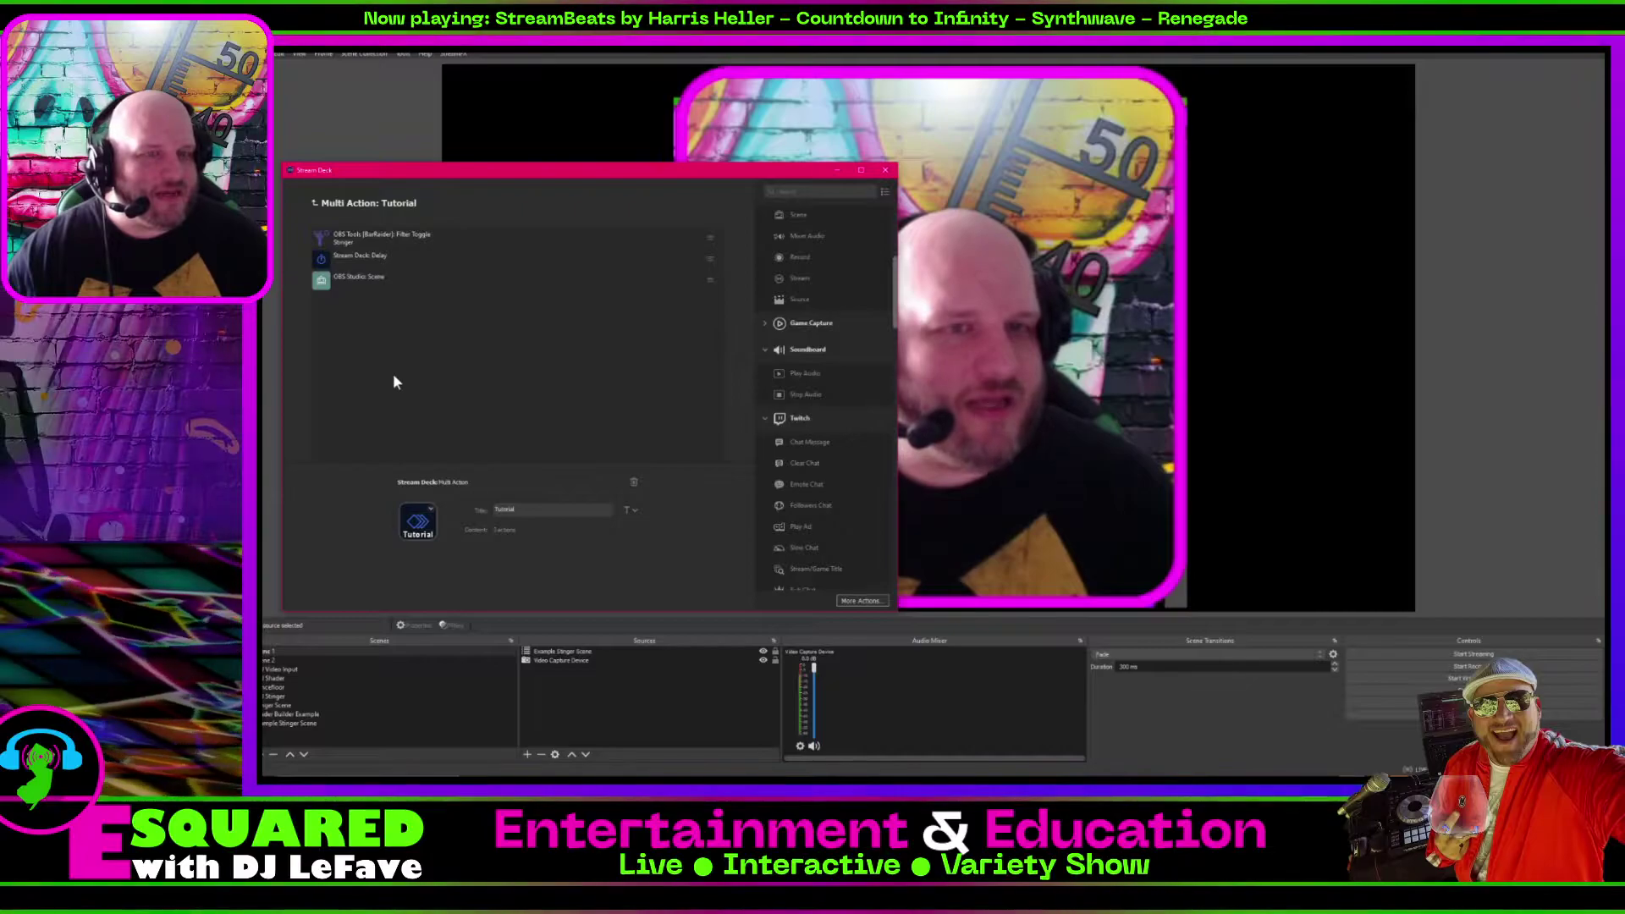
{"action": "left_click_drag", "start_coordinate": [469, 171], "coordinate": [884, 220]}
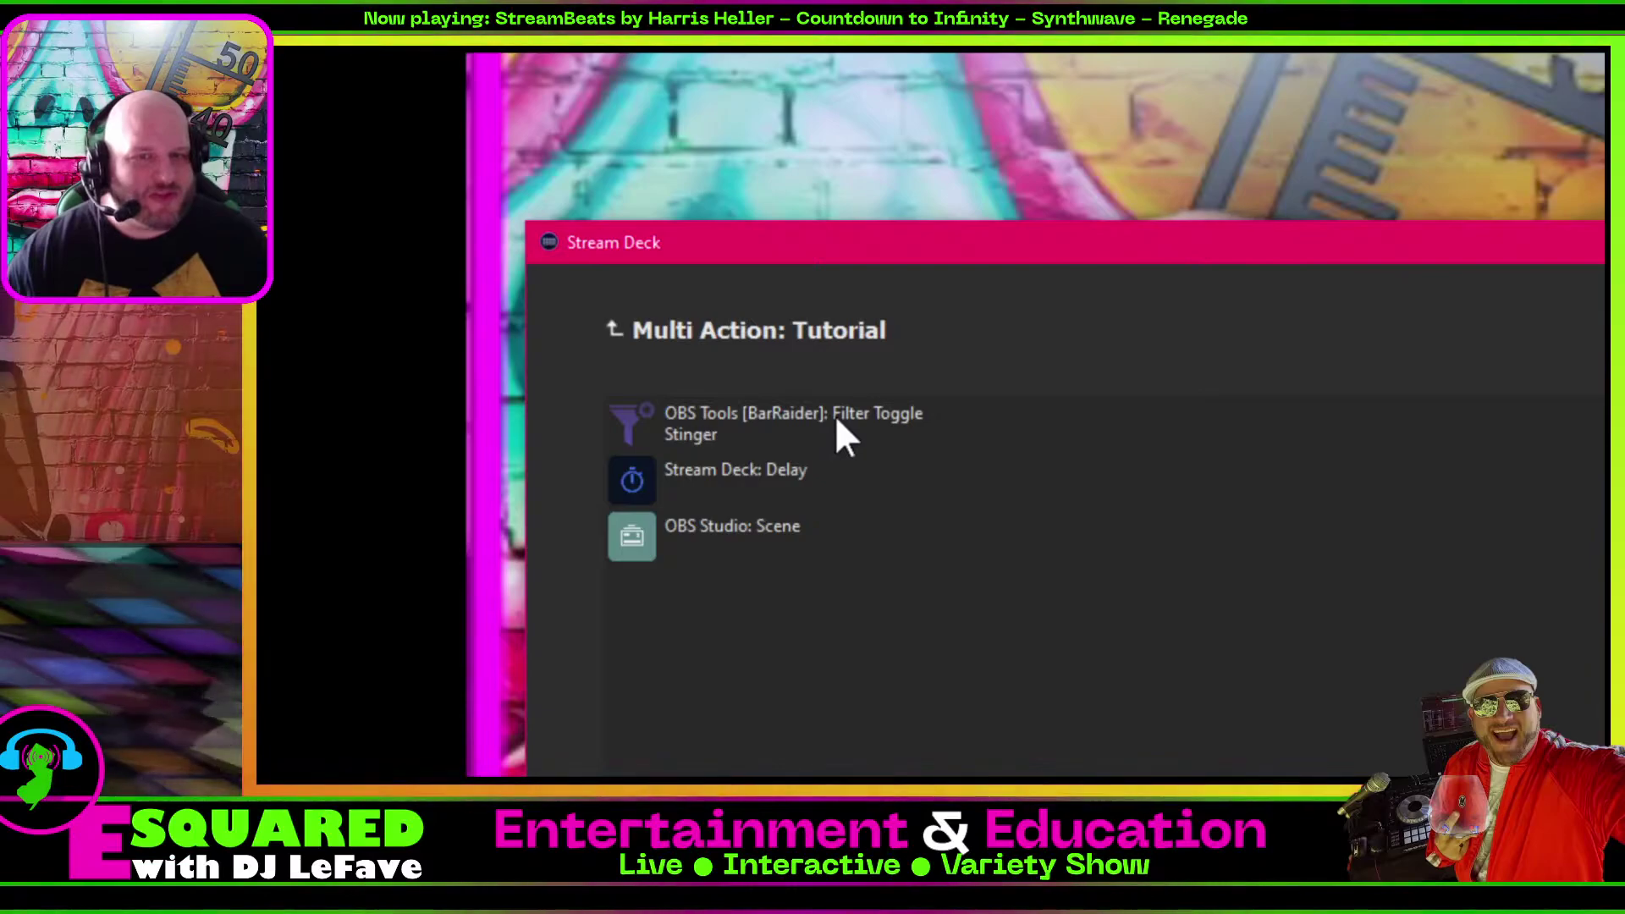
{"action": "left_click", "coordinate": [838, 428]}
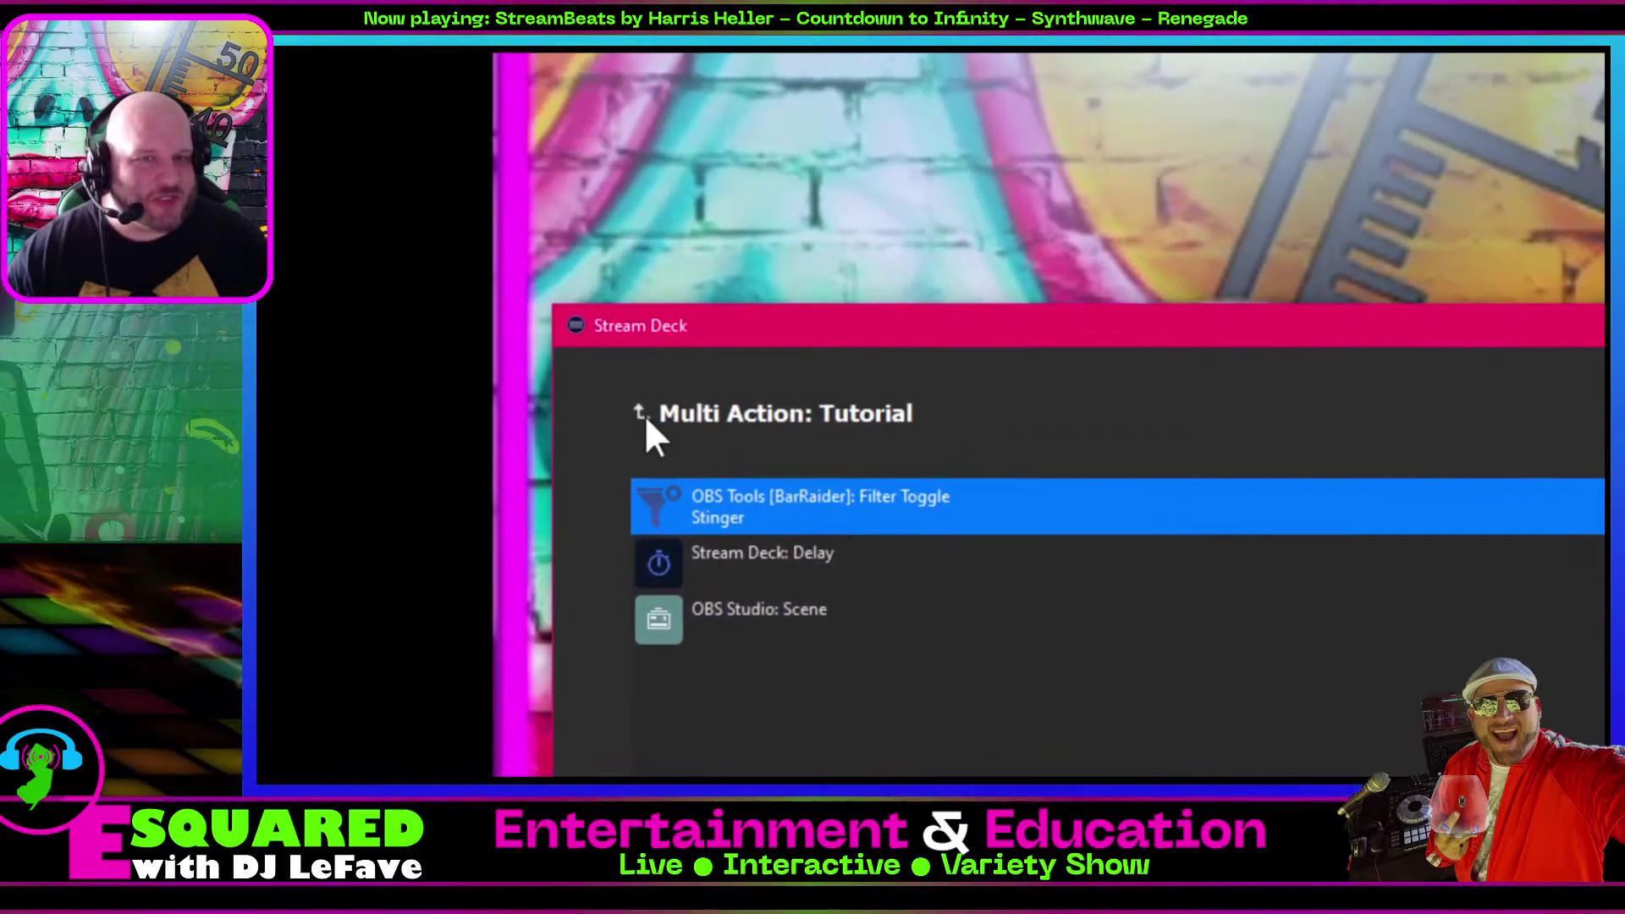
{"action": "left_click", "coordinate": [598, 213]}
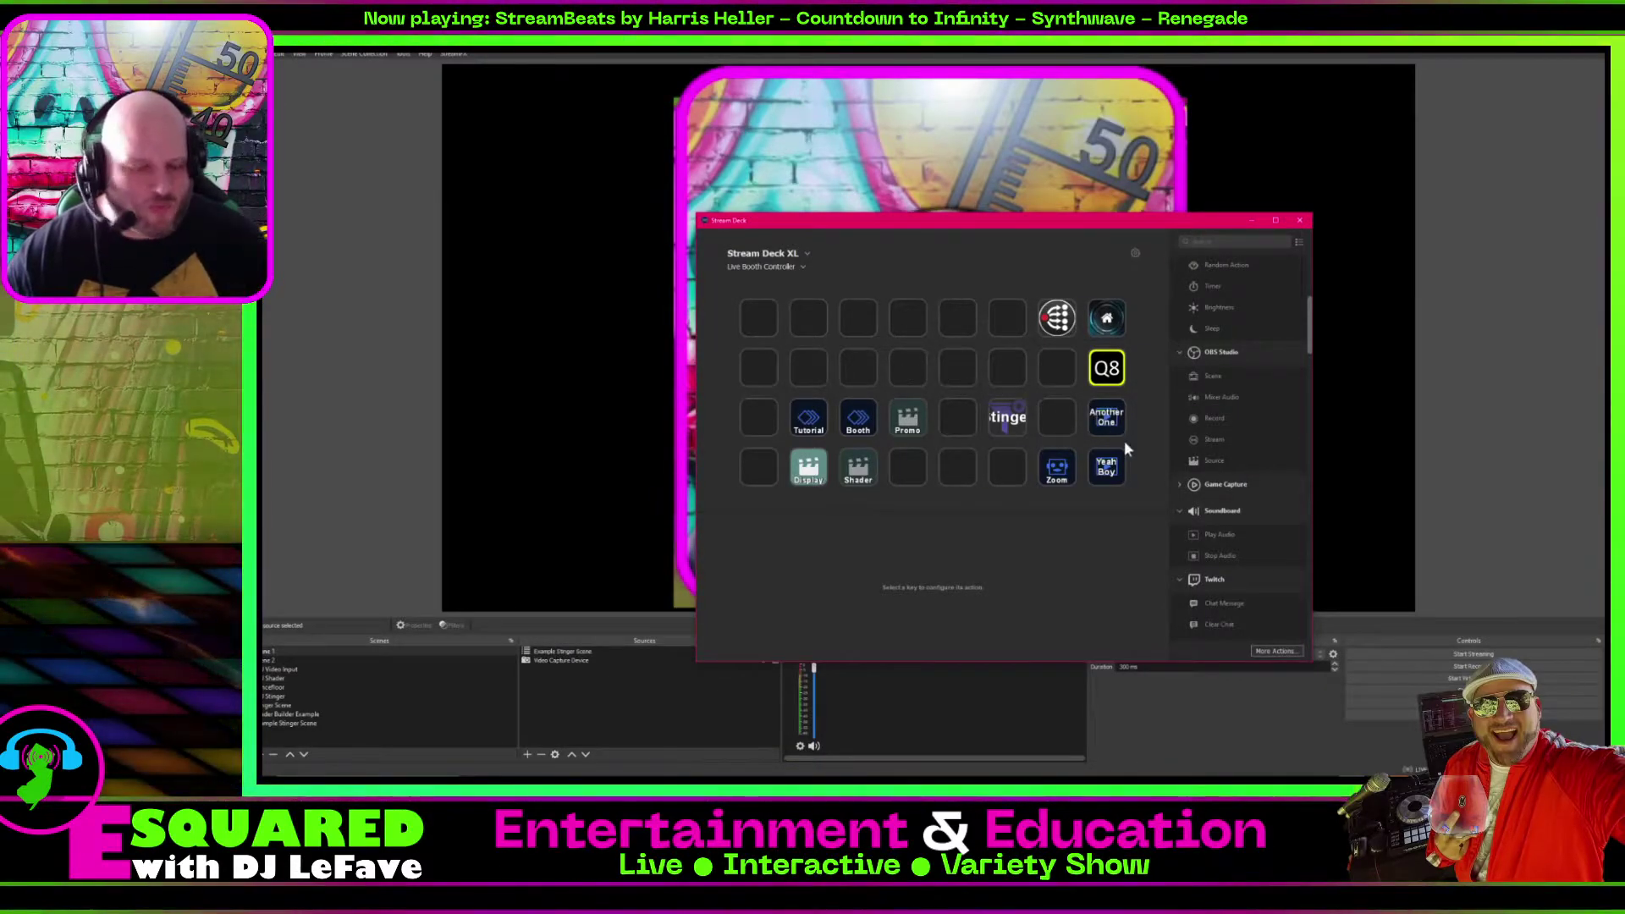
Assign a Multi Action to the empty key between Stinger and Another One, and open it.
{"action": "scroll", "coordinate": [1223, 532], "scroll_direction": "down", "scroll_amount": 10}
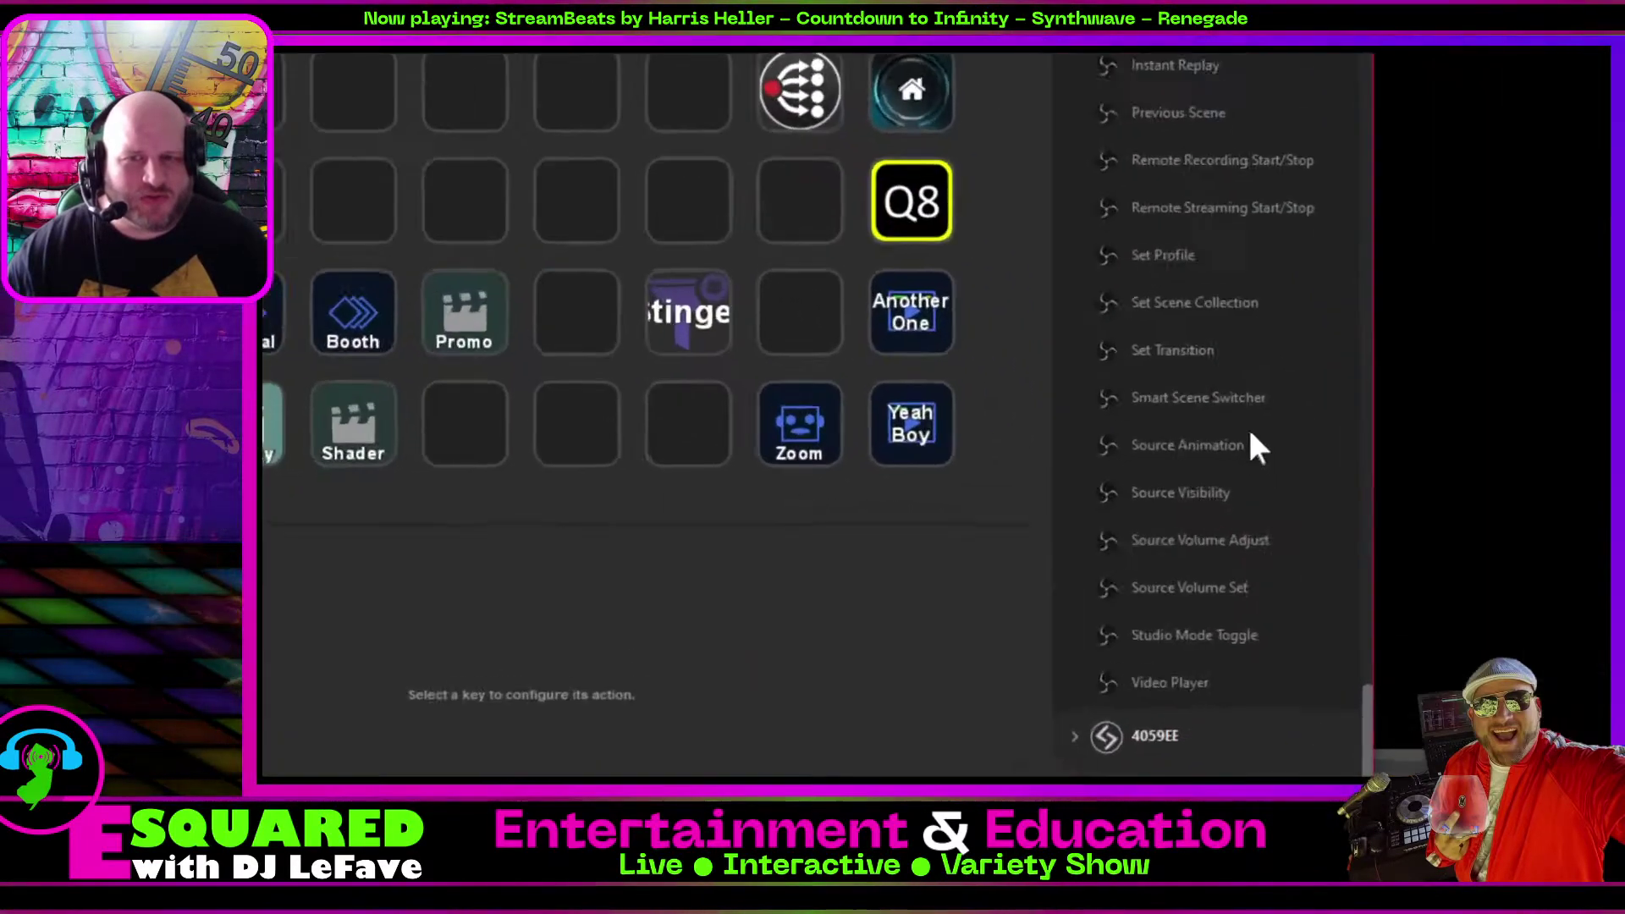
{"action": "scroll", "coordinate": [1248, 474], "scroll_direction": "up", "scroll_amount": 5}
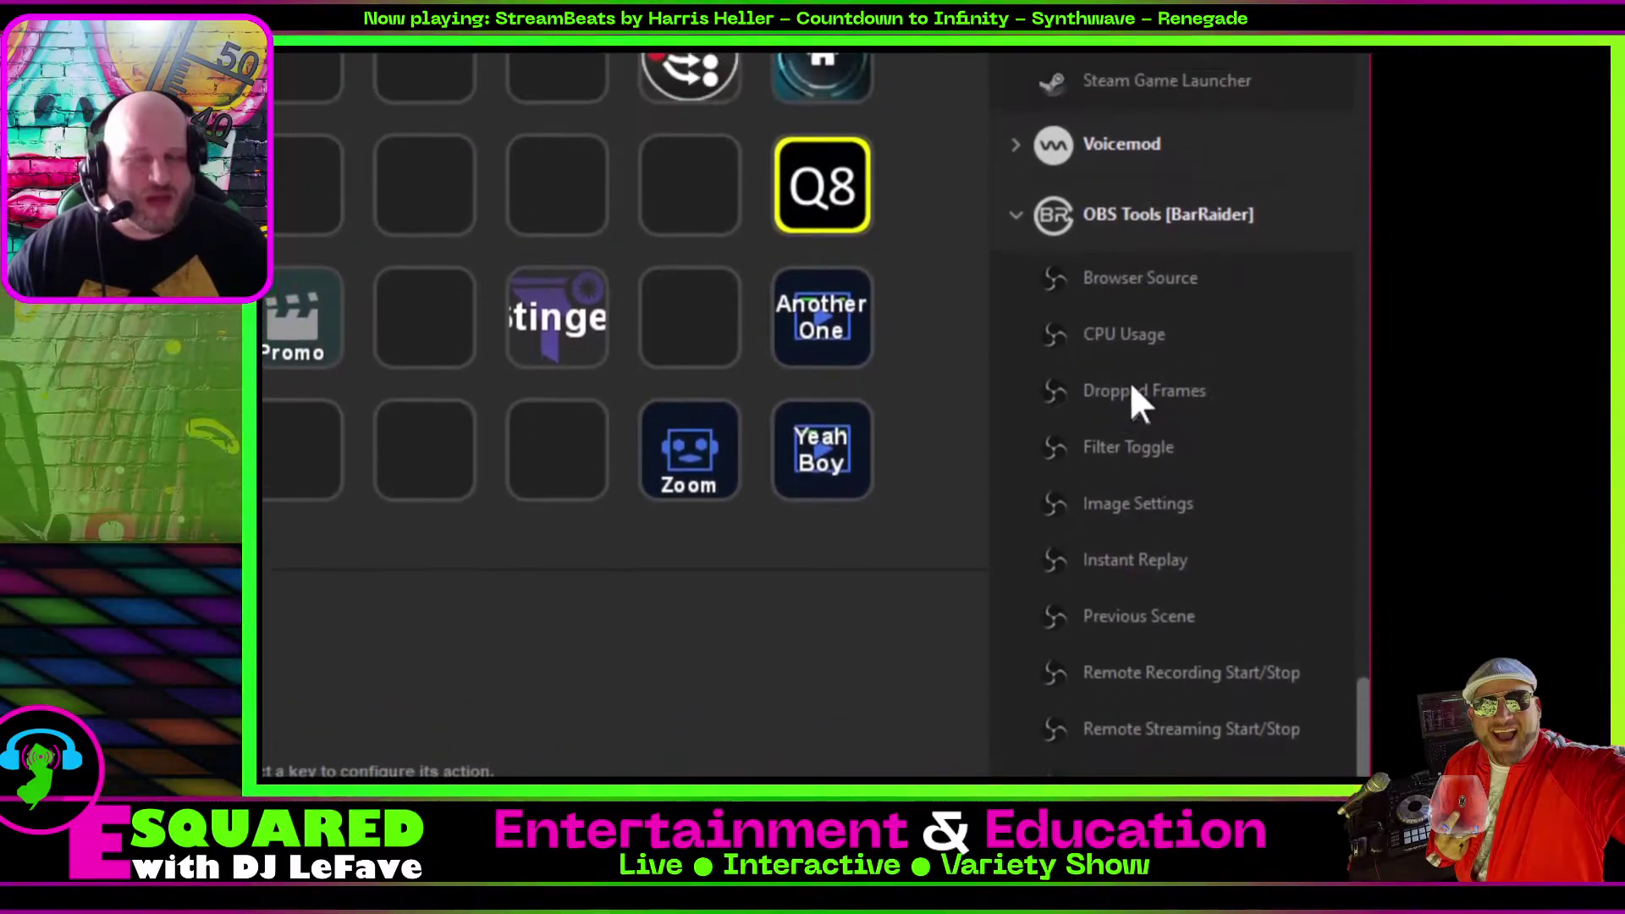
{"action": "scroll", "coordinate": [1151, 419], "scroll_direction": "up", "scroll_amount": 8}
{"action": "scroll", "coordinate": [1149, 419], "scroll_direction": "up", "scroll_amount": 15}
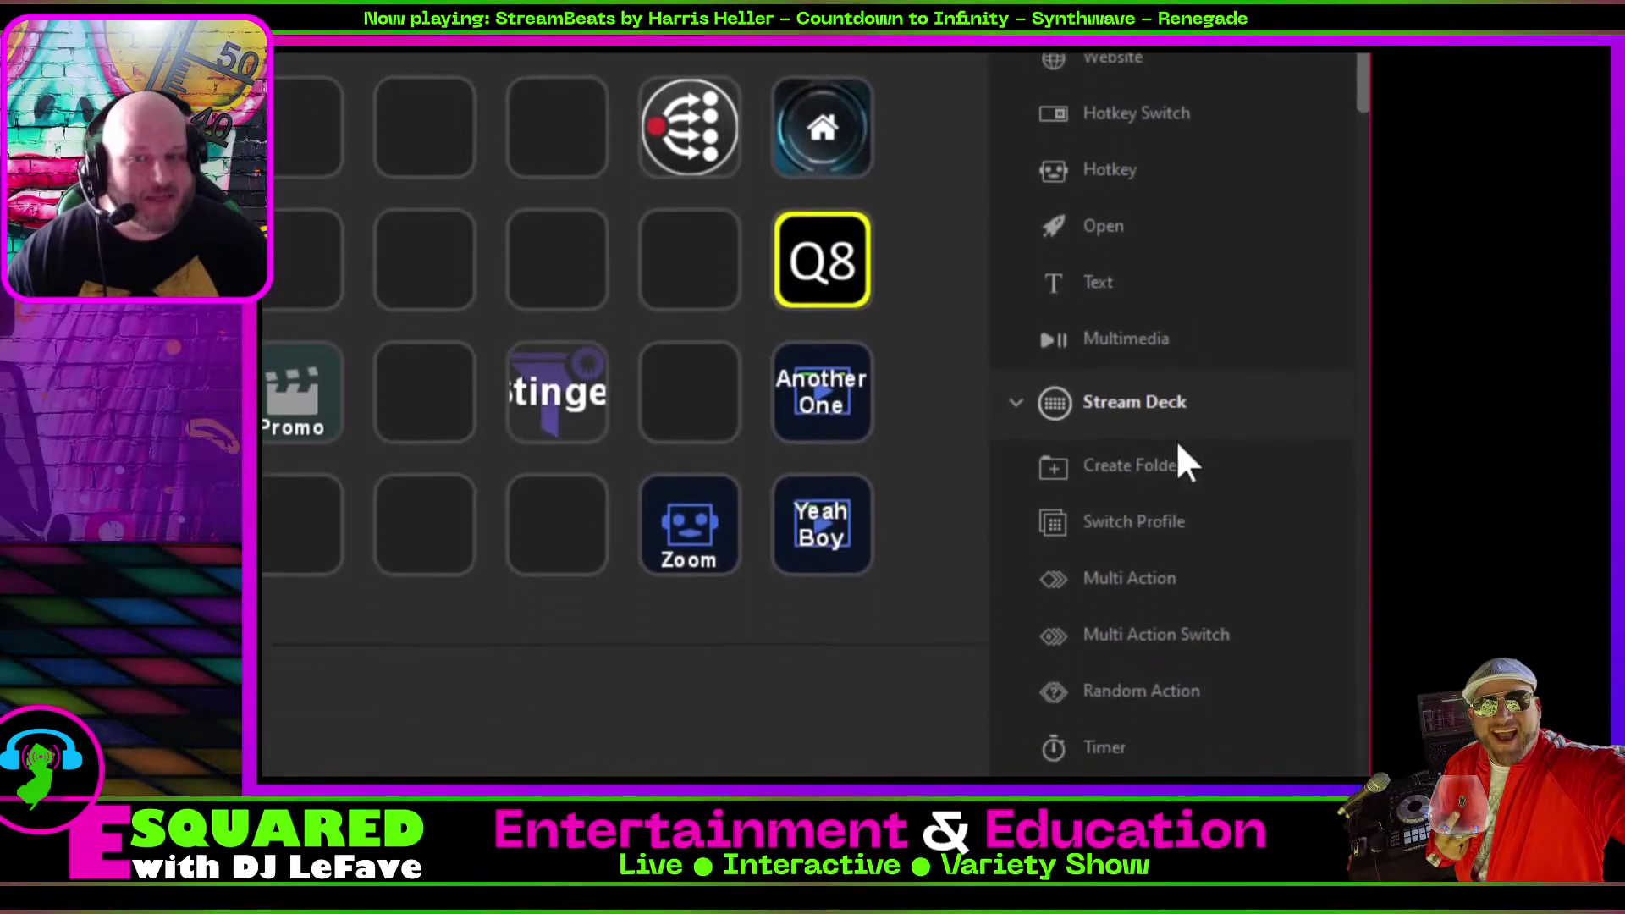
{"action": "left_click_drag", "start_coordinate": [1149, 419], "coordinate": [664, 199]}
{"action": "left_click_drag", "start_coordinate": [667, 392], "coordinate": [720, 415]}
Add an OBS Tools Filter Toggle titled Example Stinger for source Example Stinger Scene and filter Move Source, checking the filter in OBS.
{"action": "scroll", "coordinate": [1210, 474], "scroll_direction": "down", "scroll_amount": 15}
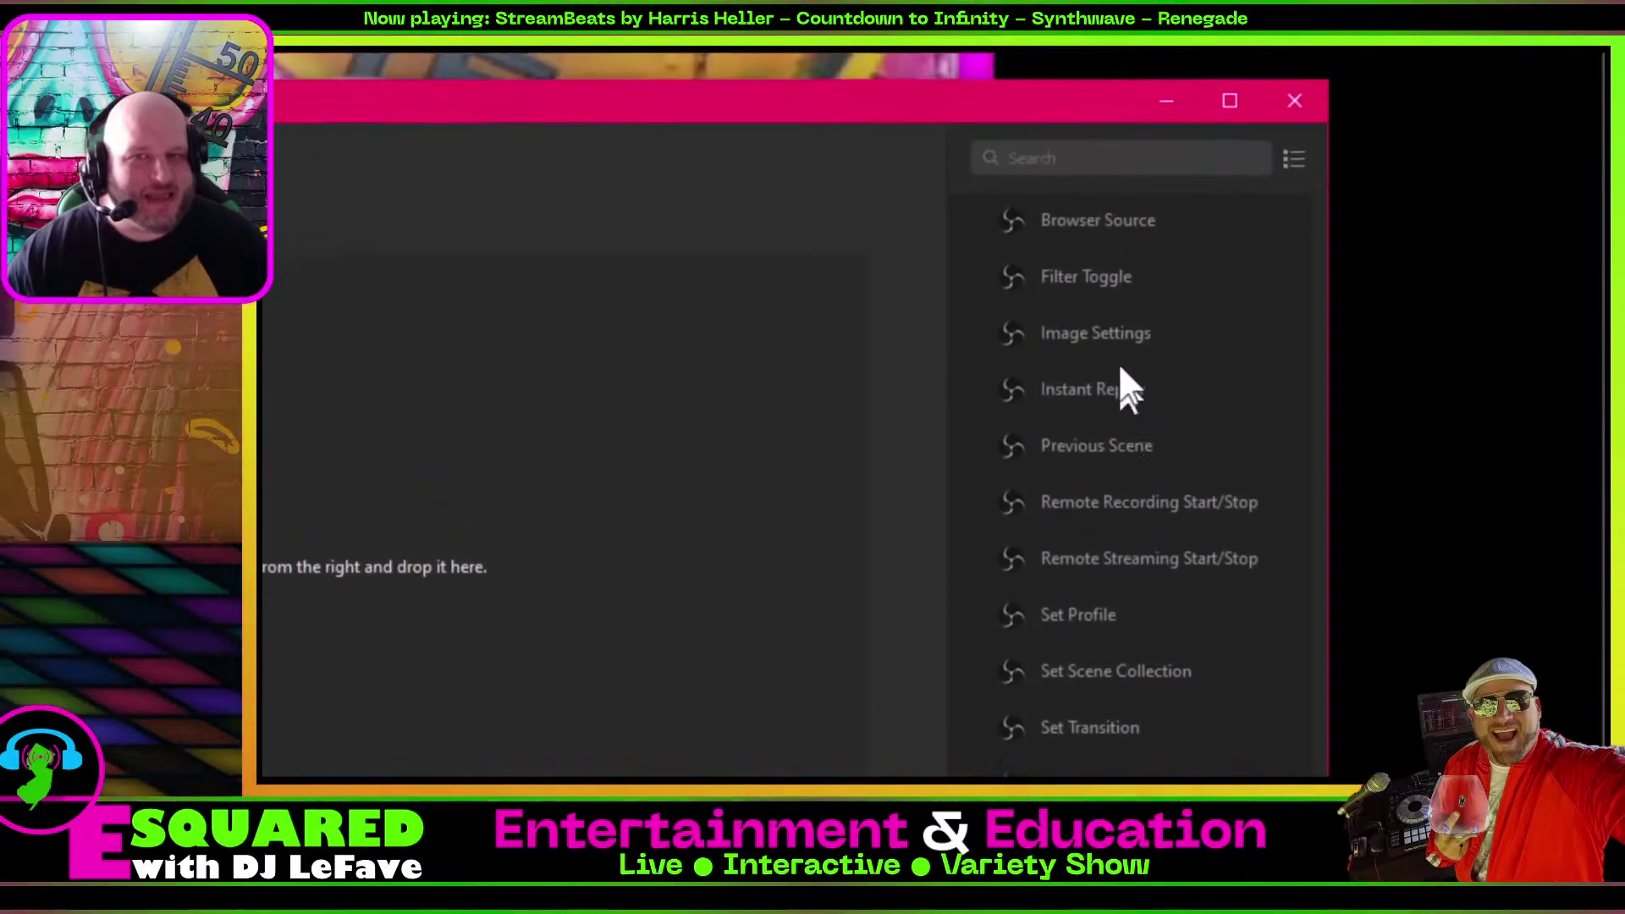
{"action": "left_click_drag", "start_coordinate": [1120, 432], "coordinate": [633, 427]}
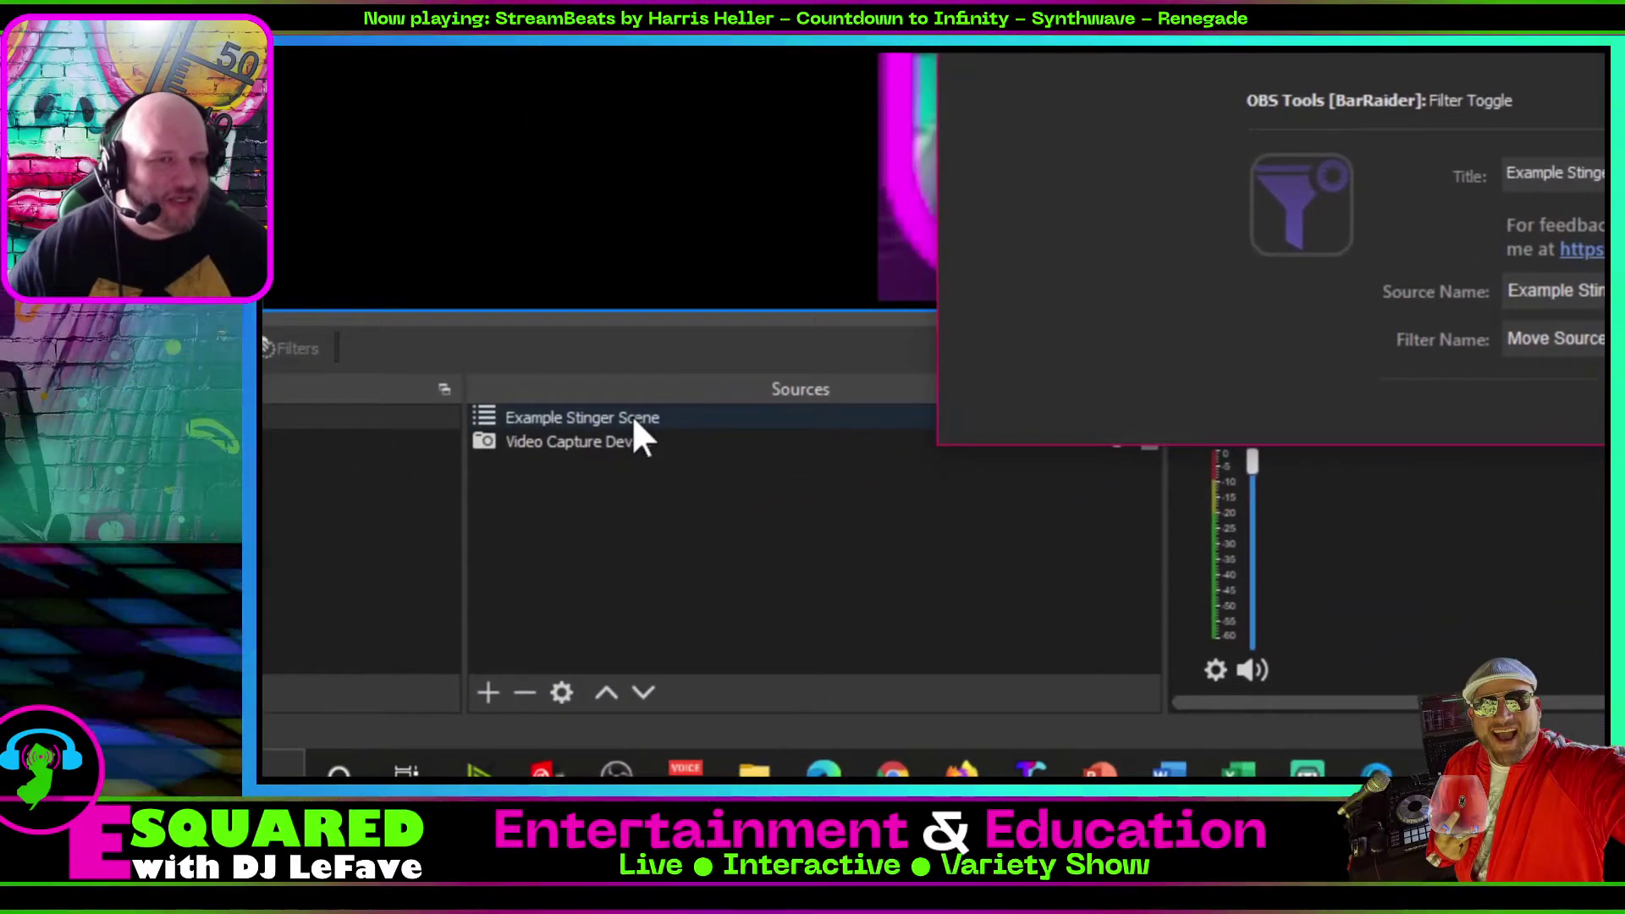
{"action": "right_click", "coordinate": [633, 419]}
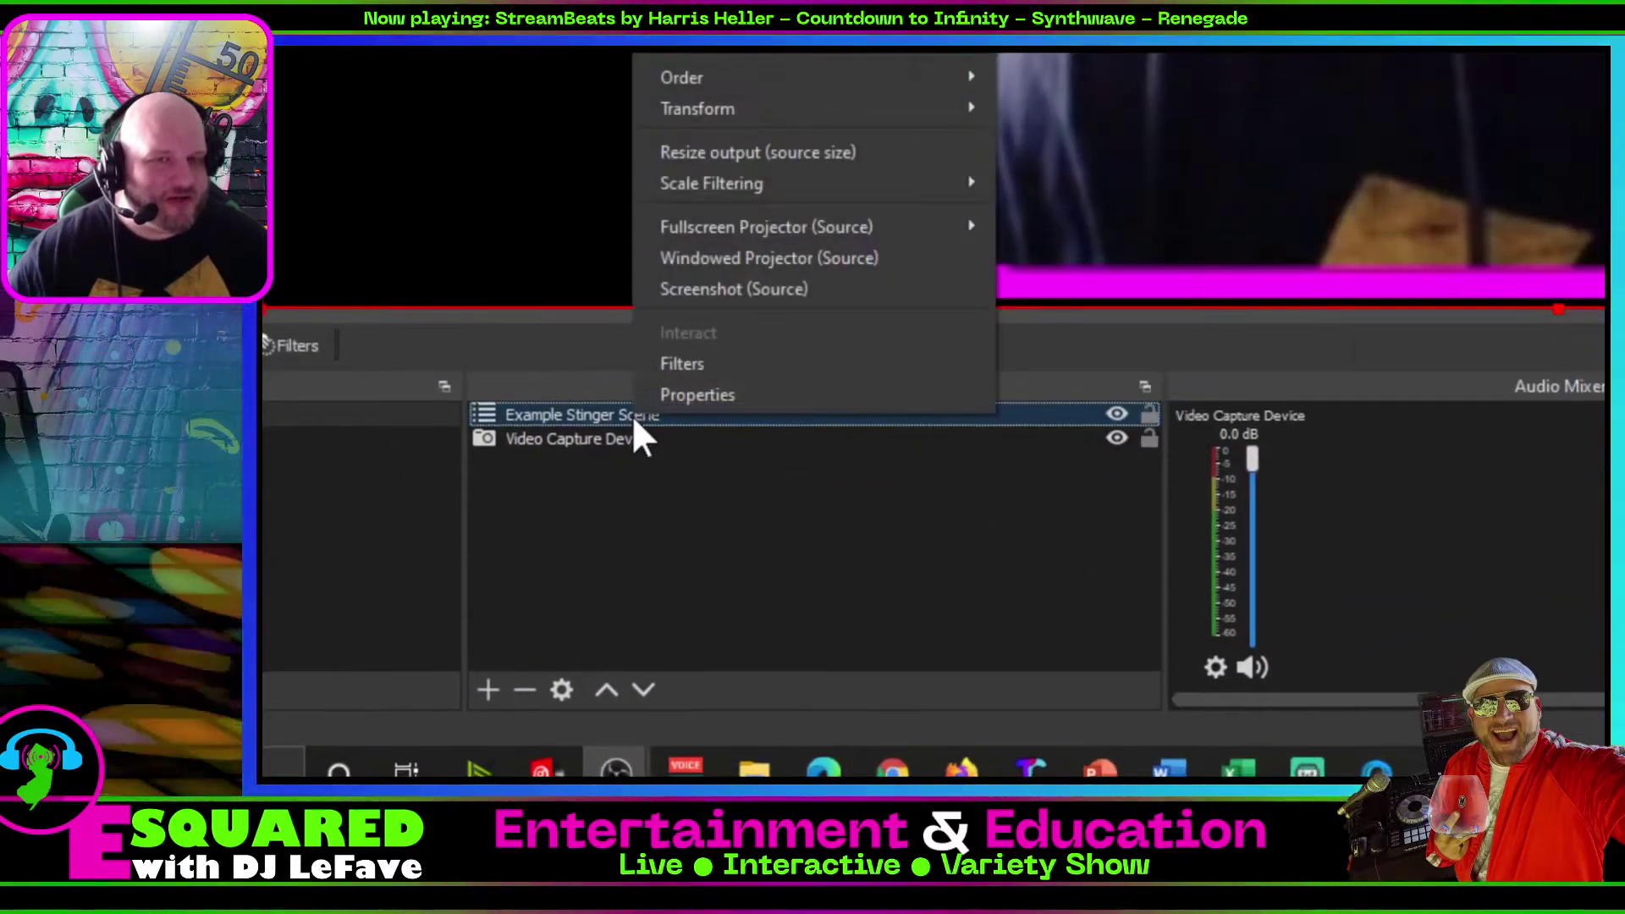
{"action": "left_click", "coordinate": [691, 421]}
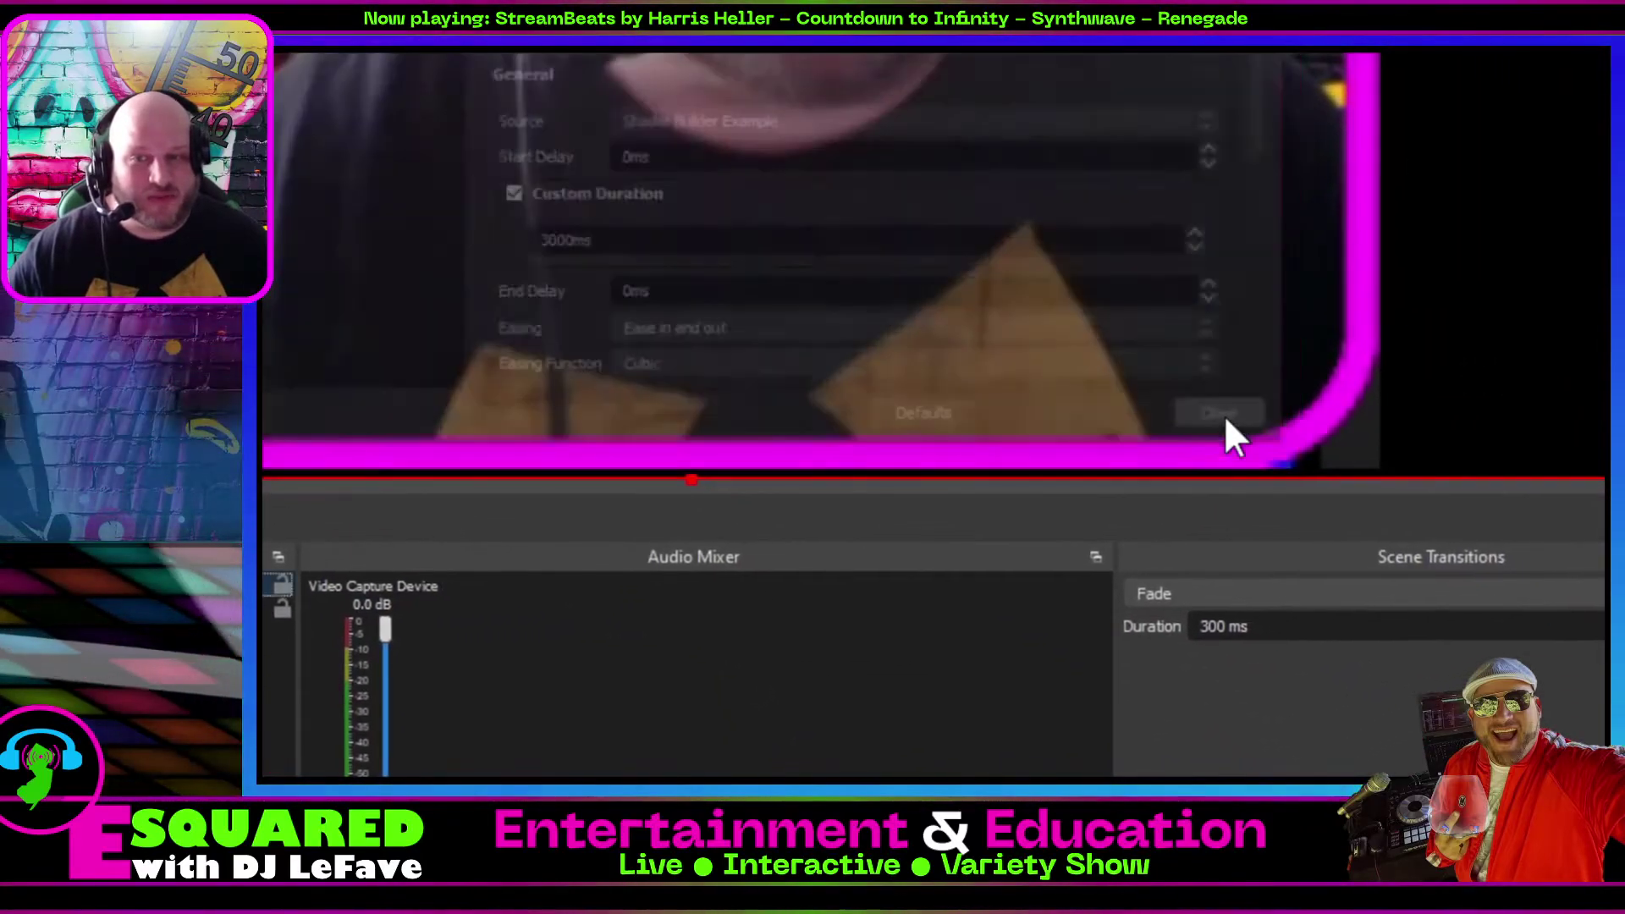
{"action": "left_click", "coordinate": [1270, 411]}
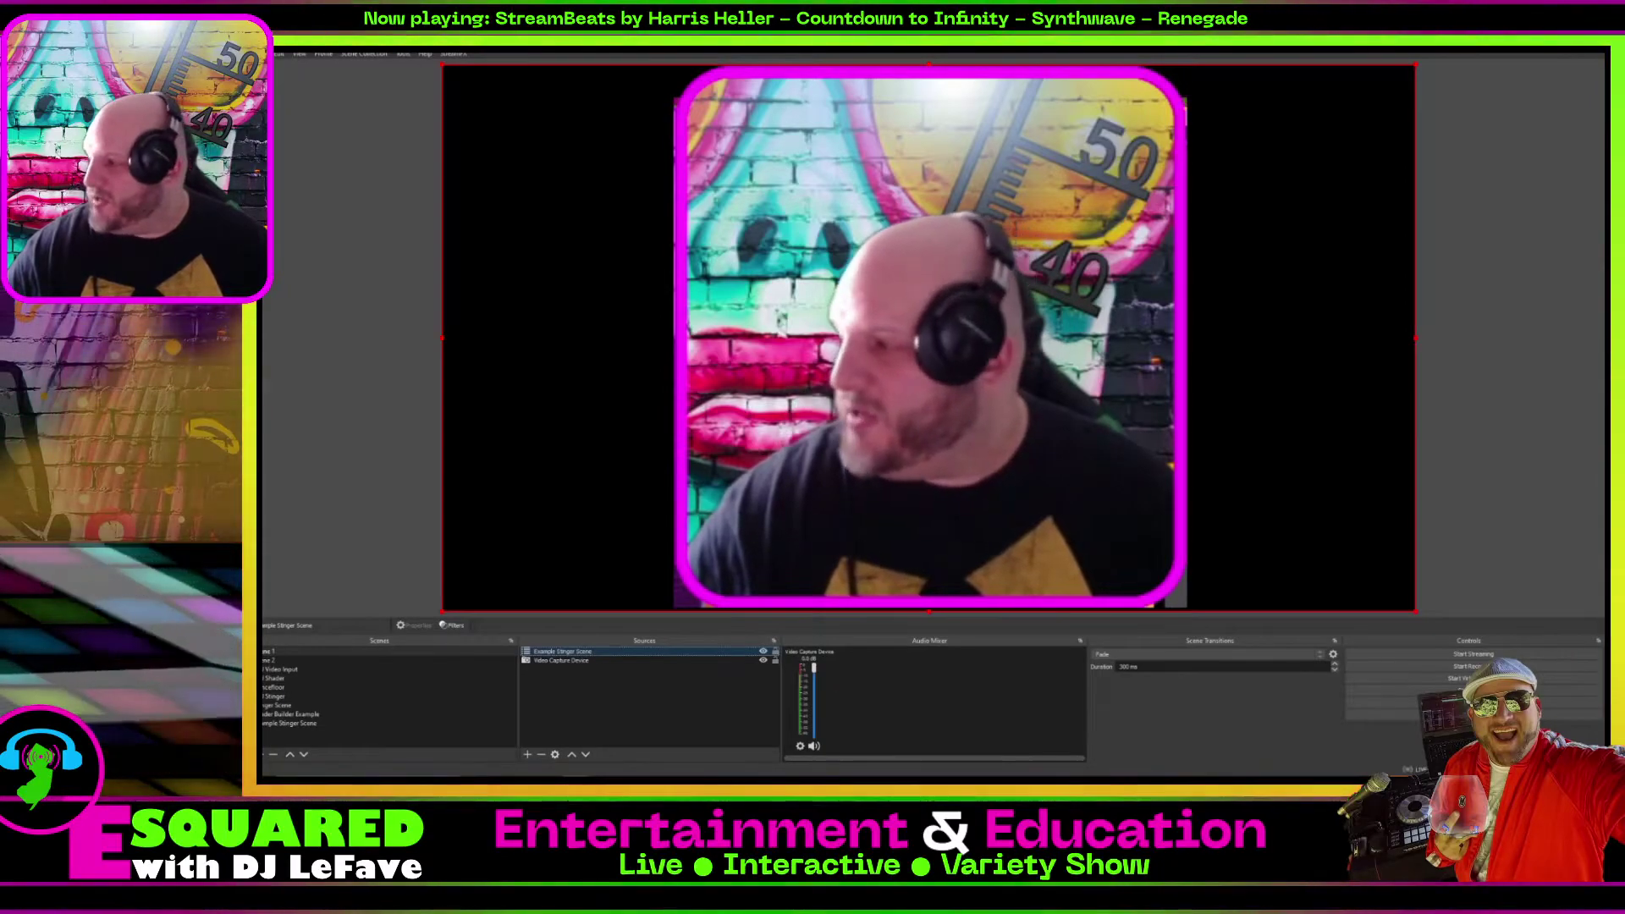
{"action": "key", "text": "alt+Tab"}
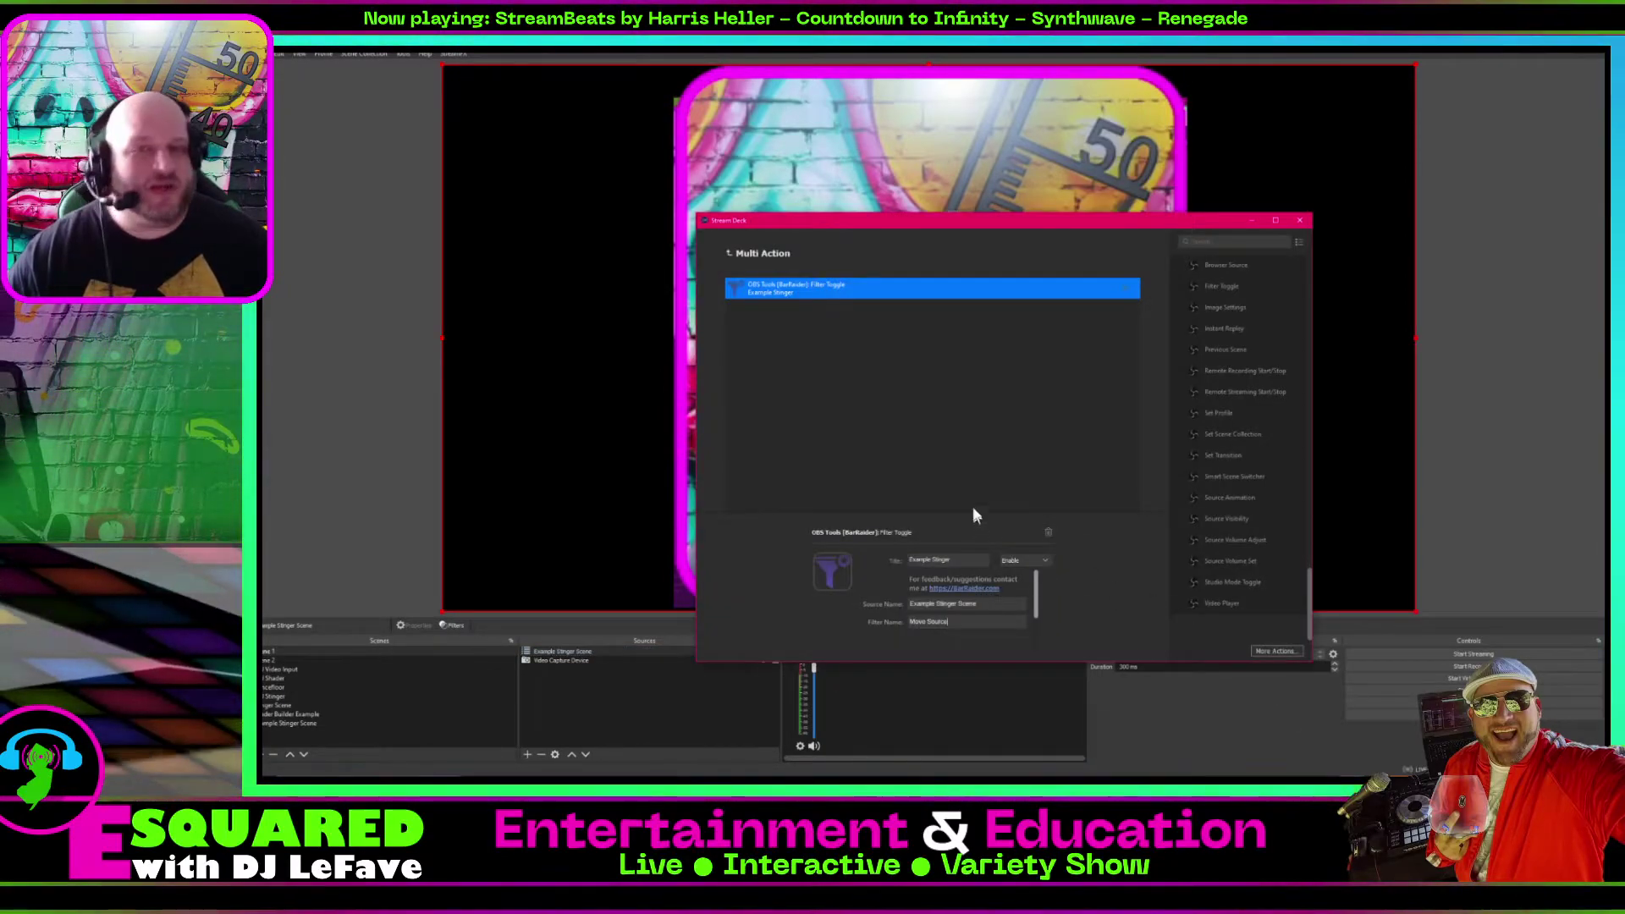
Add a Delay action after the Filter Toggle in the new multi action and set it to 1300 ms.
{"action": "left_click", "coordinate": [731, 255]}
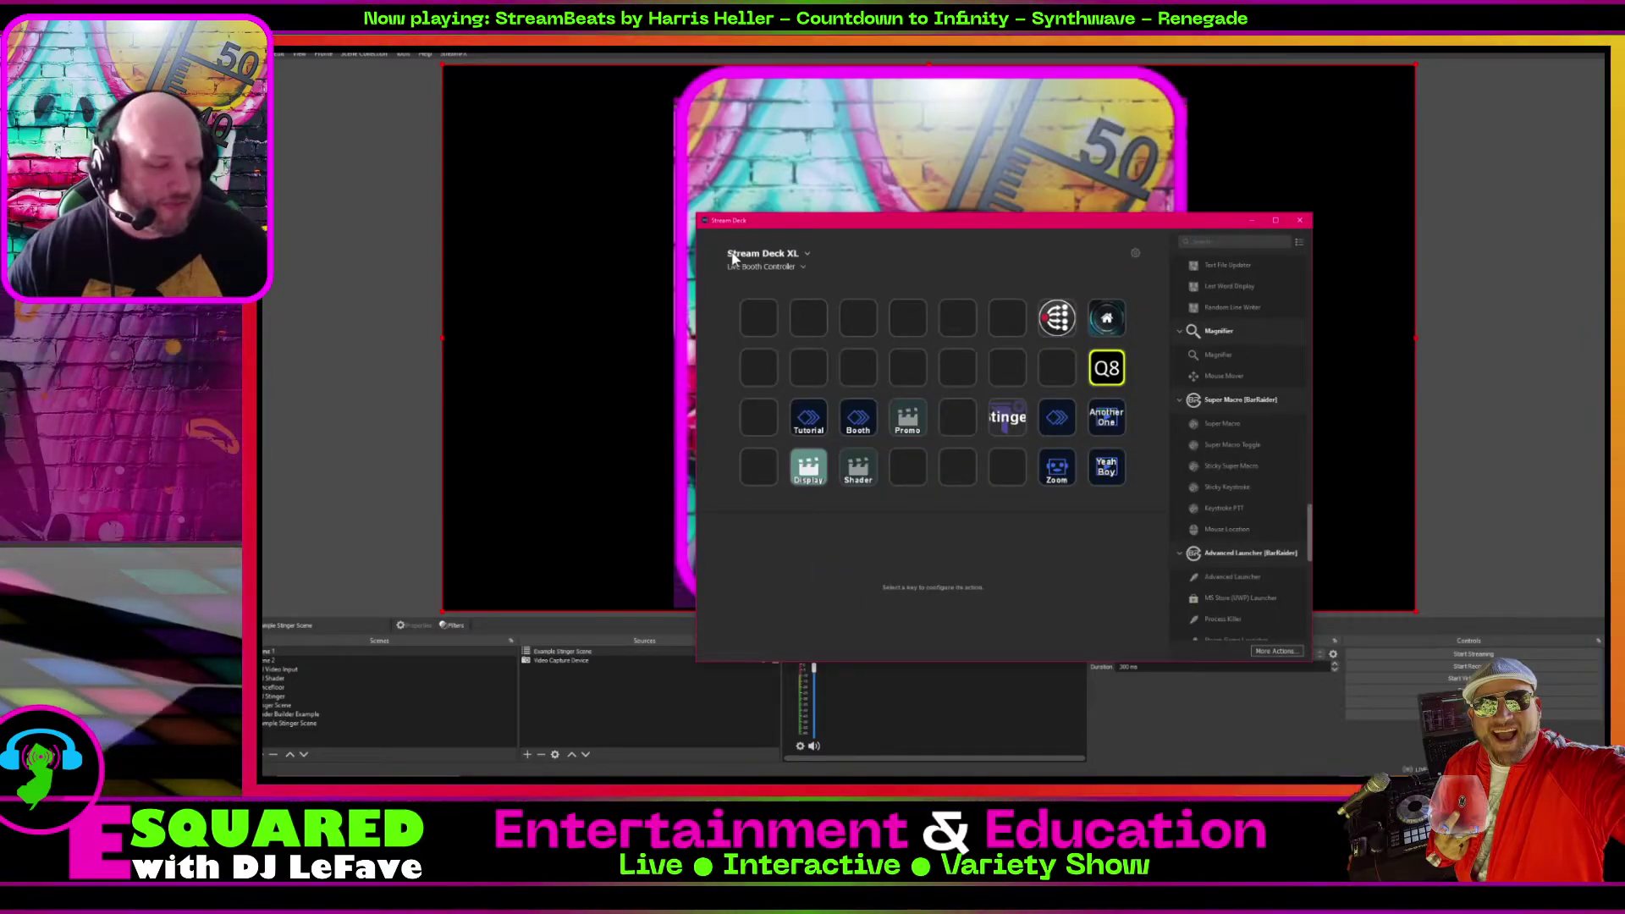
{"action": "left_click", "coordinate": [1060, 419]}
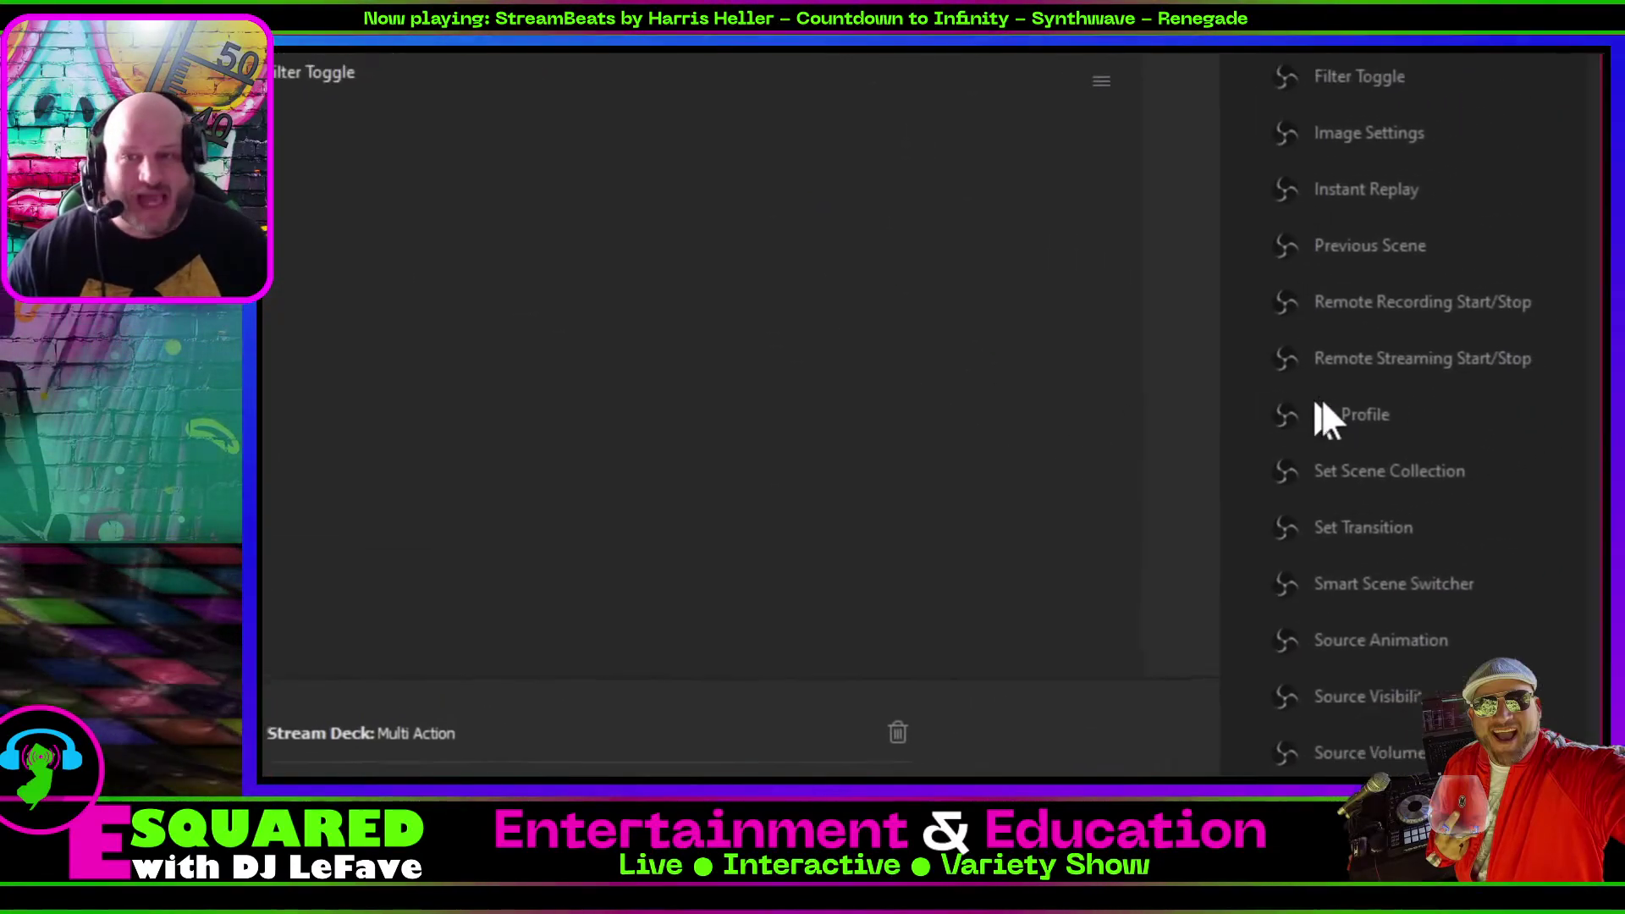
{"action": "scroll", "coordinate": [1315, 400], "scroll_direction": "up", "scroll_amount": 20}
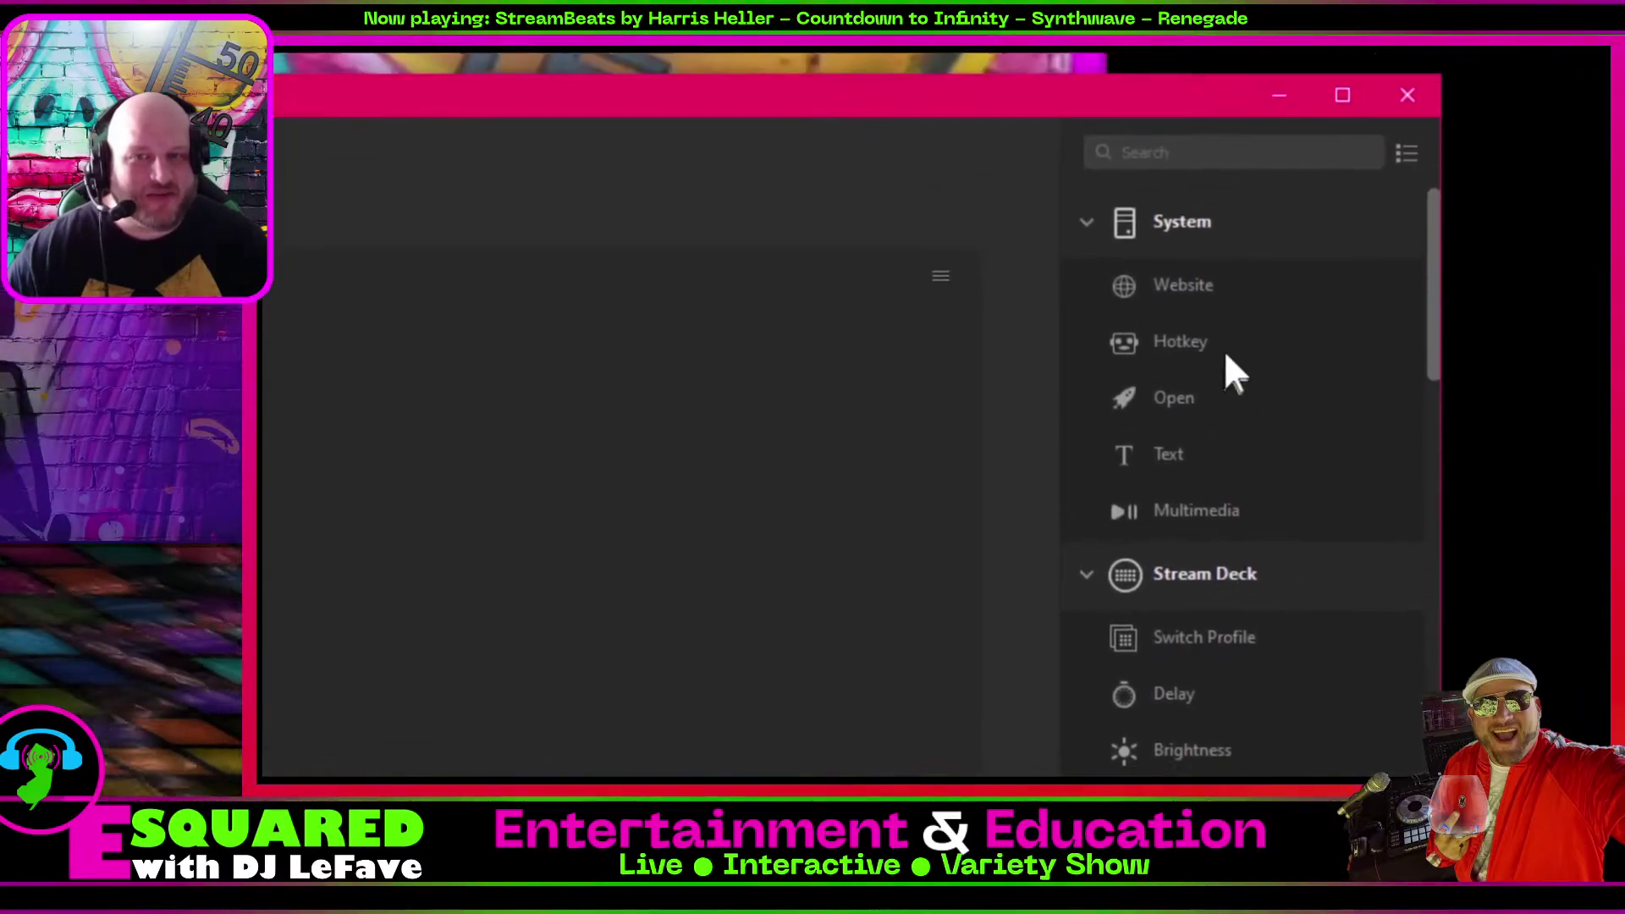
{"action": "left_click_drag", "start_coordinate": [1171, 457], "coordinate": [624, 436]}
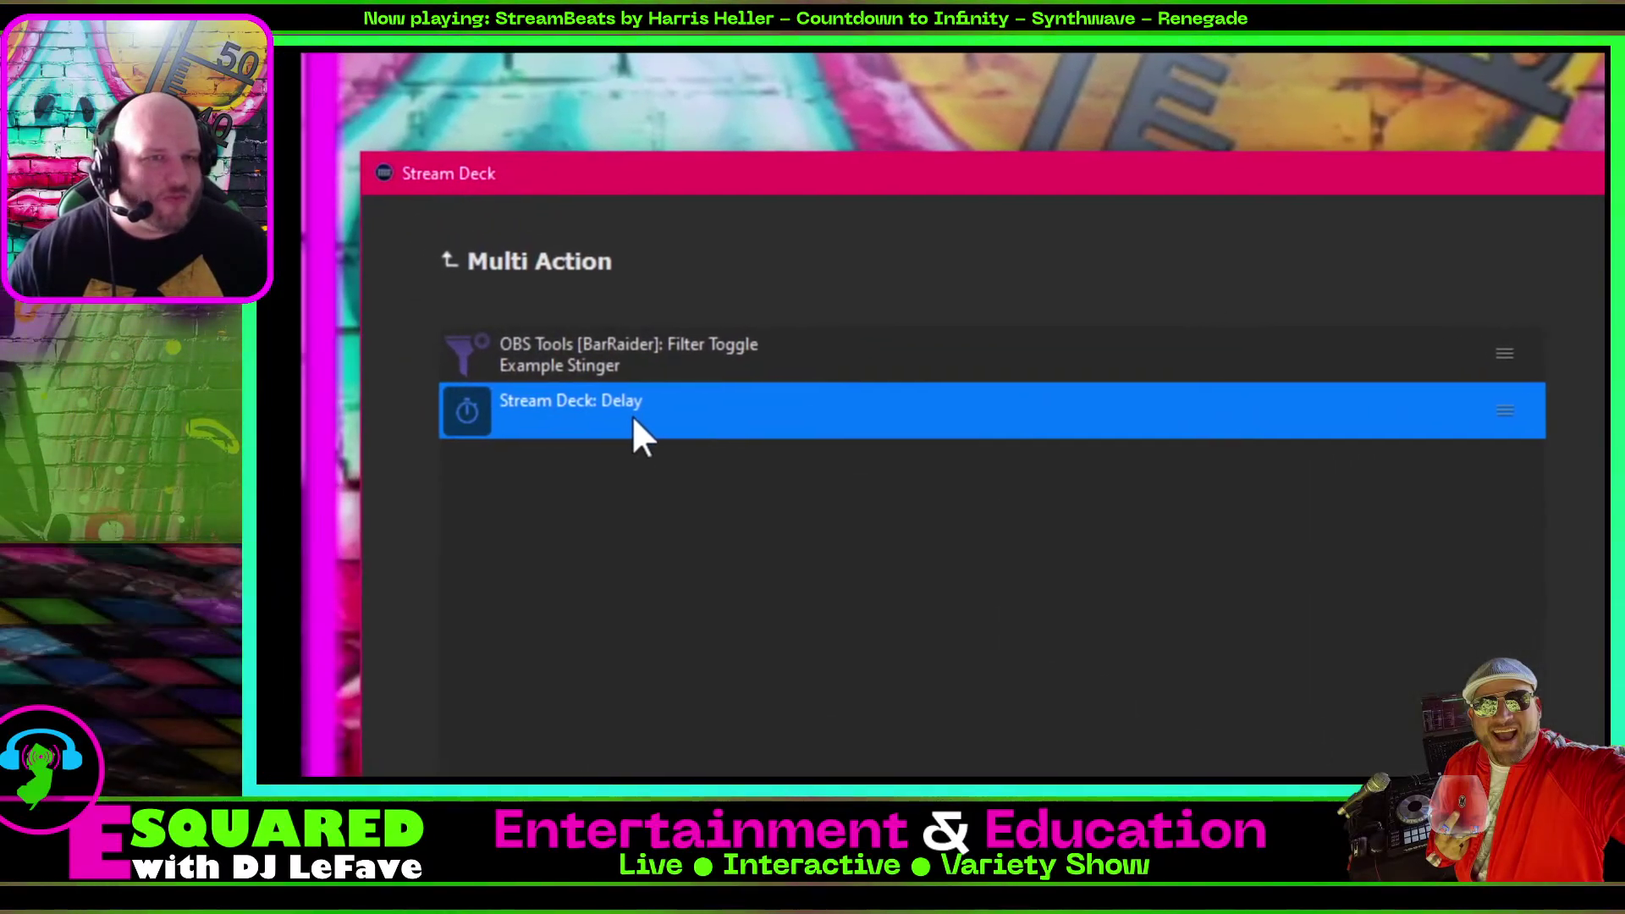
{"action": "left_click", "coordinate": [1039, 419]}
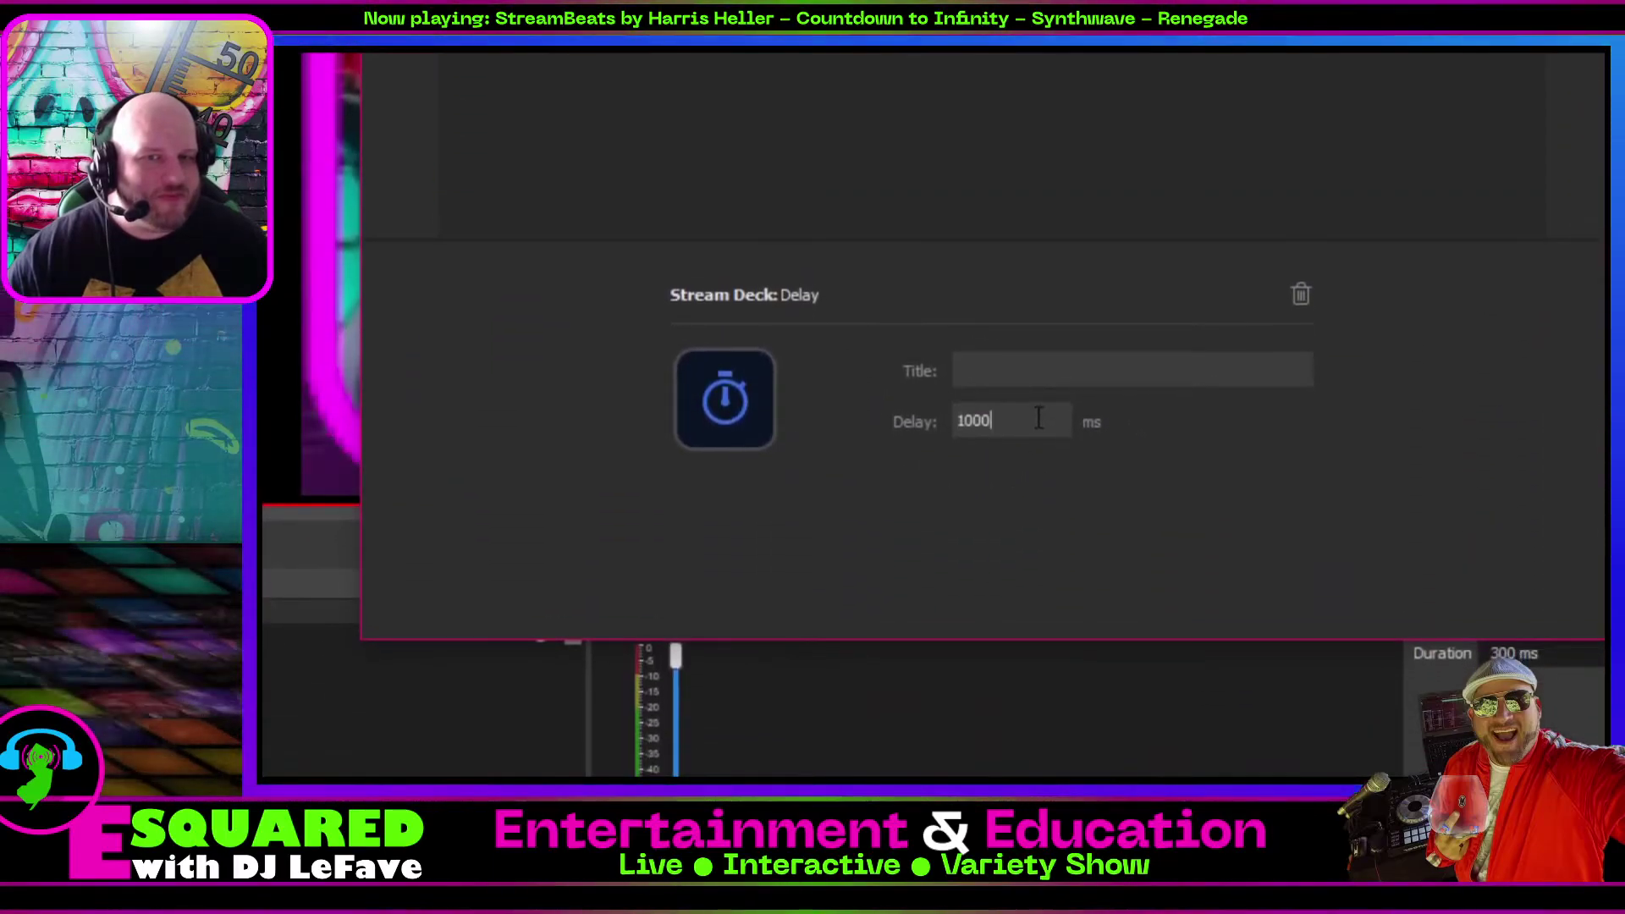
{"action": "double_click", "coordinate": [1039, 419]}
{"action": "type", "text": "1300"}
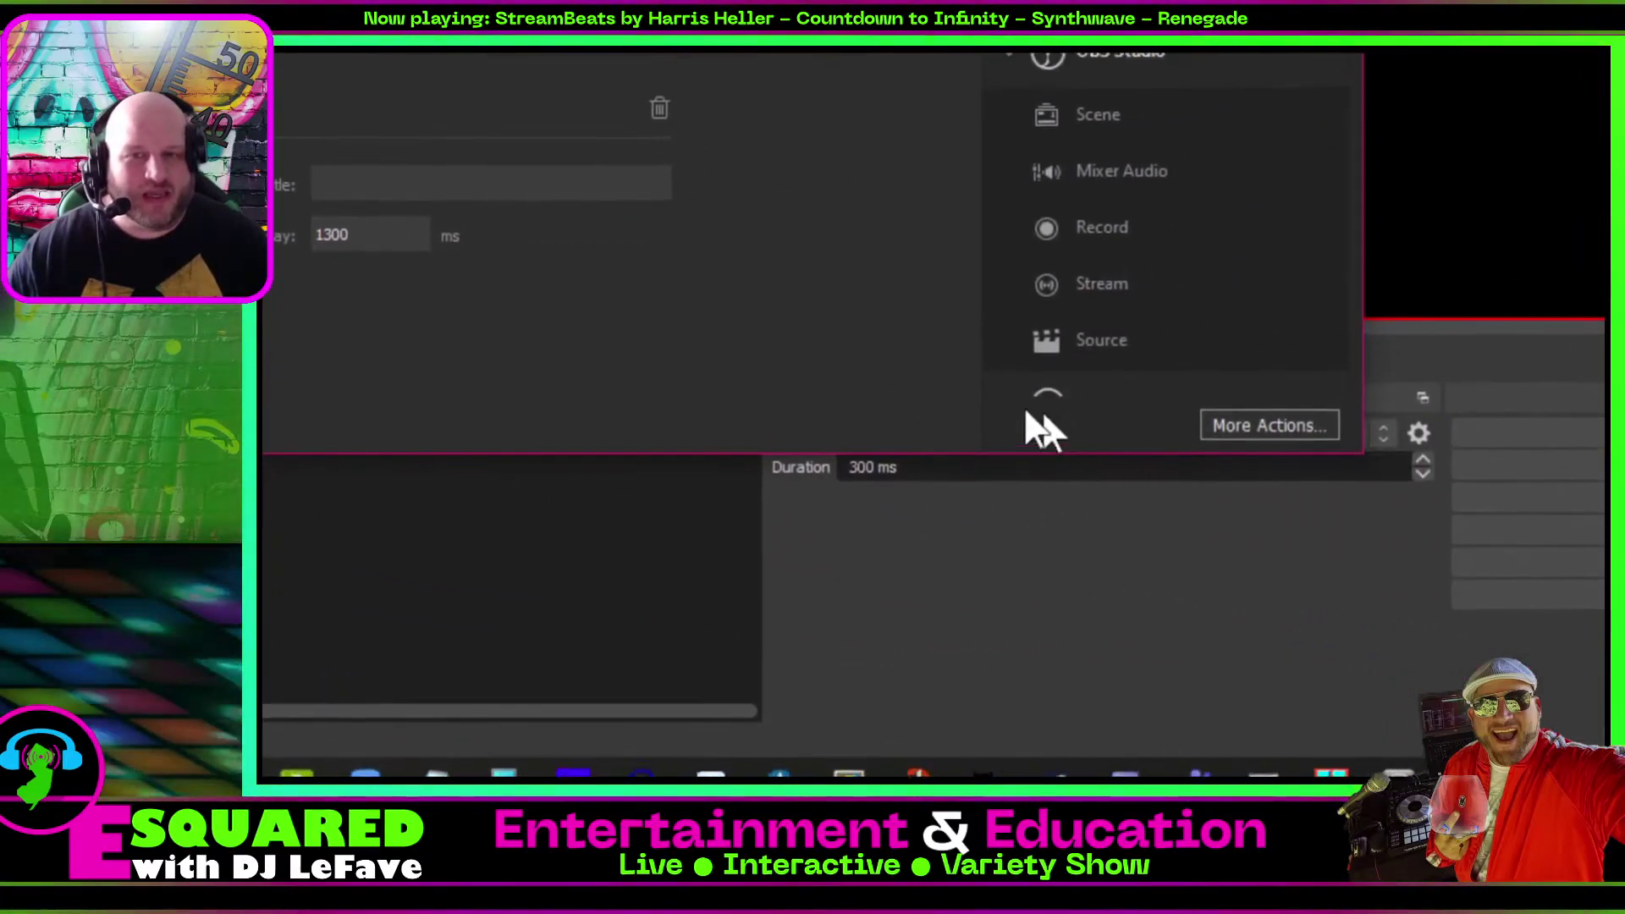
Add an OBS Studio Scene action after the delay and title it Scene 1.
{"action": "left_click_drag", "start_coordinate": [1092, 115], "coordinate": [279, 68]}
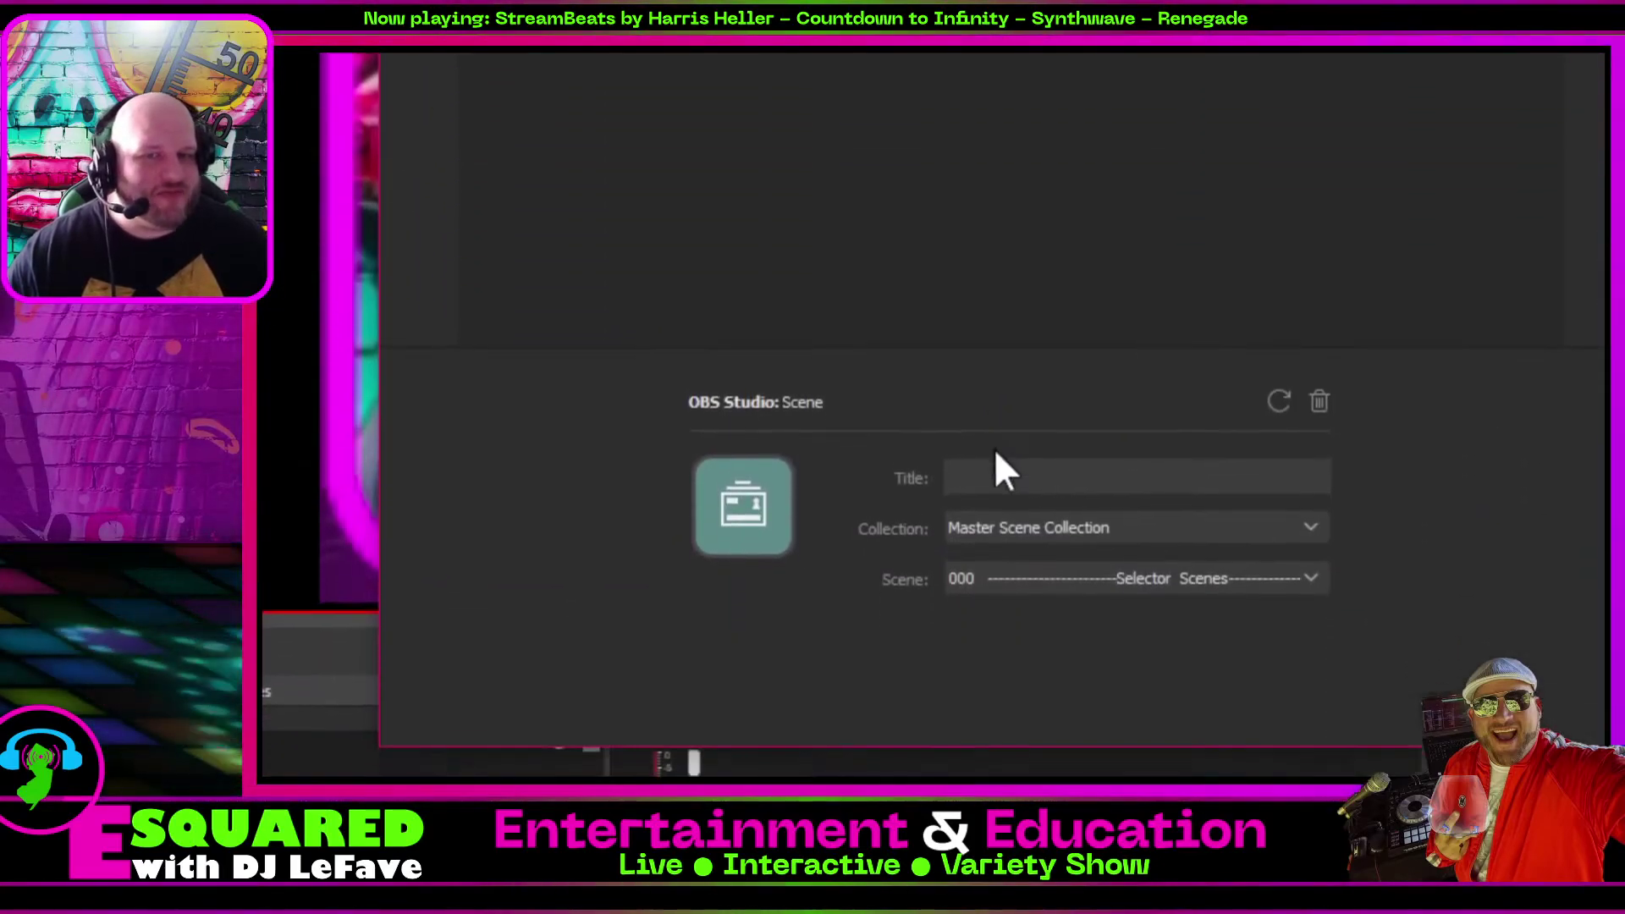
{"action": "left_click", "coordinate": [1007, 415]}
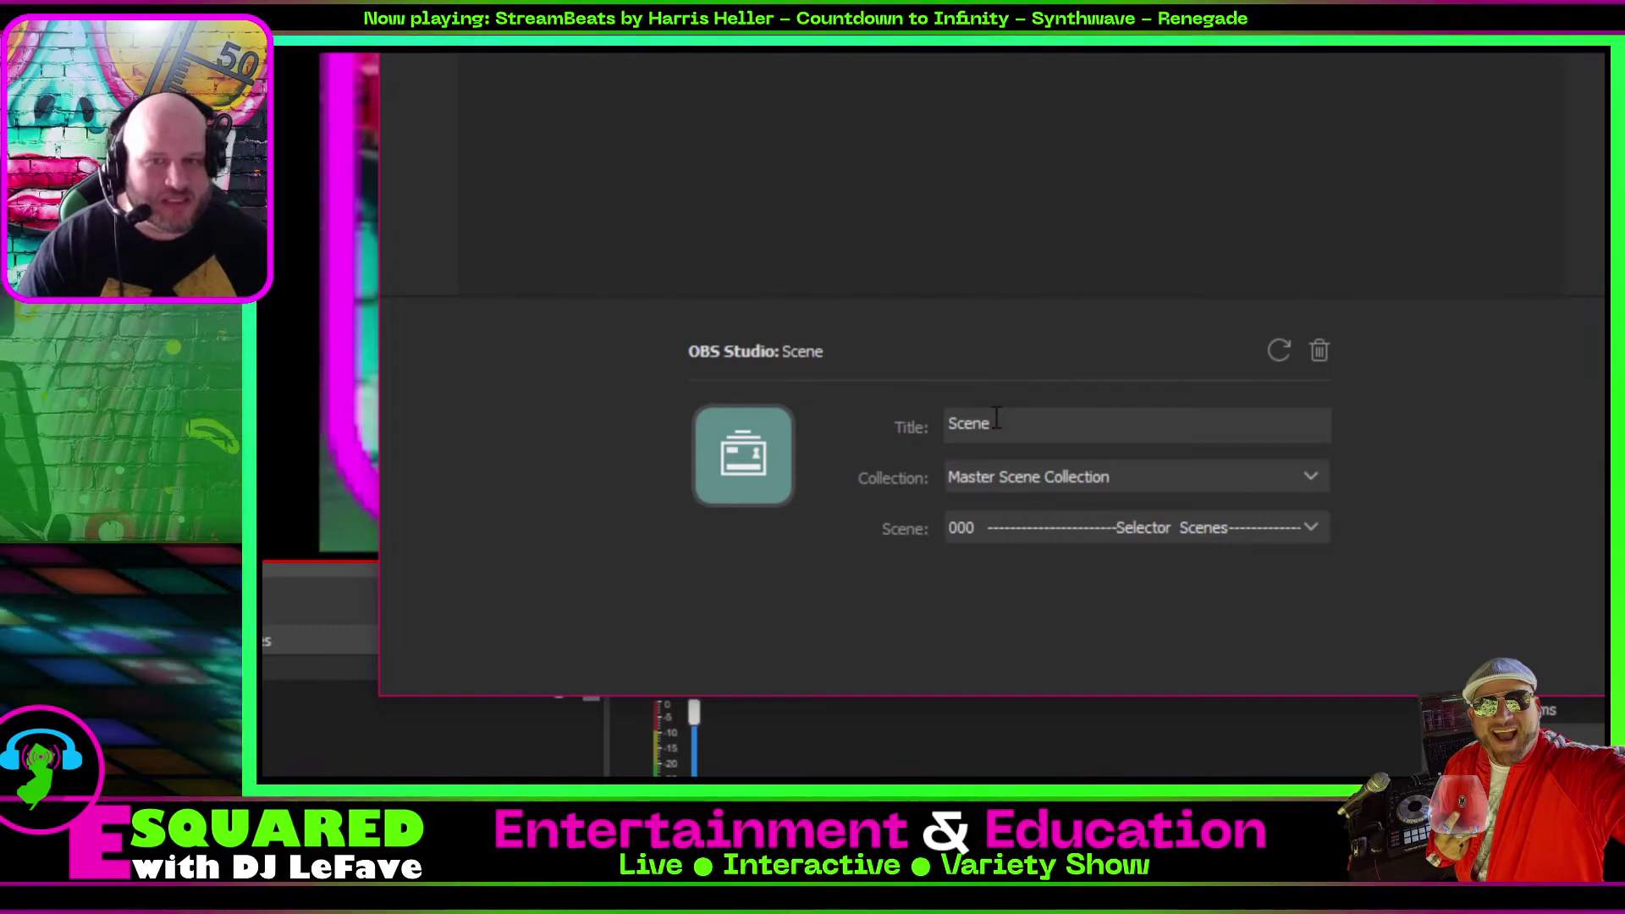
{"action": "type", "text": "Scene 1"}
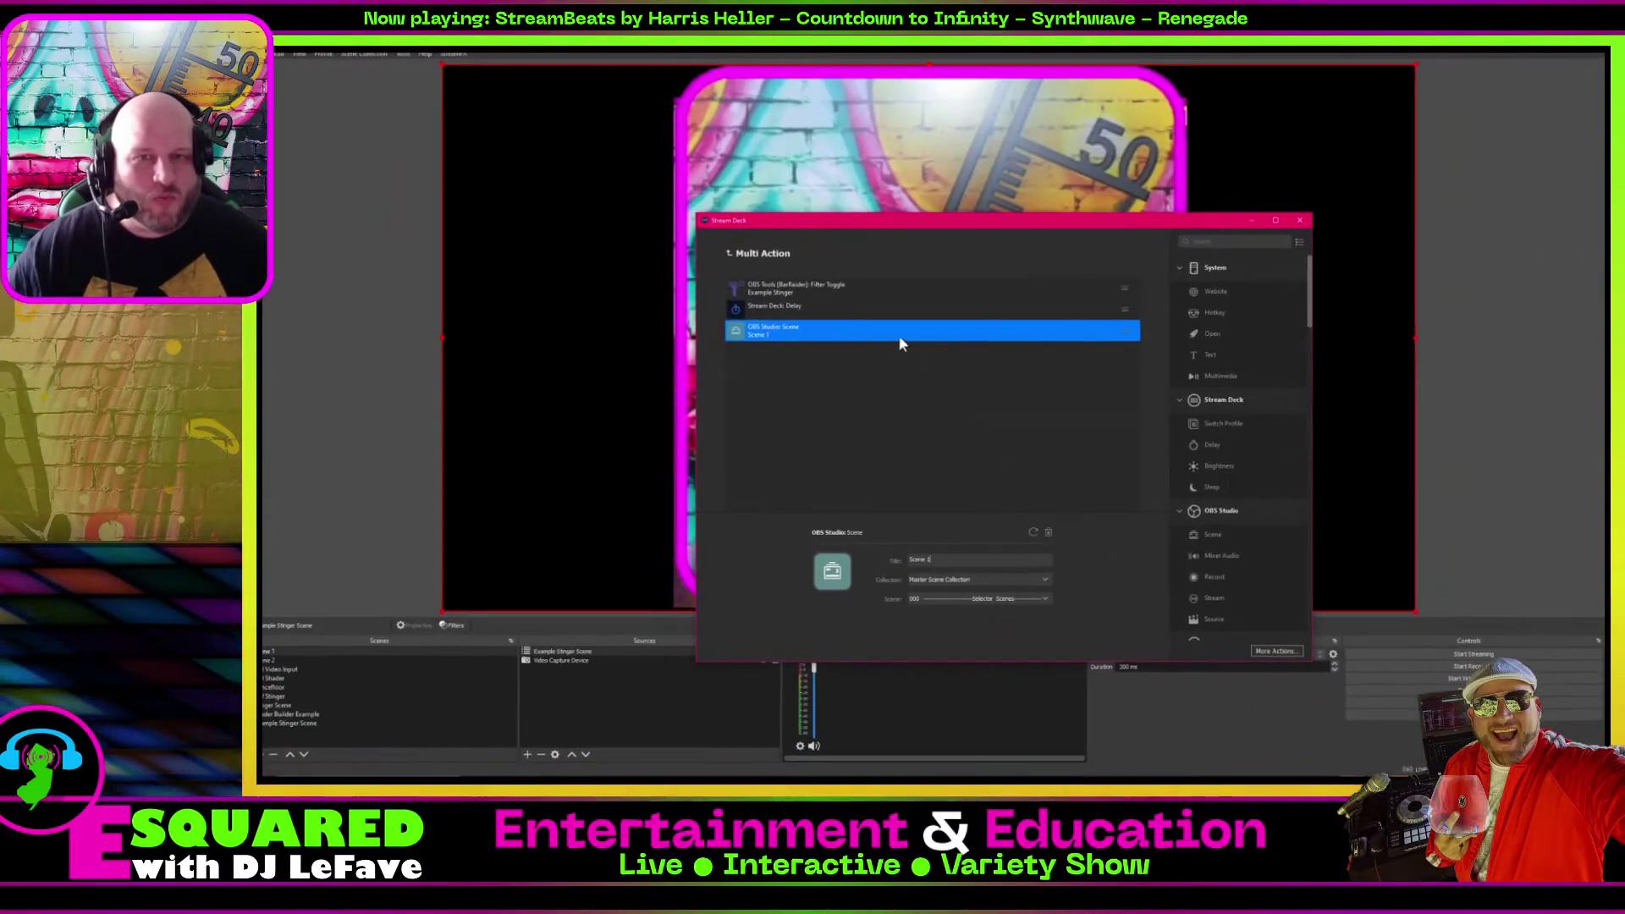
Leave the new multi action and examine the action sequence of the Booth multi action for comparison.
{"action": "left_click", "coordinate": [727, 254]}
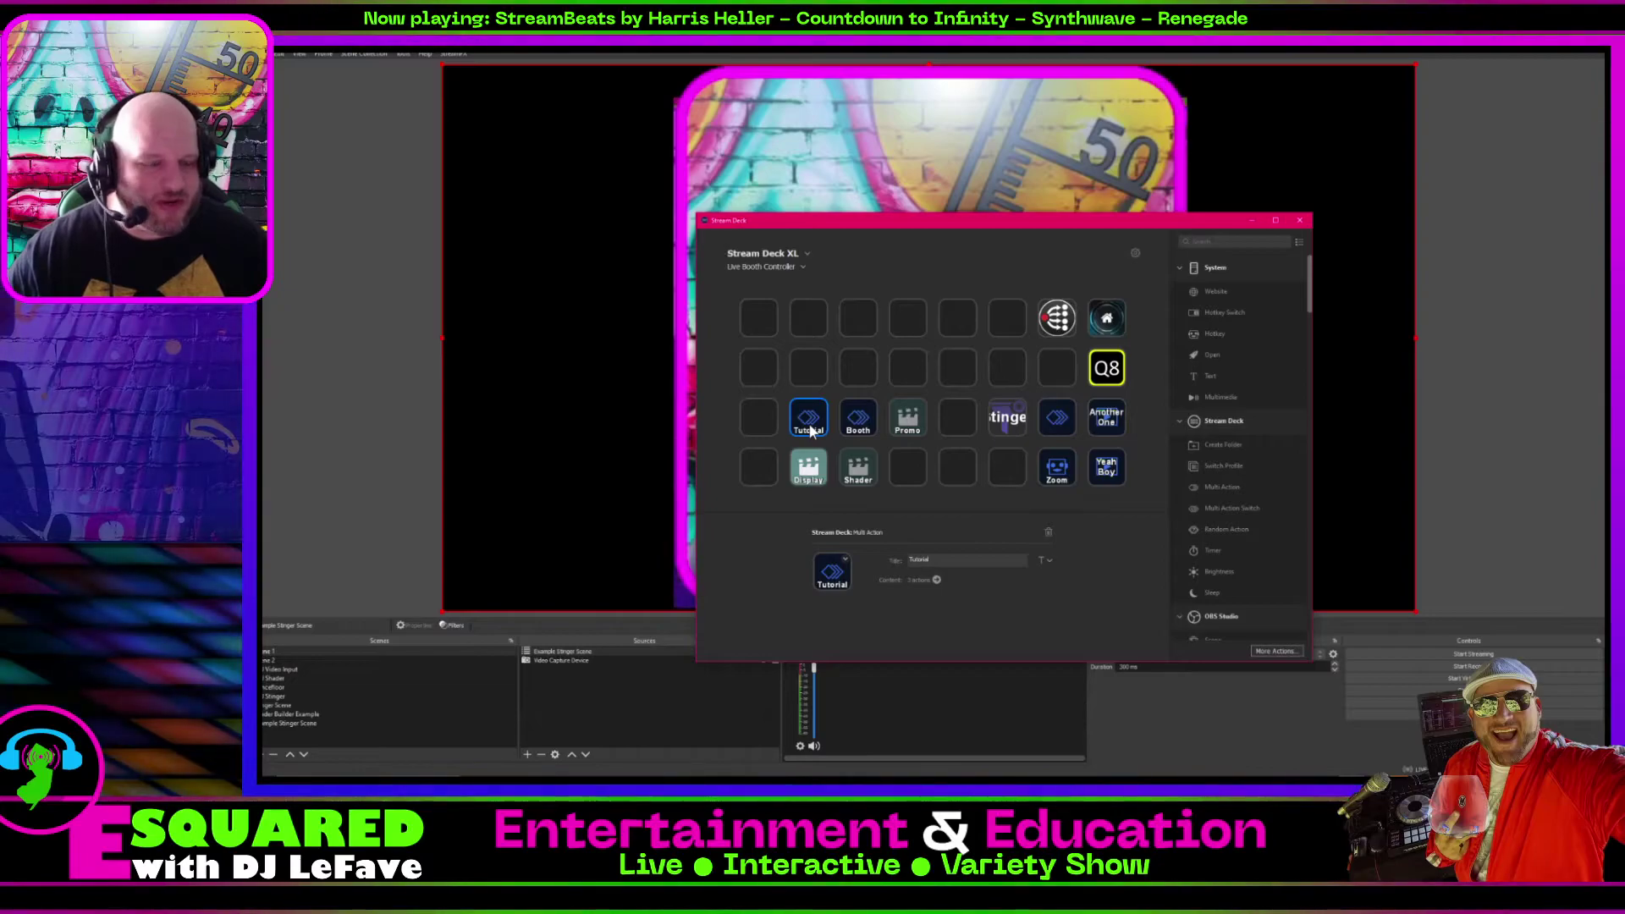
{"action": "double_click", "coordinate": [857, 420]}
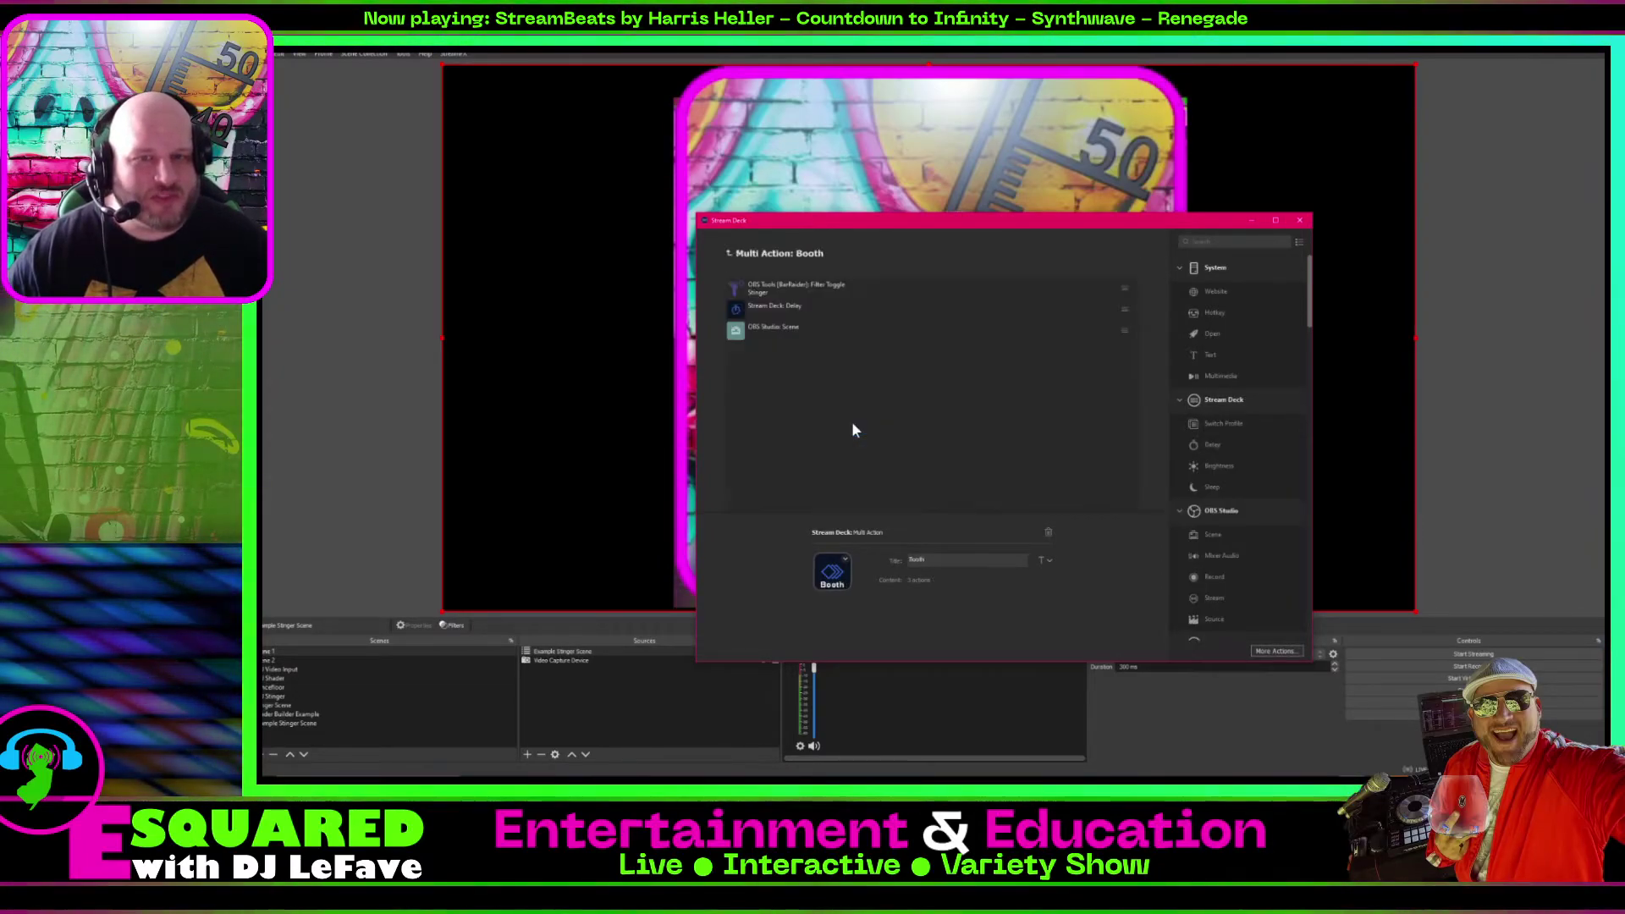
{"action": "left_click", "coordinate": [733, 256]}
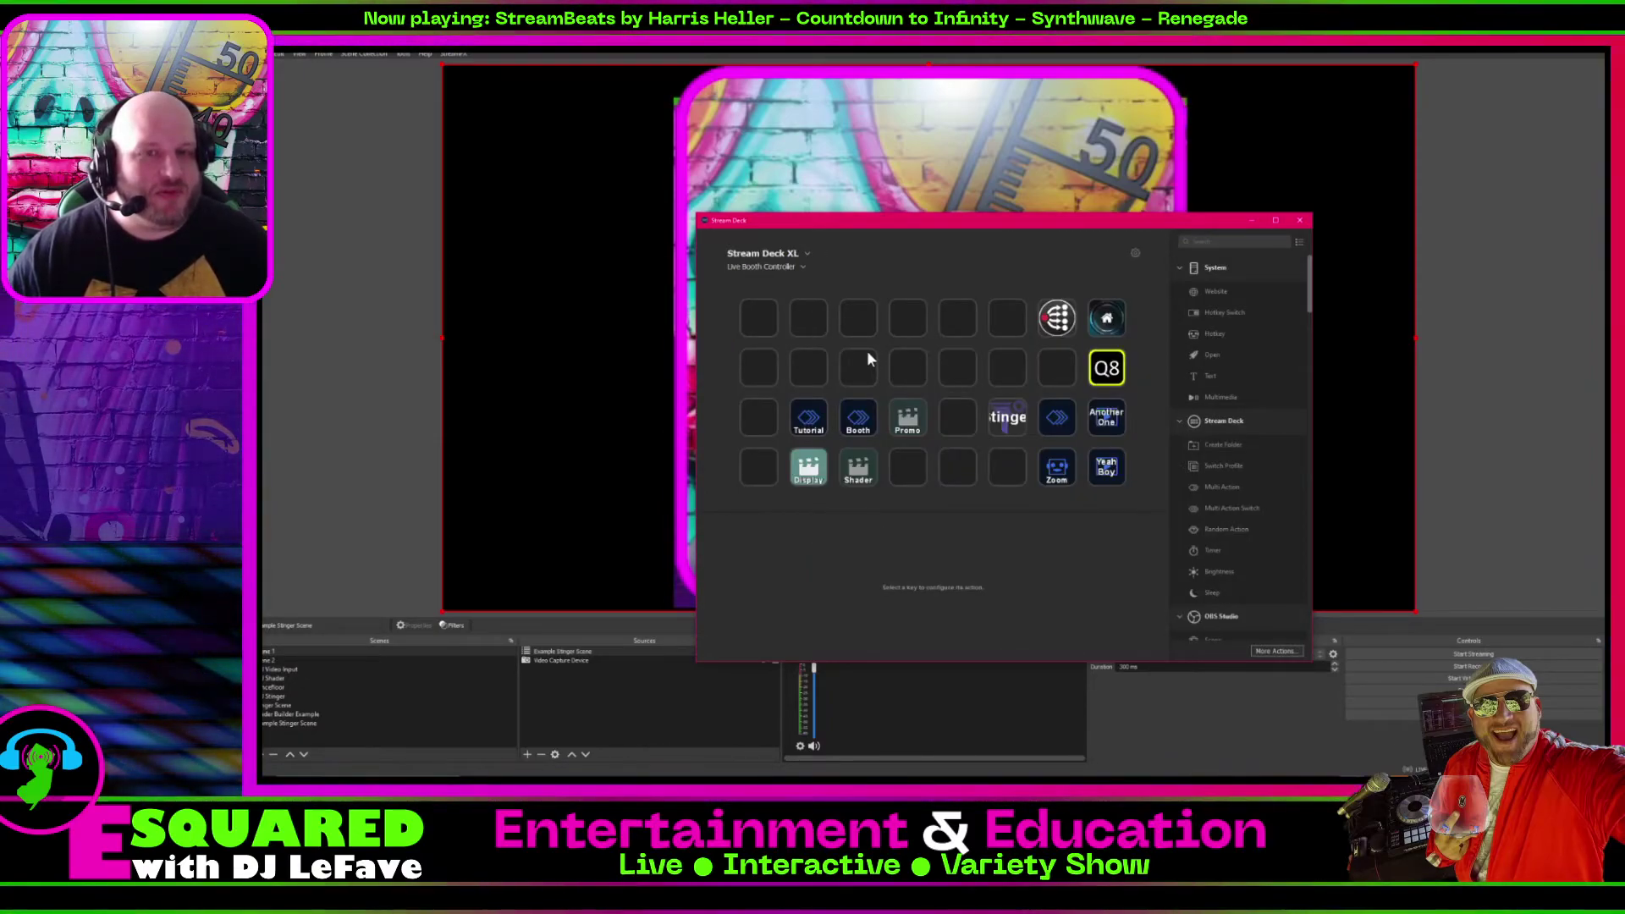